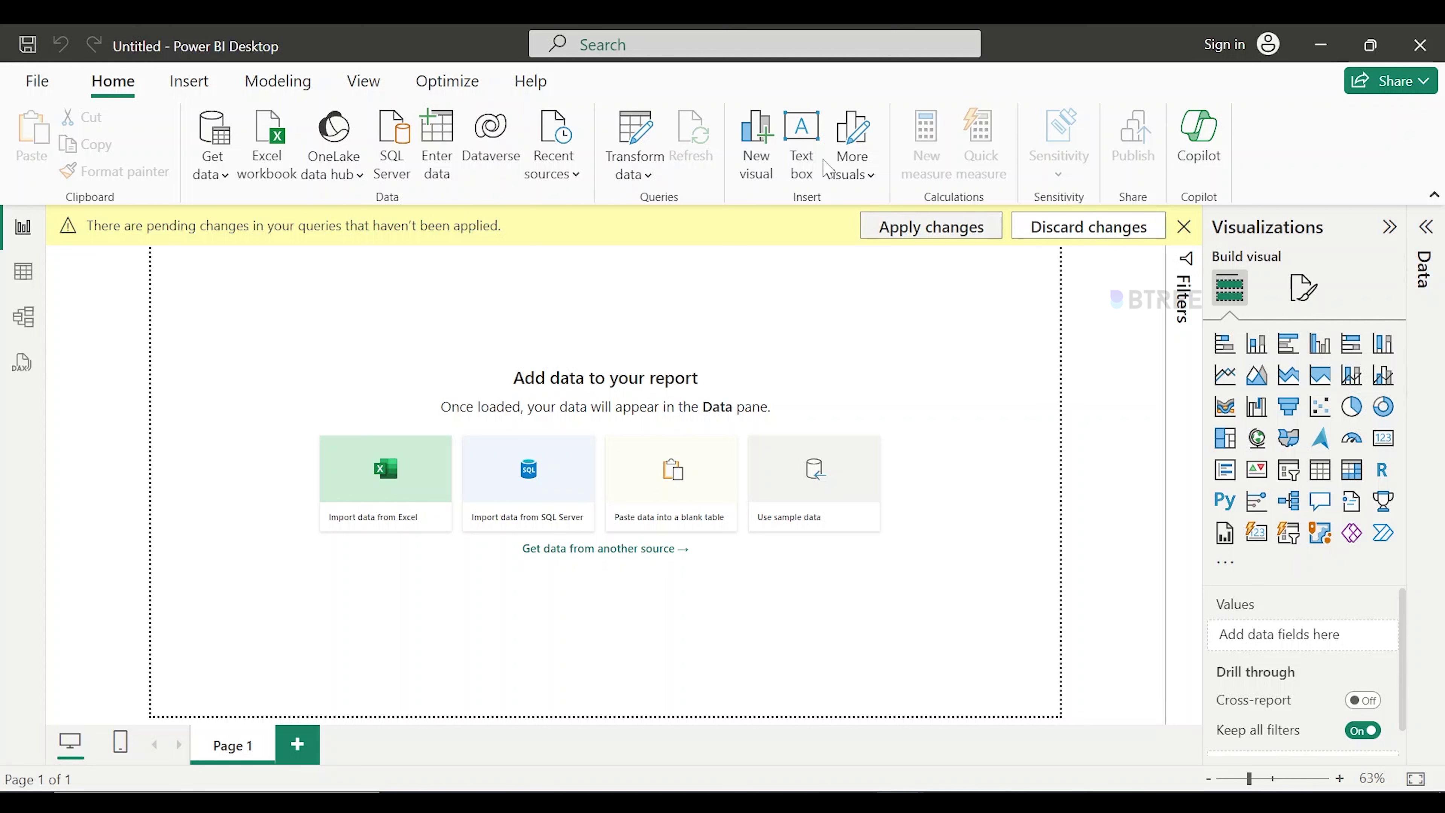
Open the Power Query Editor to view the ecommerce_data query.
left_click(641, 177)
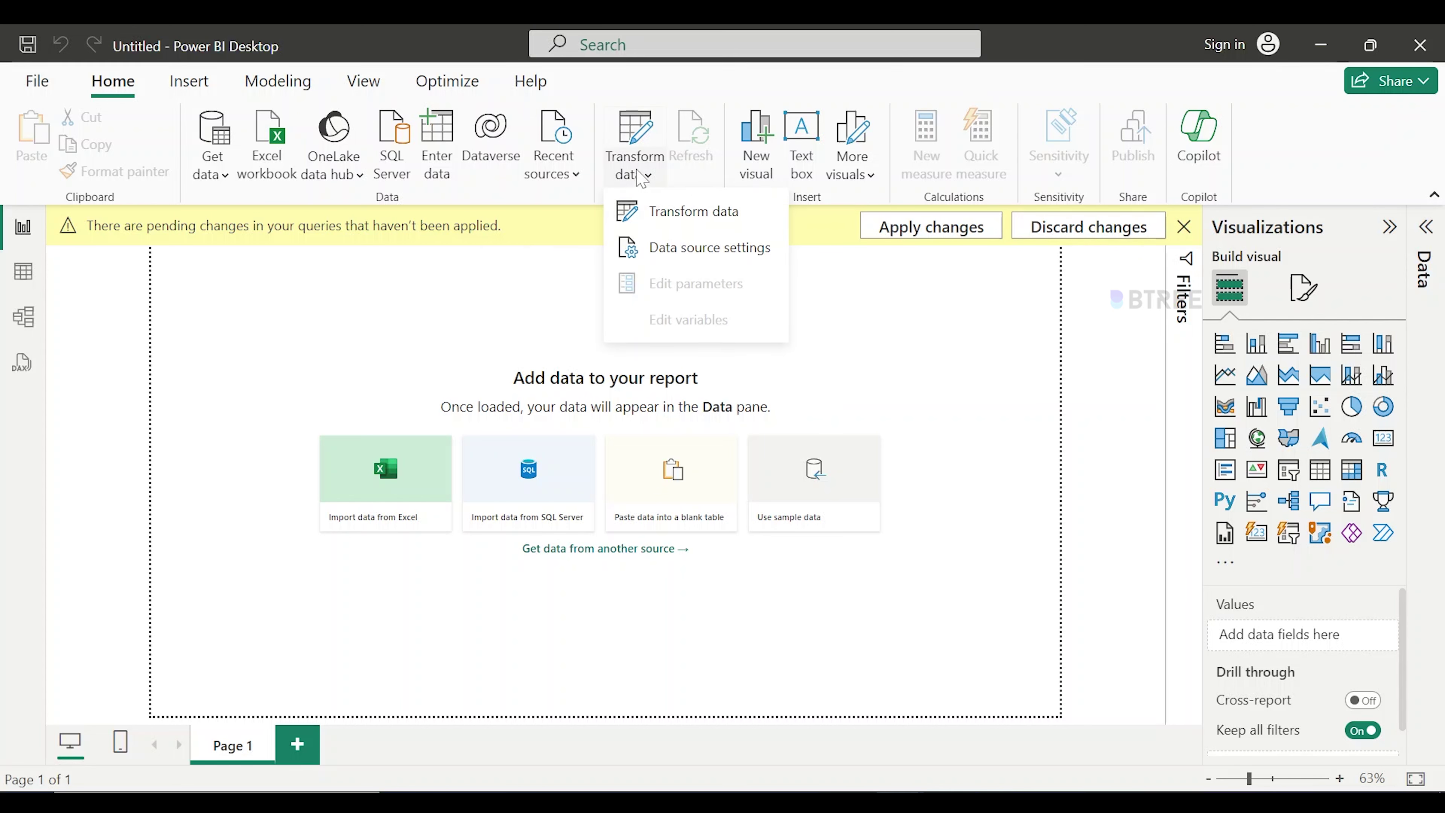
left_click(189, 83)
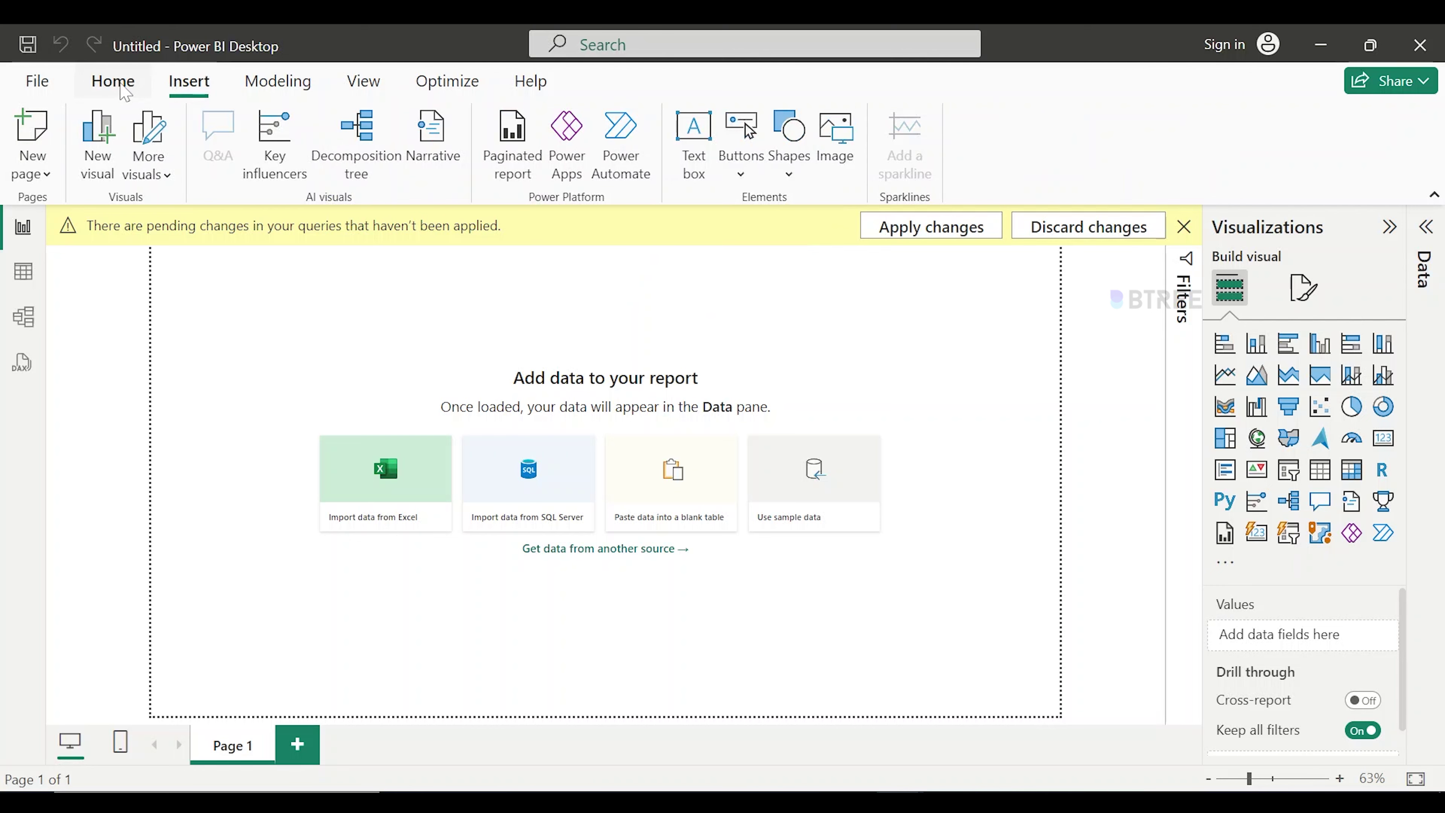
left_click(117, 82)
left_click(649, 177)
left_click(688, 214)
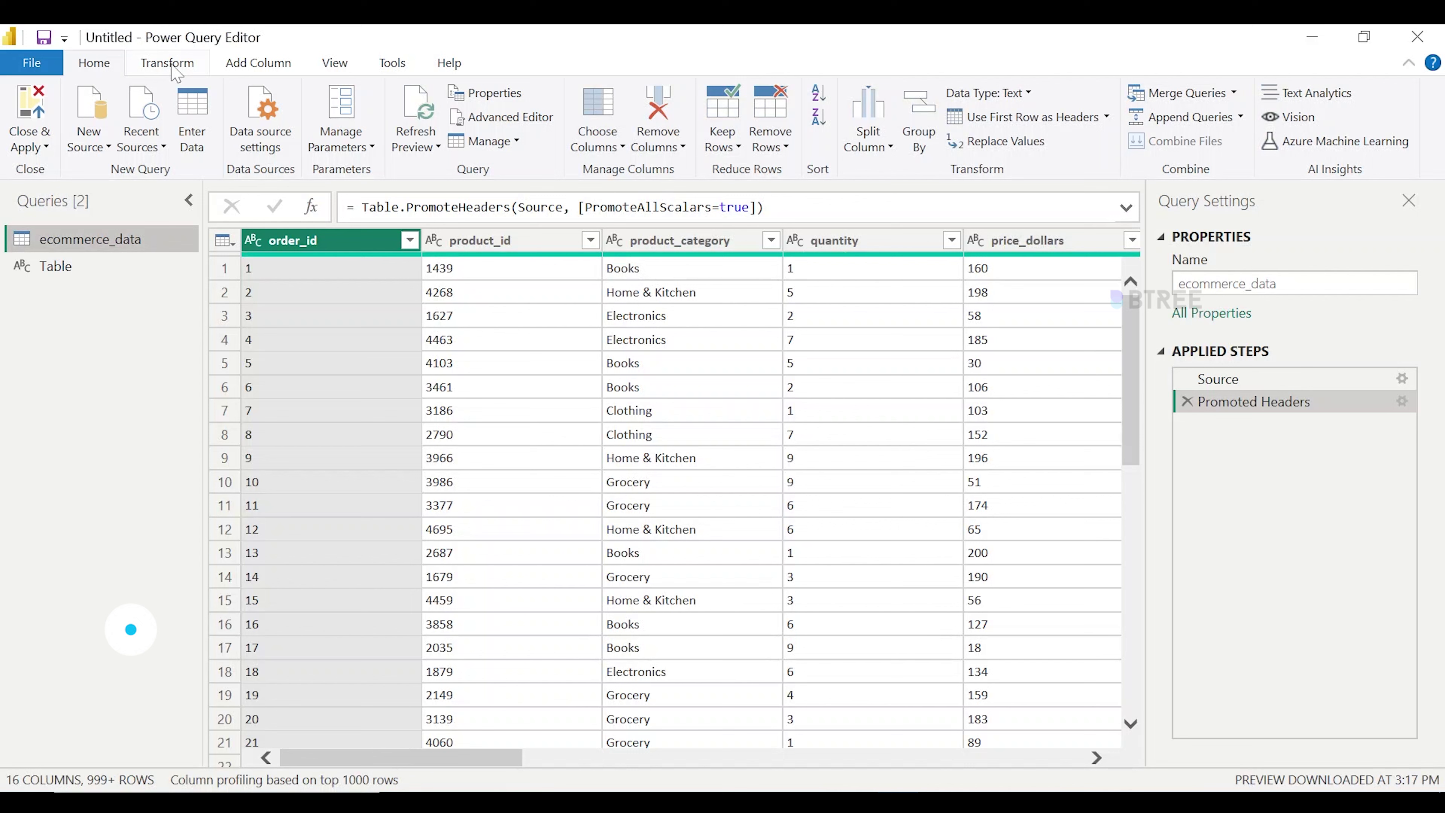
Review the query editor's transform, add-column, view and diagnostics commands, and close the editor without applying the pending changes.
left_click(174, 65)
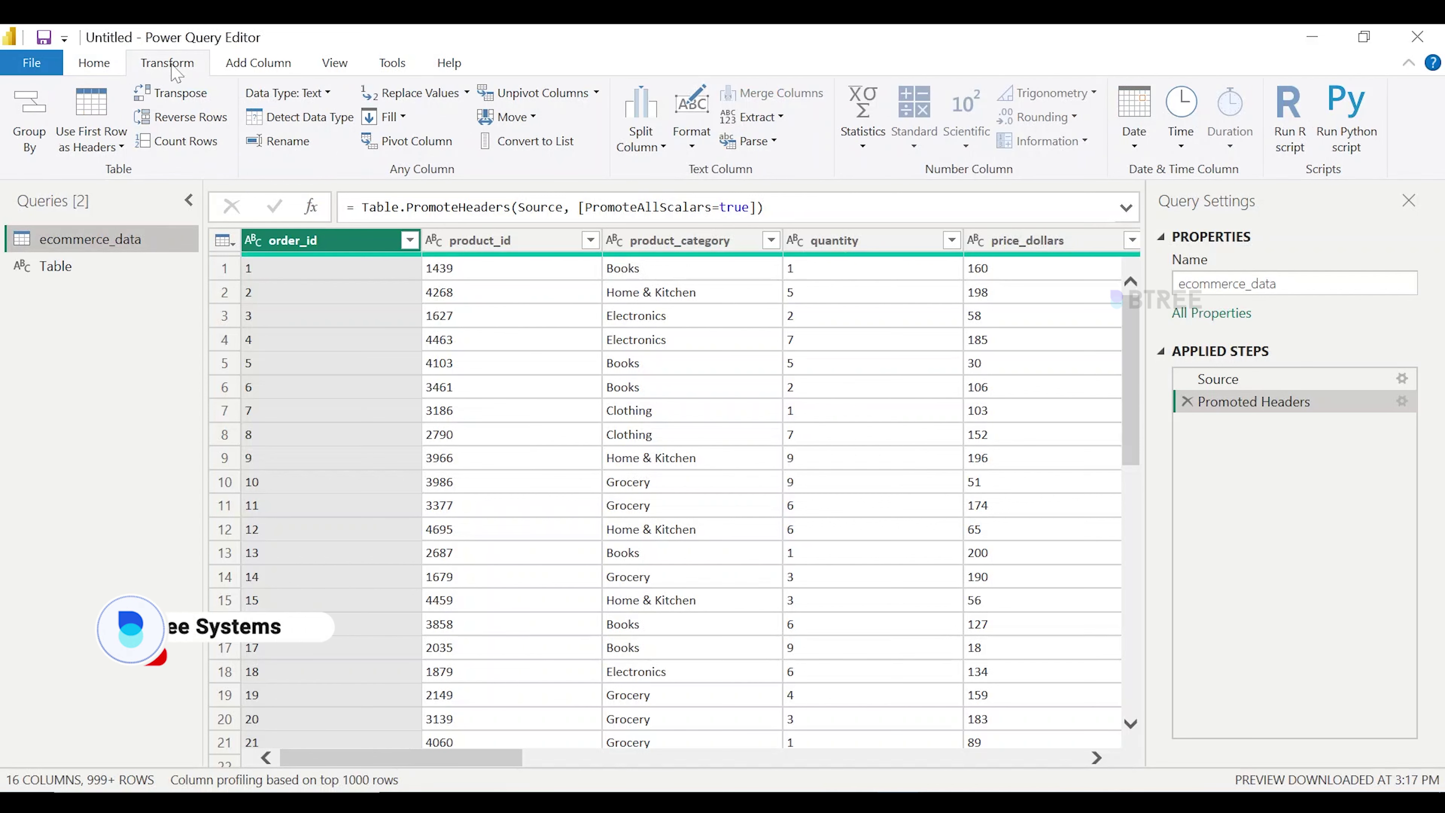
left_click(258, 63)
left_click(336, 63)
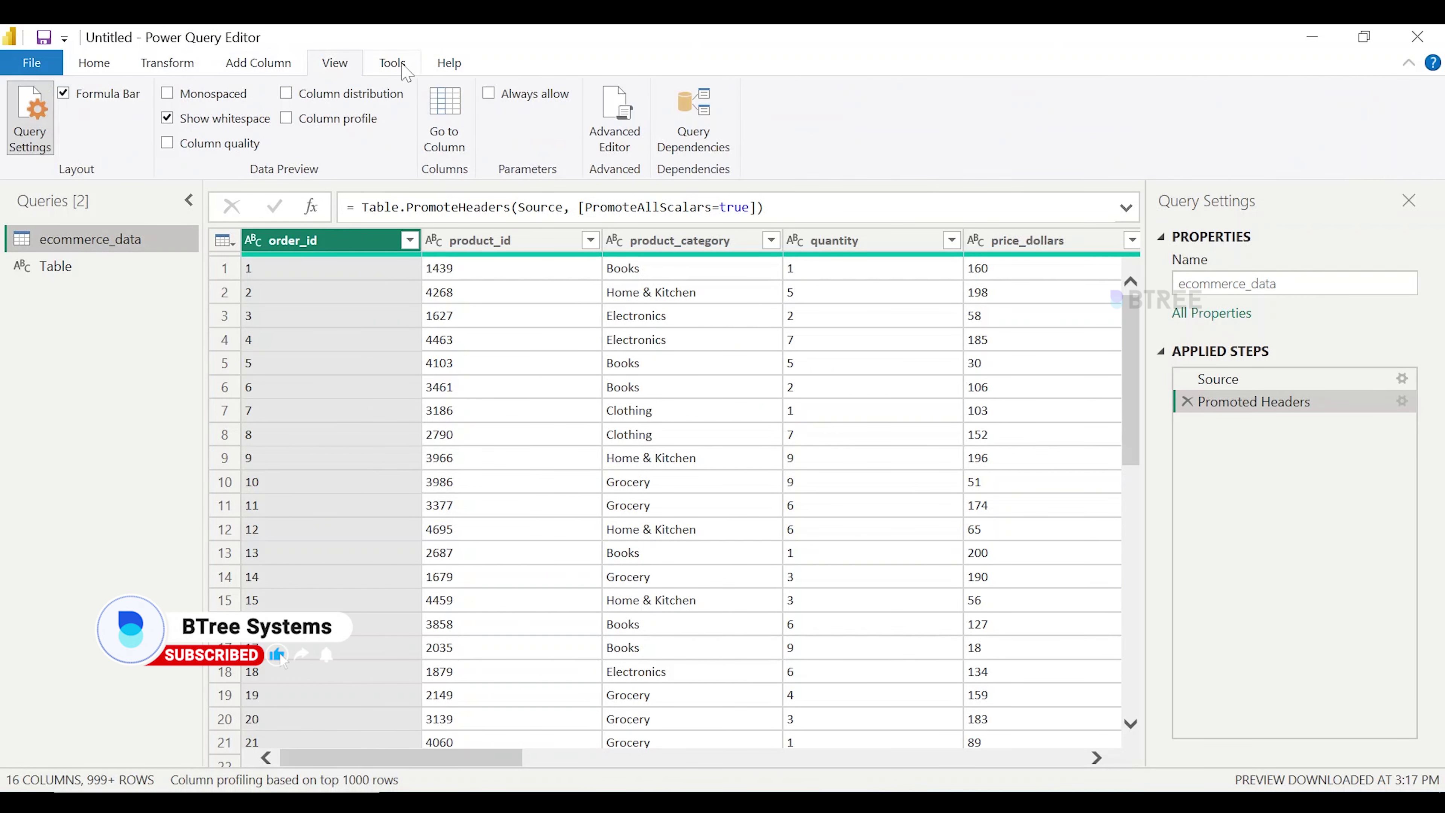
left_click(395, 64)
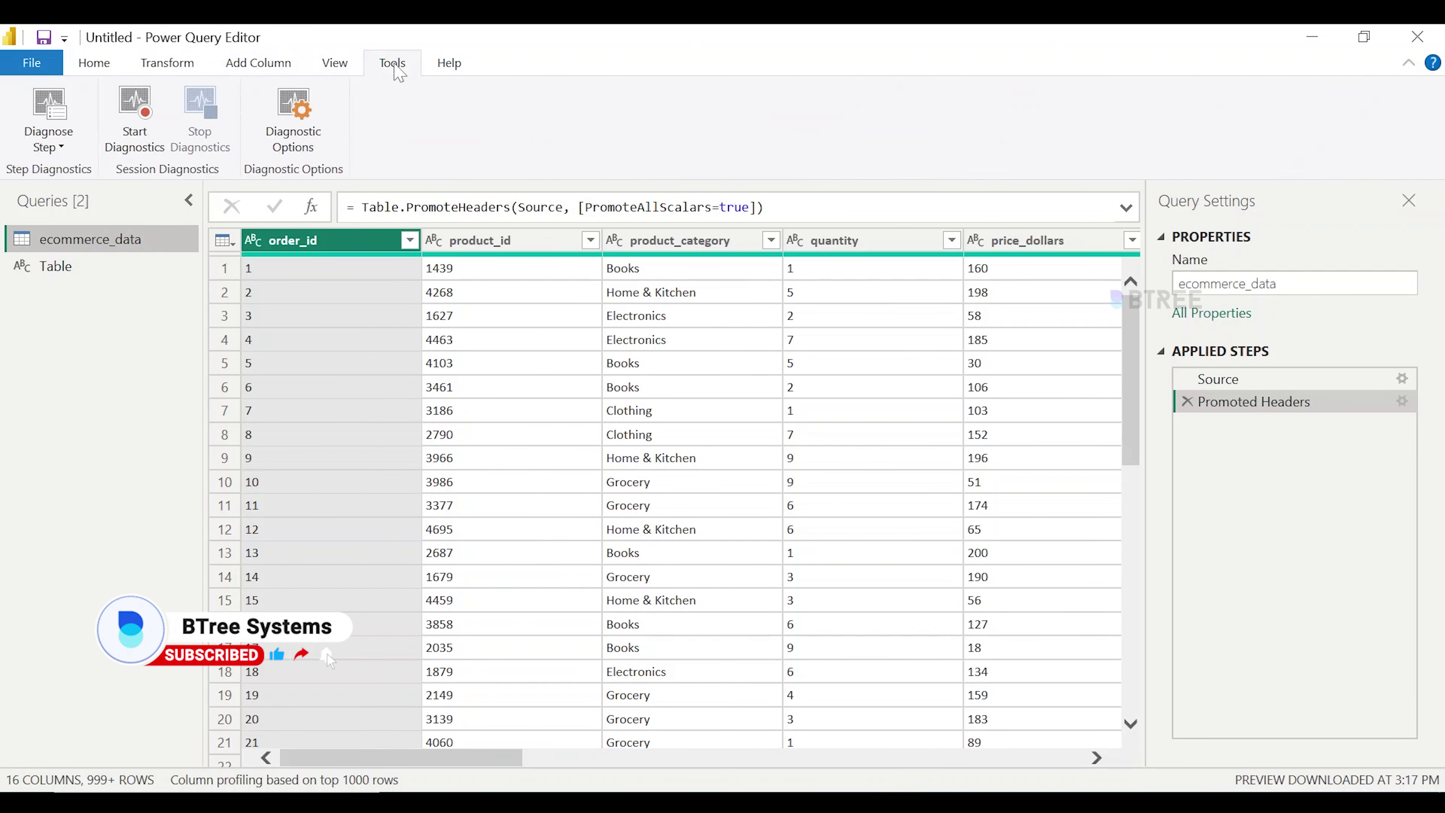
left_click(28, 61)
left_click(62, 208)
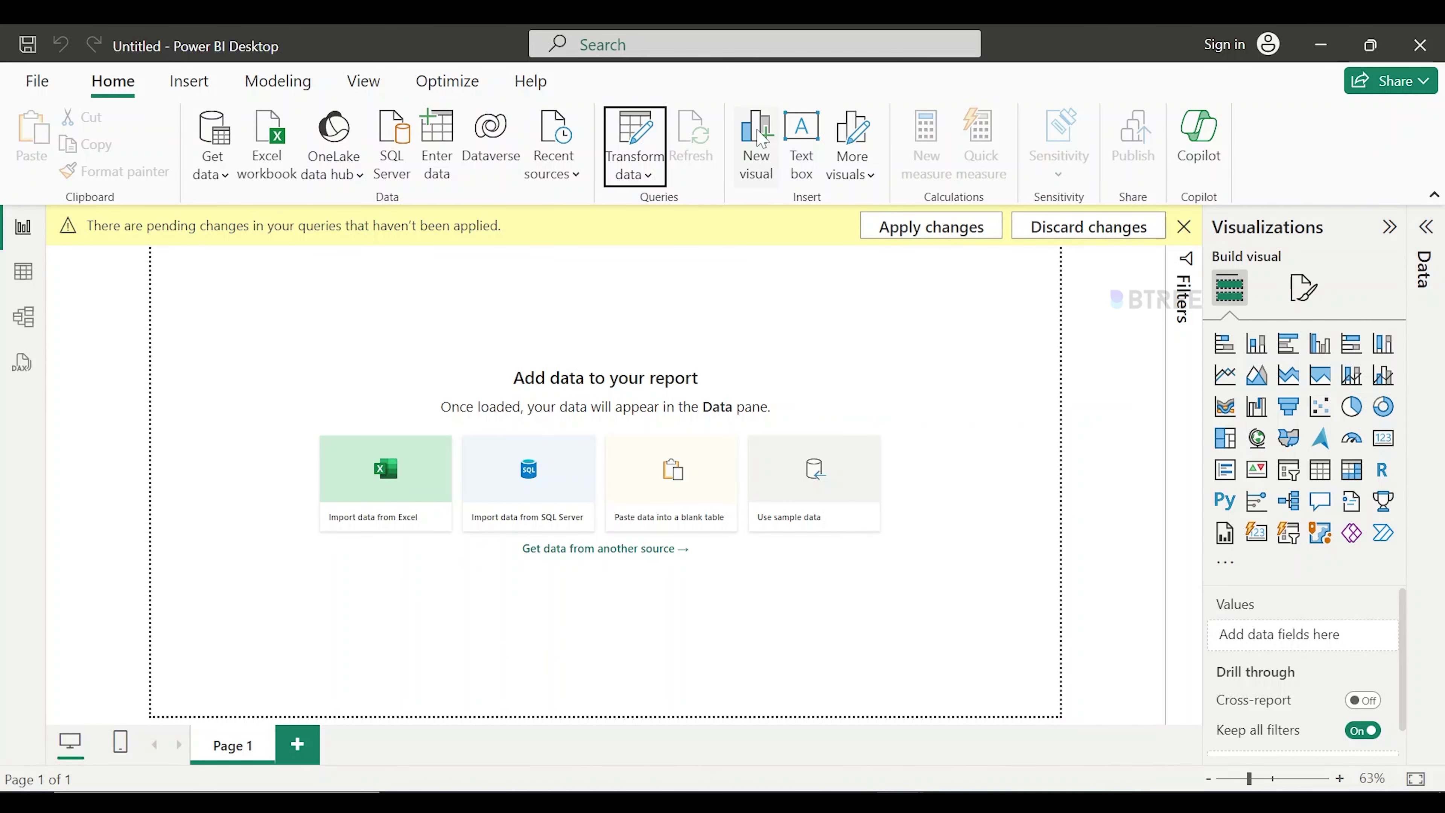
Examine the report's view, modeling, insert, additional visuals and file options, and expand the Data pane.
left_click(472, 91)
left_click(371, 88)
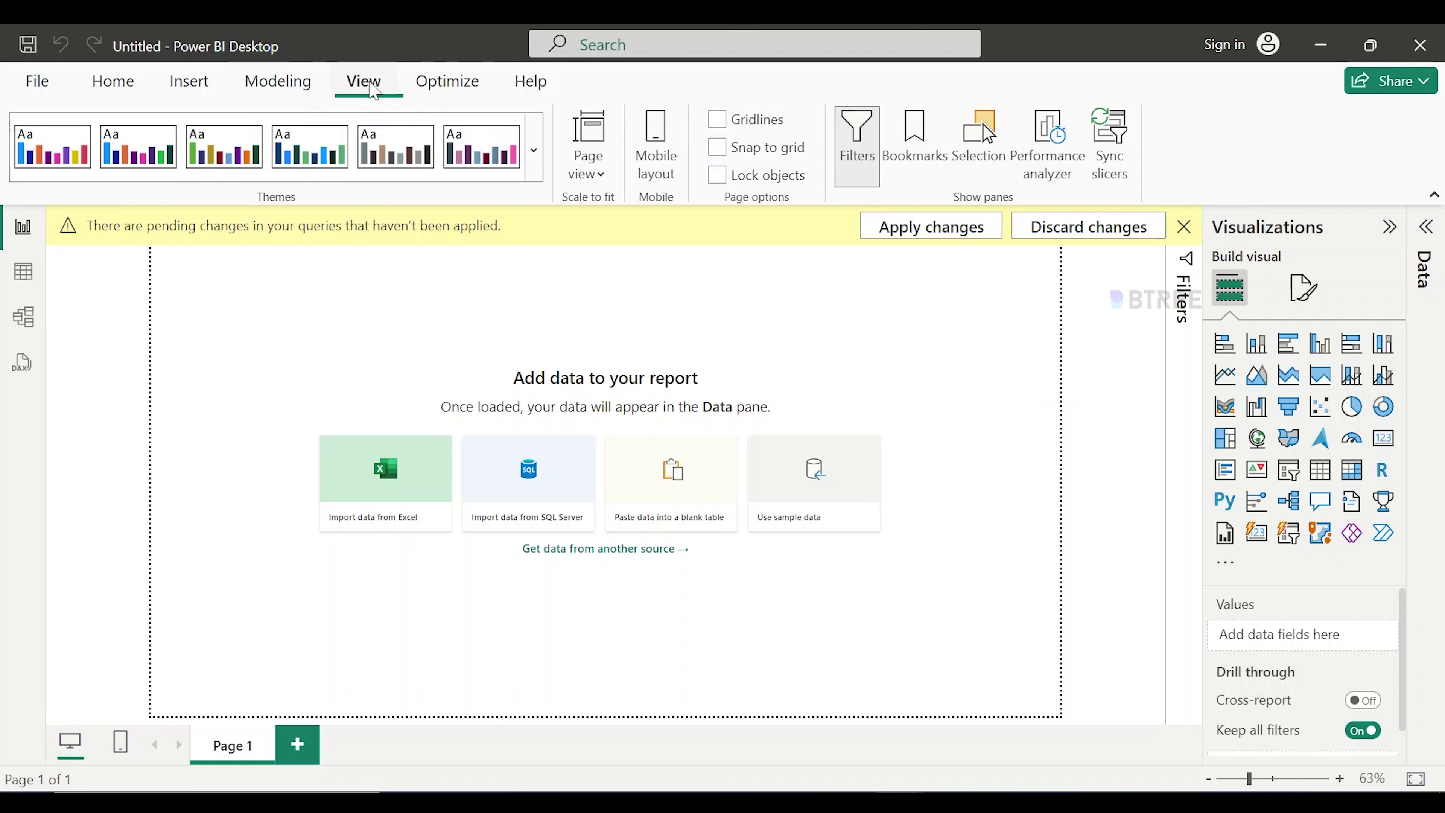
left_click(301, 86)
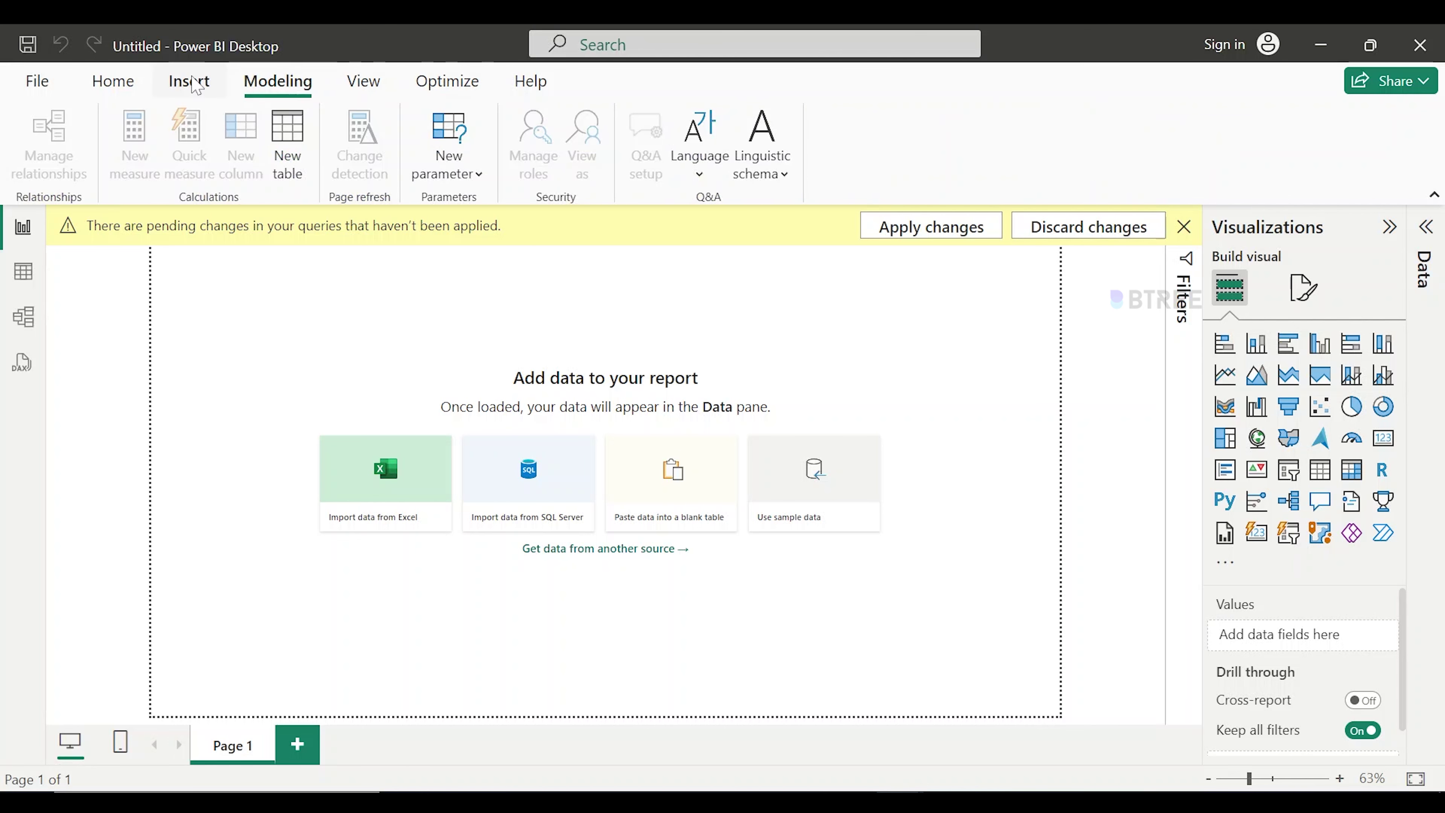
left_click(196, 85)
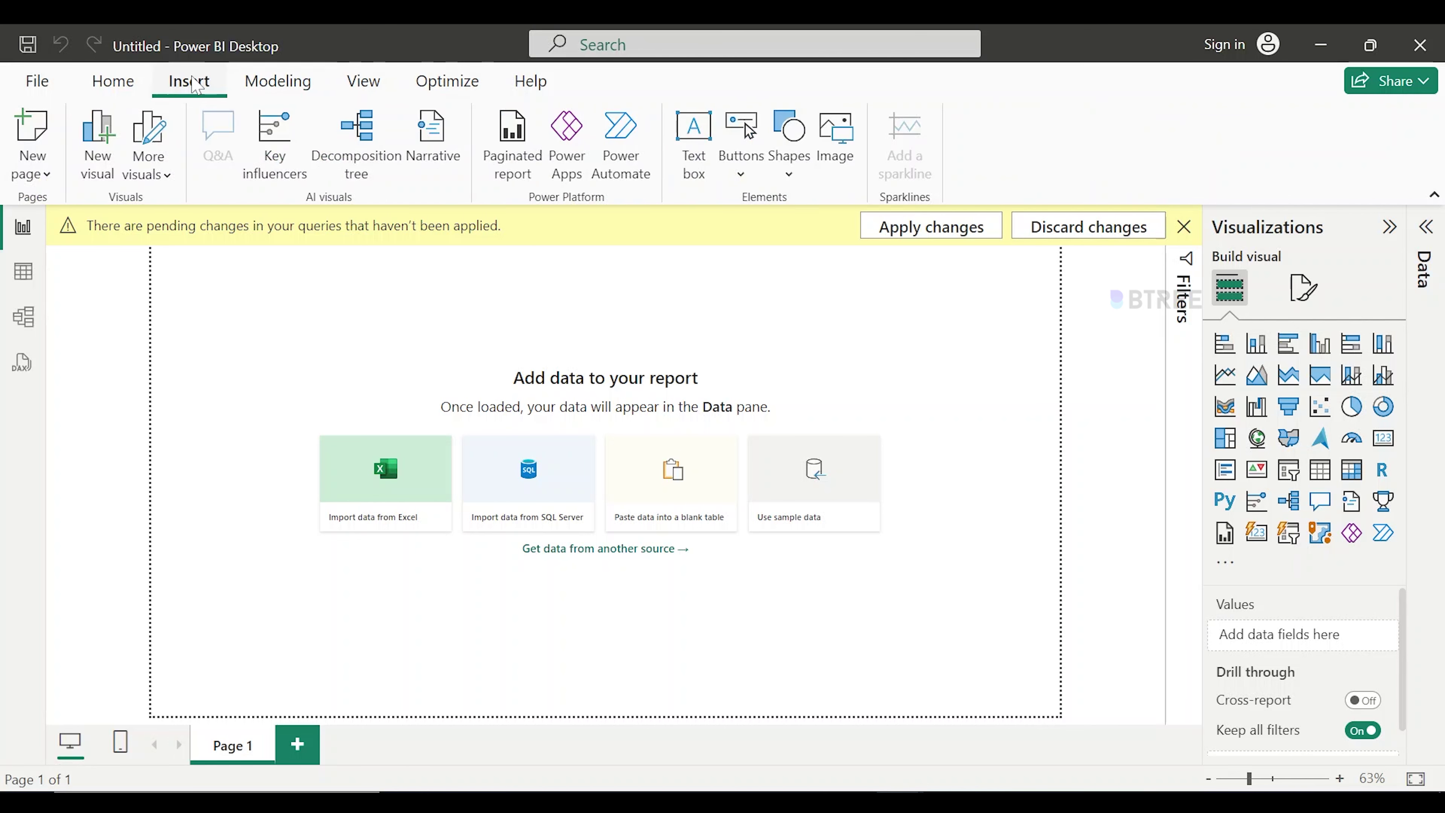
left_click(108, 91)
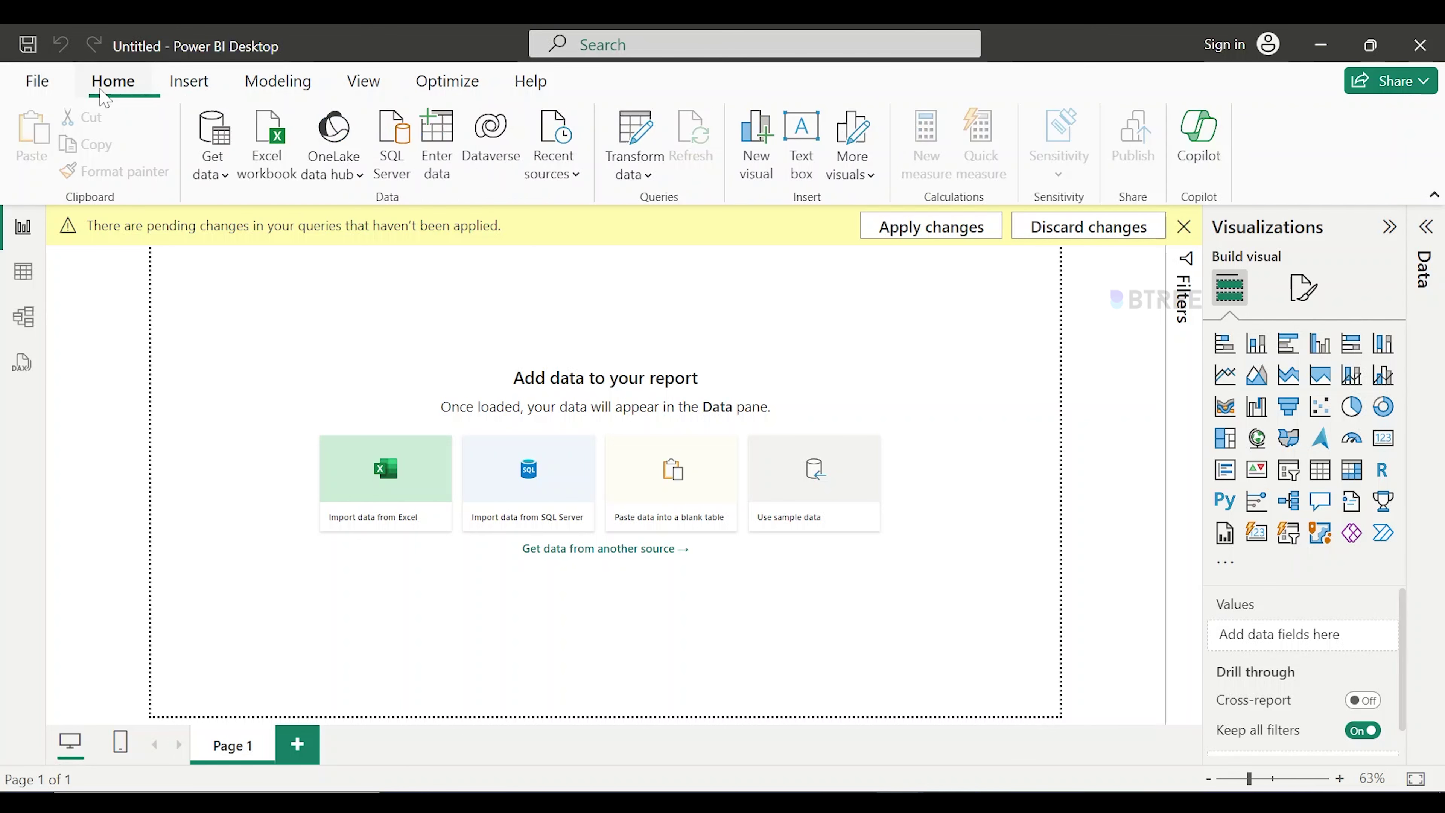
left_click(873, 184)
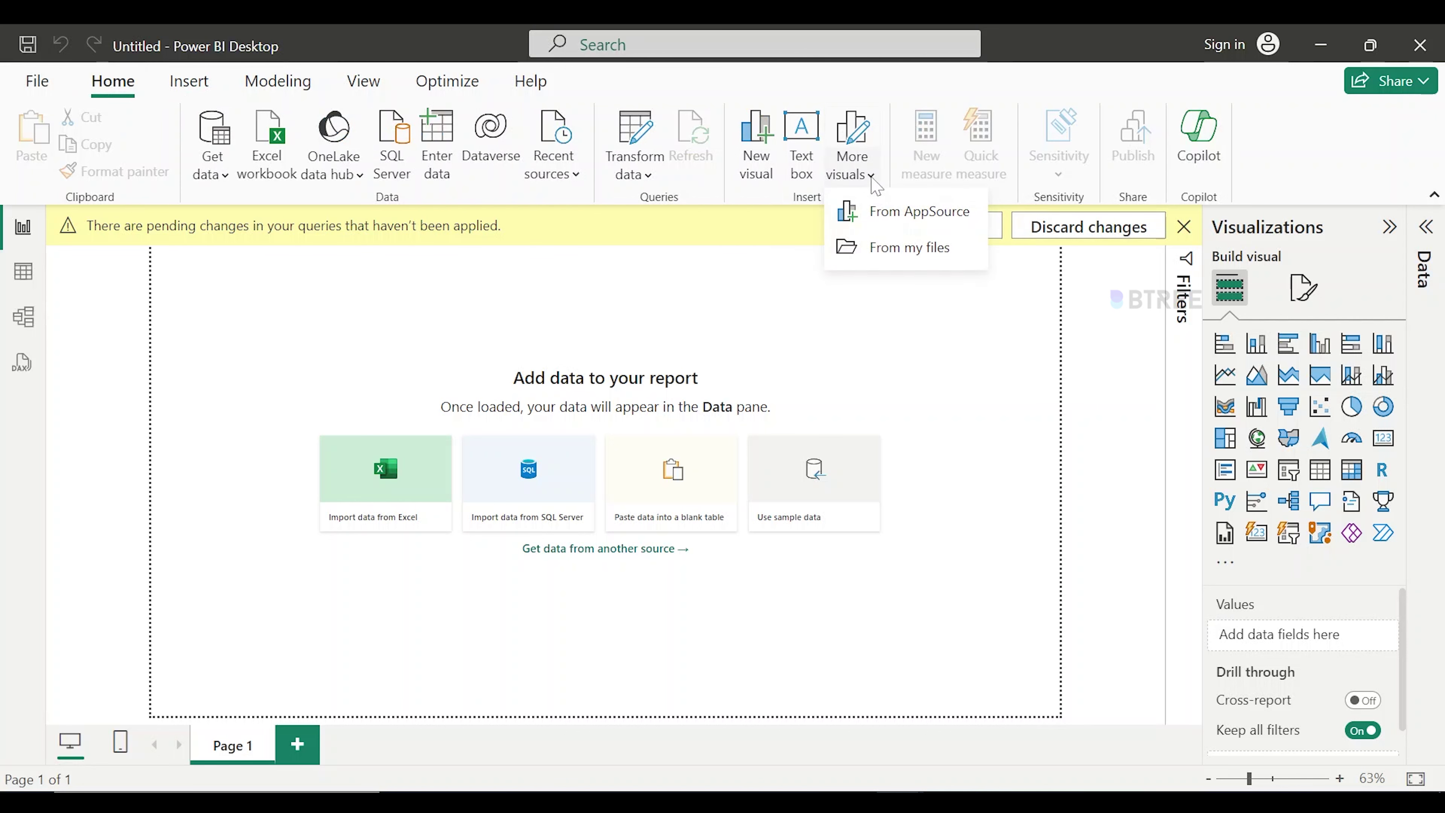
left_click(938, 174)
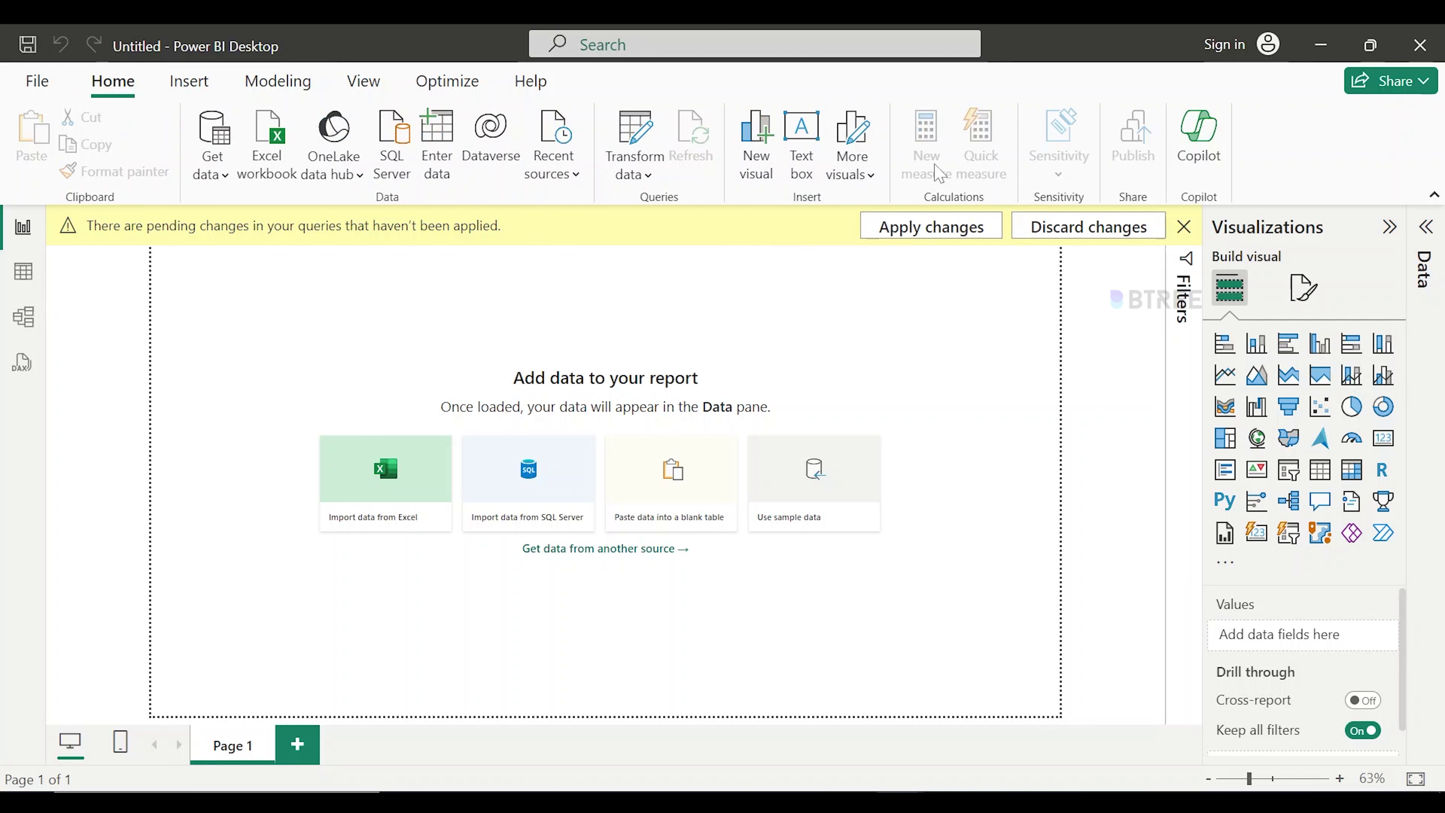
left_click(1427, 229)
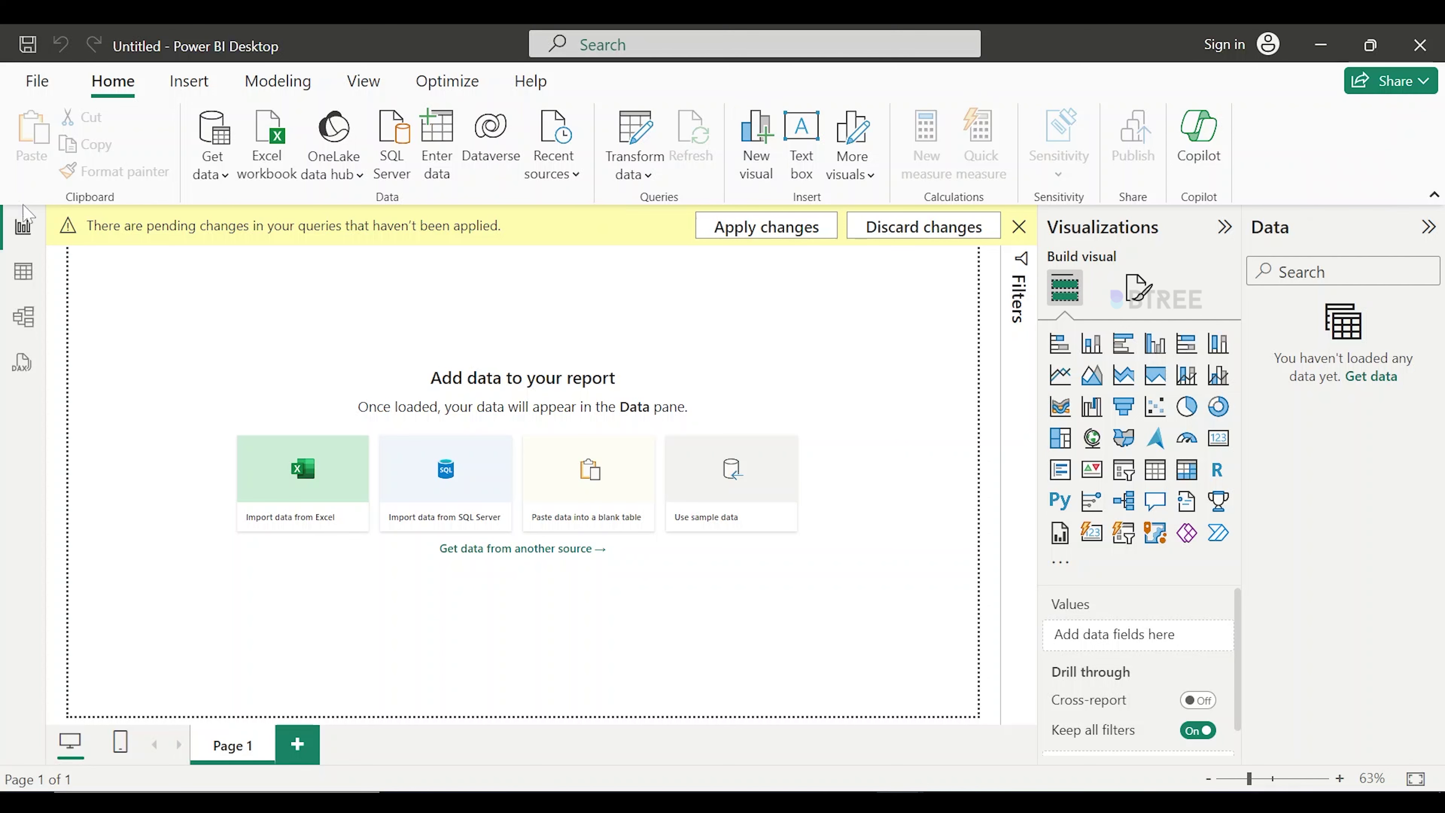
left_click(29, 85)
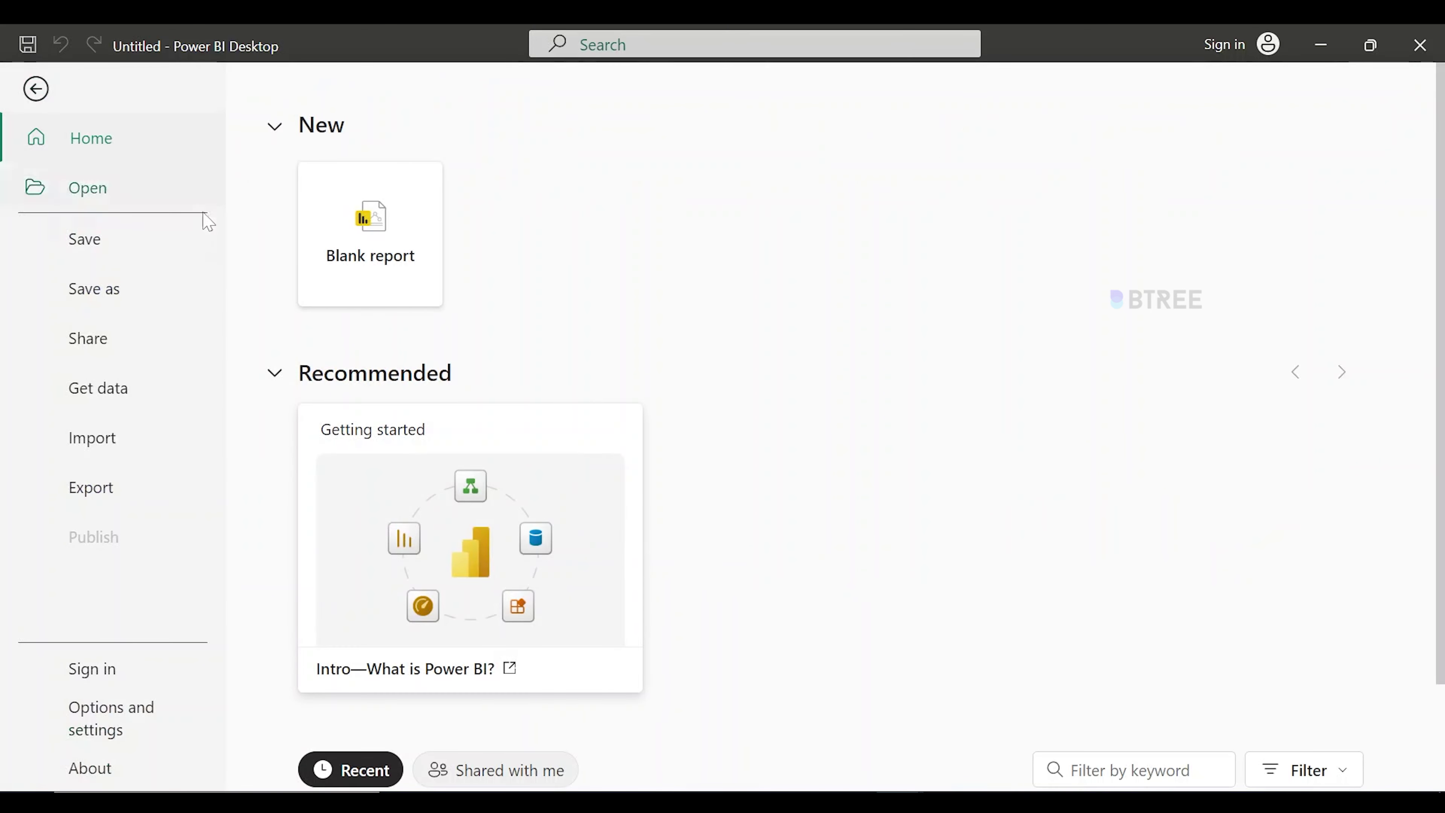
left_click(34, 89)
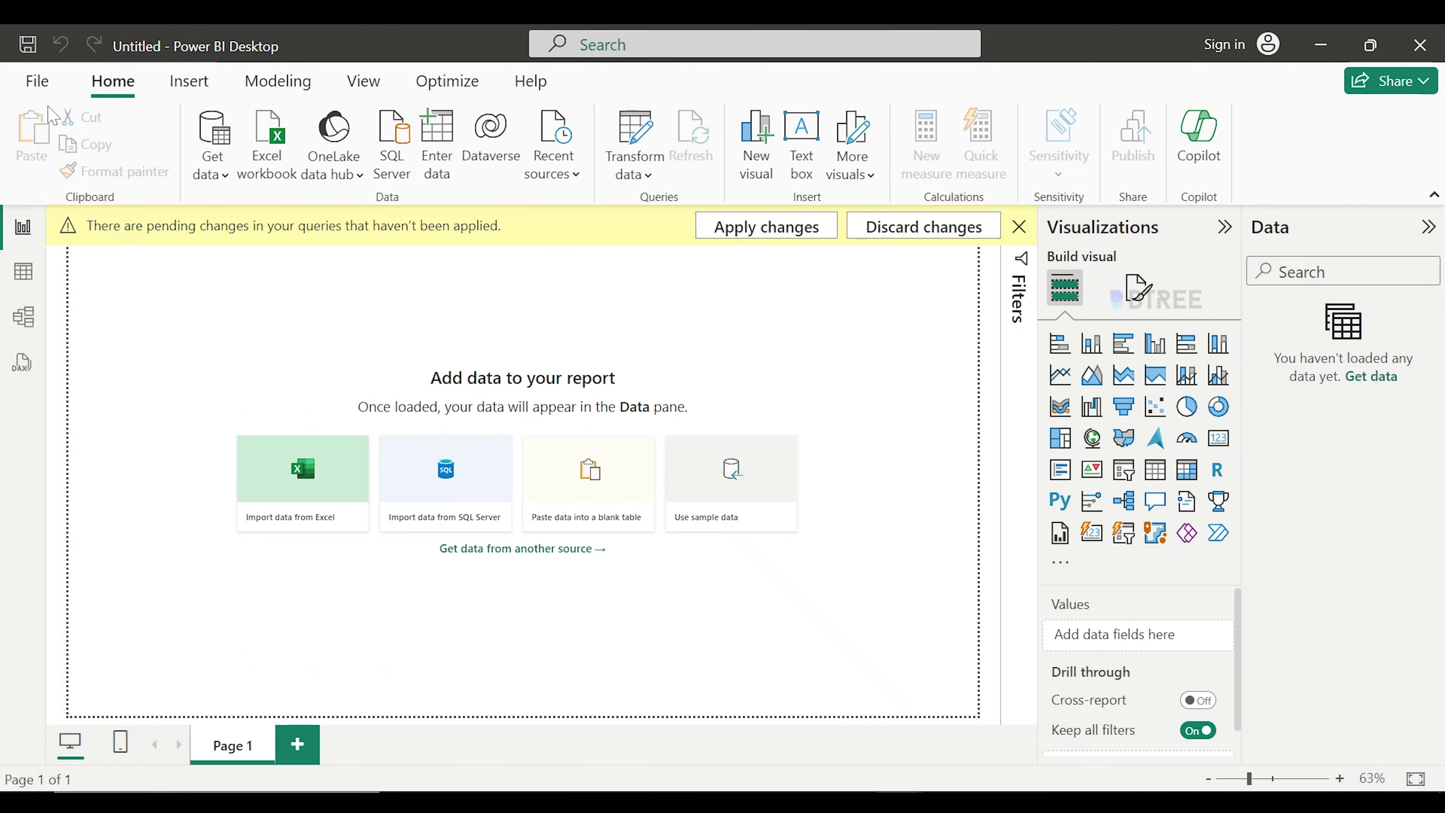
Import the ecommerce_data CSV file from the Desktop, showing all file types, and load it into the report.
left_click(325, 486)
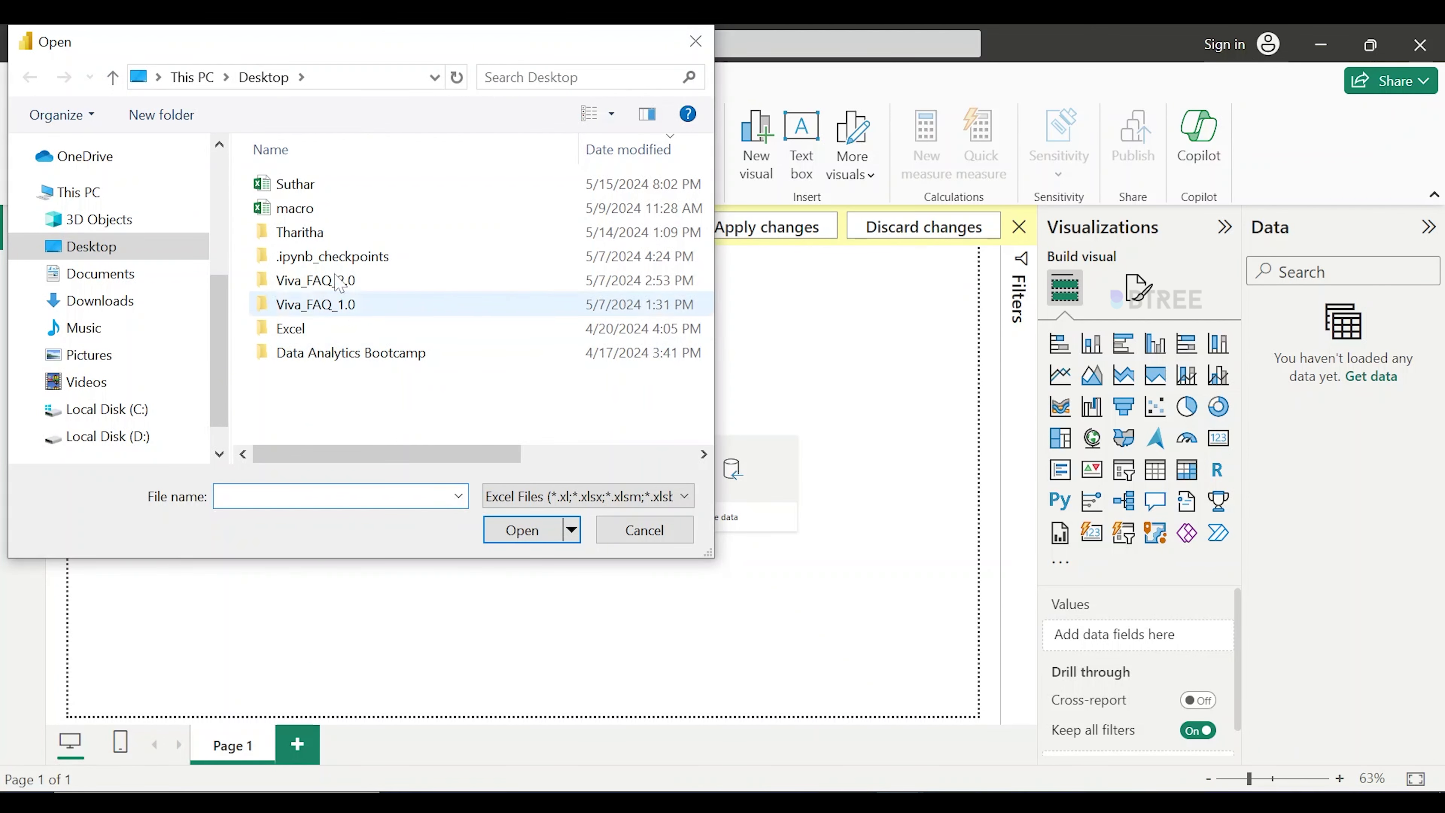
left_click(513, 501)
left_click(513, 538)
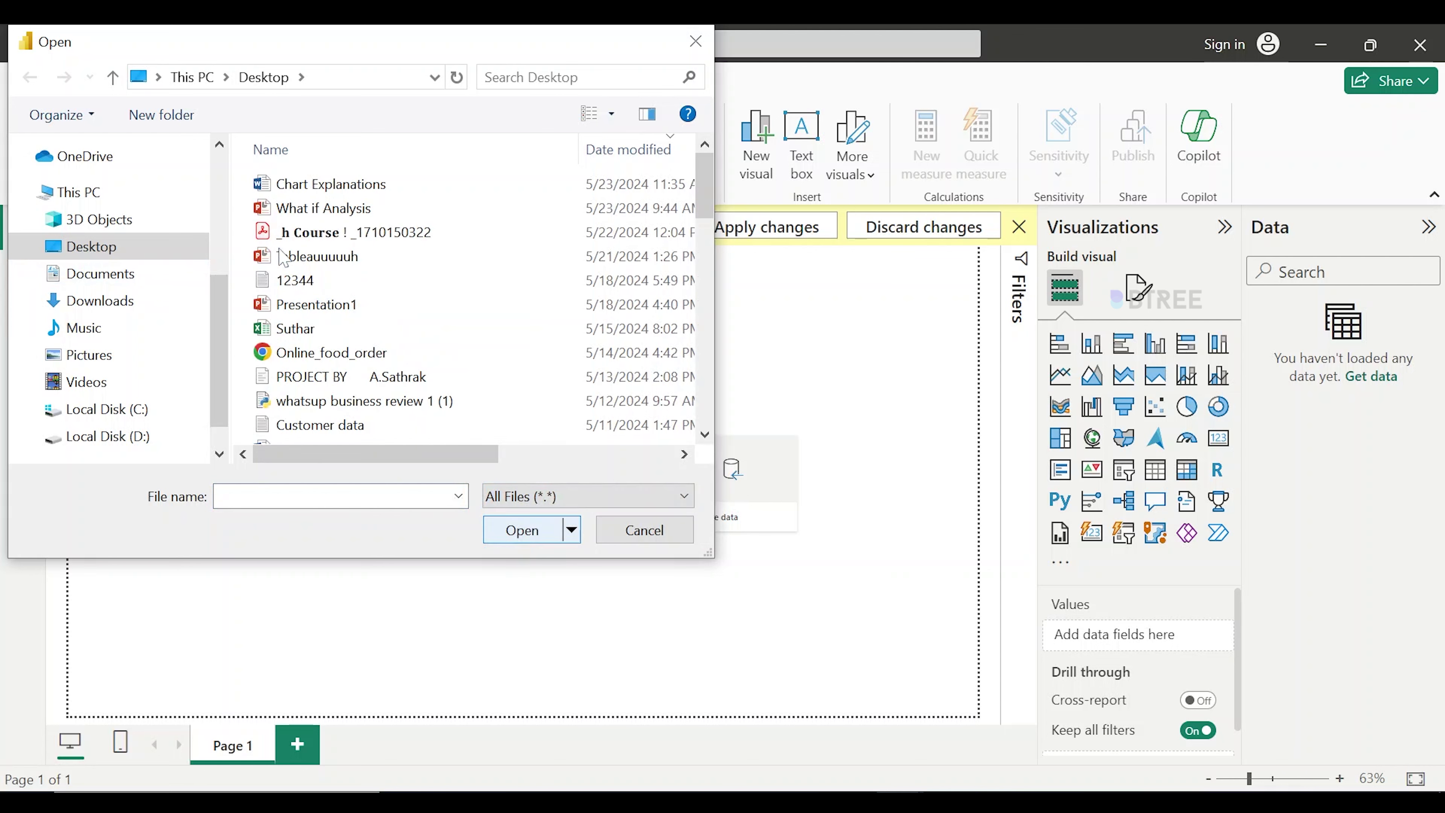
left_click_drag(706, 190, 709, 256)
left_click(523, 280)
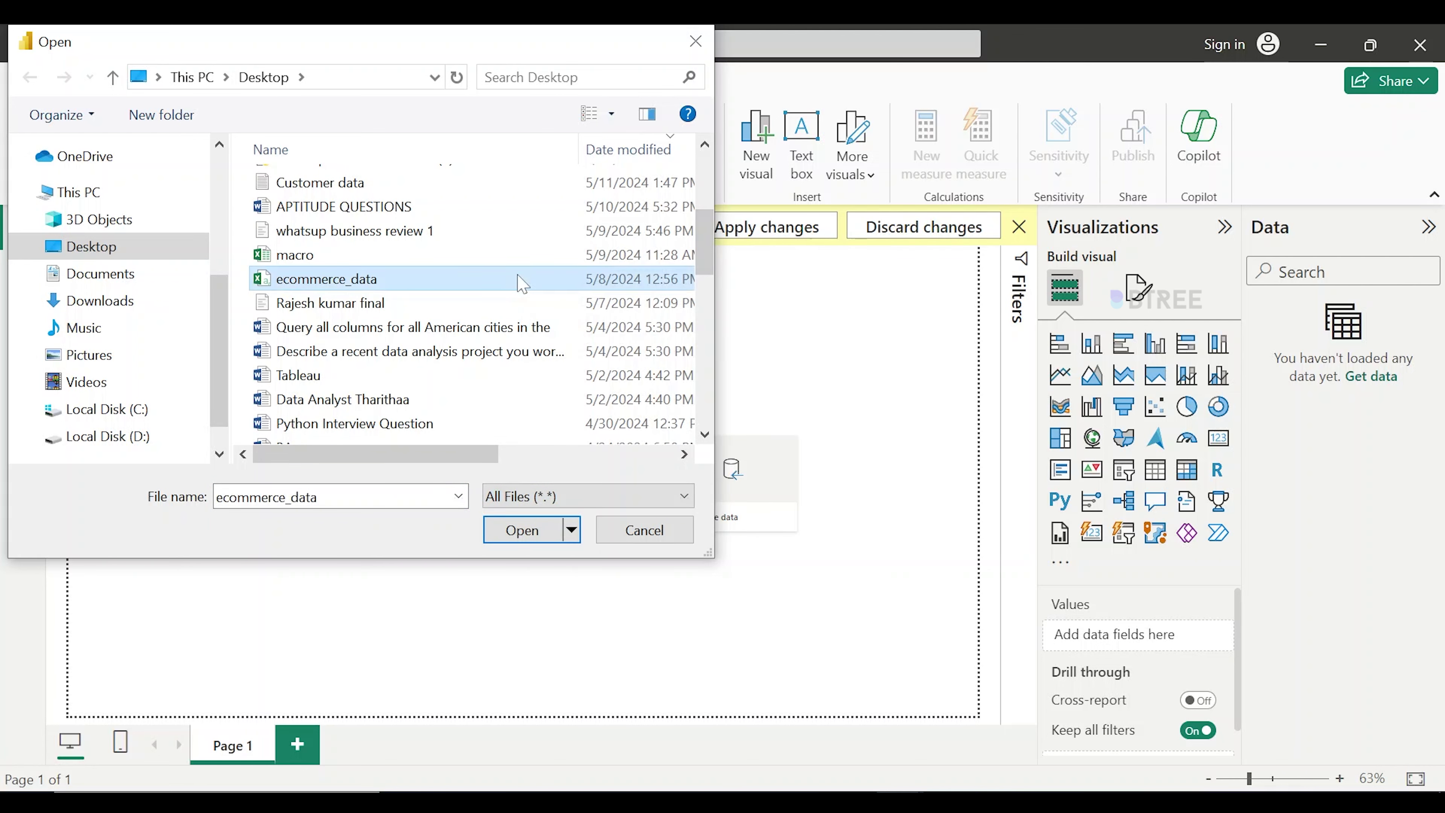
left_click(520, 531)
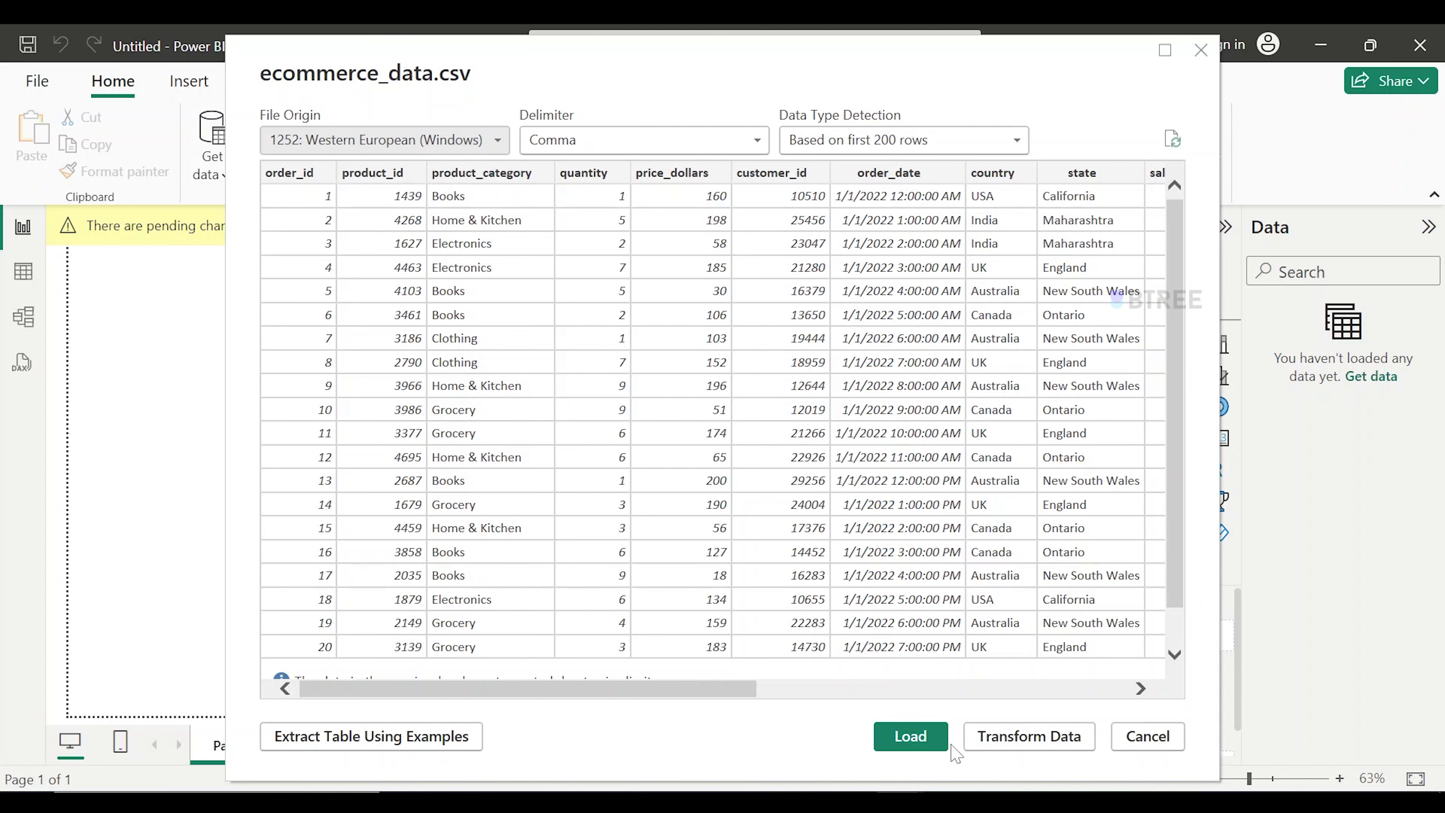
left_click(910, 738)
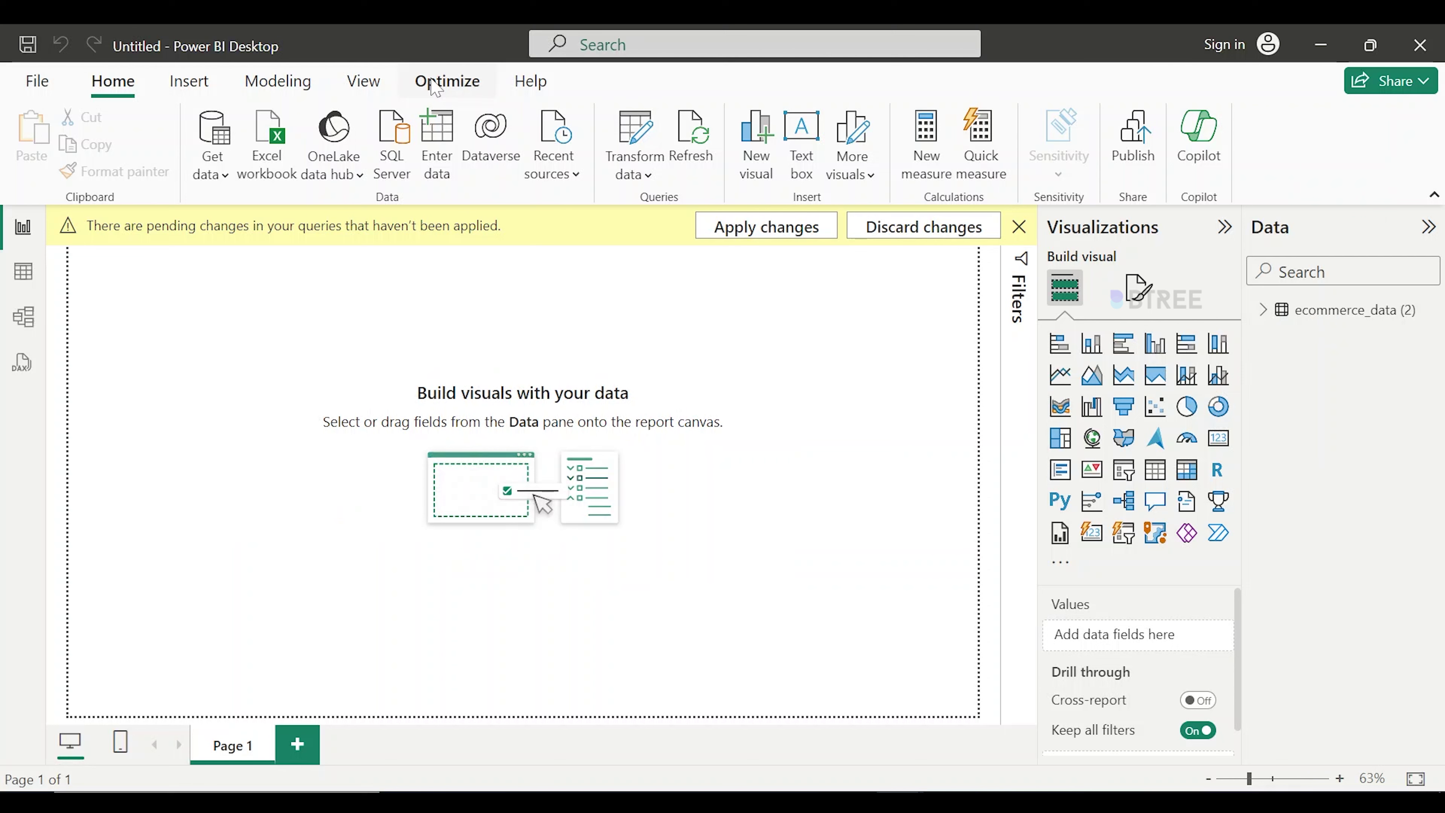
left_click(190, 82)
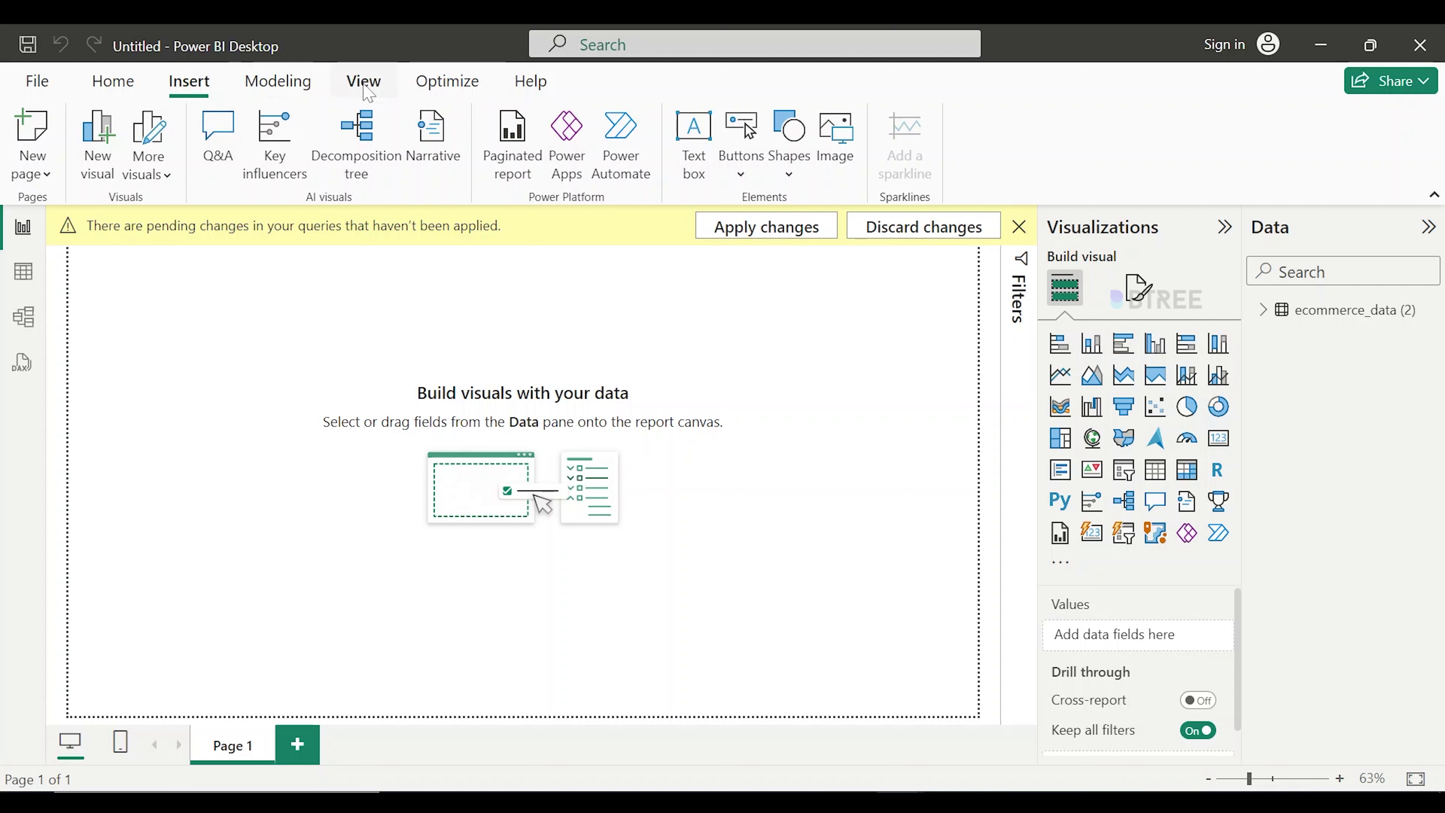
left_click(271, 86)
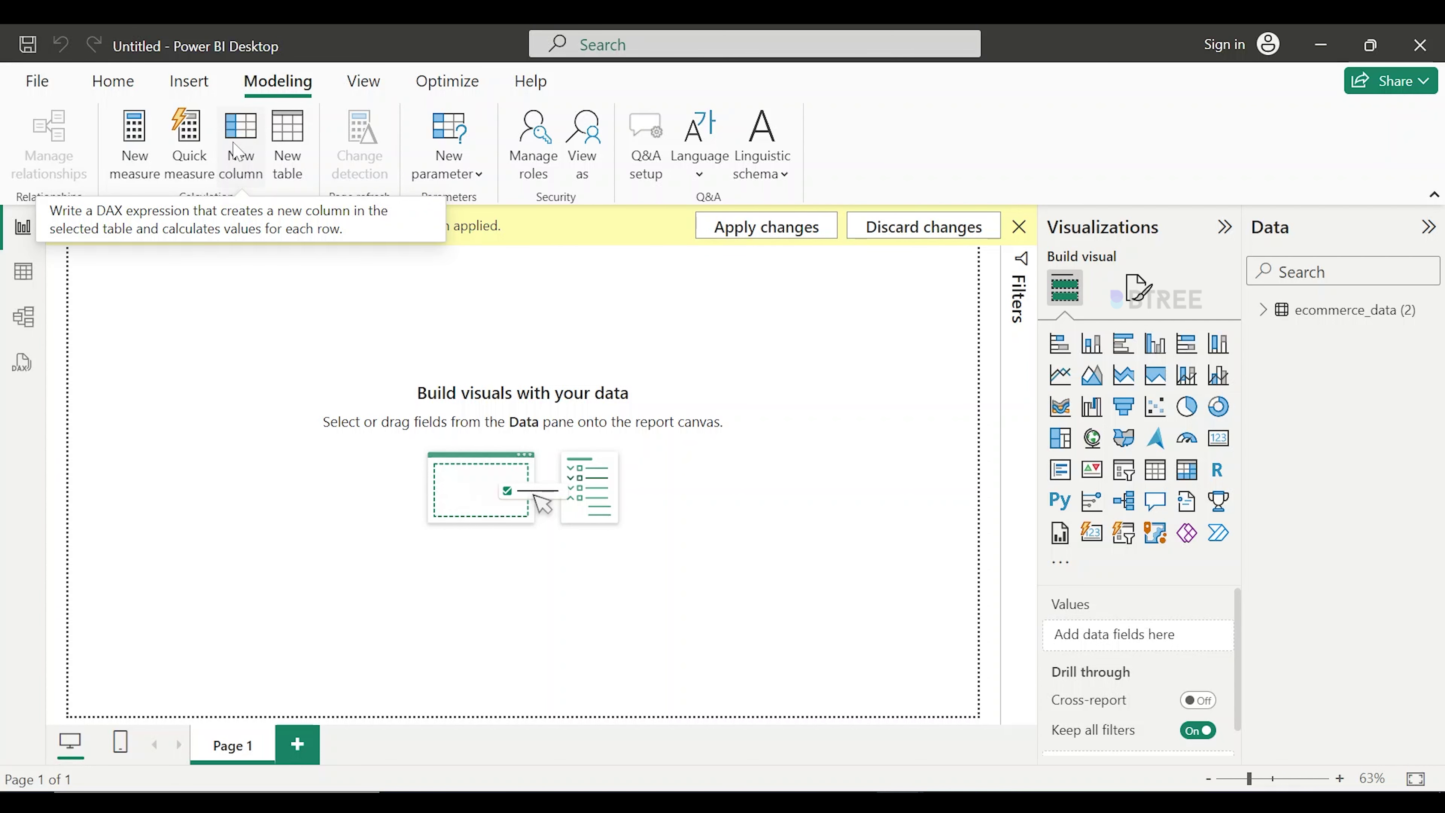
left_click(249, 128)
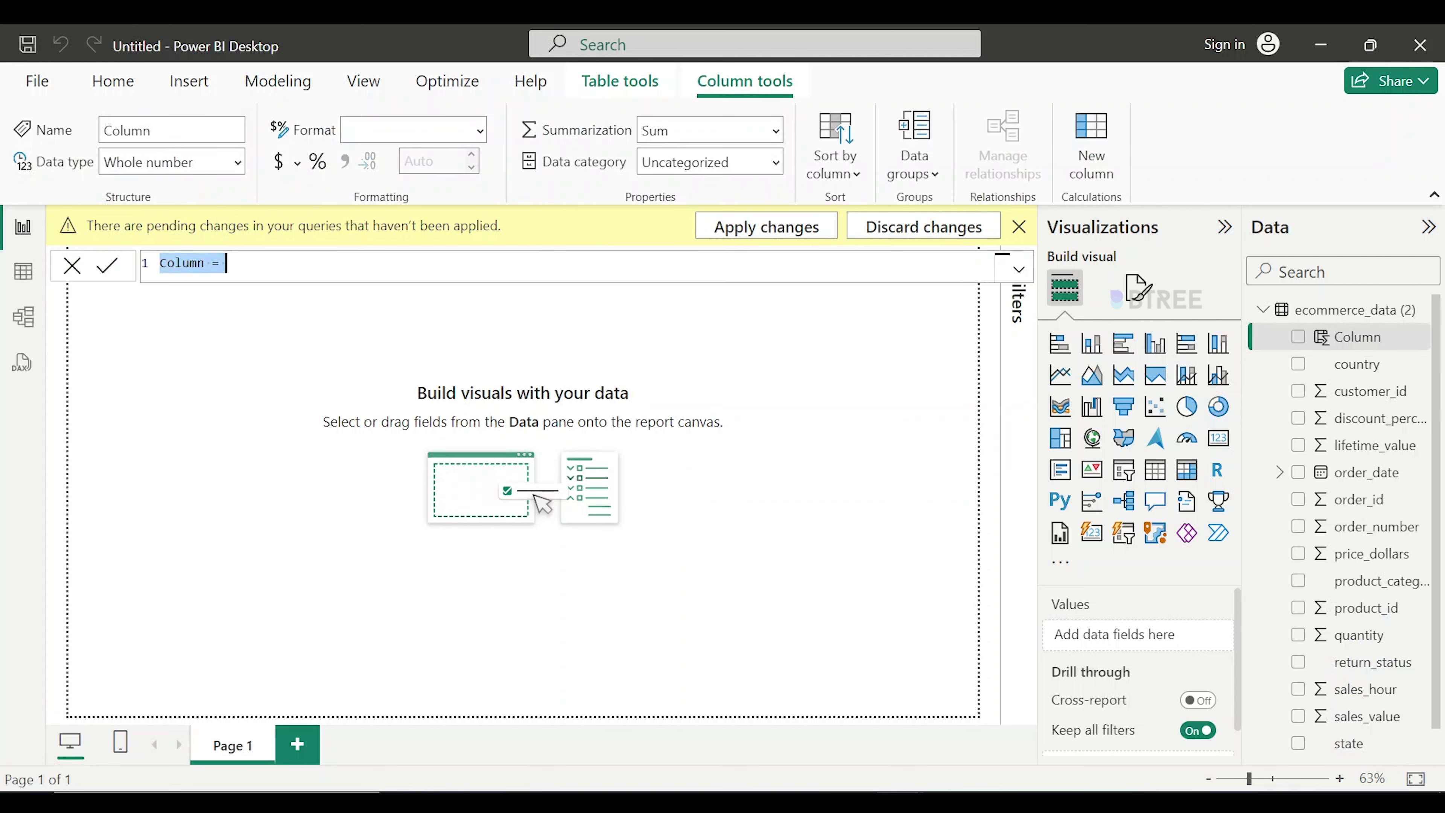
left_click(189, 138)
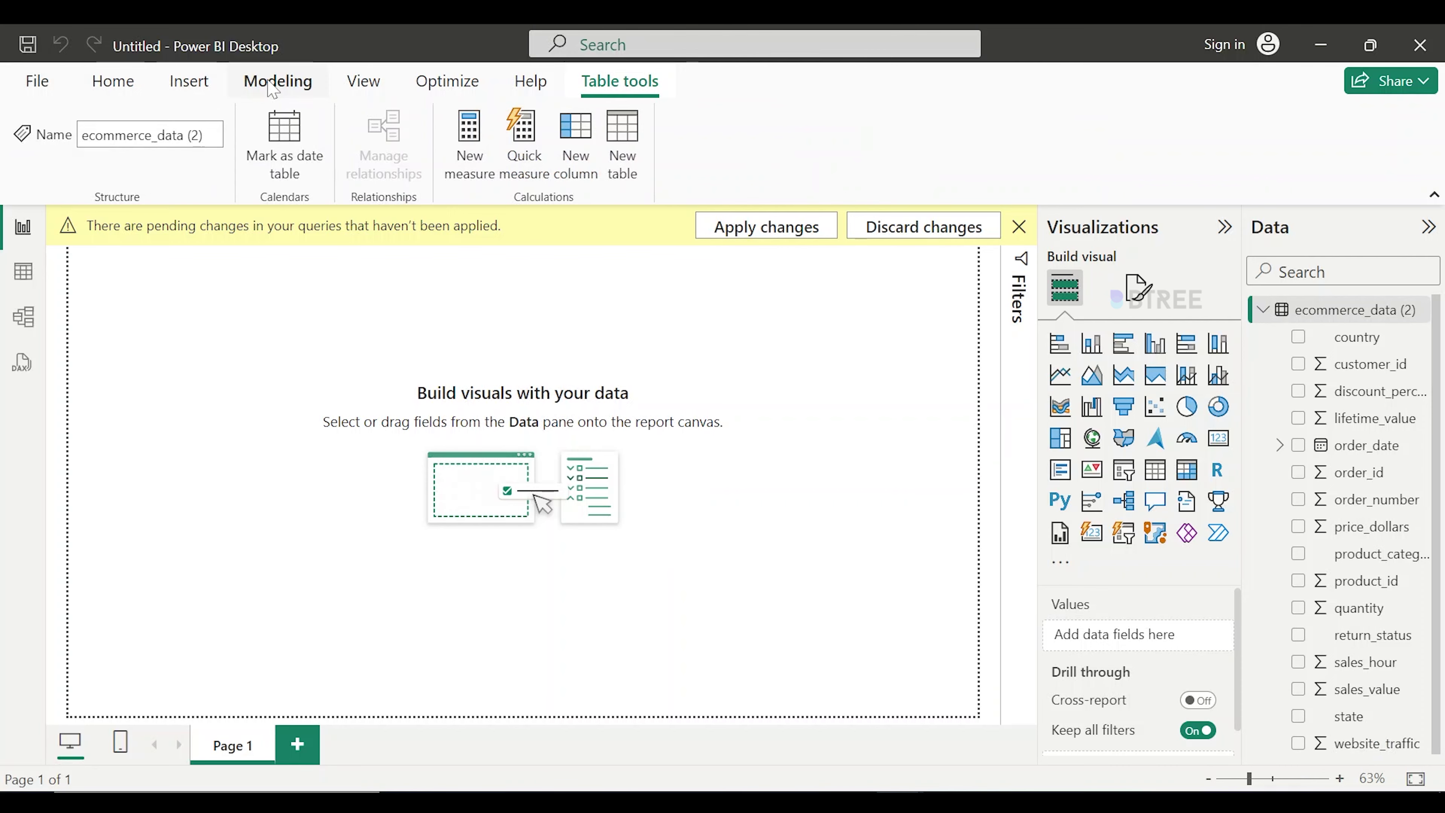
Switch to Notepad and add the line "row context ,filter context" under the Dax Syntax notes.
key("alt+Tab")
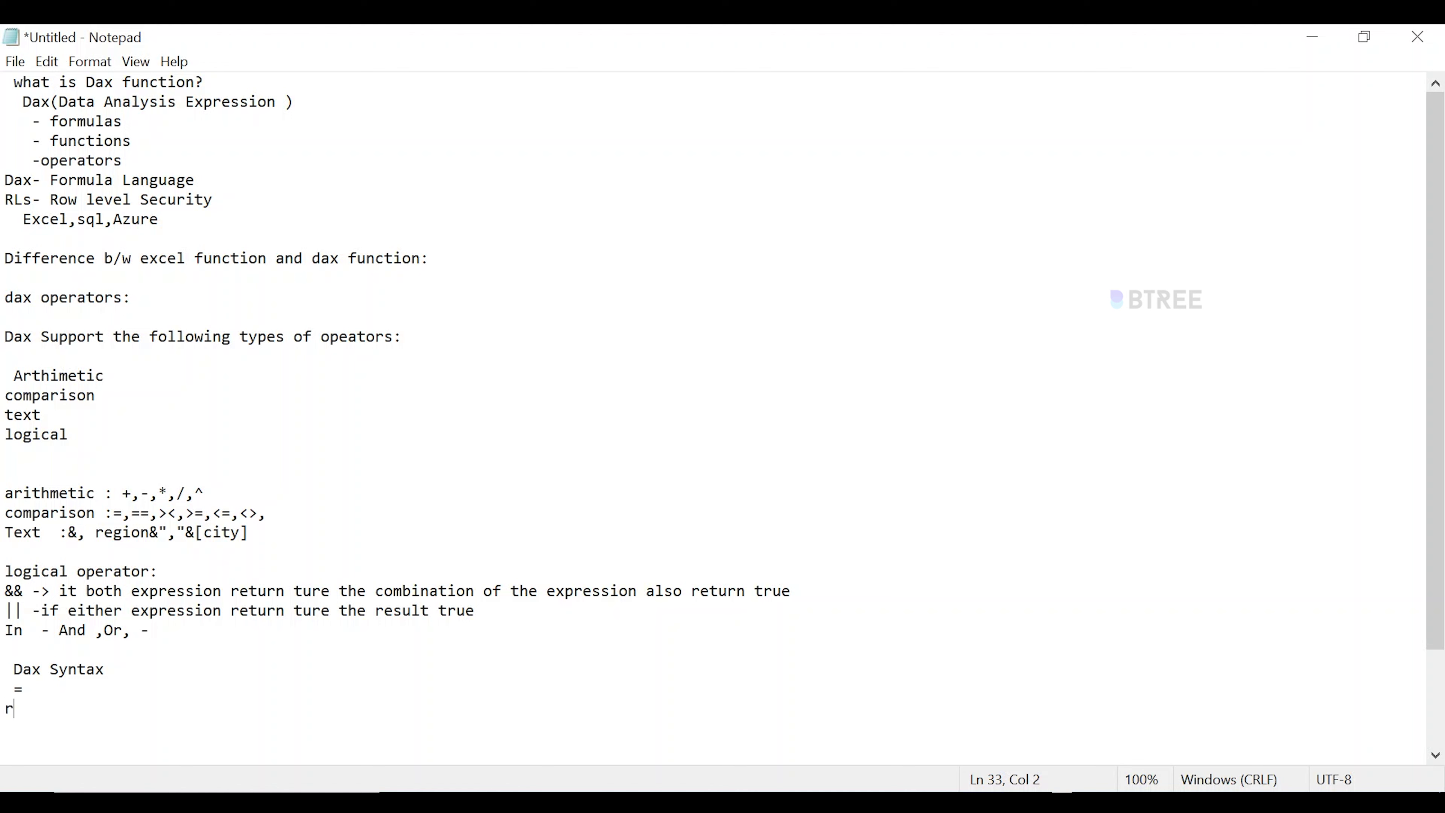
type("ow context ,filter context")
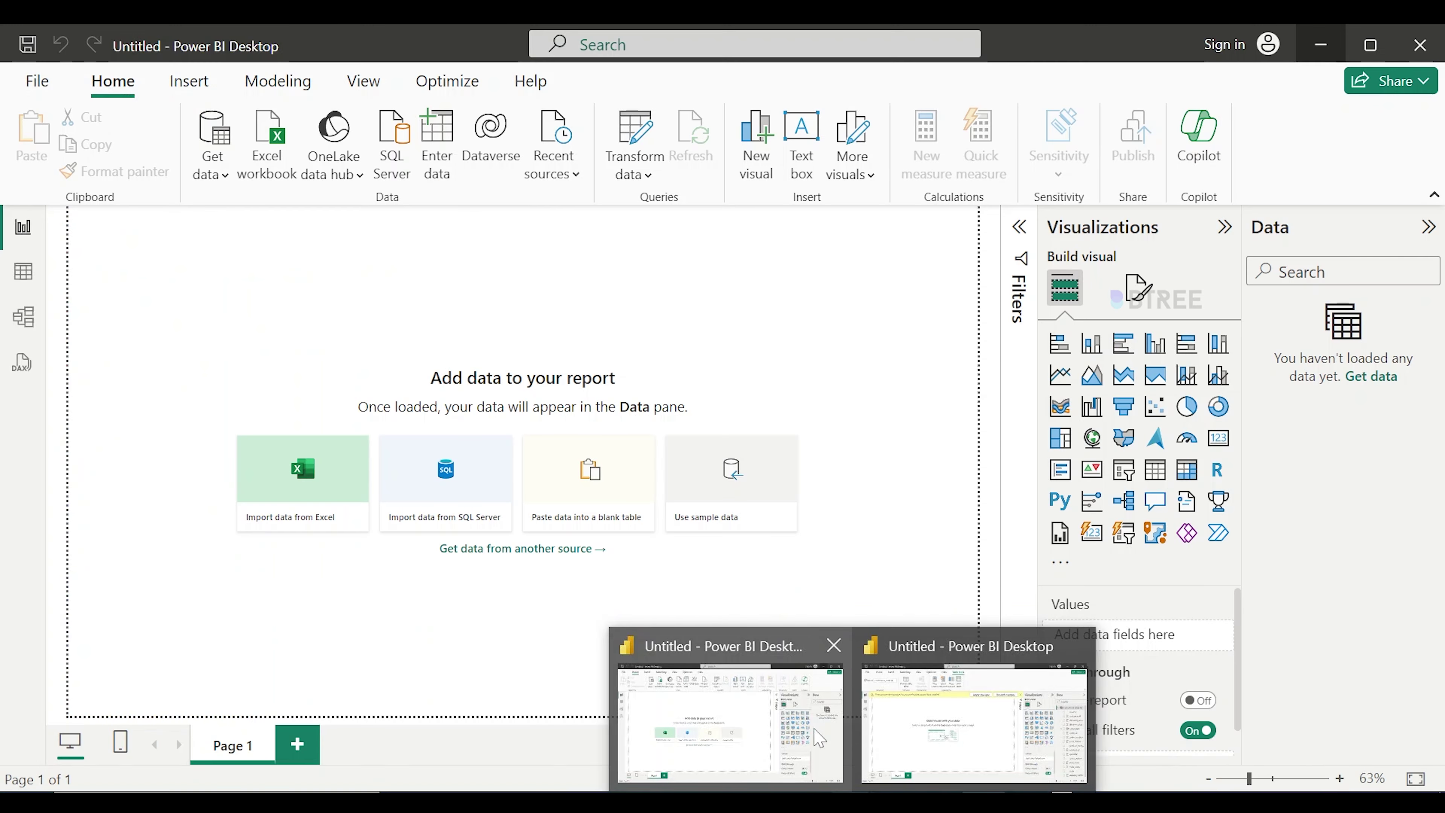
Switch to the empty Power BI Desktop report and load the ecommerce_data CSV file from the Desktop, showing all file types.
left_click(726, 716)
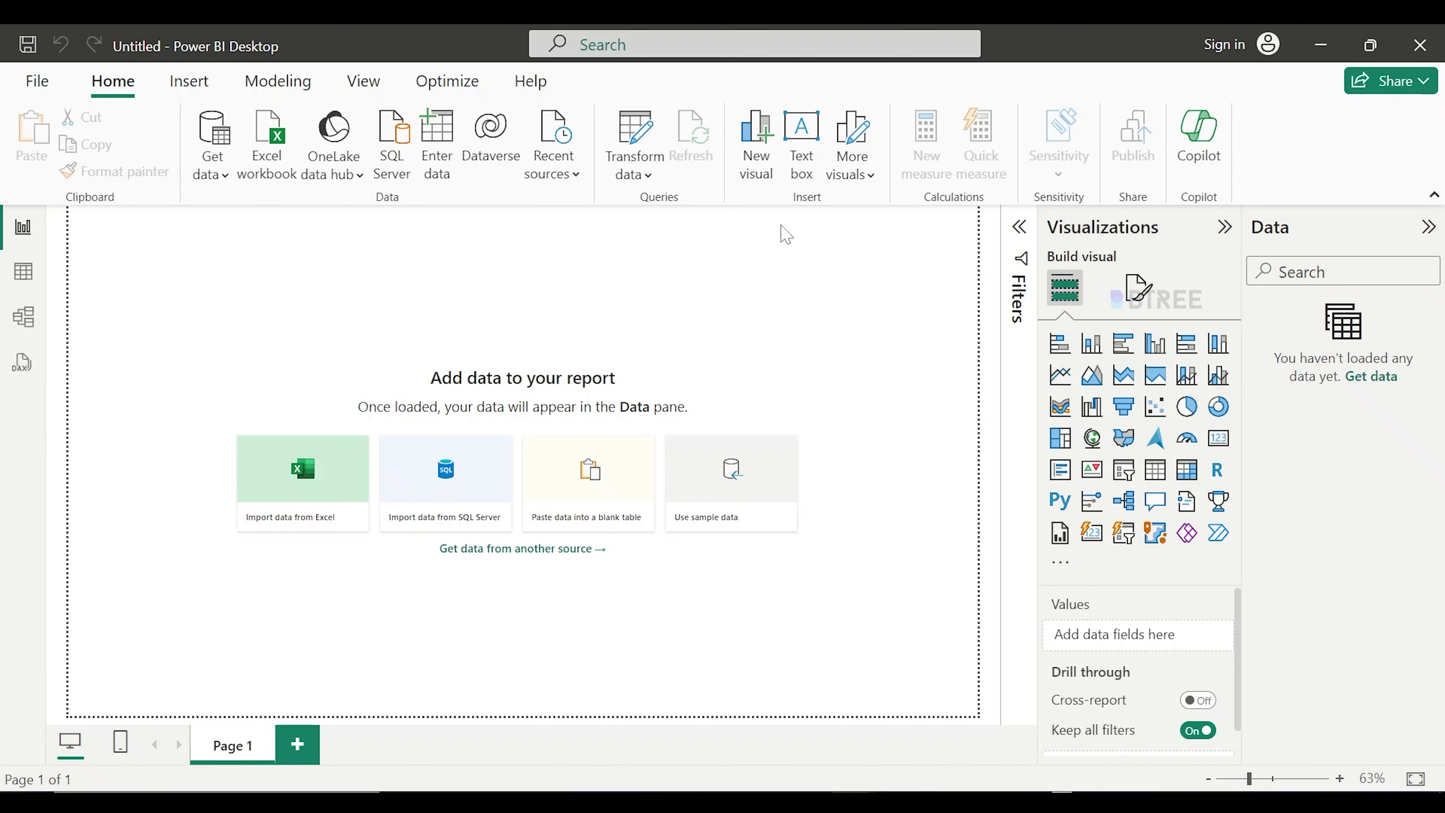
left_click(310, 481)
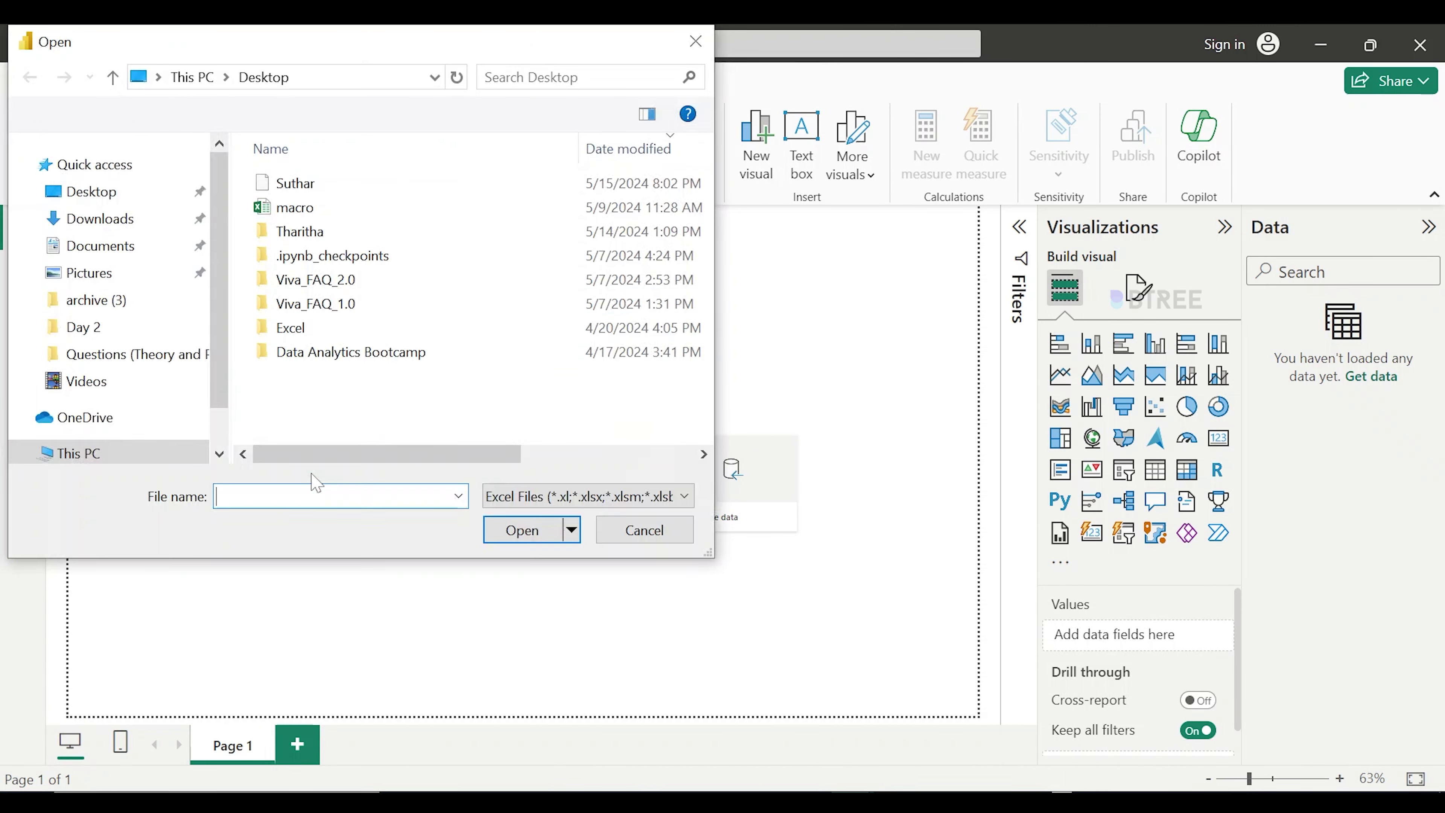
left_click(682, 496)
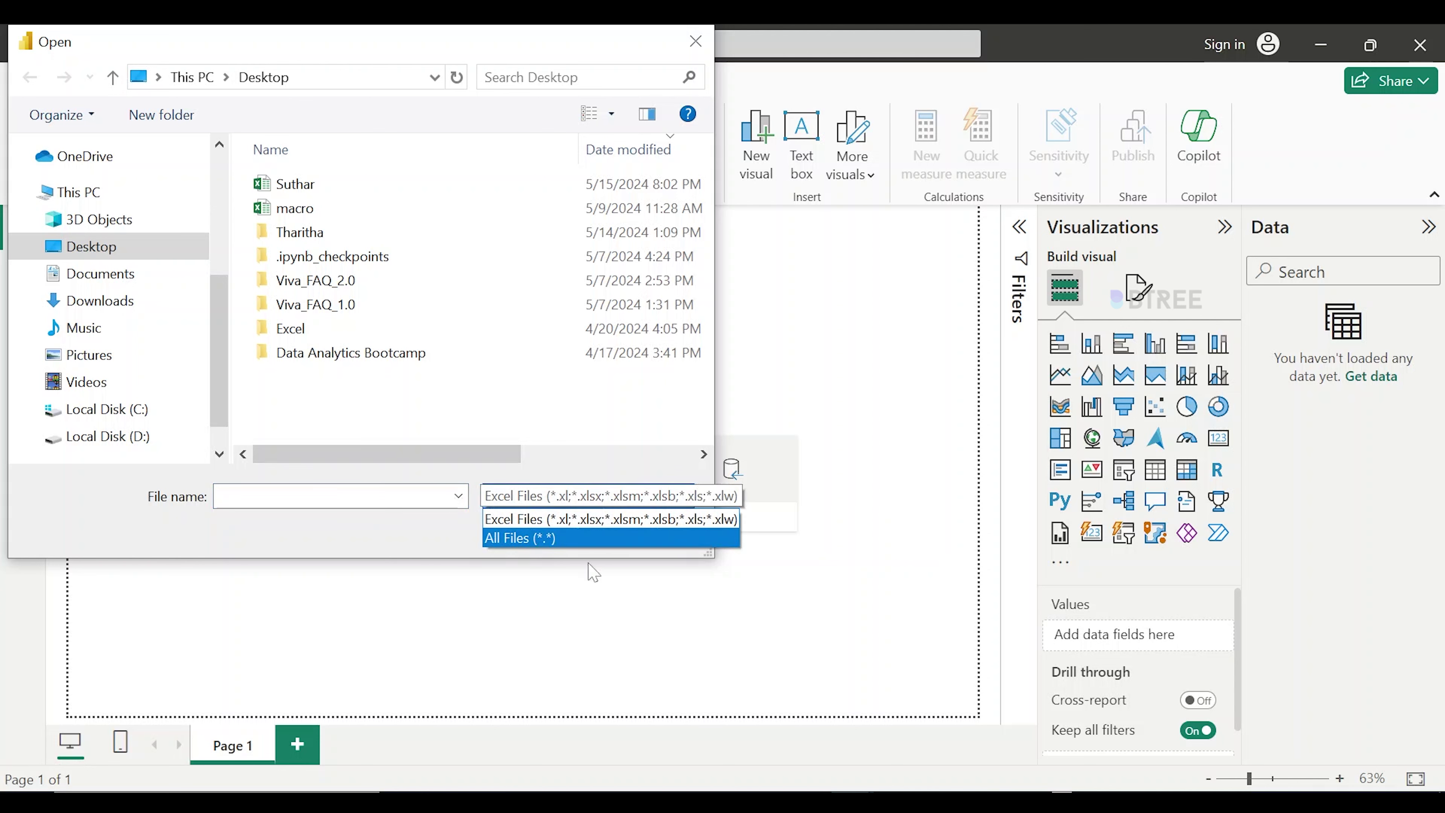
left_click(585, 537)
mouse_move(705, 205)
left_mouse_down()
mouse_move(706, 368)
mouse_move(705, 199)
mouse_move(704, 219)
left_mouse_up()
left_click(329, 371)
left_click(541, 531)
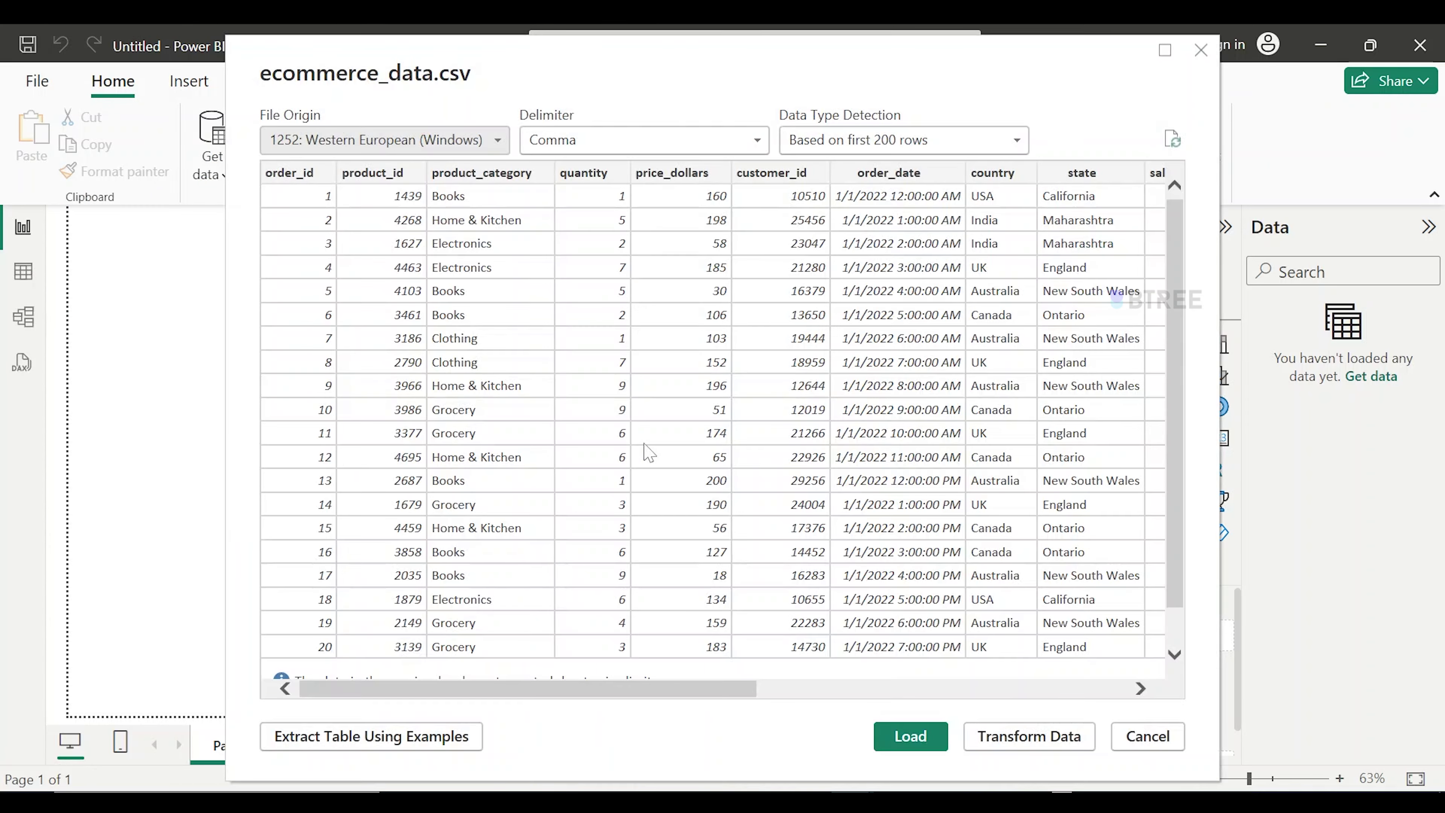
left_click(910, 735)
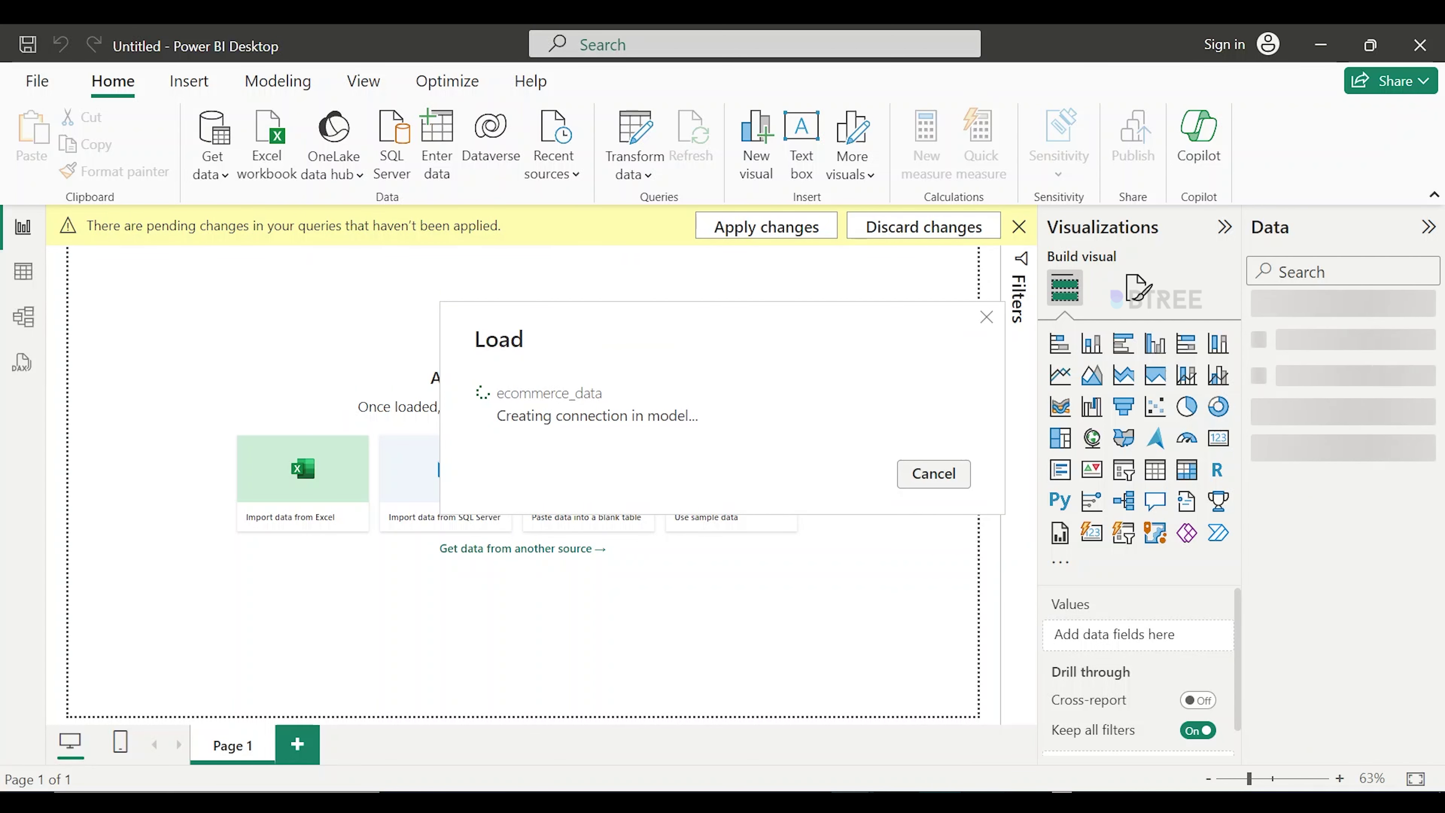
mouse_move(941, 803)
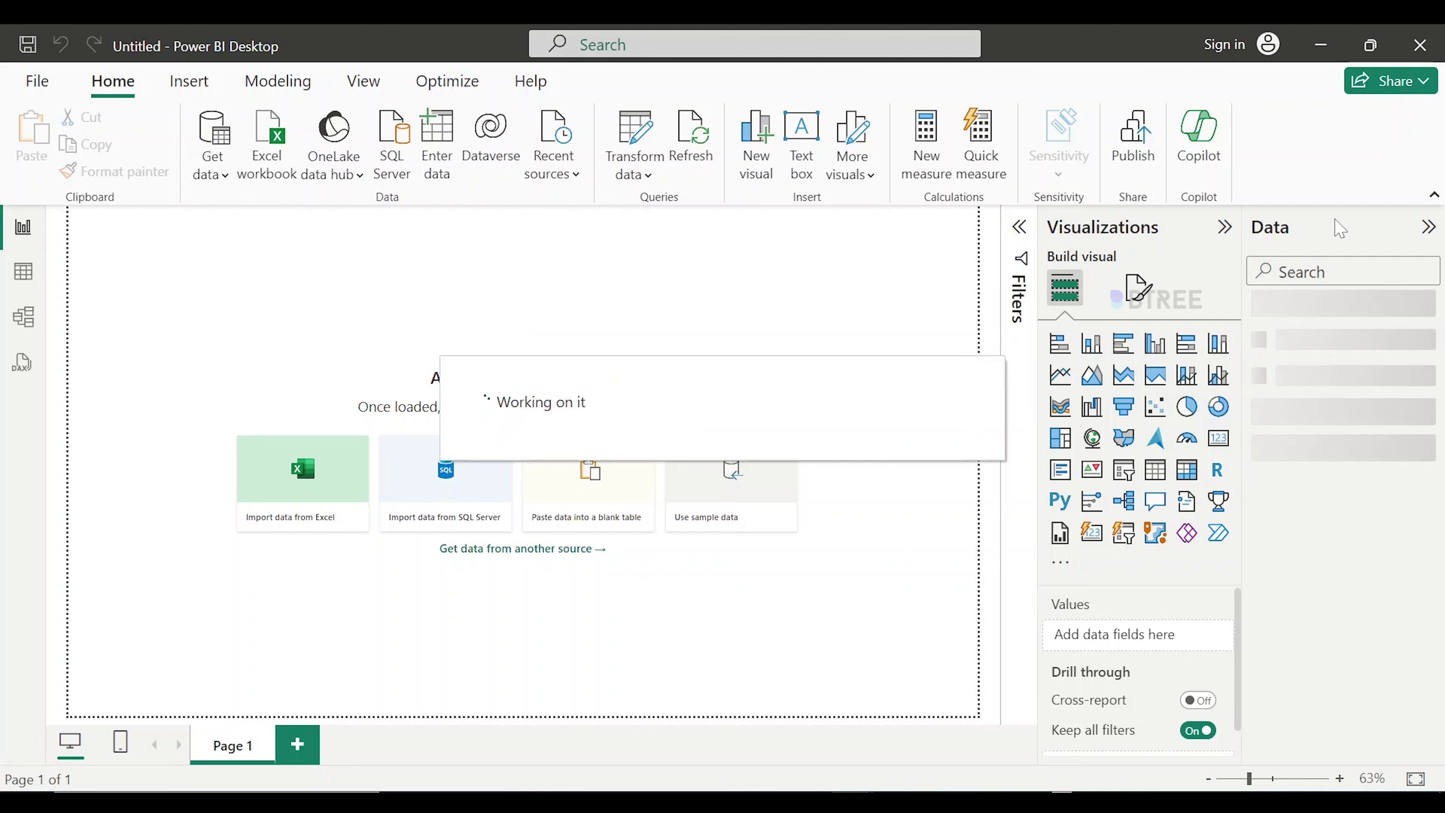
Expand the ecommerce_data fields and start a new measure named Total_no_of_productcategory that uses the COUNT function.
left_click(1264, 310)
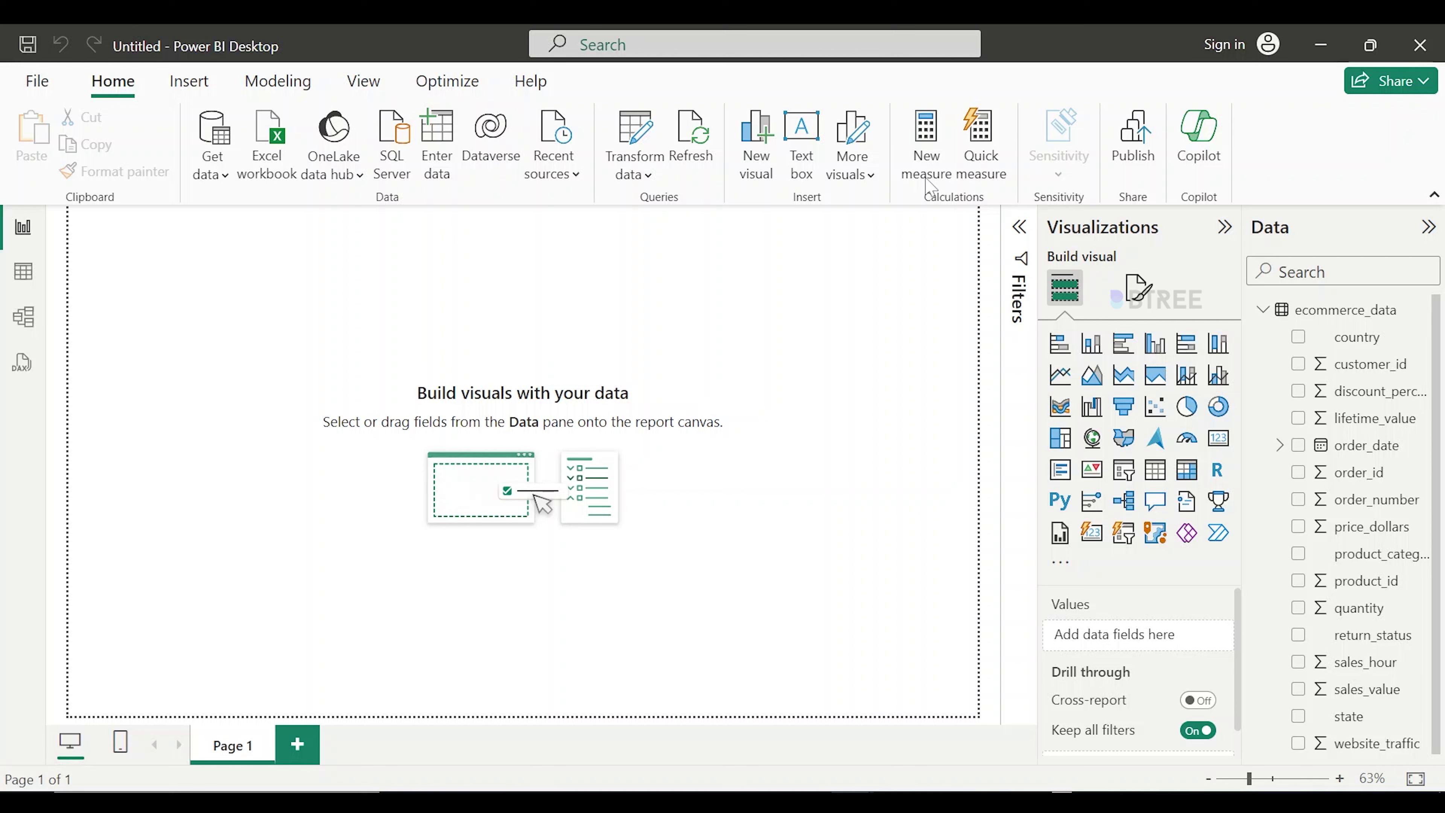
left_click(932, 166)
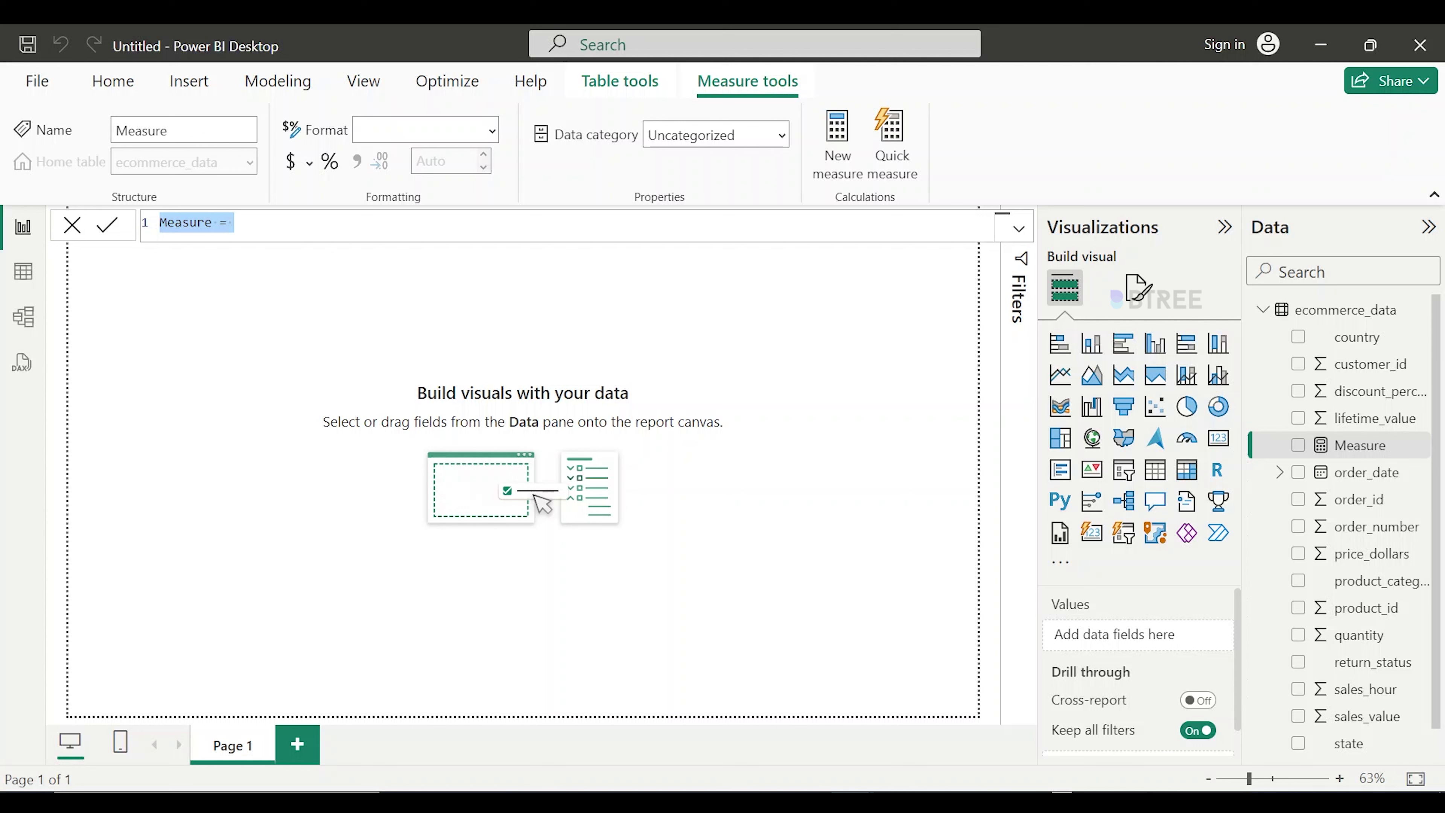
key("BackSpace")
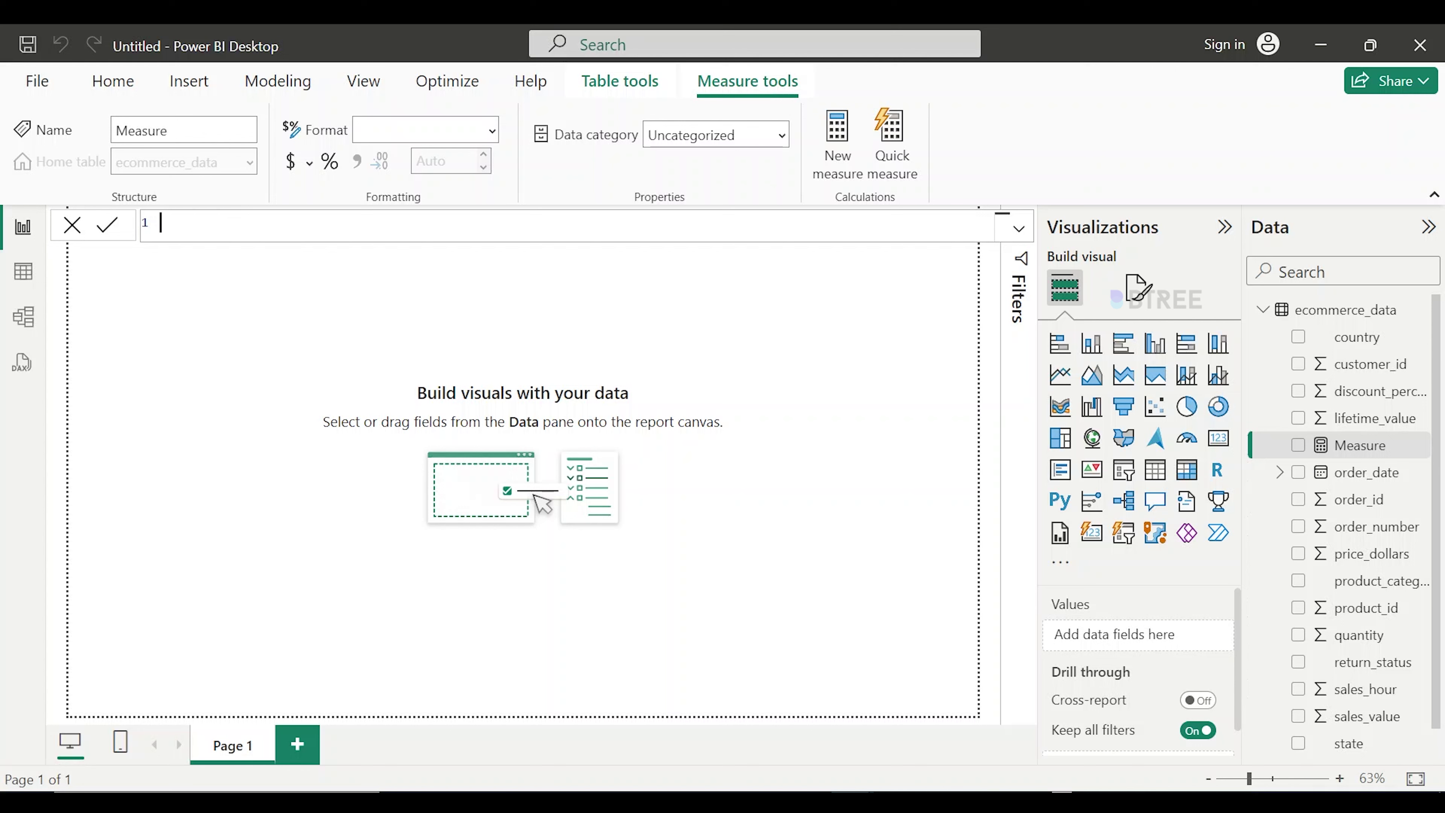
type("Total_no_of_productcategor")
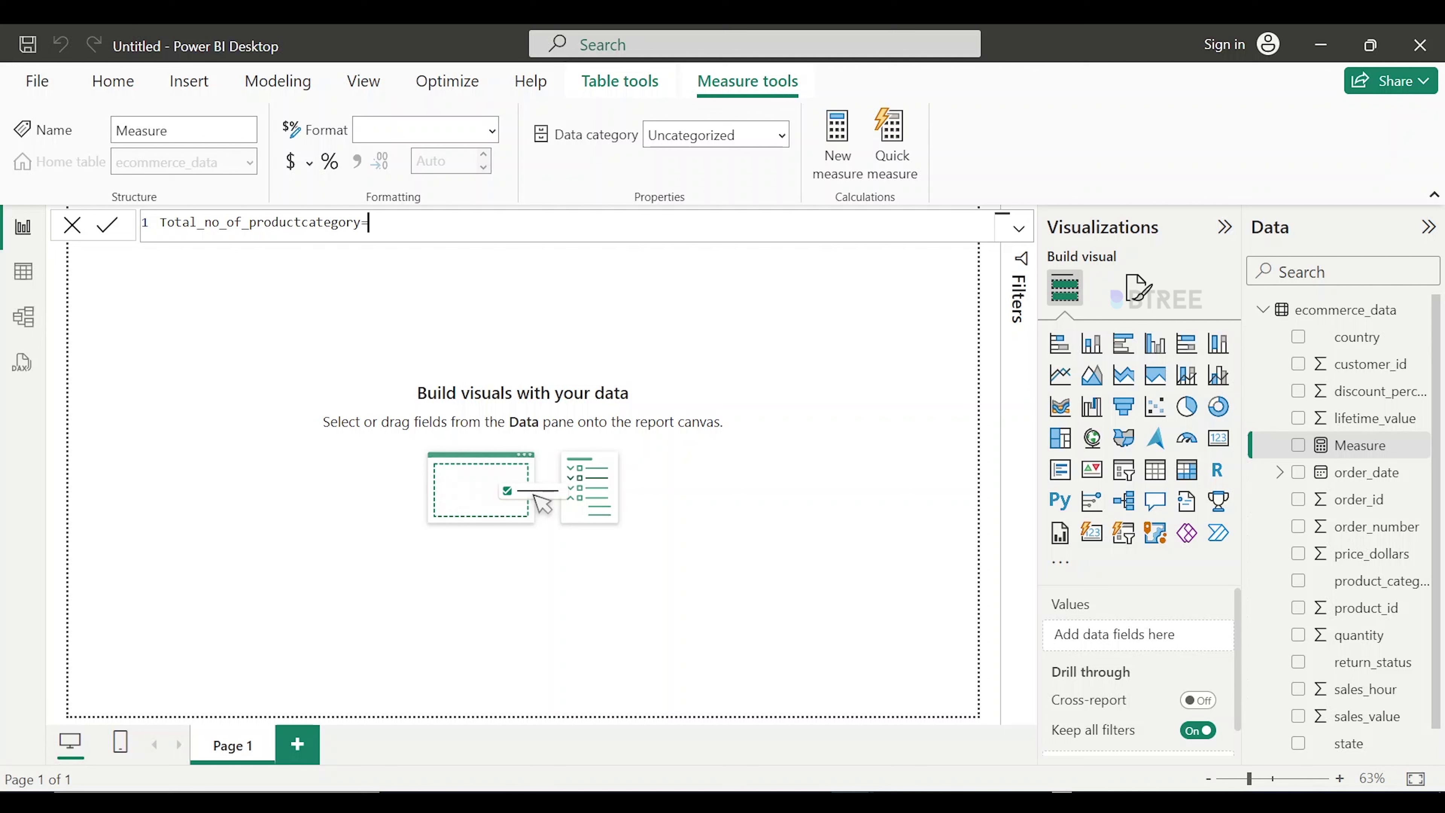
type("y=cou")
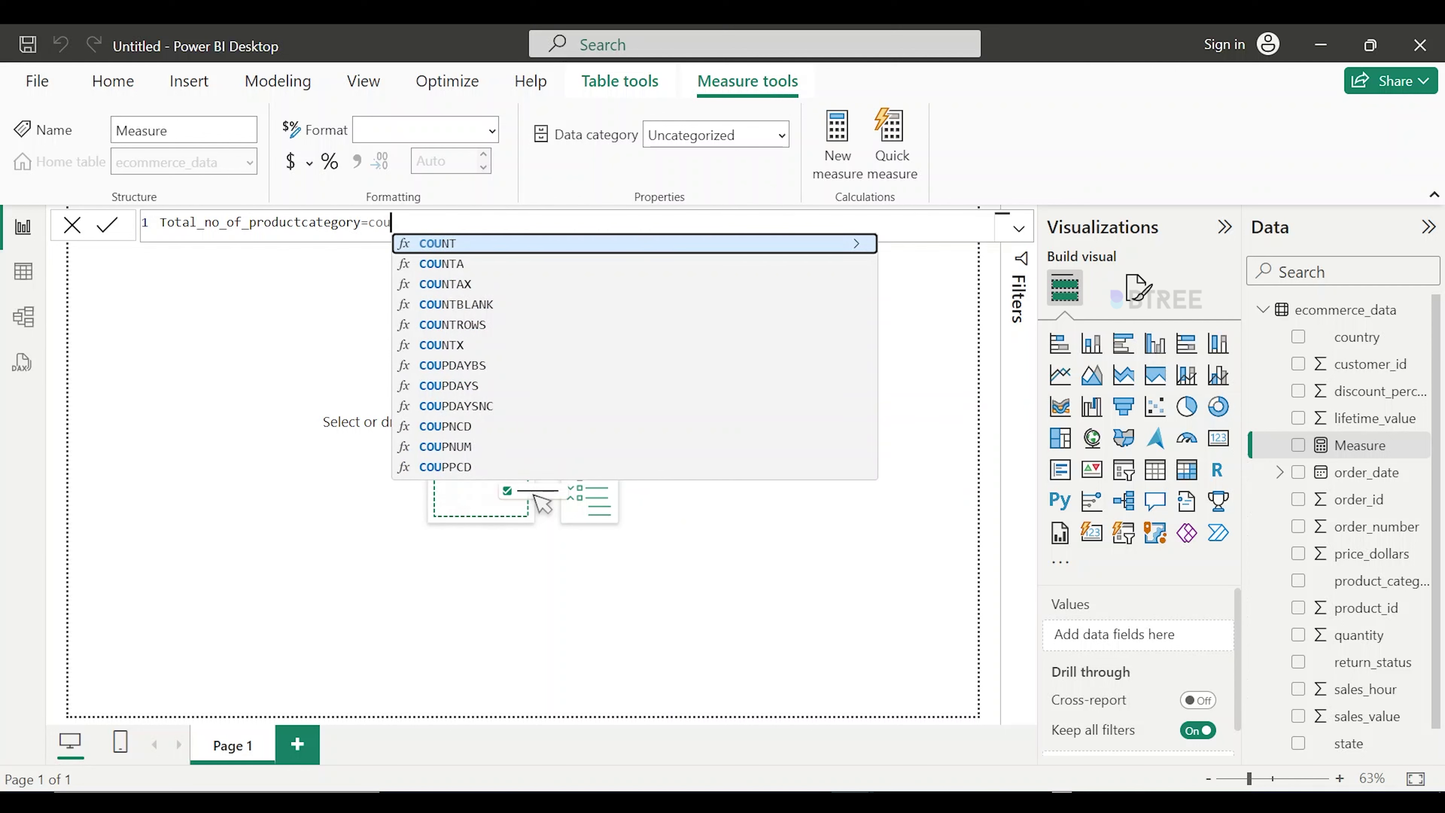
key("Tab")
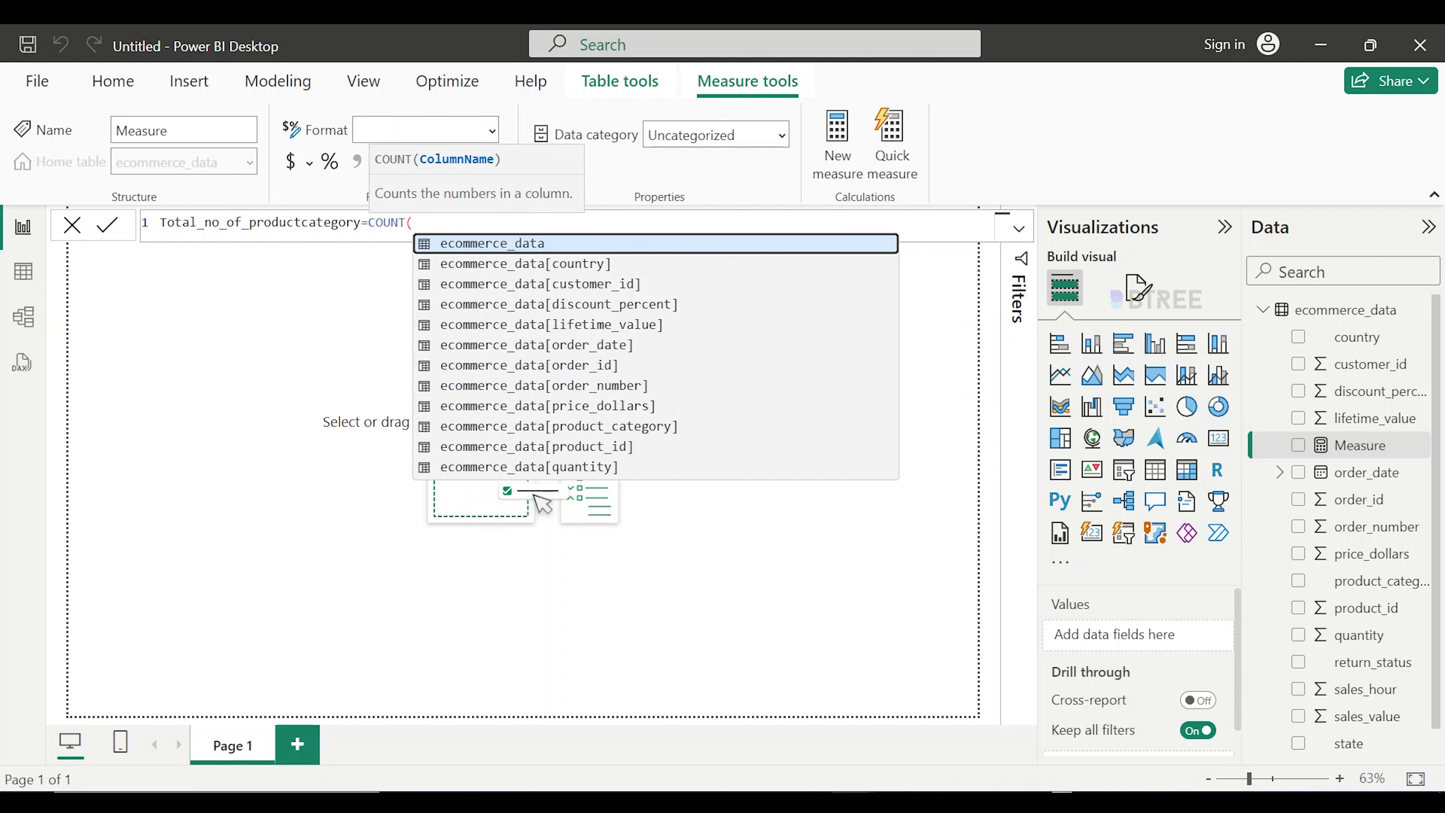
Complete the COUNT formula with the ecommerce_data[product_category] column and commit the measure.
key("Tab")
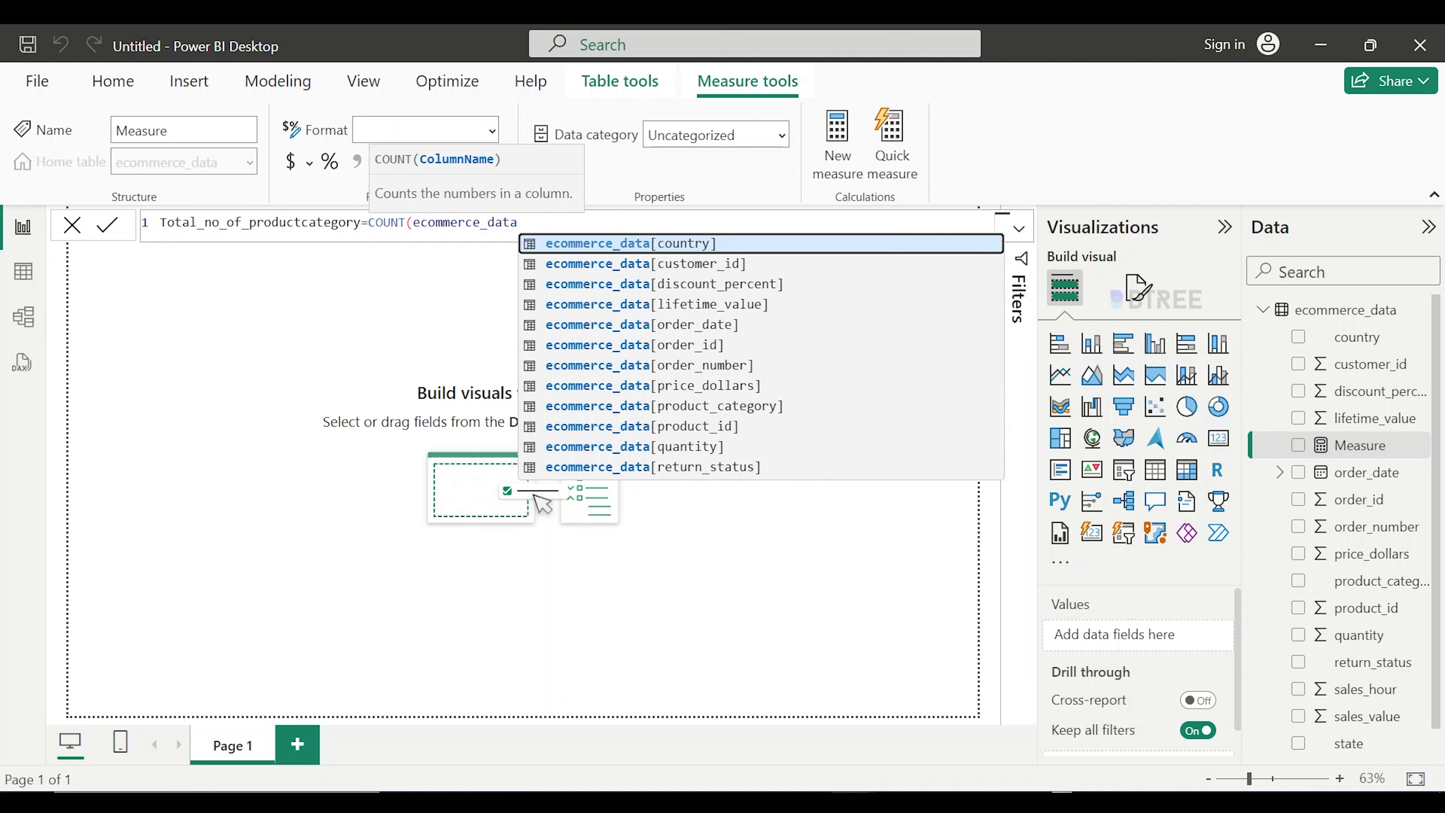
key("Down")
key("Down")
key("Down")
key("Down")
key("Down")
key("Down")
key("Down")
key("Down")
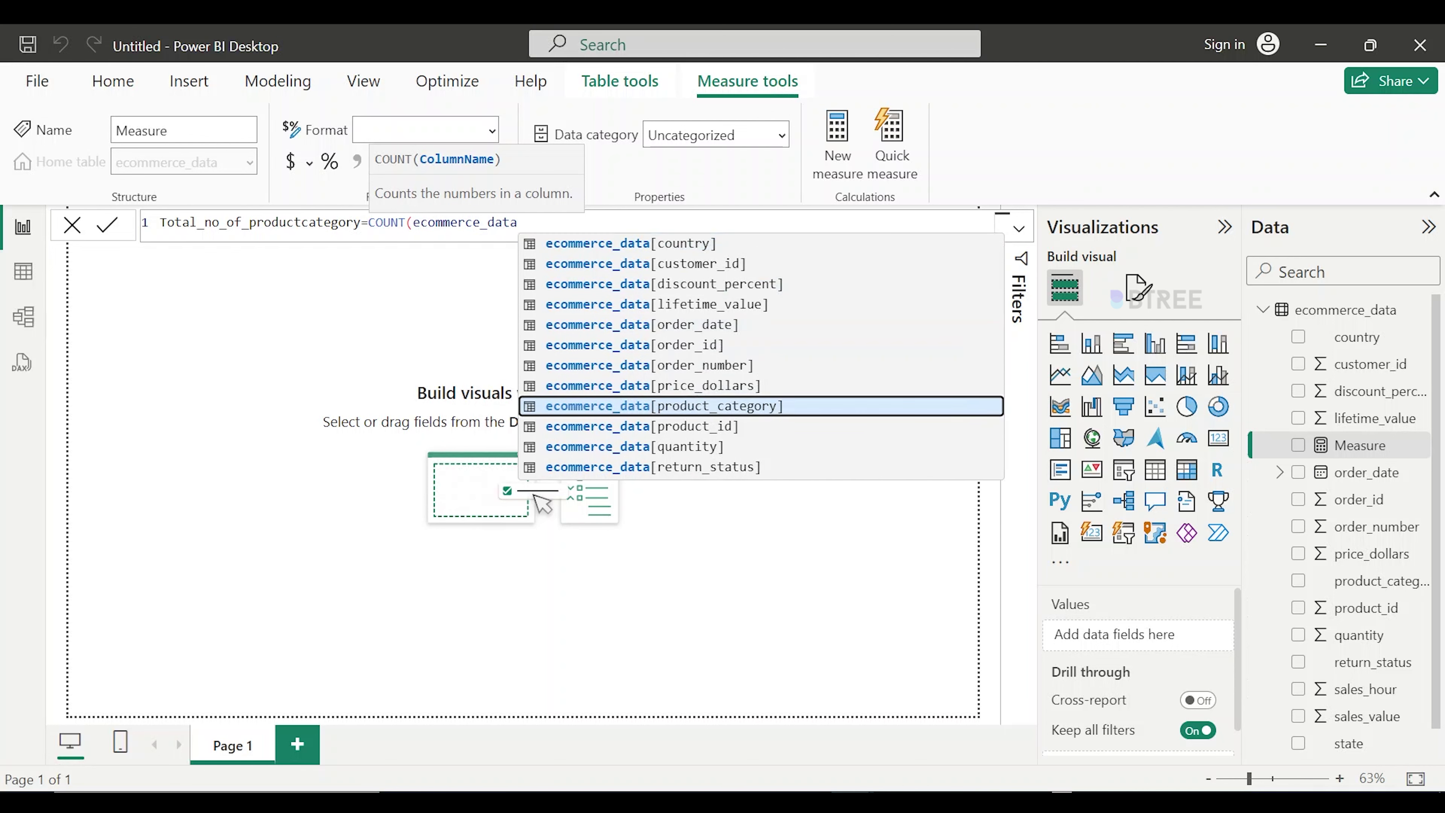
key("Tab")
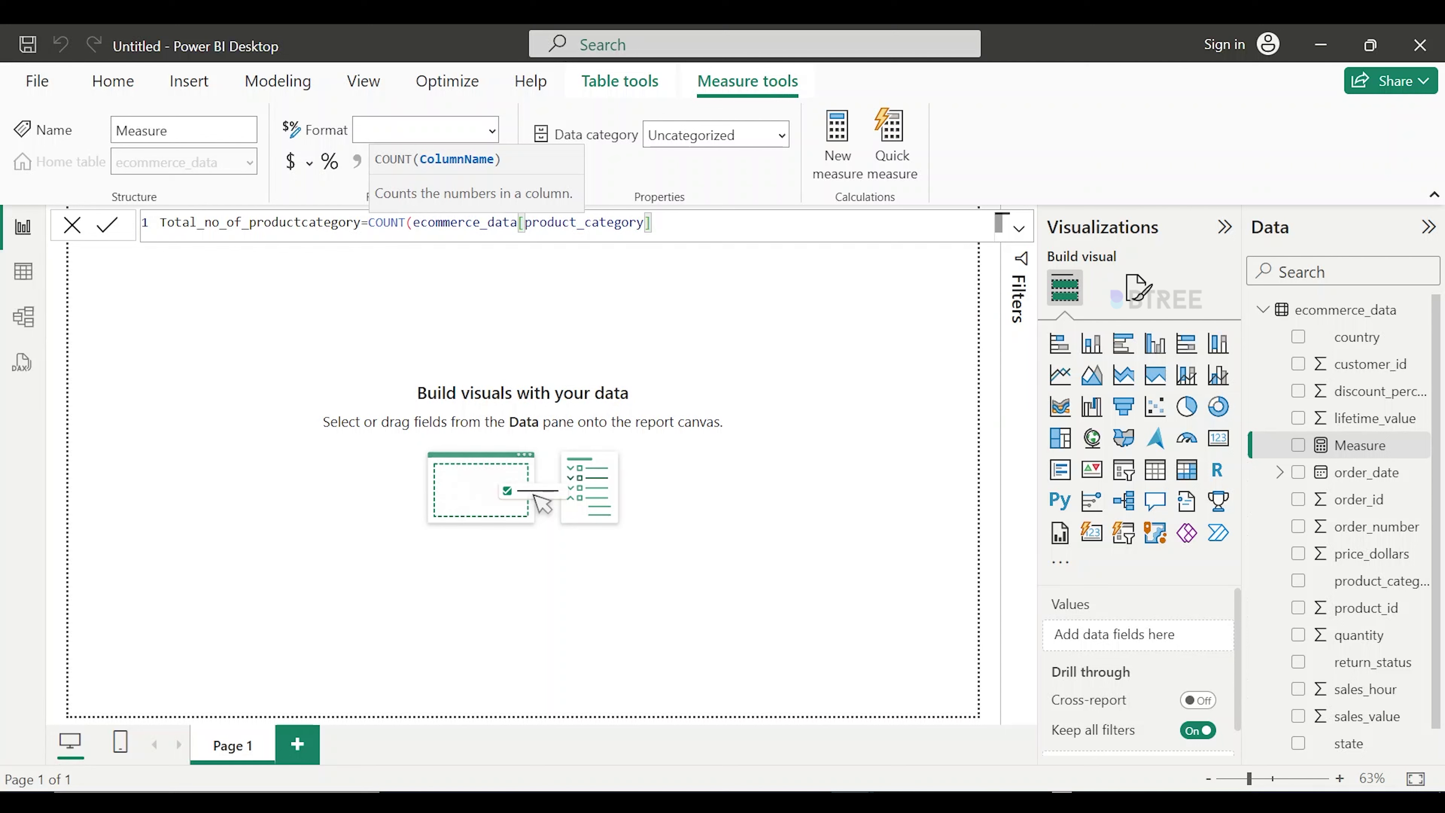
type(")")
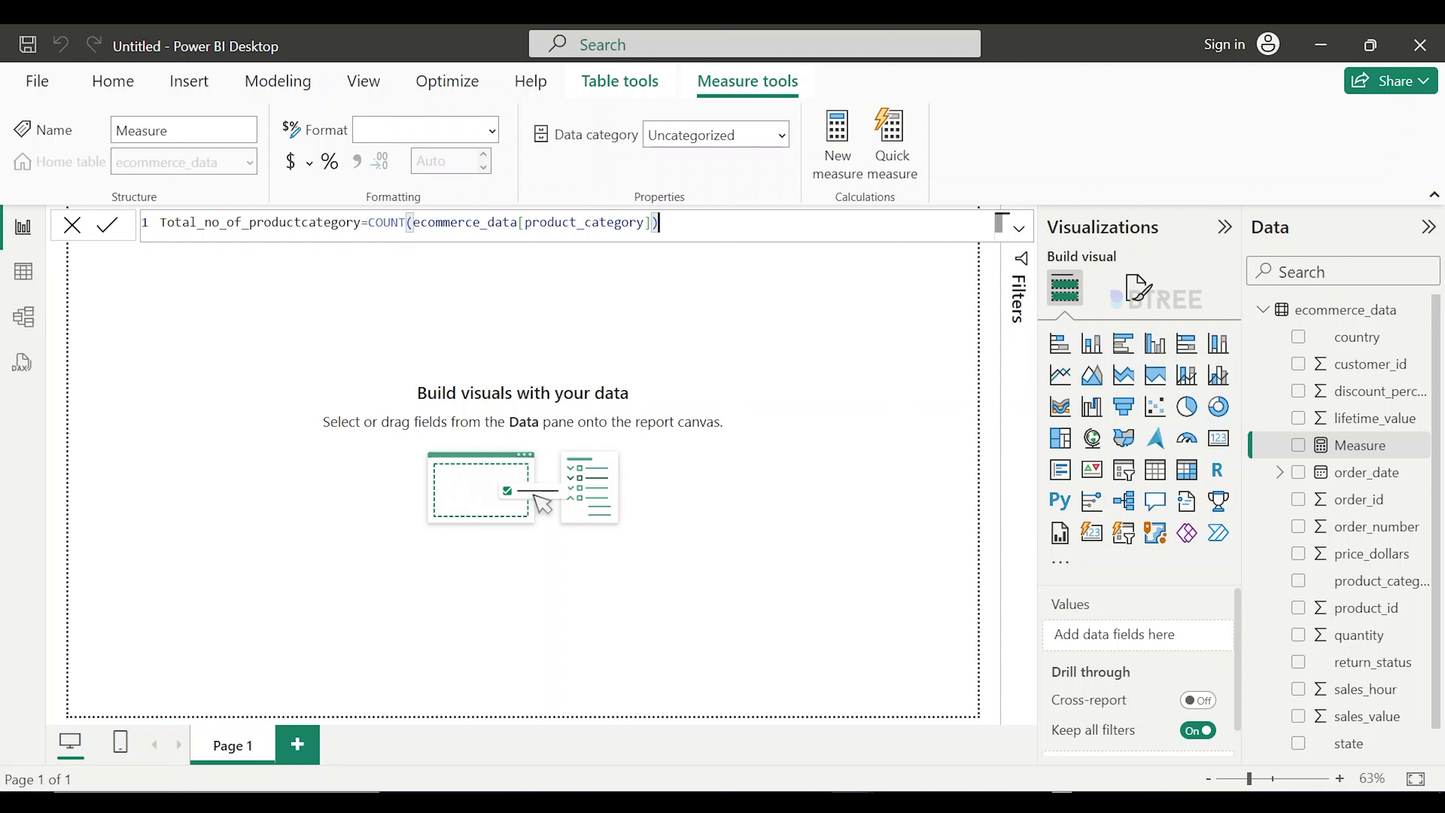
left_click(107, 226)
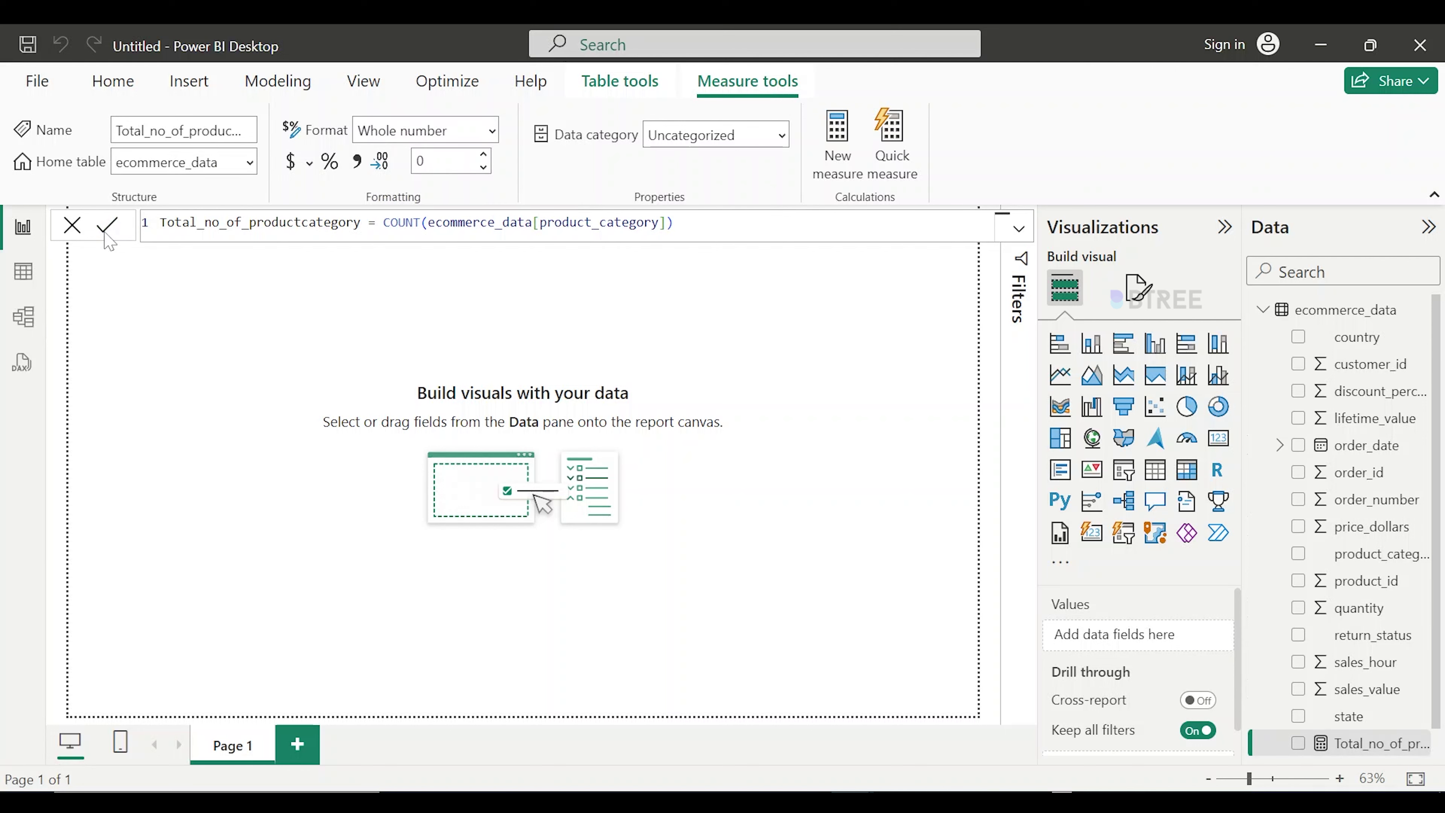
Add the Total_no_of_productcategory measure to the page, enlarge its visual and convert it to a card.
left_click(1299, 744)
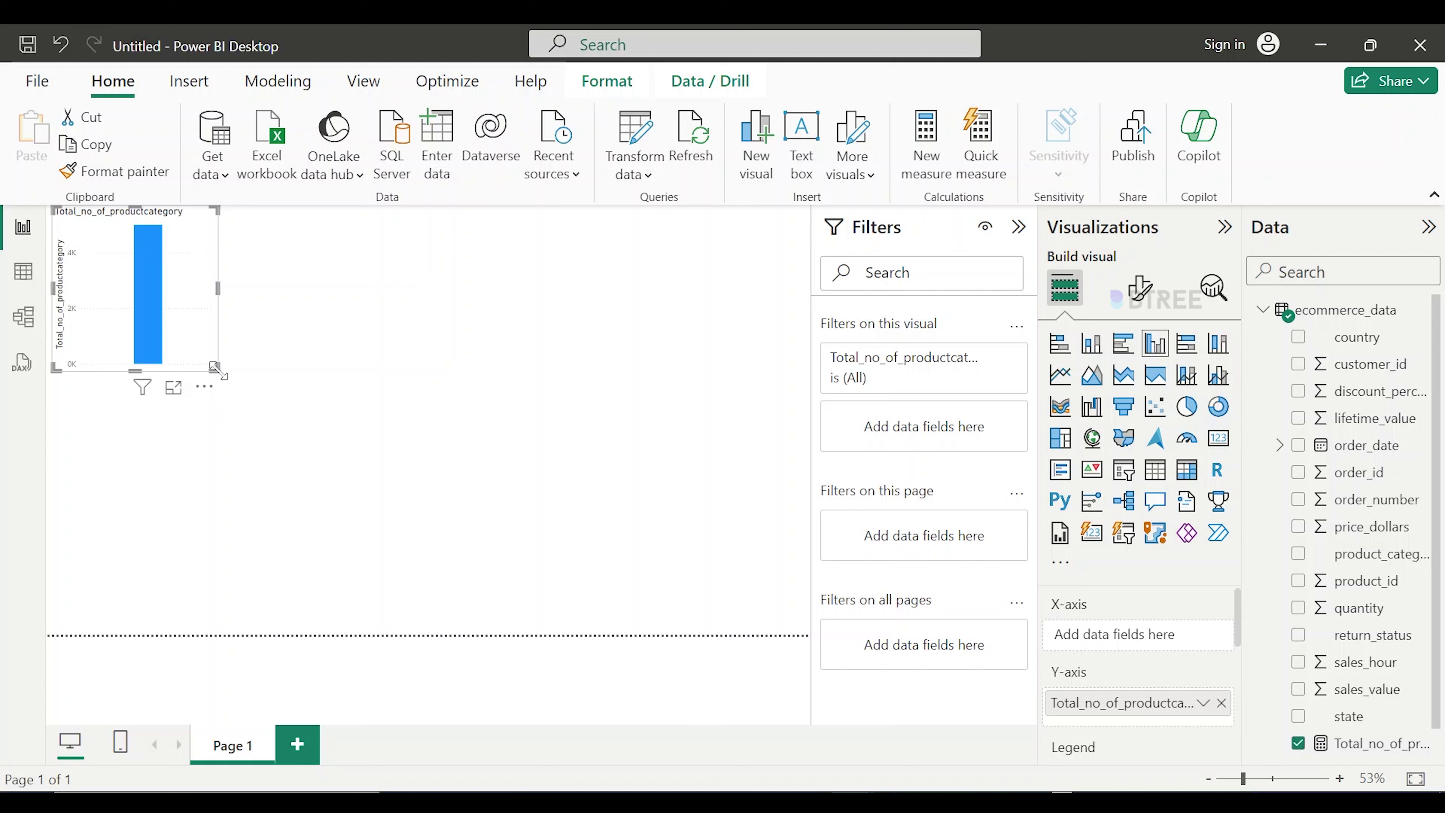
left_click_drag(216, 368, 540, 579)
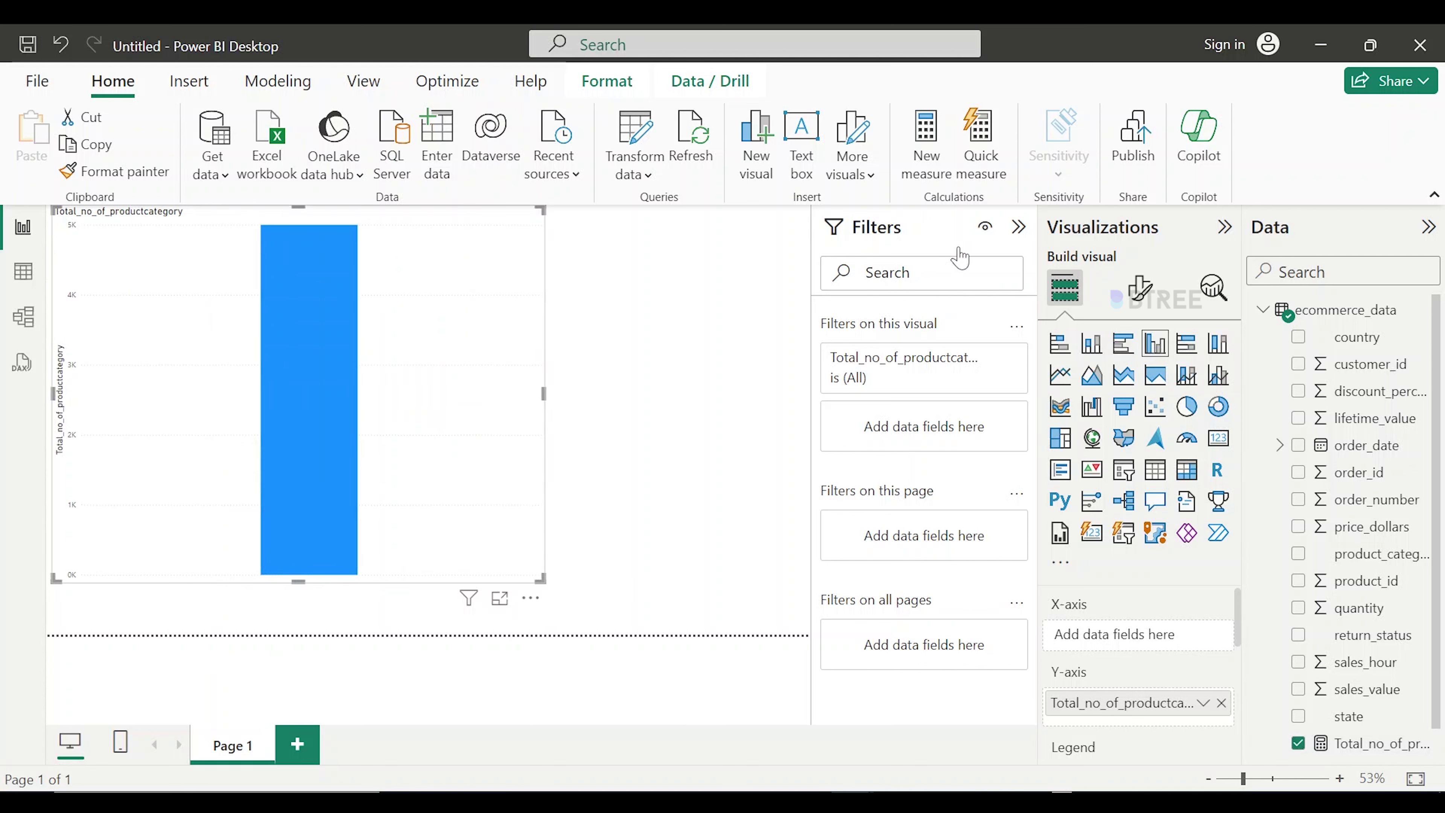
left_click(1213, 446)
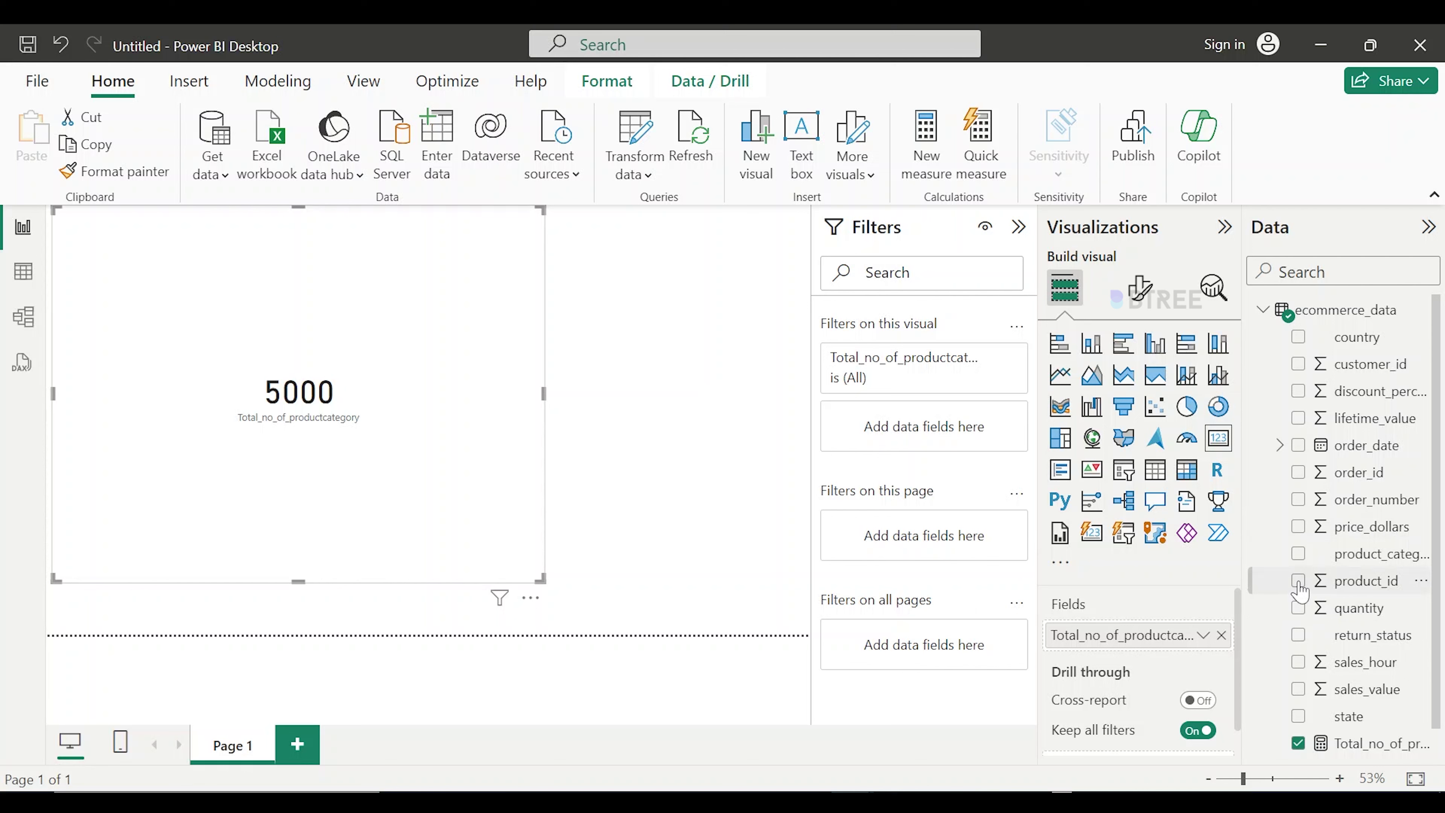
double_click(1365, 581)
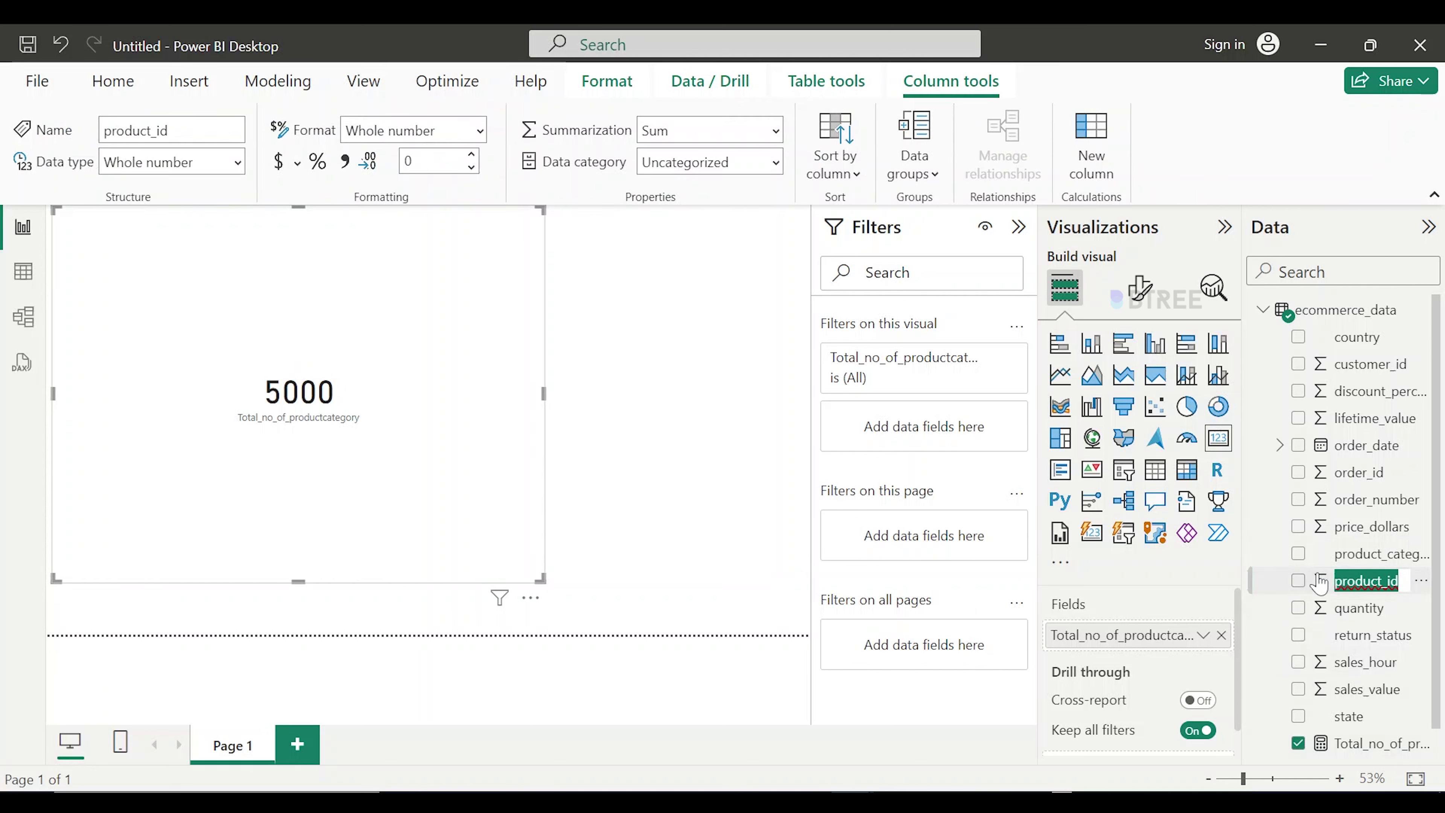
key("Return")
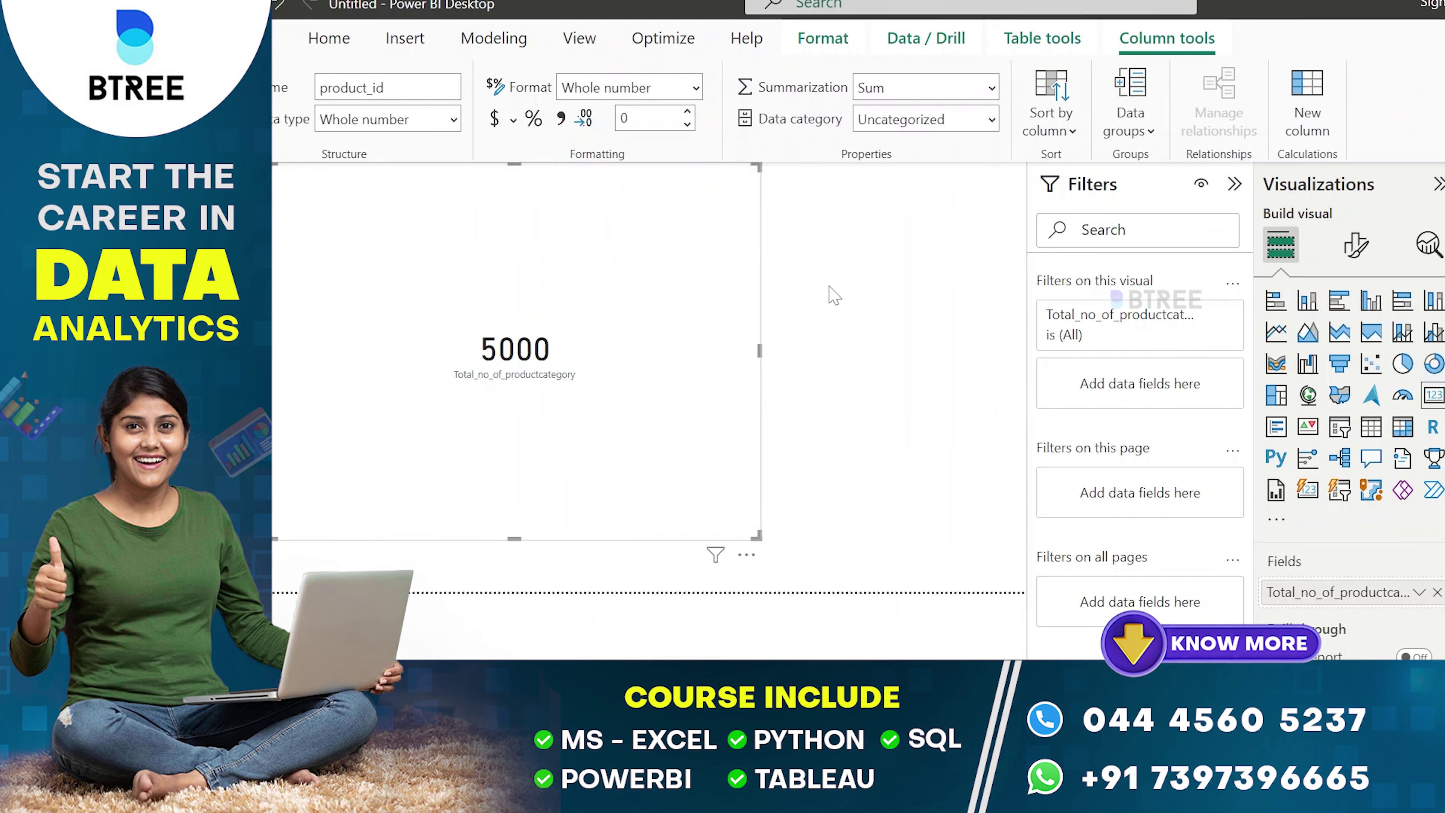
Start another new measure named max_sales that uses the MAX function.
left_click(405, 37)
left_click(335, 41)
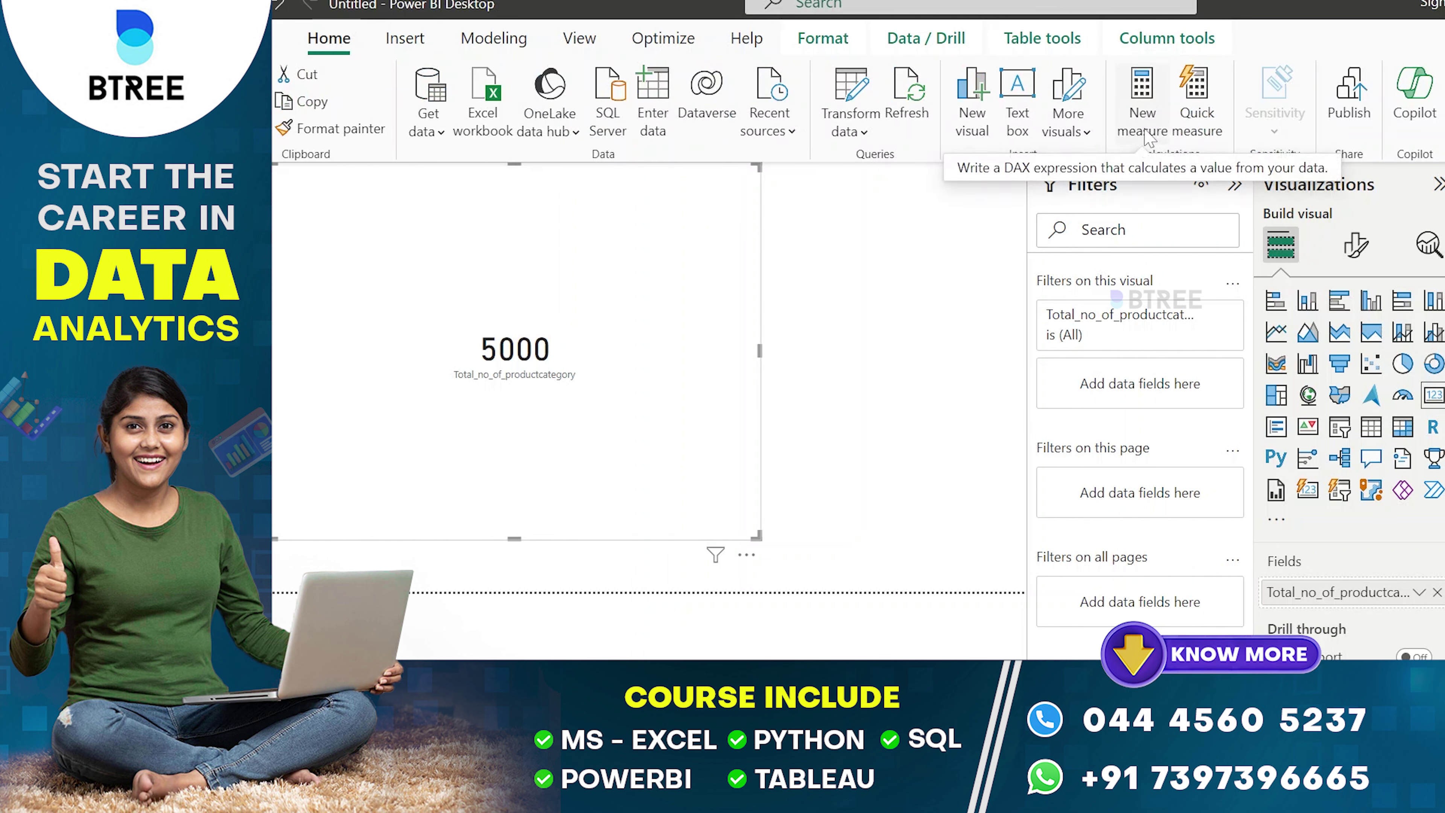
left_click(1145, 106)
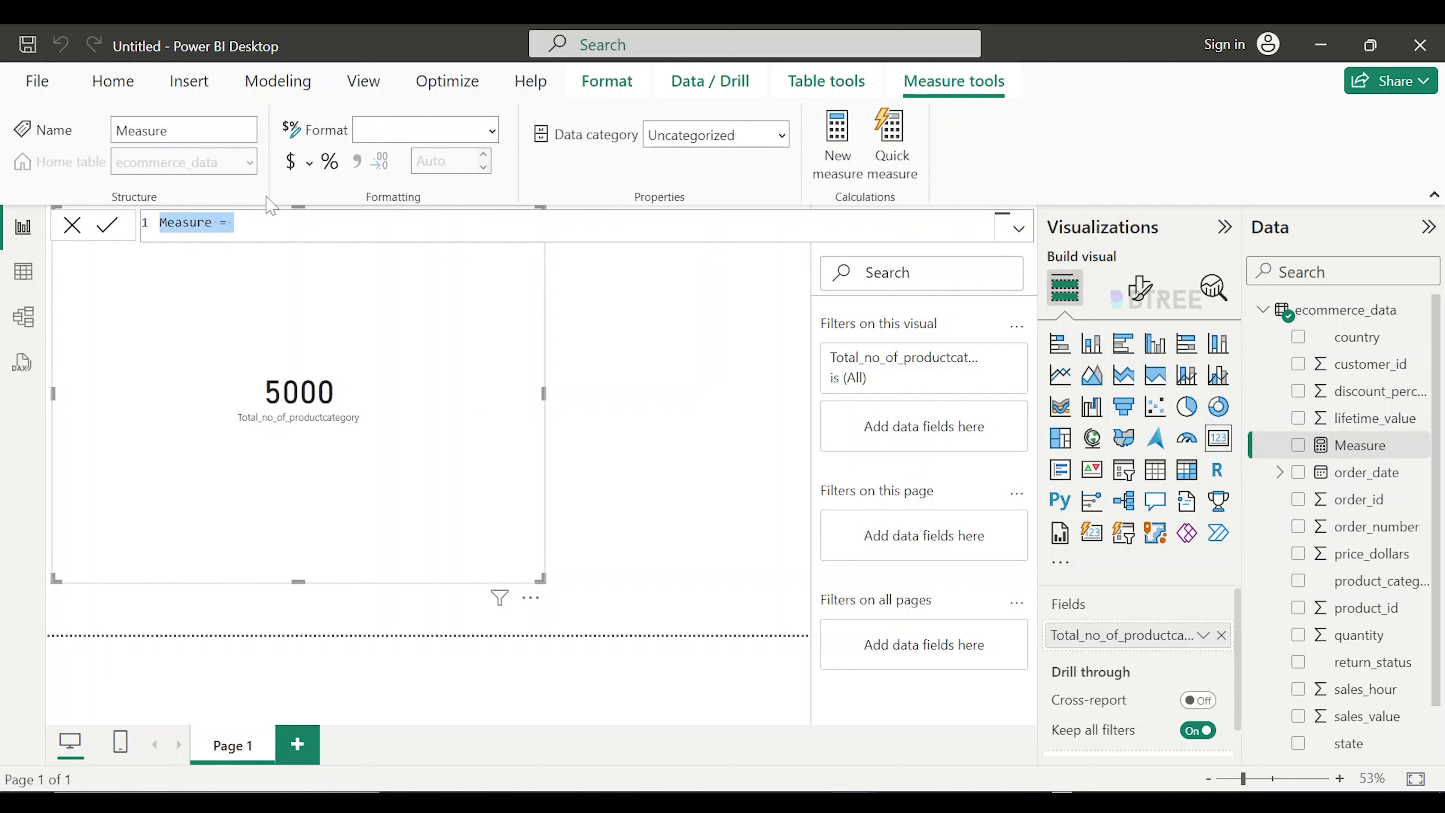
key("End")
key("BackSpace")
key("BackSpace")
key("BackSpace")
key("BackSpace")
key("BackSpace")
key("BackSpace")
key("BackSpace")
key("BackSpace")
key("BackSpace")
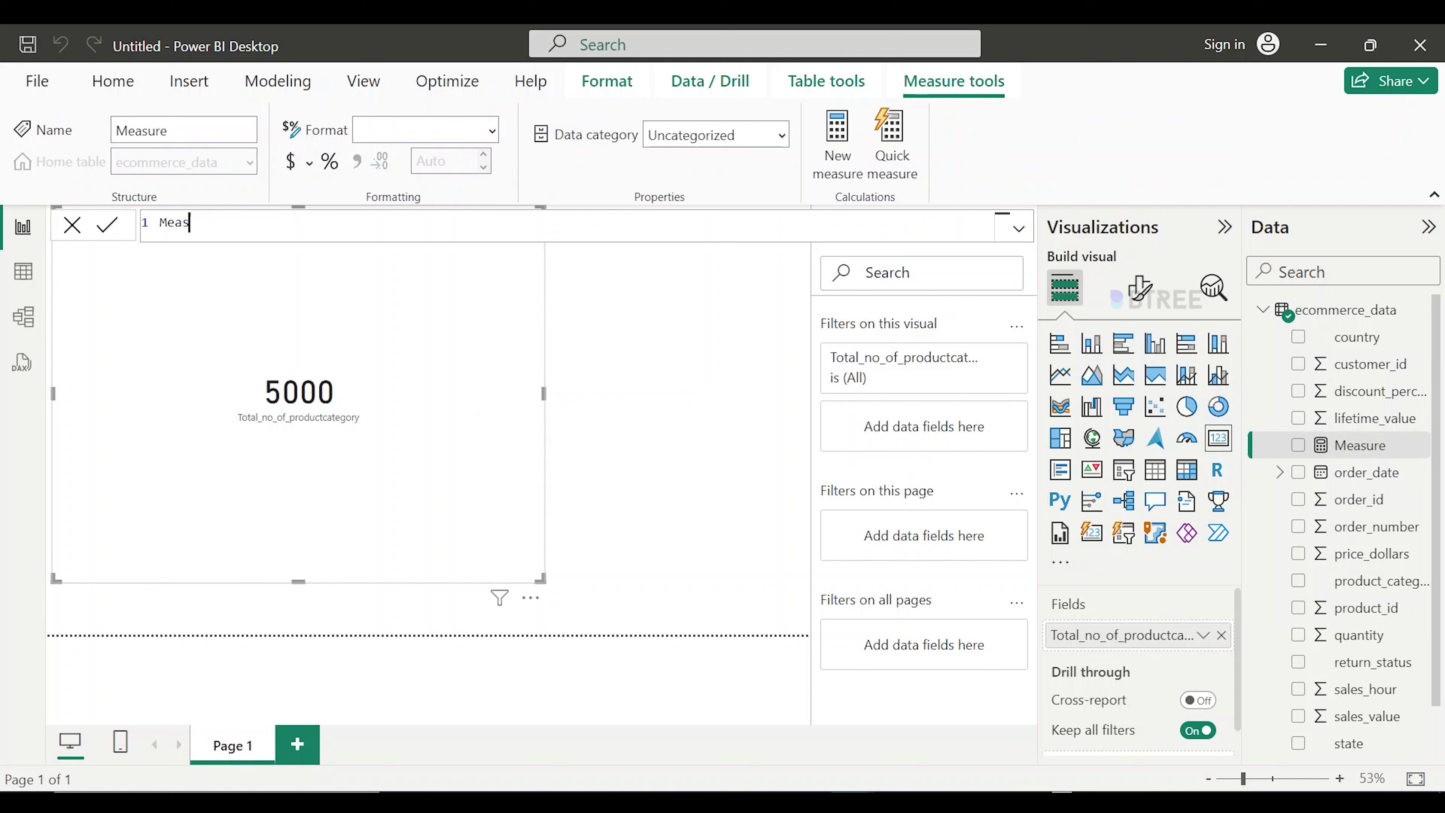
type("ax_sales=max")
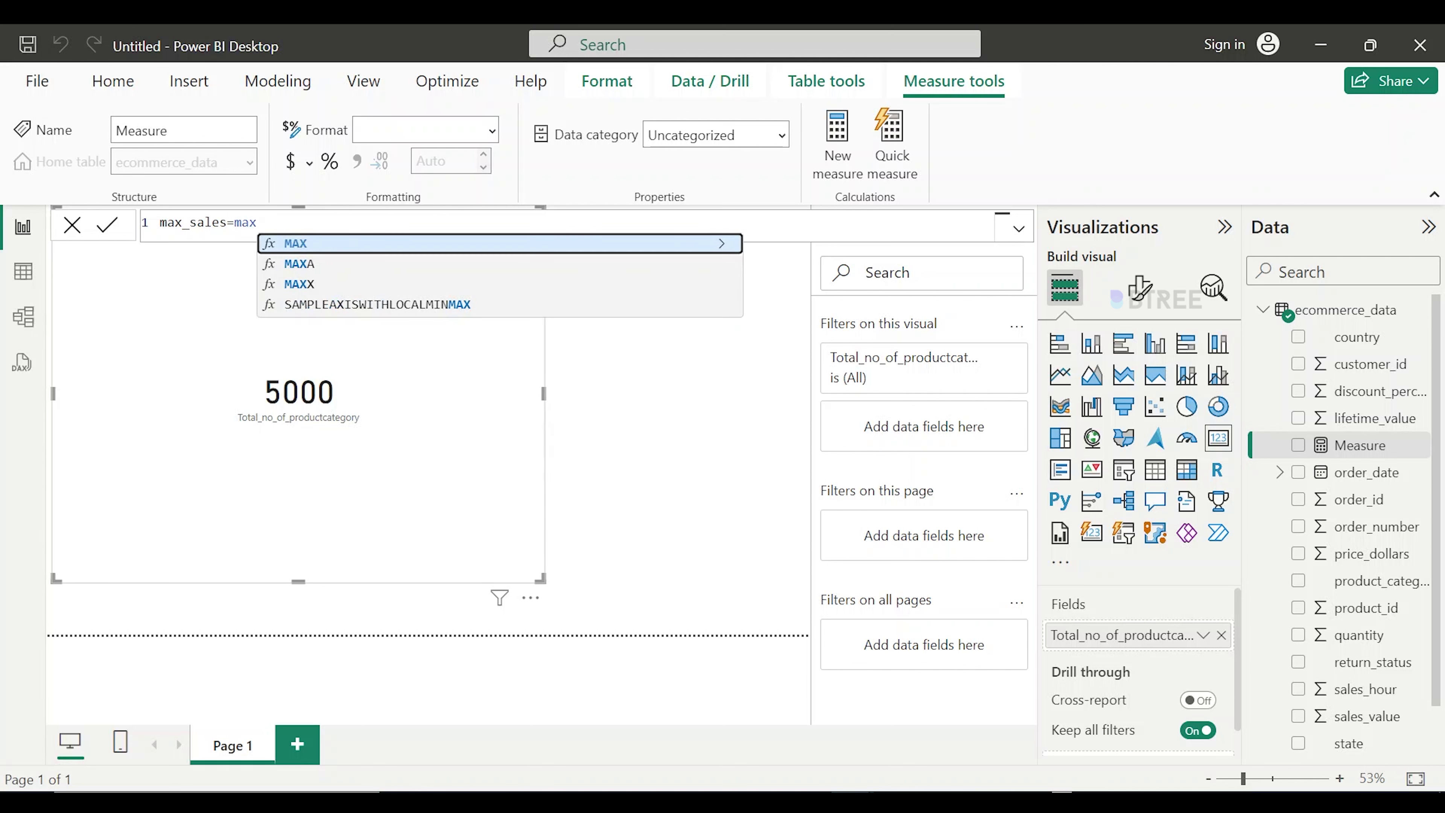
key("Tab")
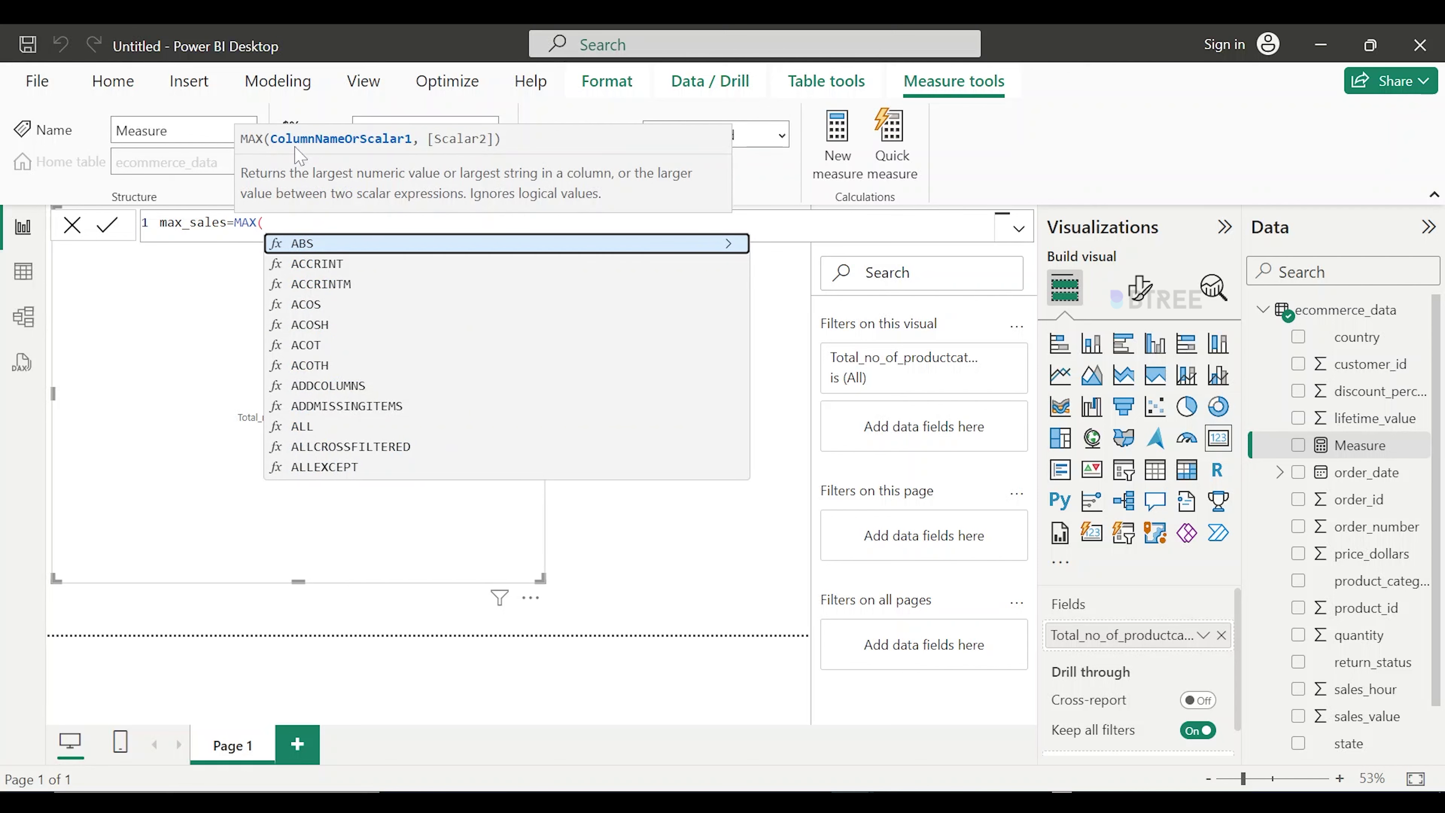
Complete the MAX formula with the ecommerce_data[sales_value] column and commit the measure.
type("e")
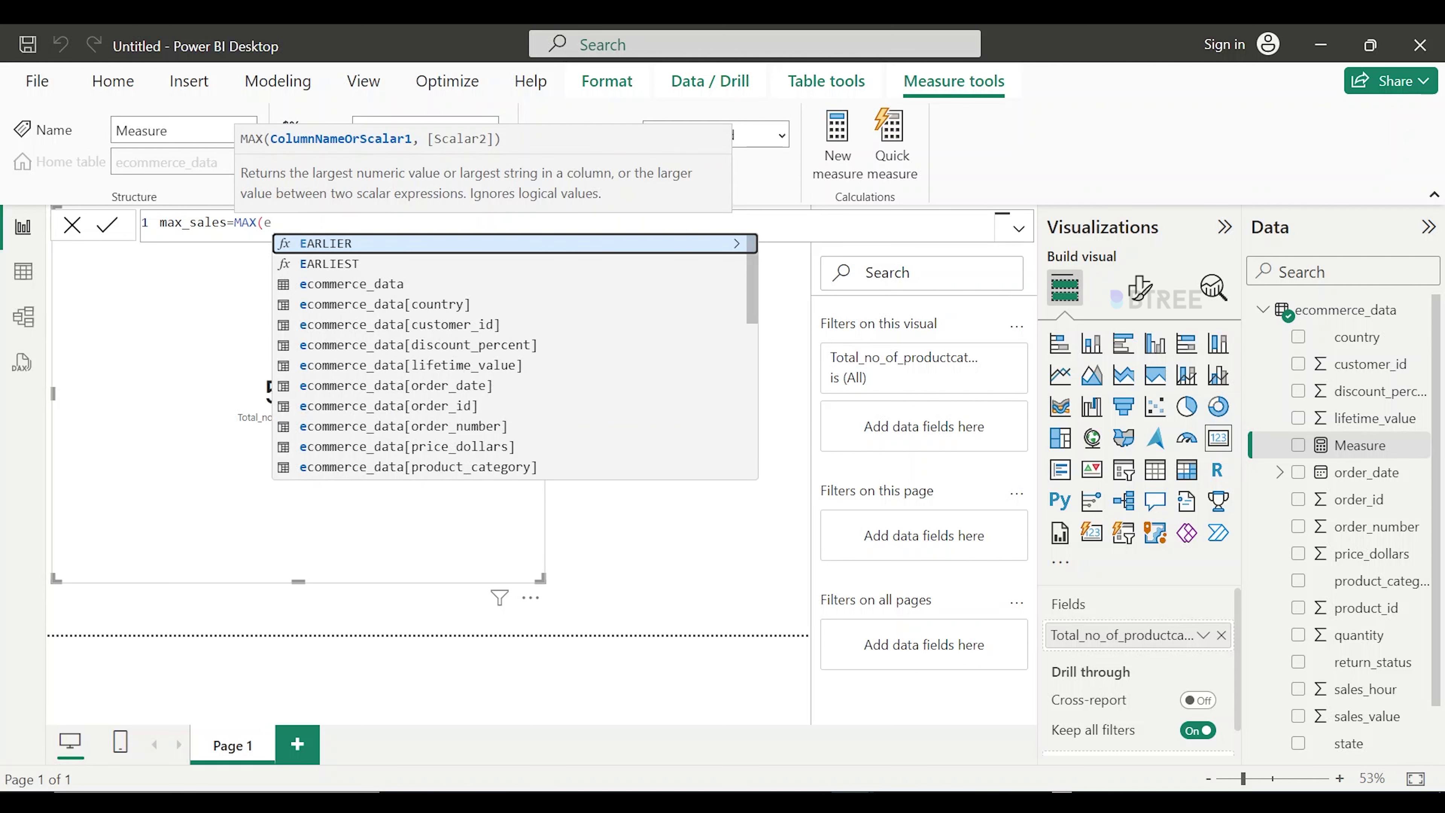
type("co")
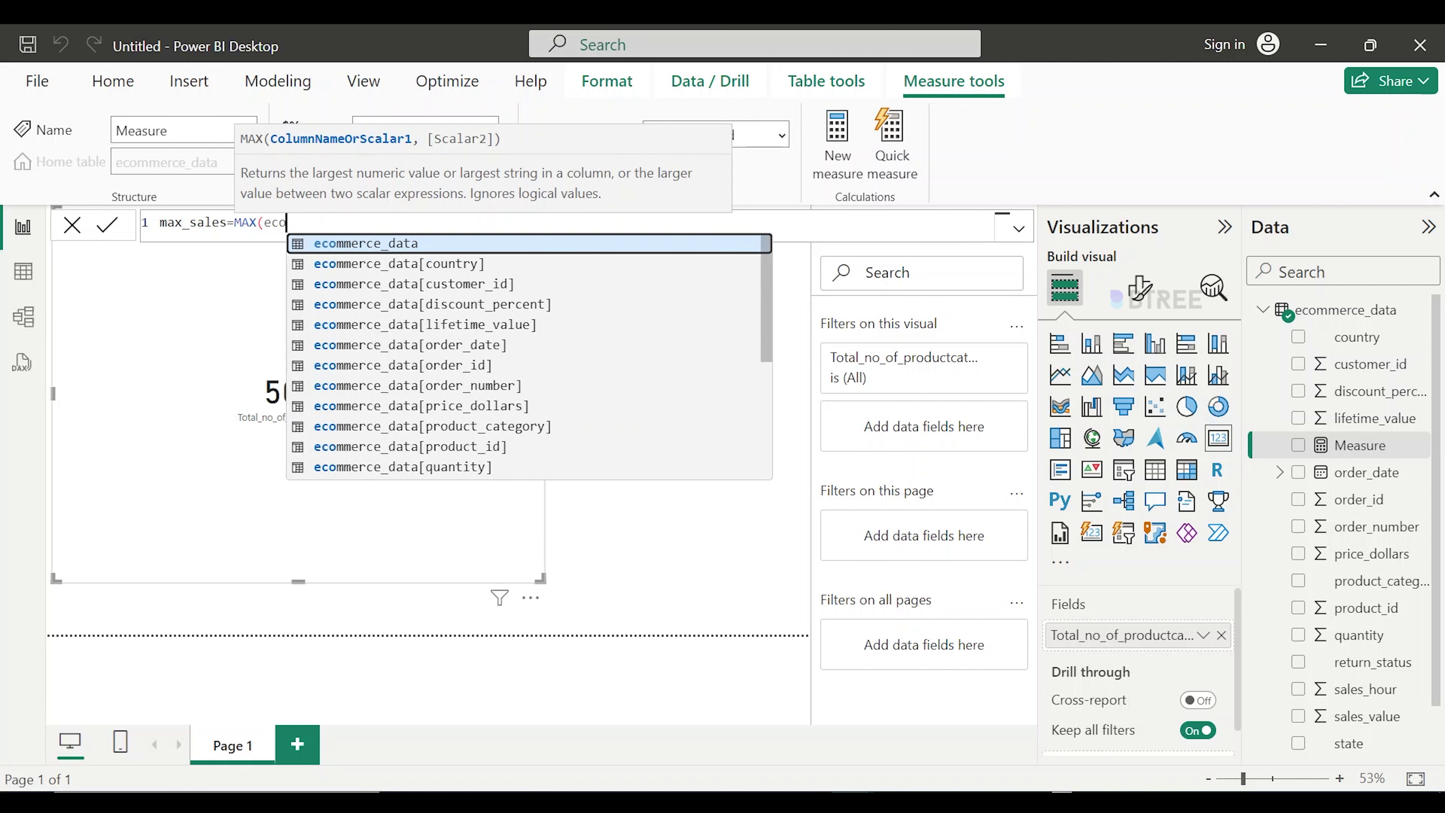
key("Tab")
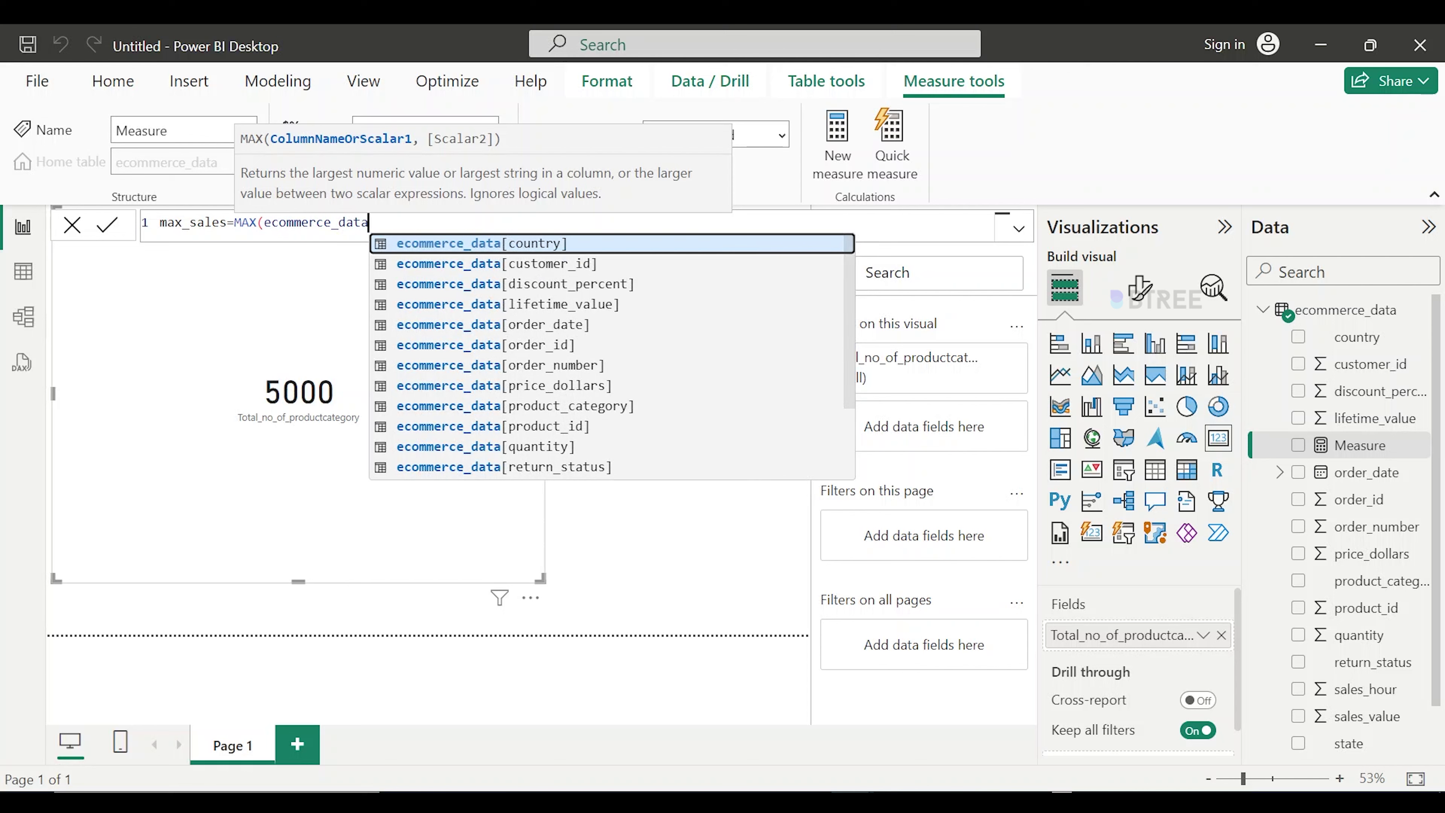
key("Down")
key("Down")
key("Down")
key("Down")
key("Down")
key("Down")
key("Down")
key("Down")
key("Down")
key("Down")
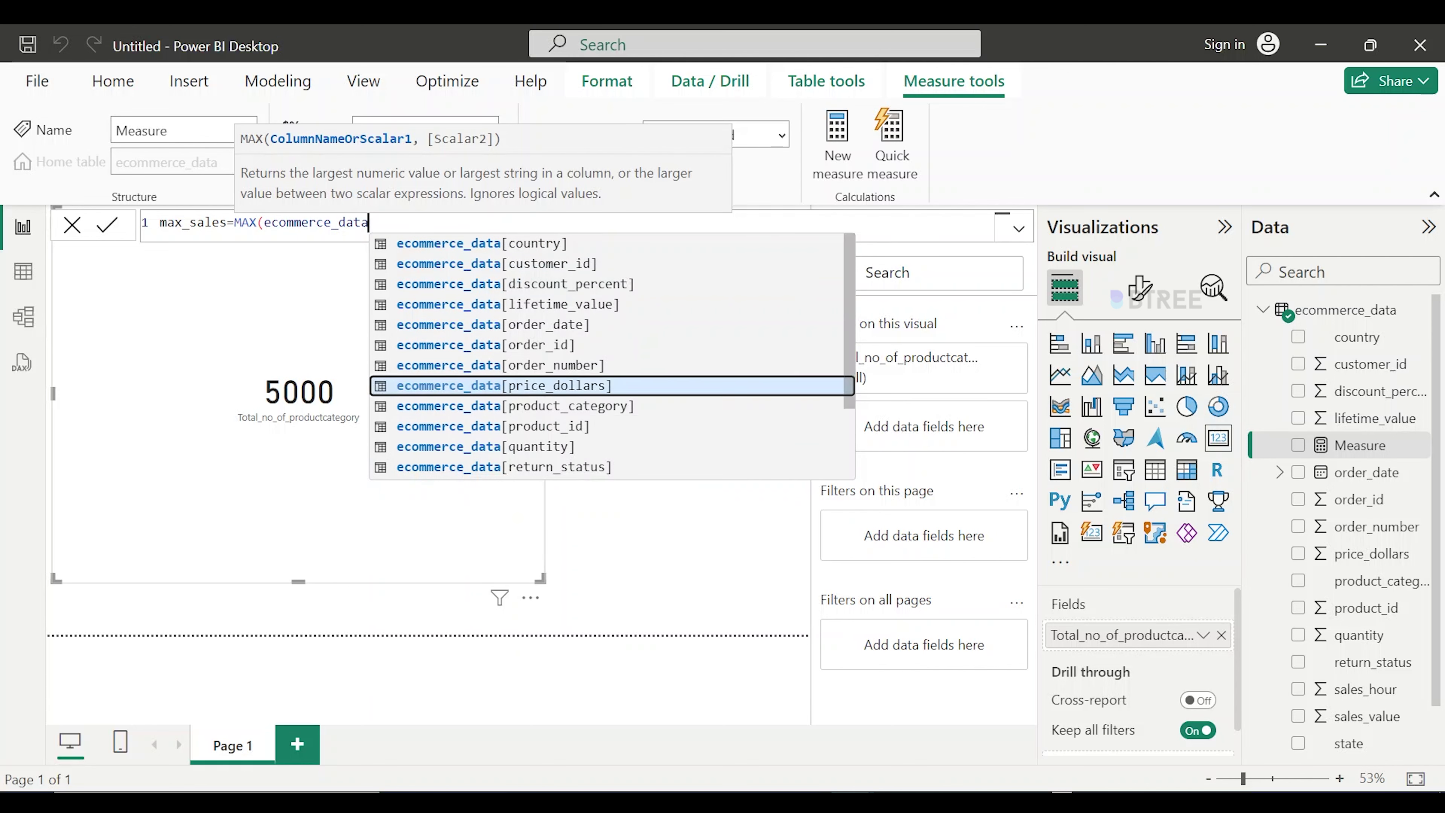
key("Up")
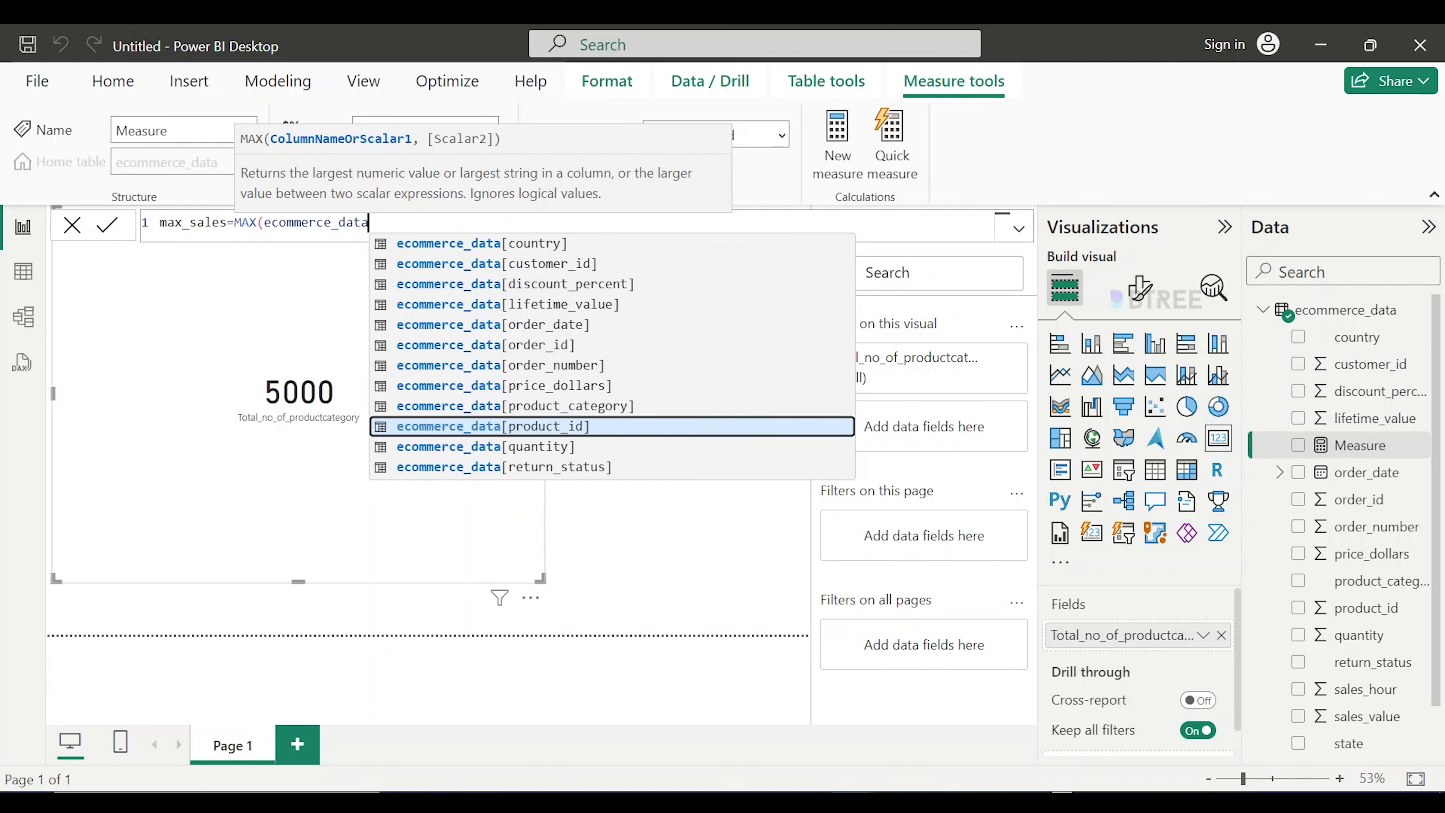
scroll(612, 357, "down", 2)
key("Down")
key("Down")
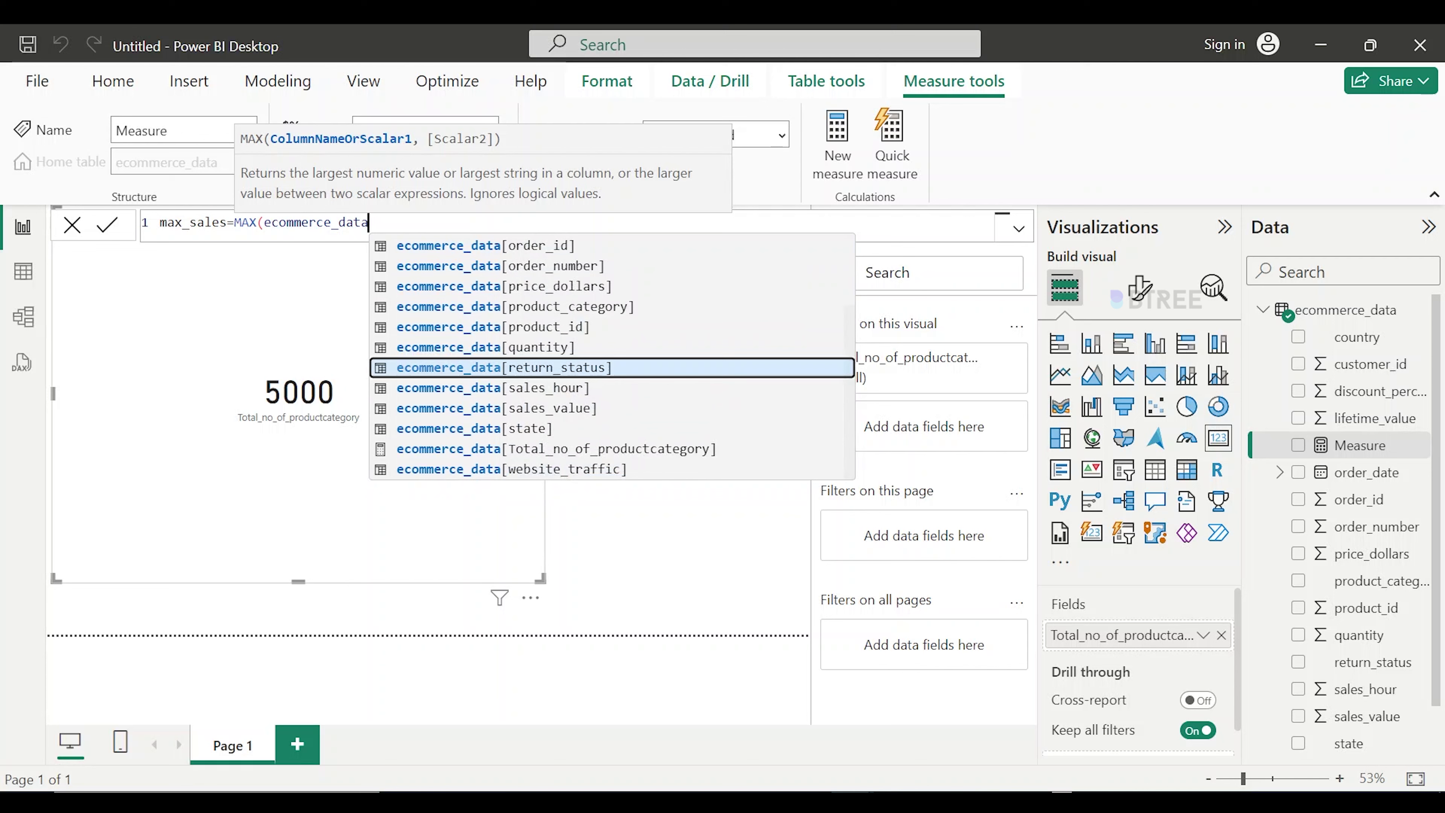
key("Up")
key("Up")
key("Up")
key("Down")
key("Down")
key("Down")
key("Down")
key("Down")
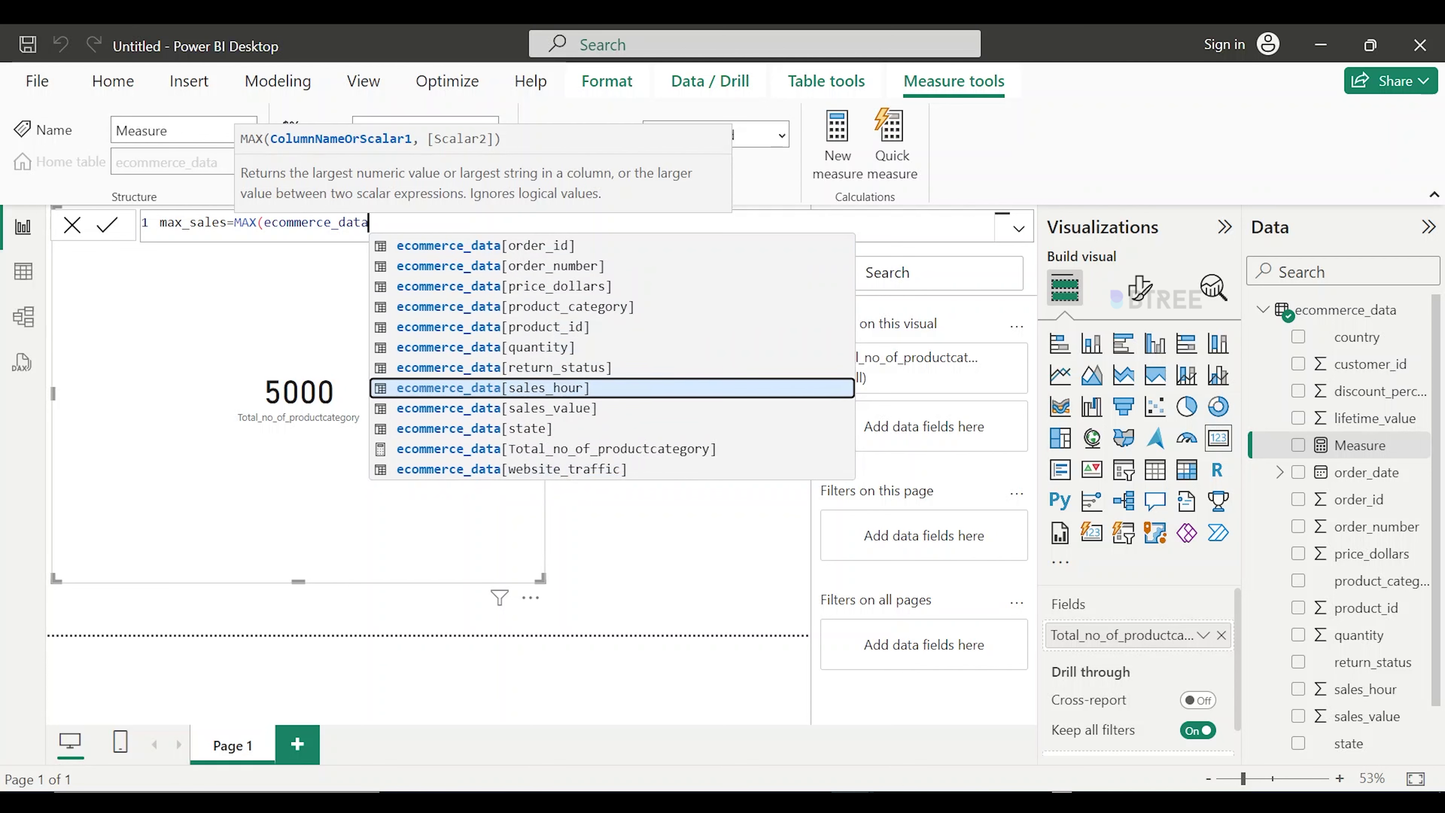
key("Tab")
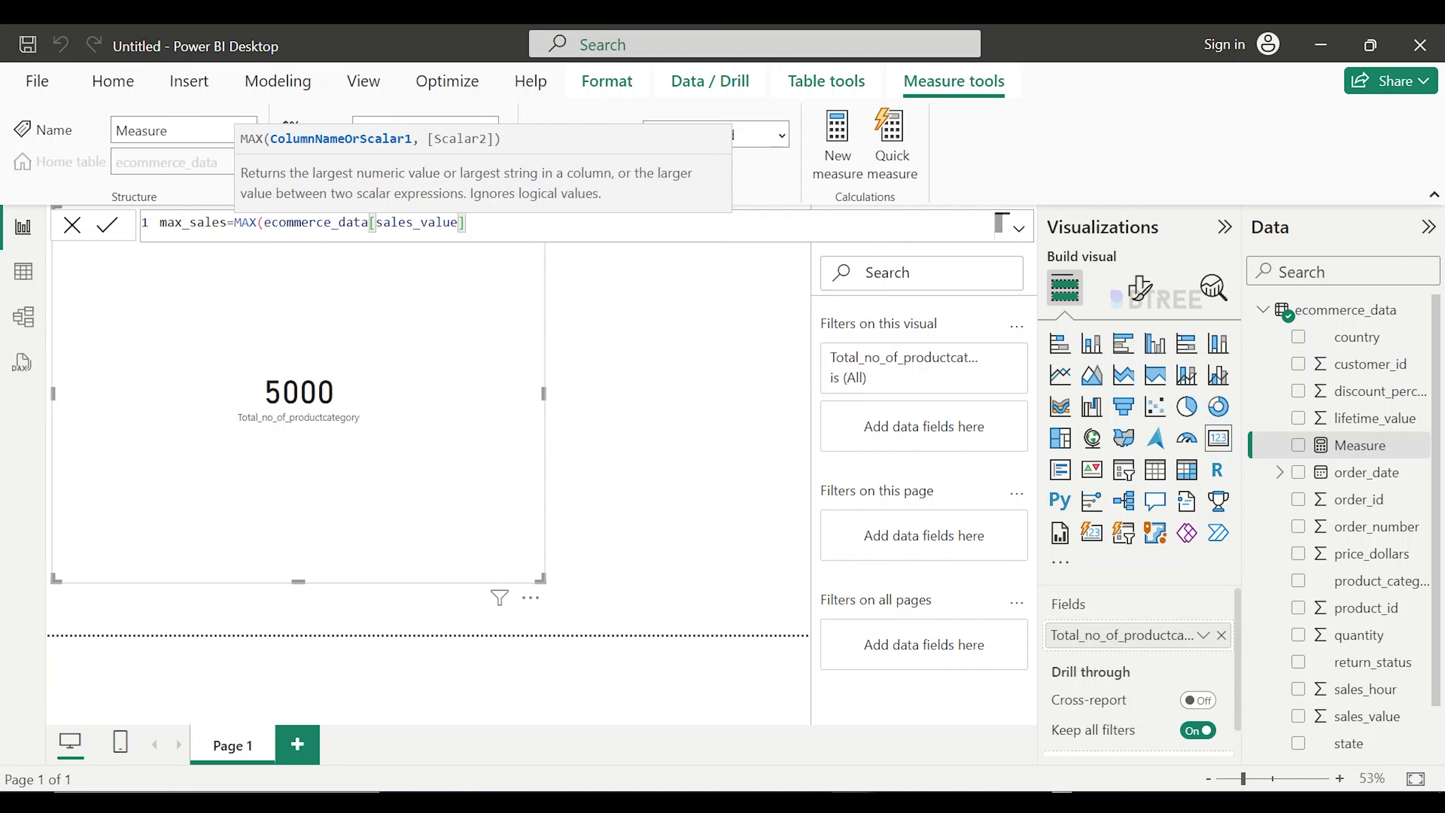
type(")")
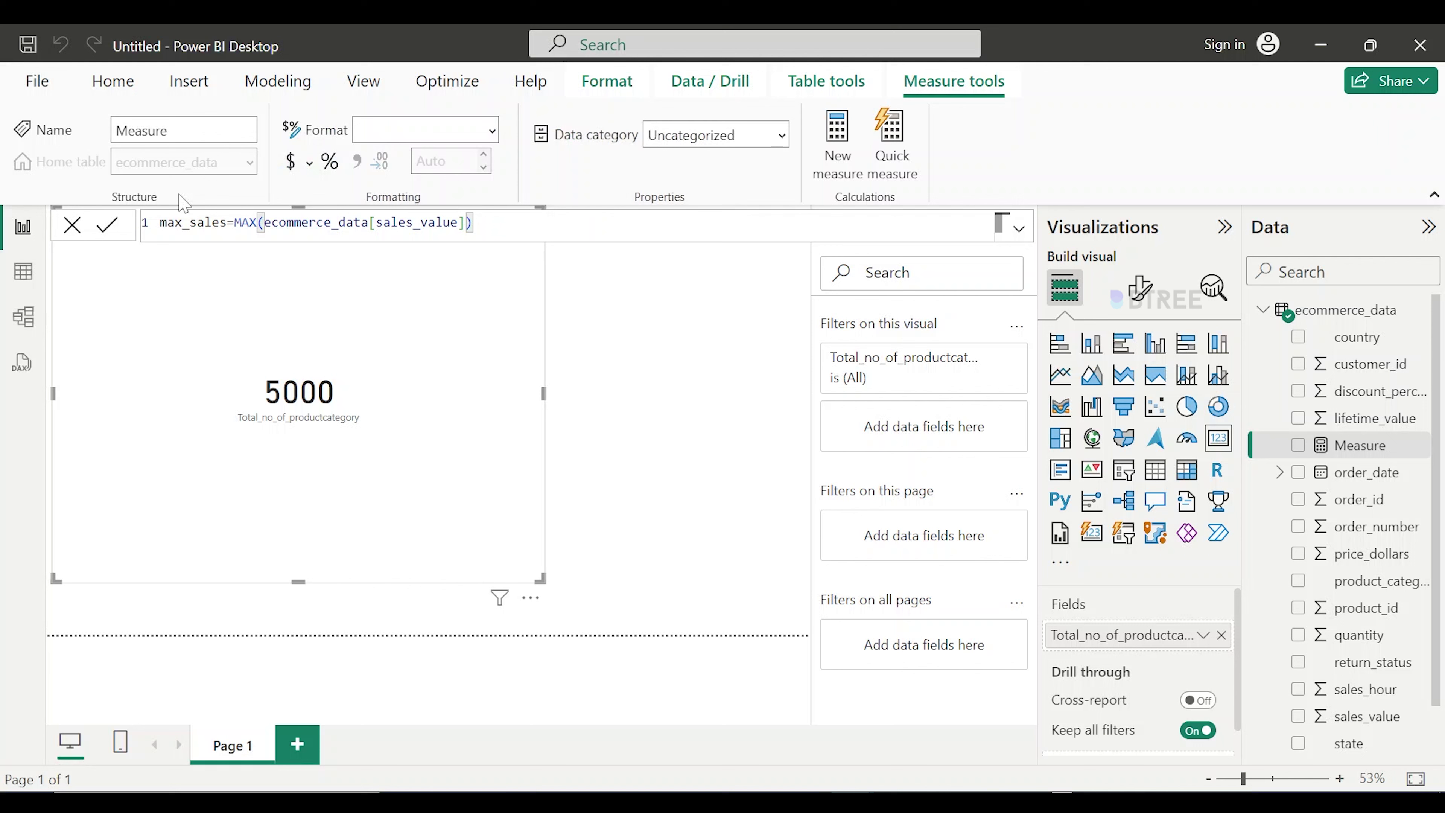
left_click(108, 229)
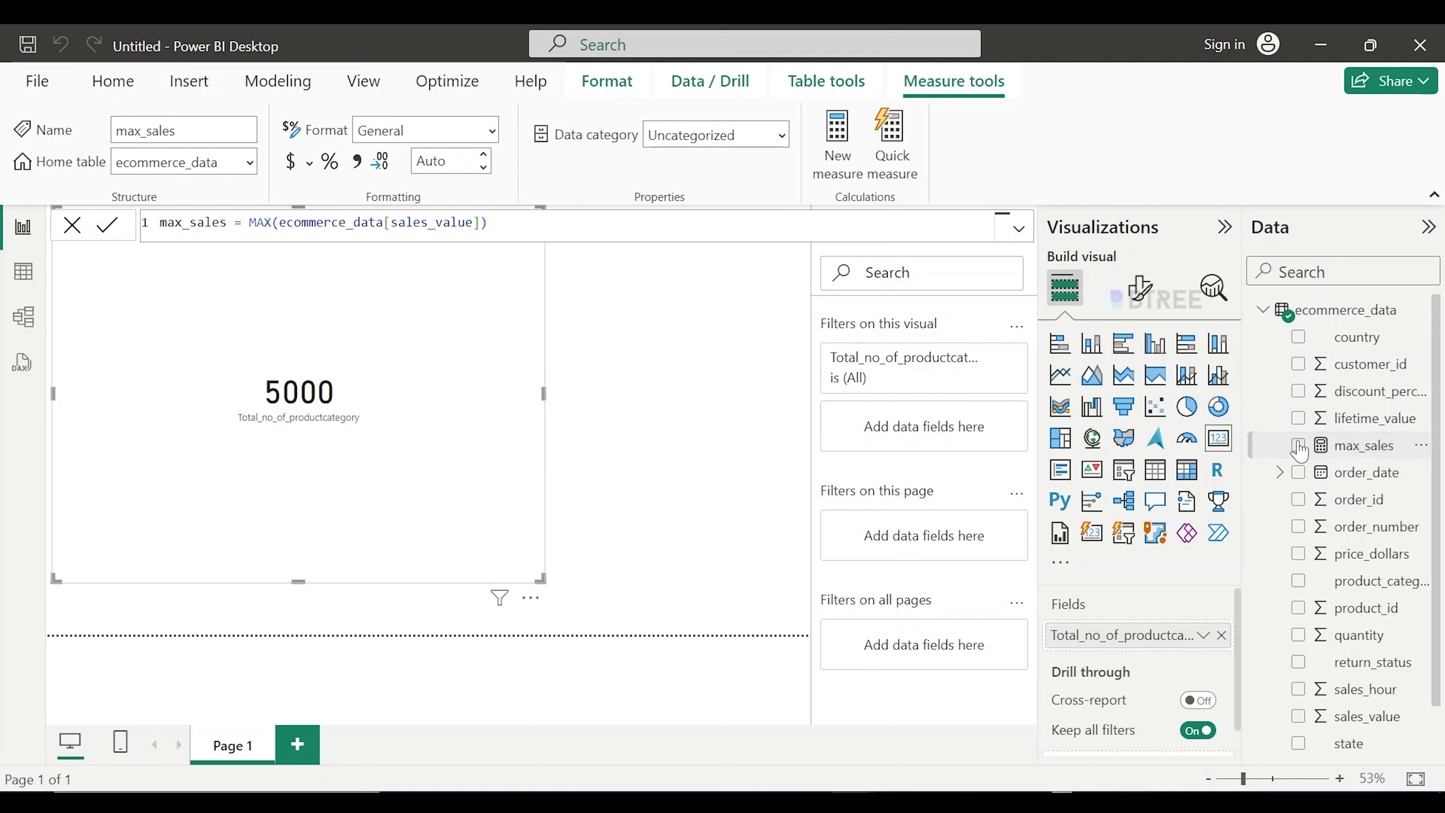
Remove the Total_no_of_productcategory card from the page and insert a new empty card visual.
left_click_drag(1326, 455, 423, 456)
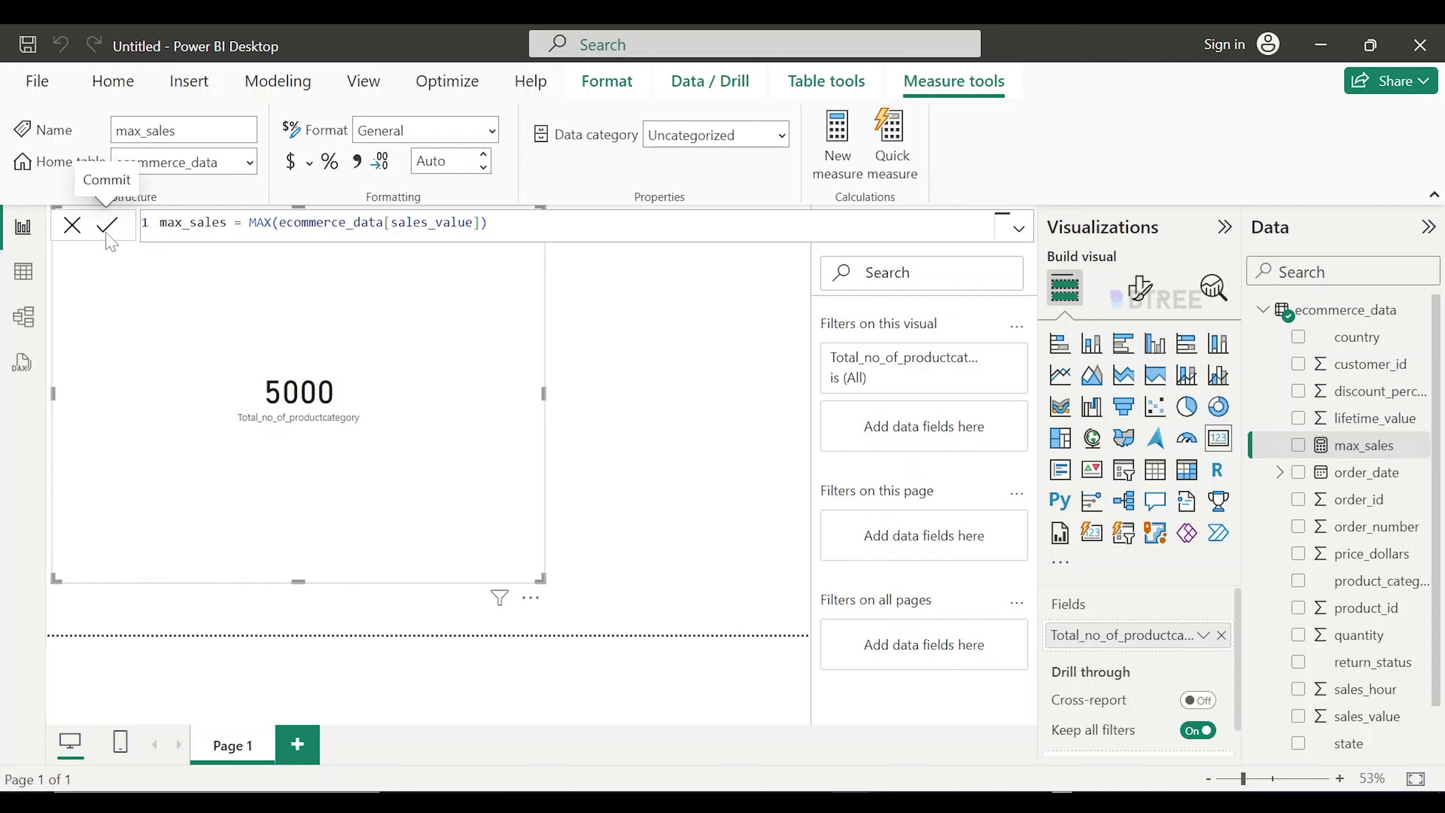
left_click(530, 599)
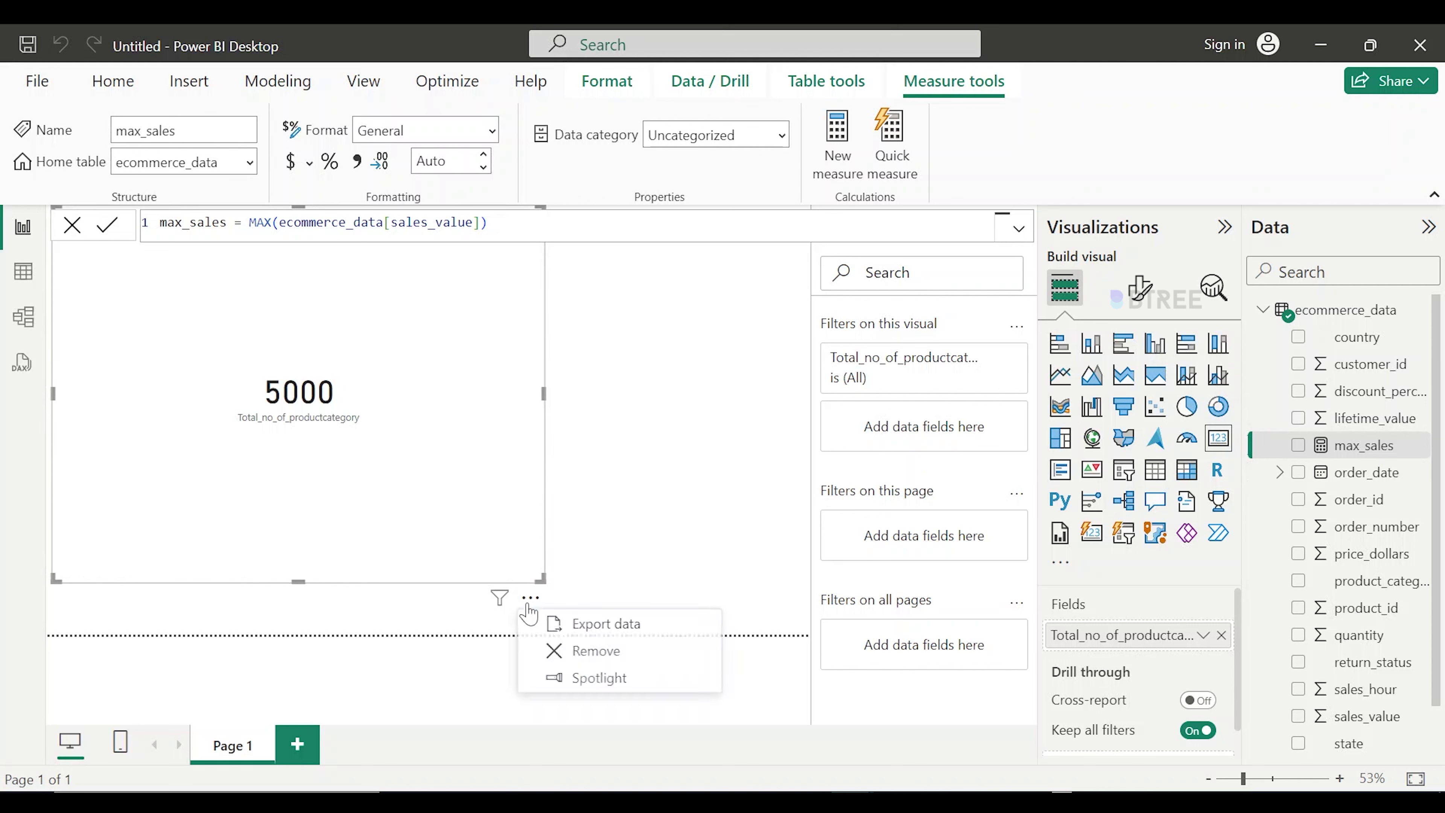
left_click(574, 654)
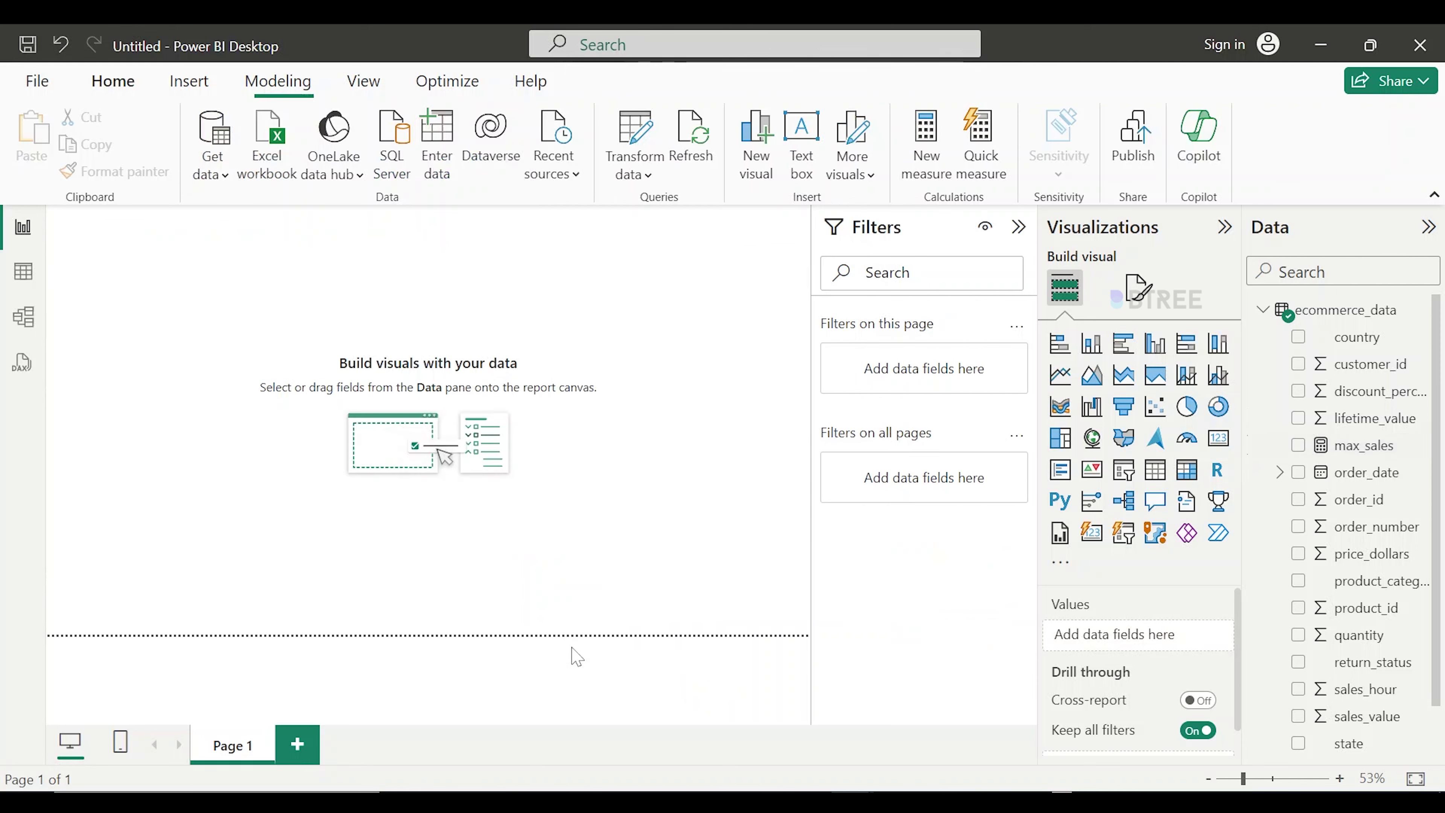
left_click(1218, 439)
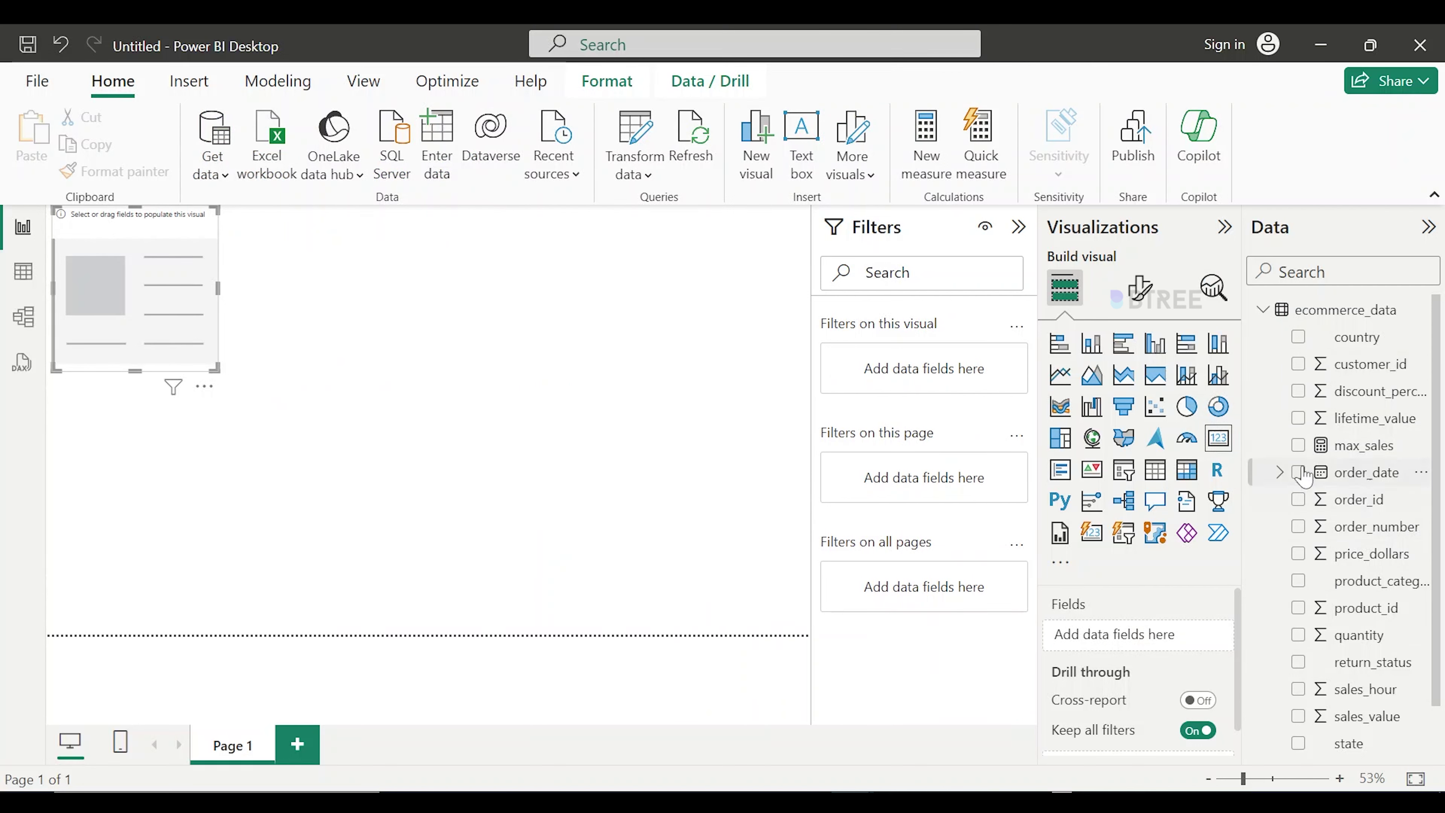
Show the max_sales measure in the empty card visual.
left_click(1298, 445)
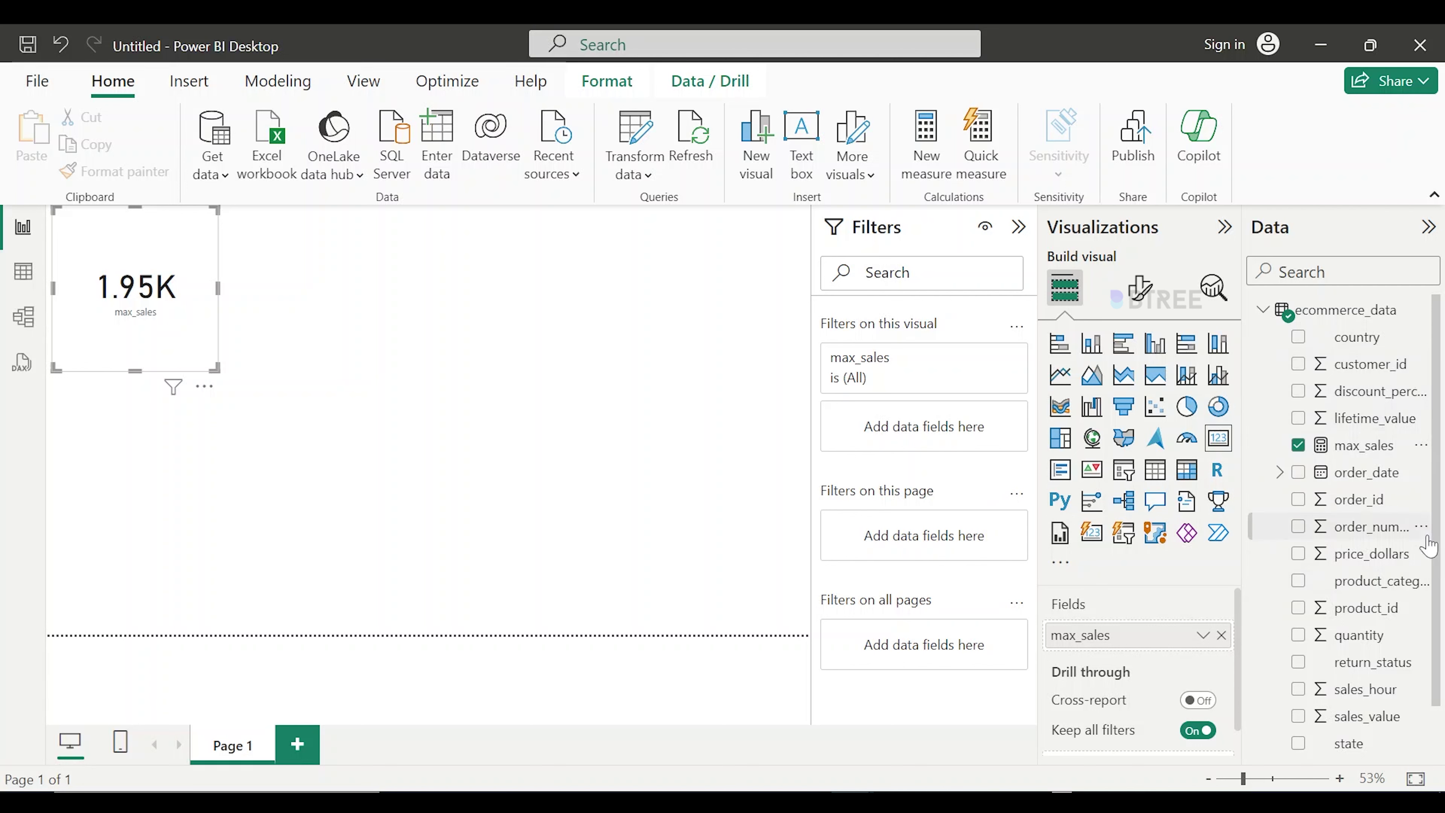
Add product_category to the page as a table visual and enlarge it.
scroll(1303, 512, "down", 2)
left_click(1299, 525)
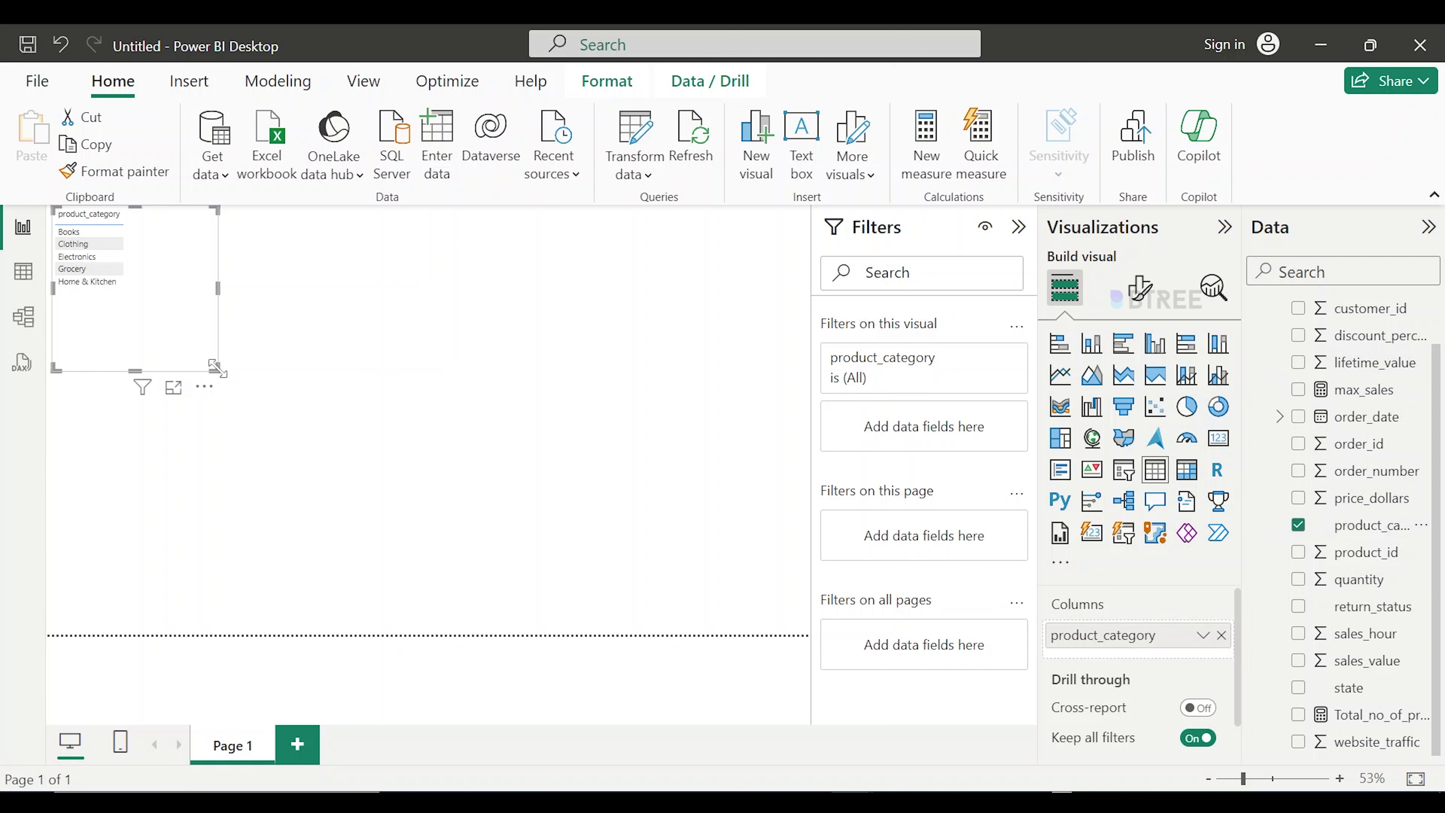
left_click_drag(216, 369, 477, 510)
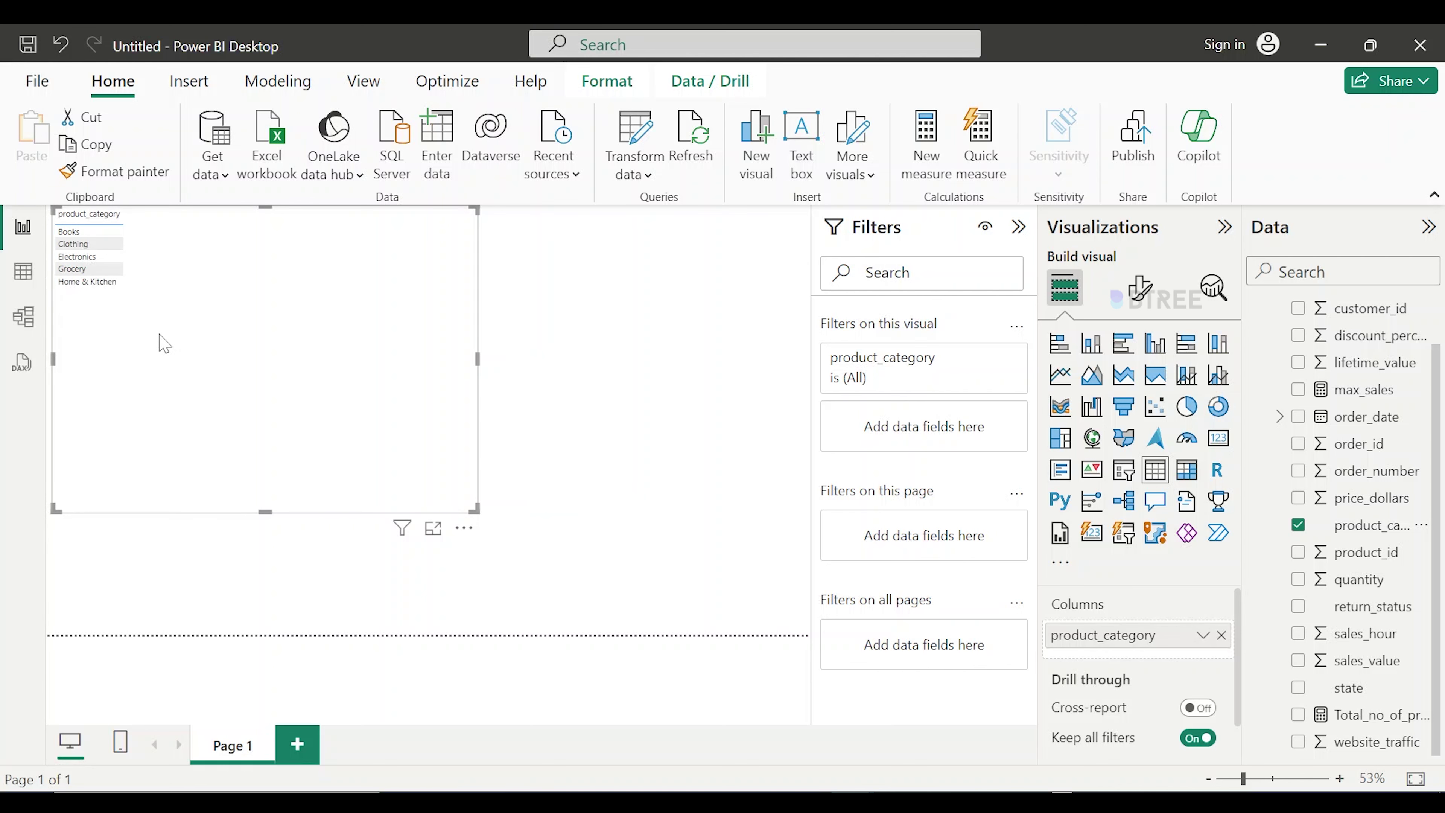
Start a new measure named blank that uses the SUMX function.
left_click(926, 143)
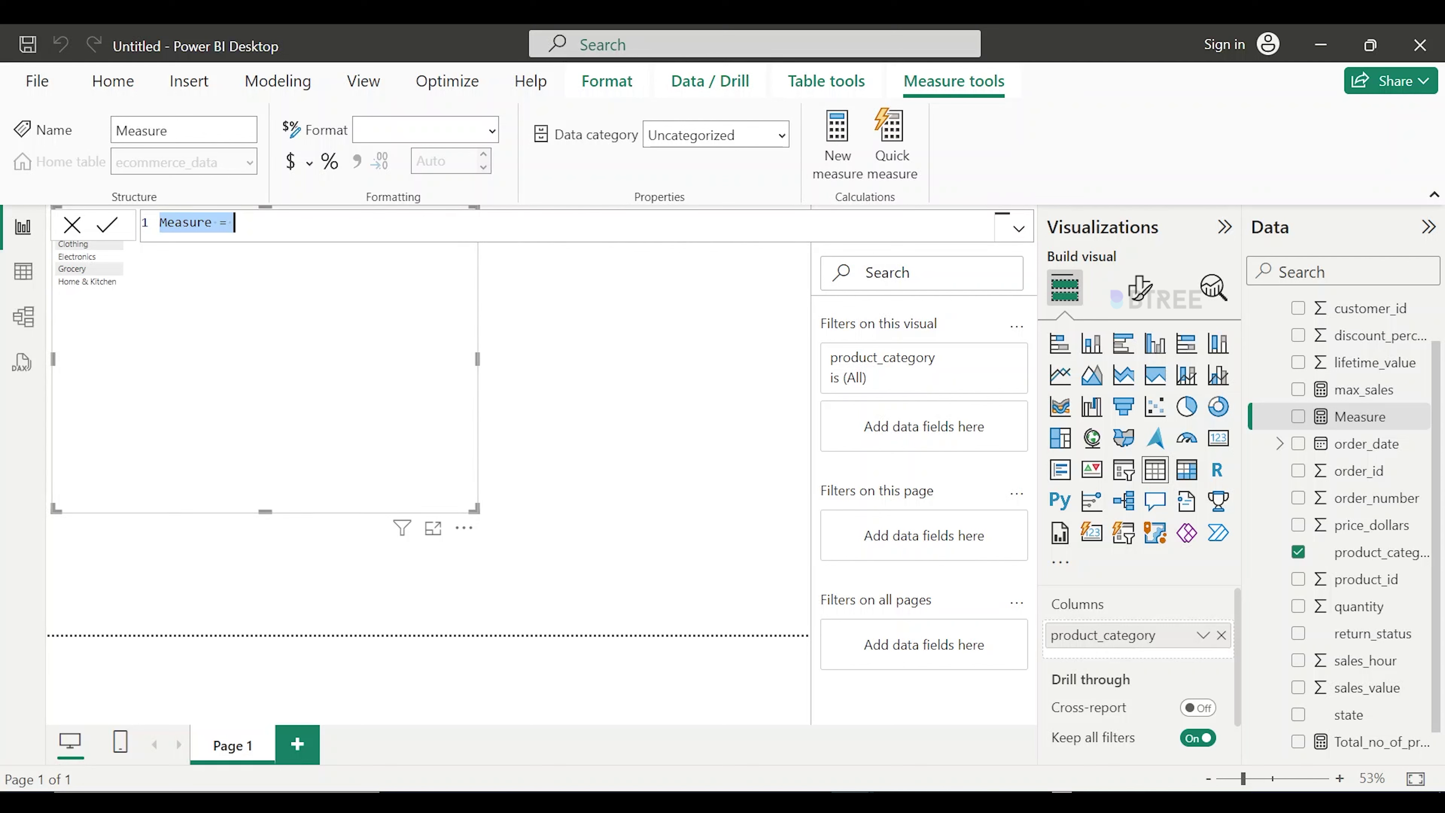
key("End")
key("BackSpace")
key("BackSpace")
key("BackSpace")
key("BackSpace")
key("BackSpace")
key("BackSpace")
key("BackSpace")
key("BackSpace")
key("BackSpace")
key("BackSpace")
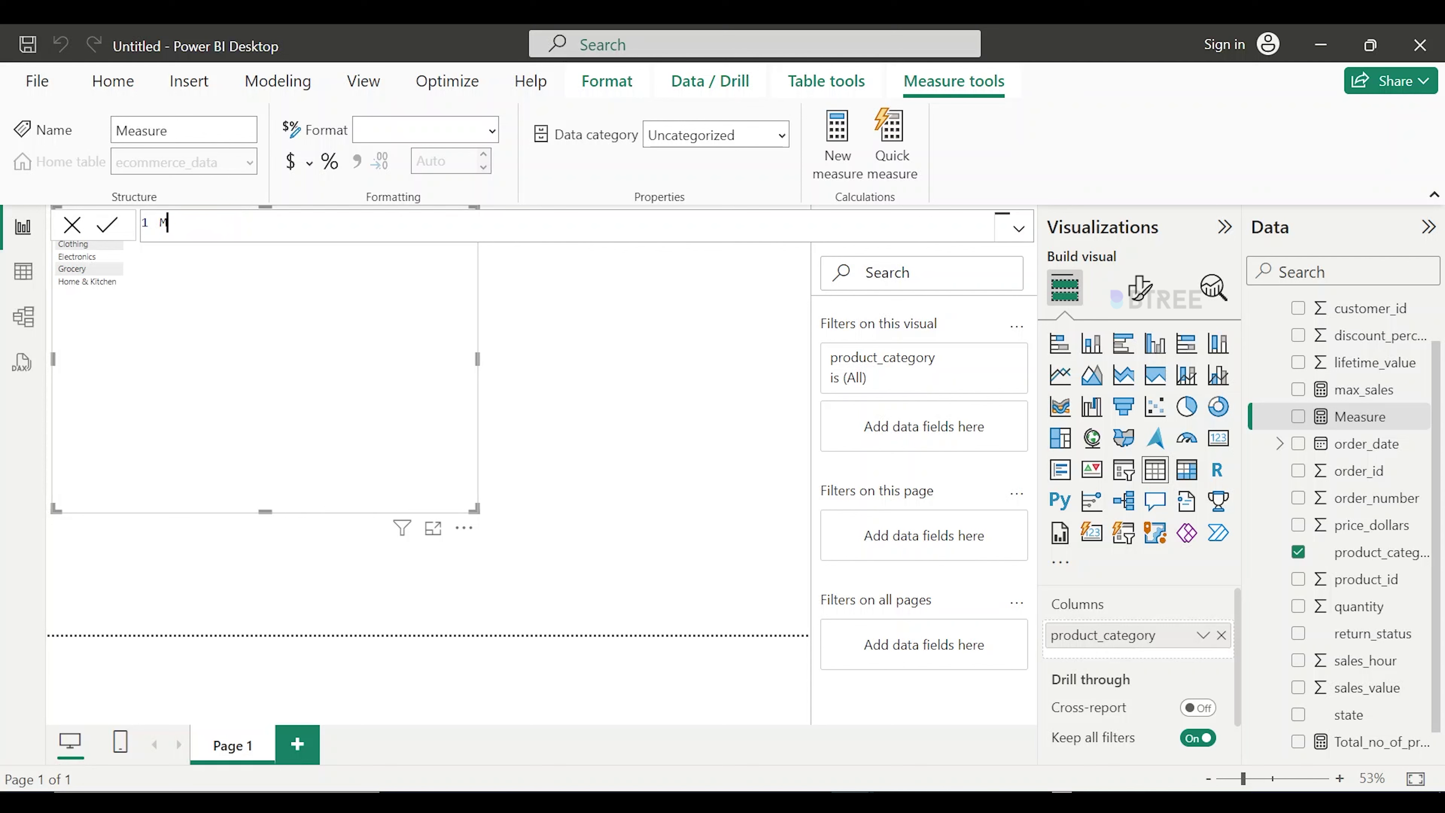
type("to")
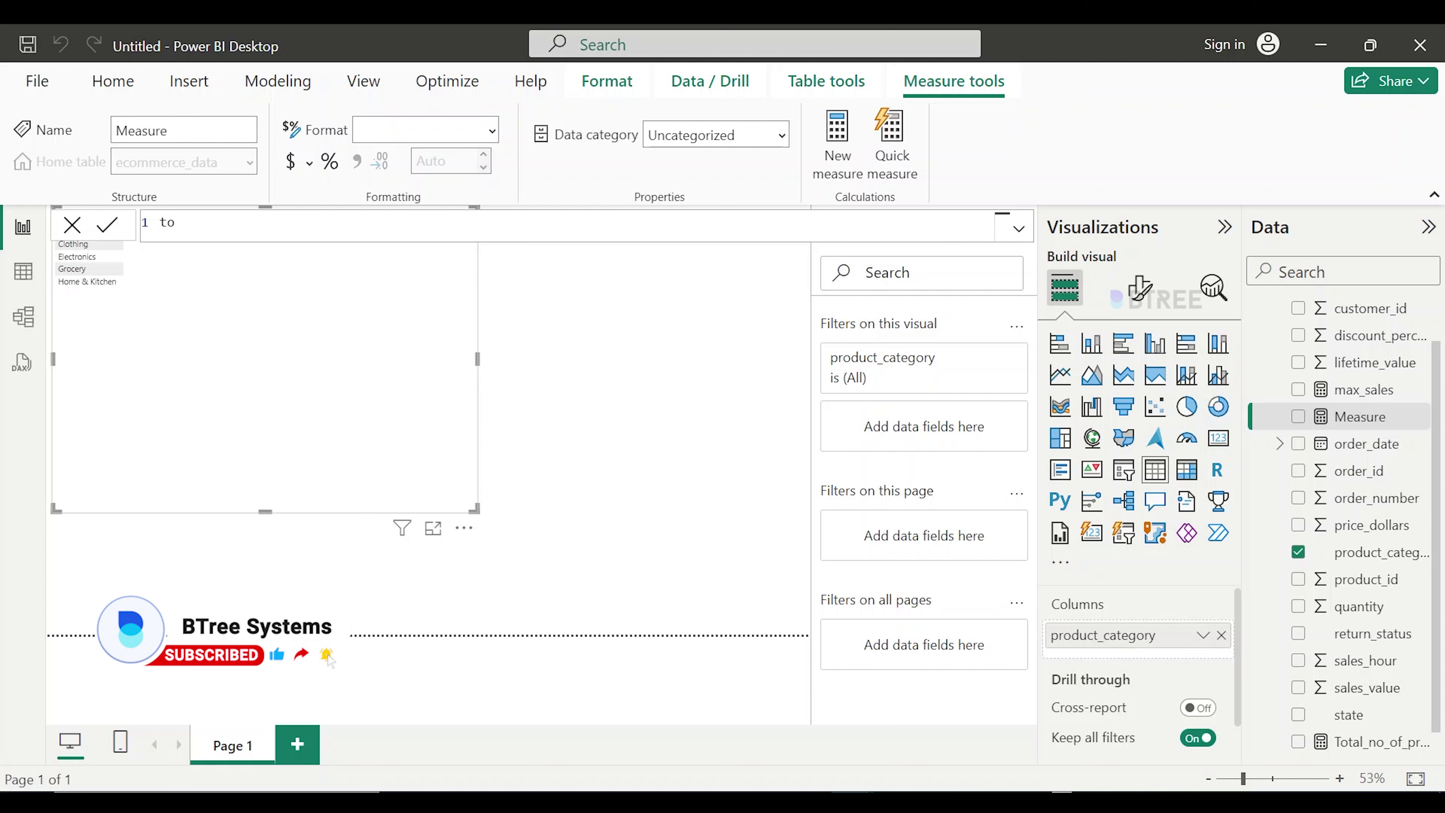
key("BackSpace")
key("BackSpace")
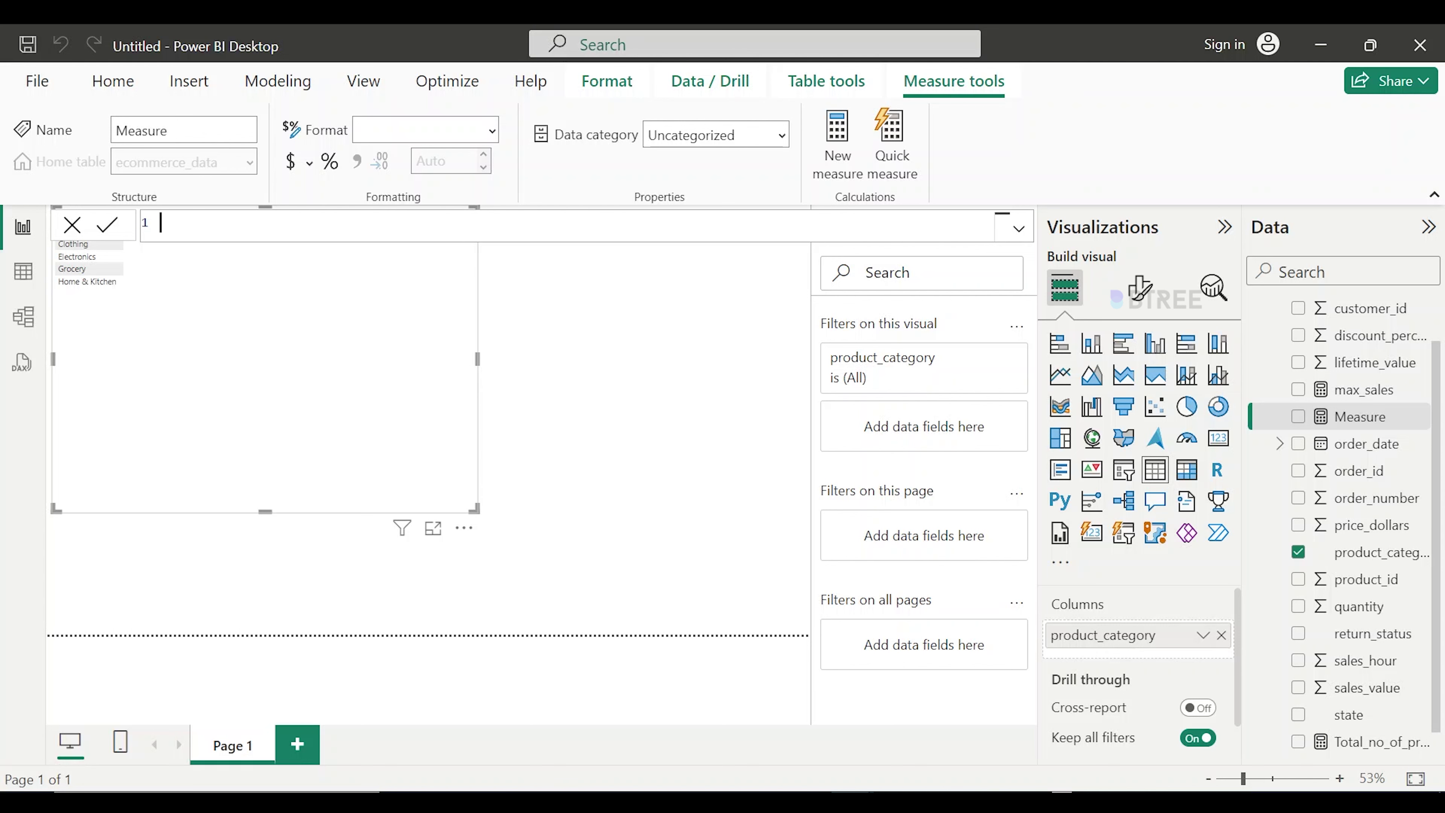
type("blank=sum")
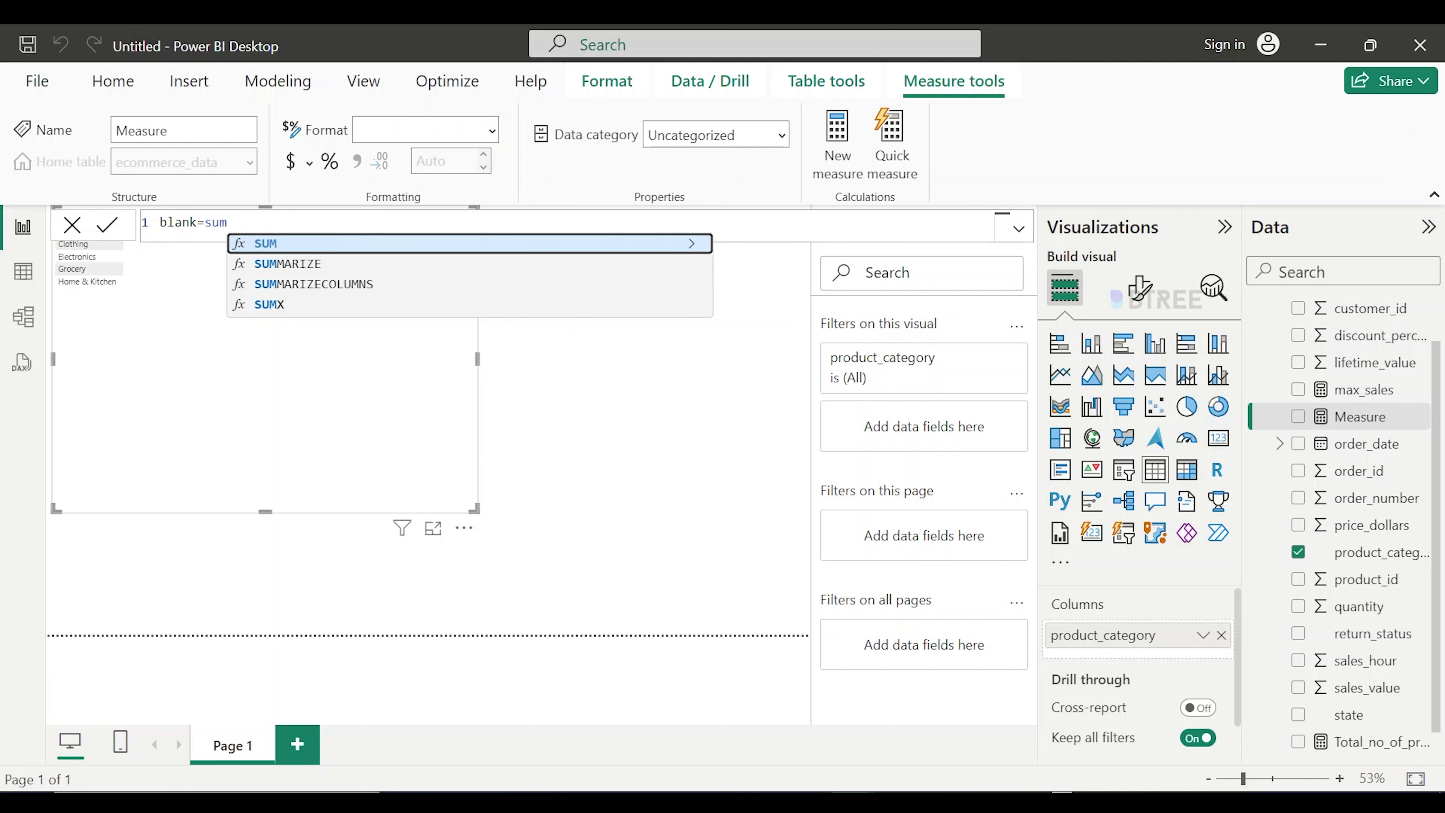
type("x")
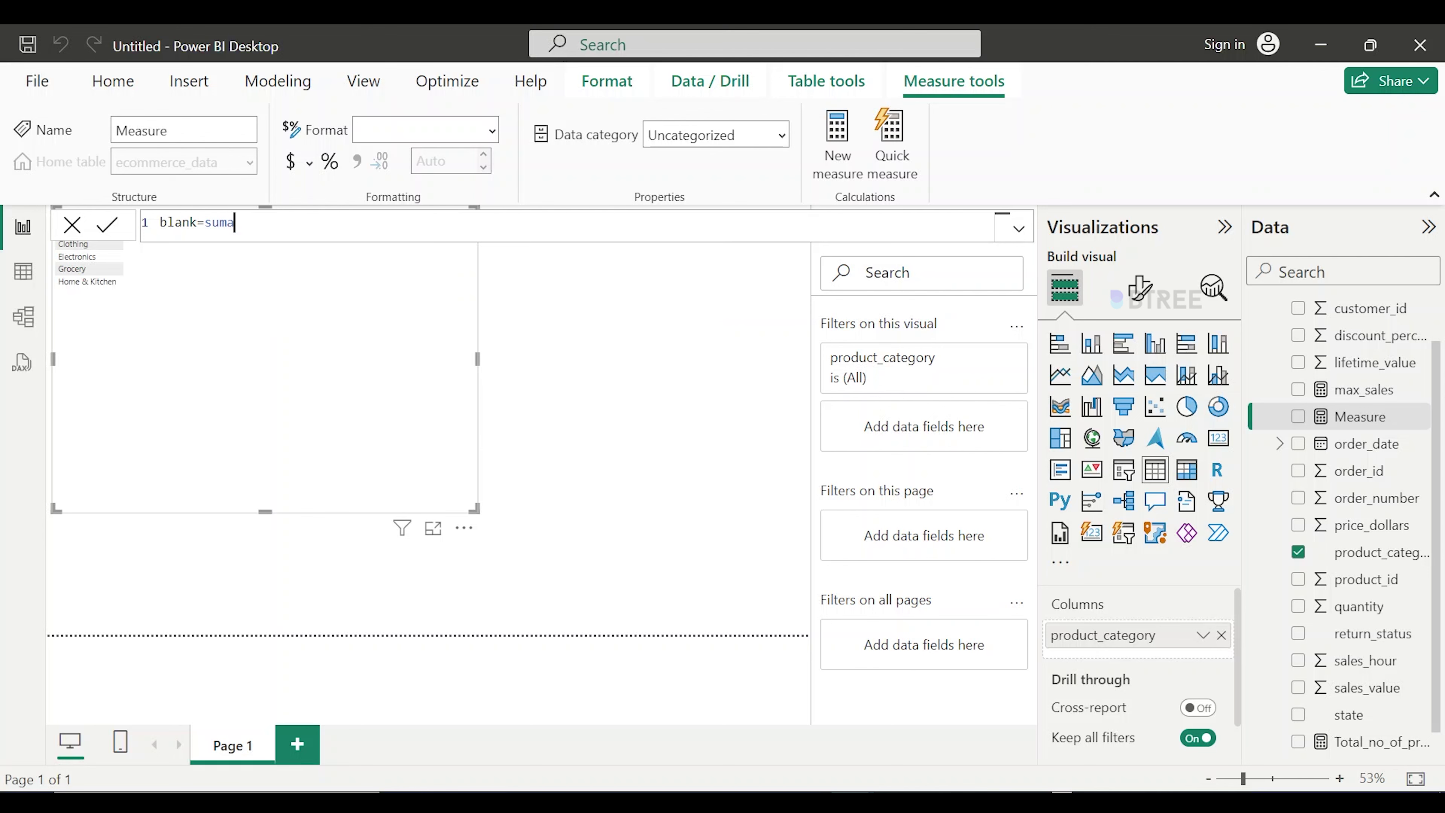
key("Tab")
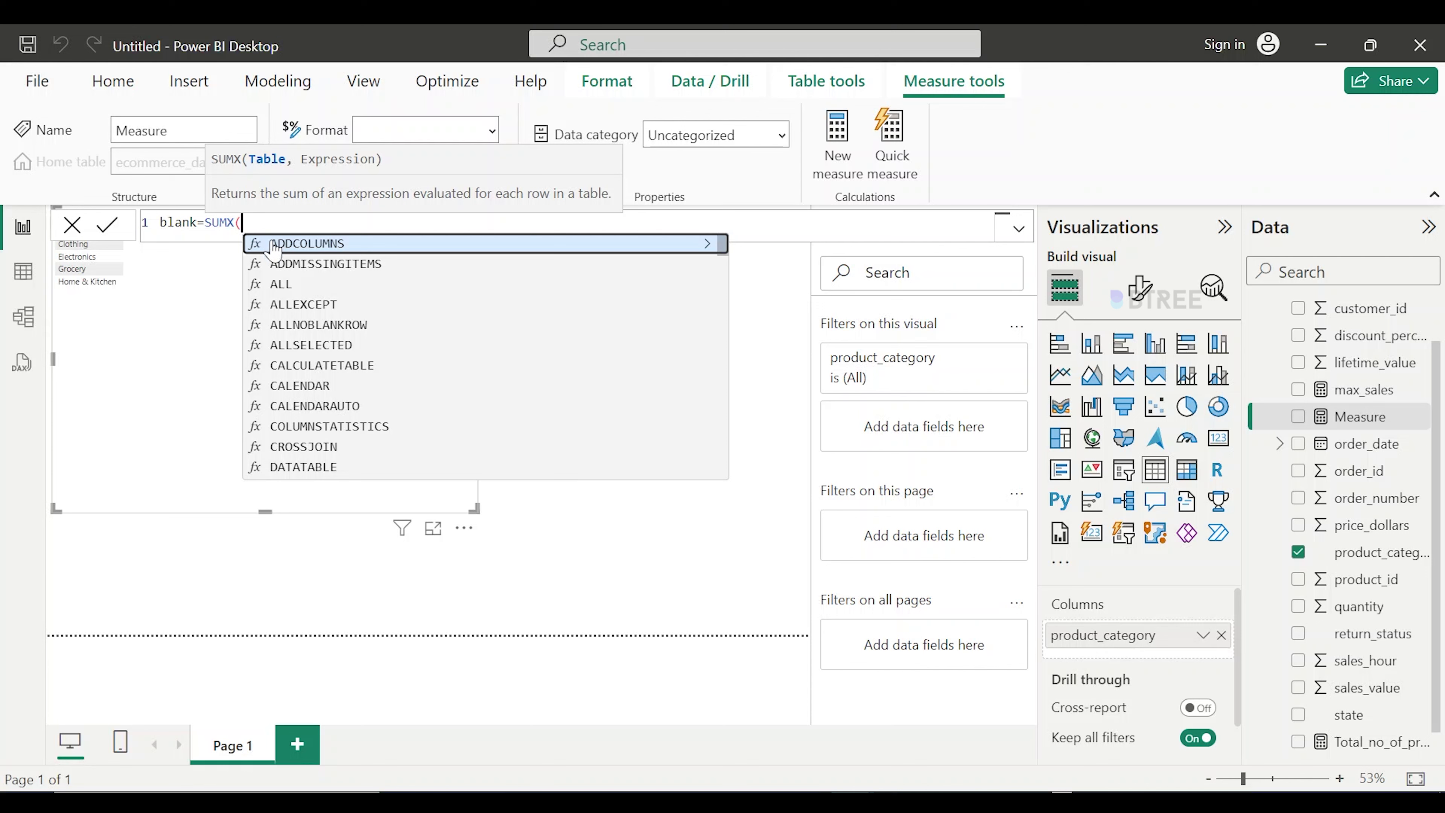
Give SUMX the ecommerce_data table and the ecommerce_data[discount_percent] column as its arguments.
type("ec")
key("Tab")
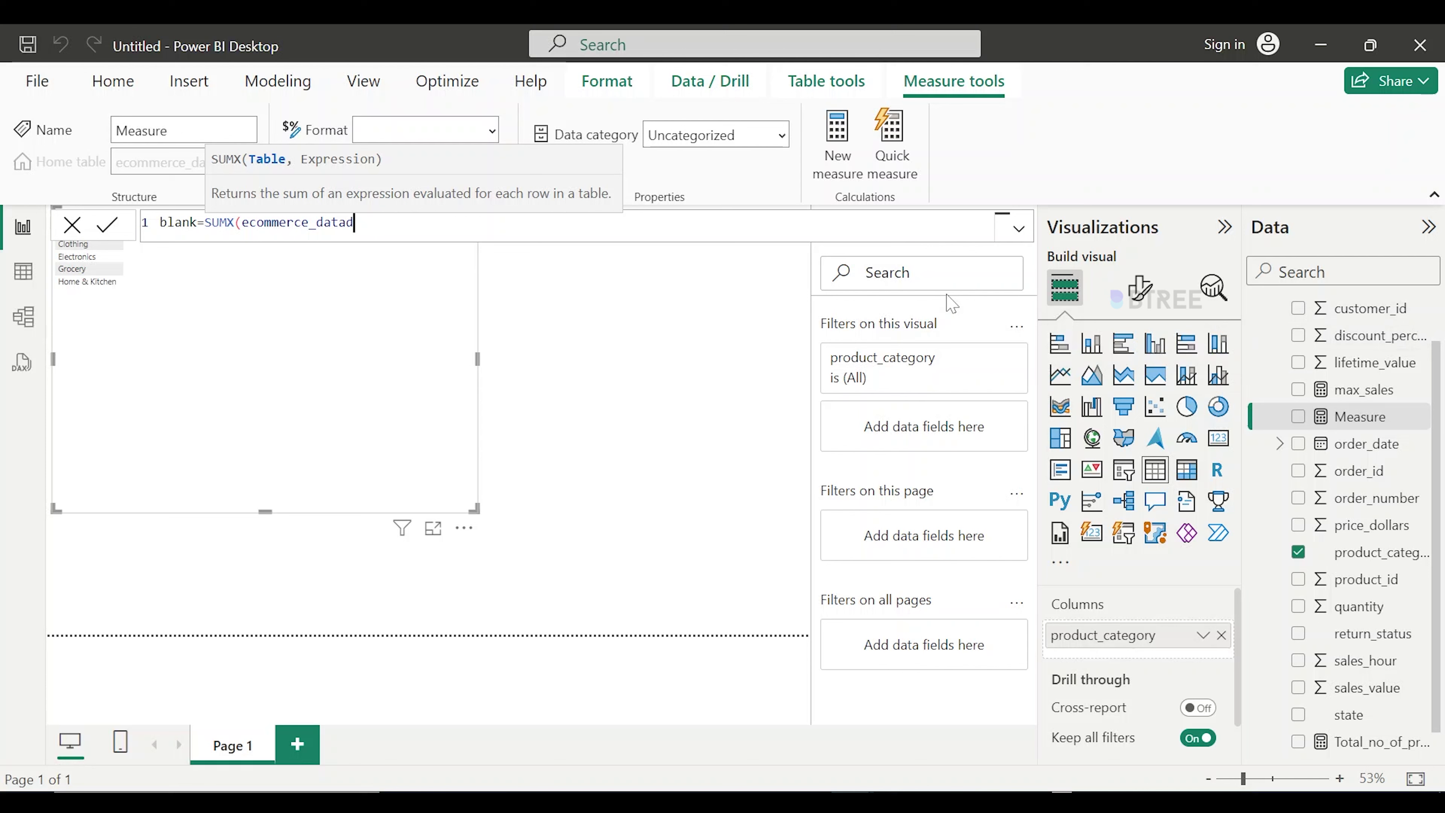
key("ctrl+space")
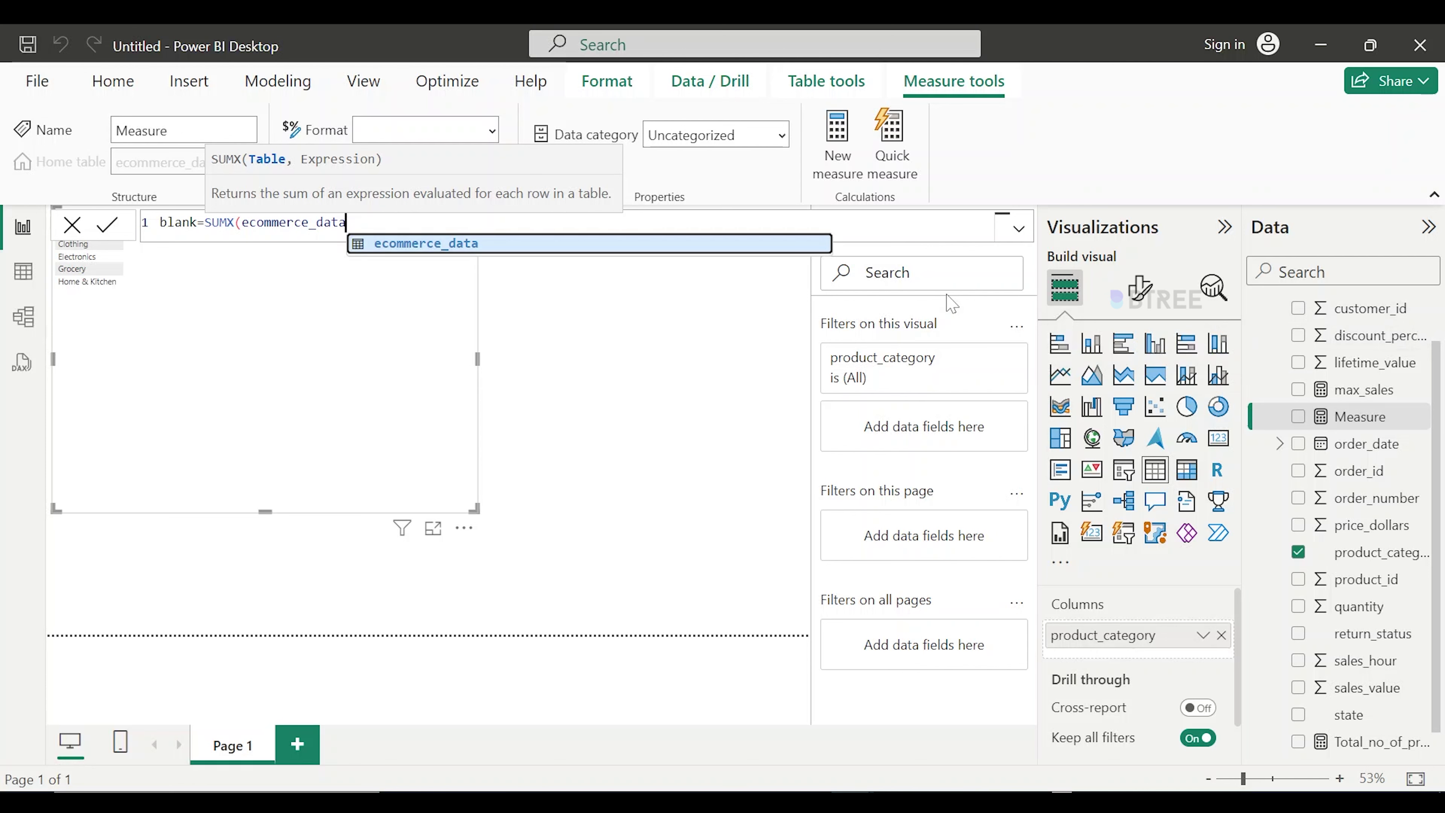
type(",disc")
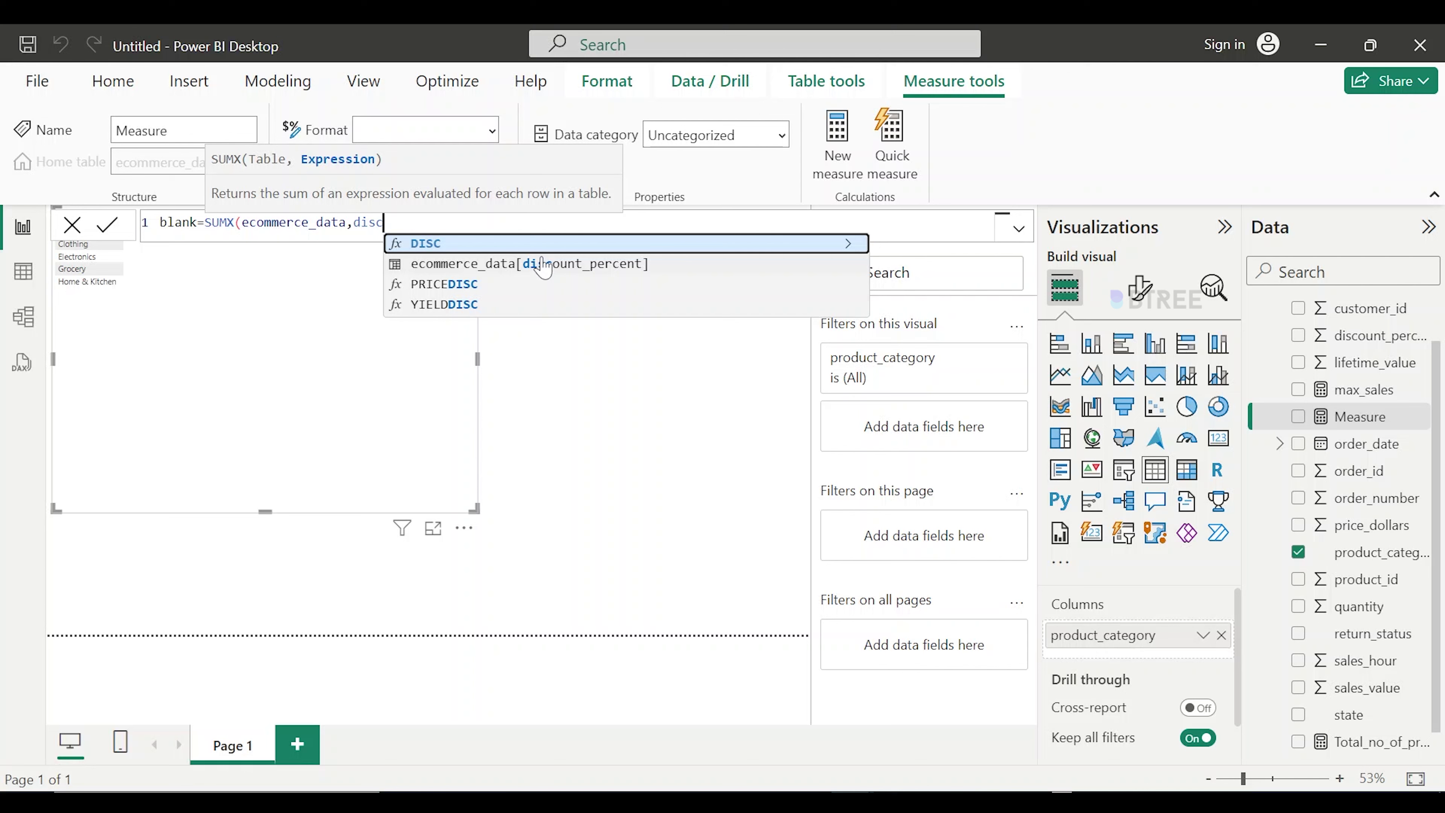
left_click(542, 268)
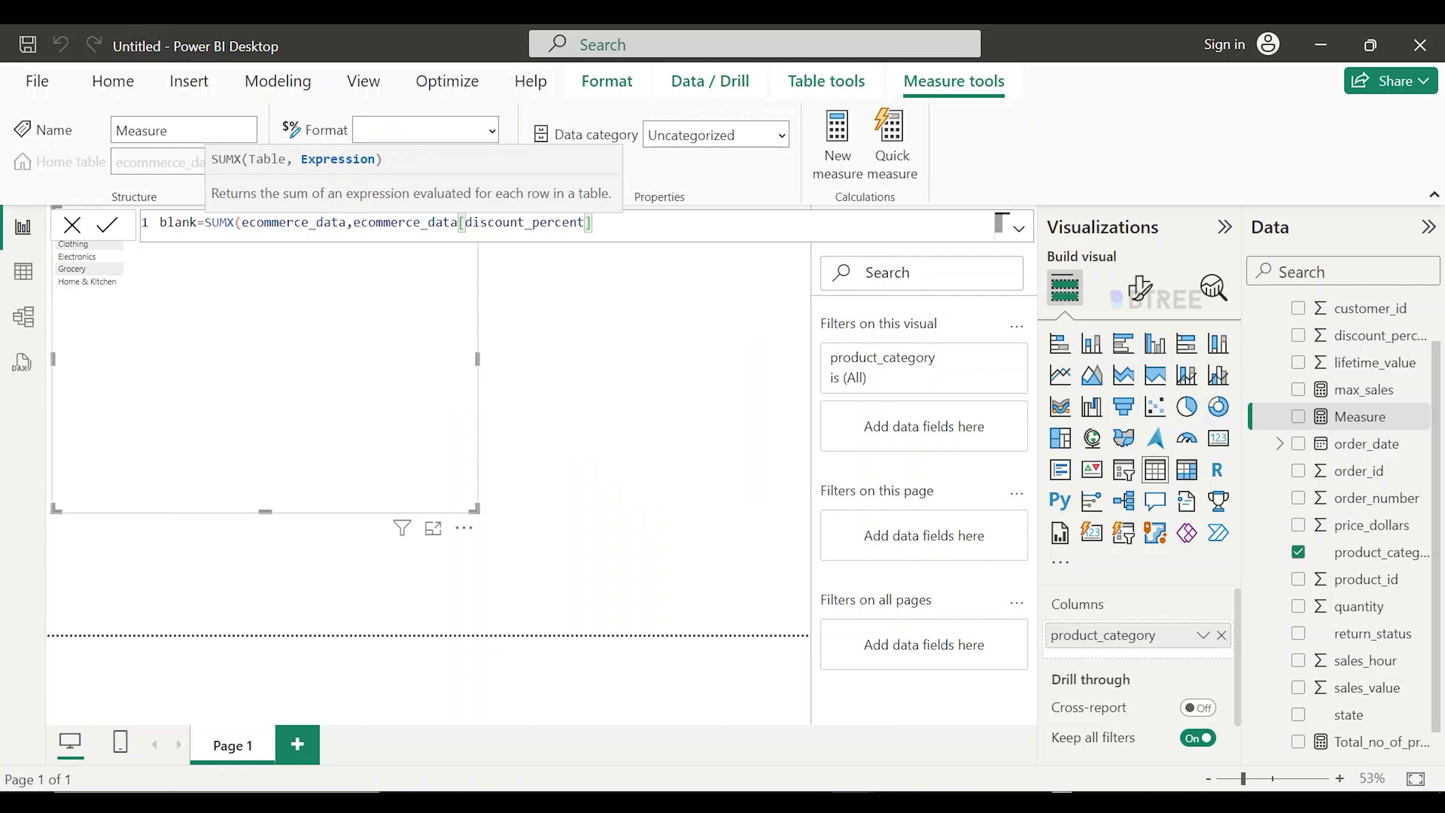
Delete the separate ecommerce_data table argument from the SUMX formula and add the closing parenthesis.
left_click(354, 222)
key("BackSpace")
key("BackSpace")
key("BackSpace")
key("BackSpace")
key("BackSpace")
key("BackSpace")
key("BackSpace")
key("BackSpace")
key("BackSpace")
key("BackSpace")
key("BackSpace")
key("BackSpace")
key("BackSpace")
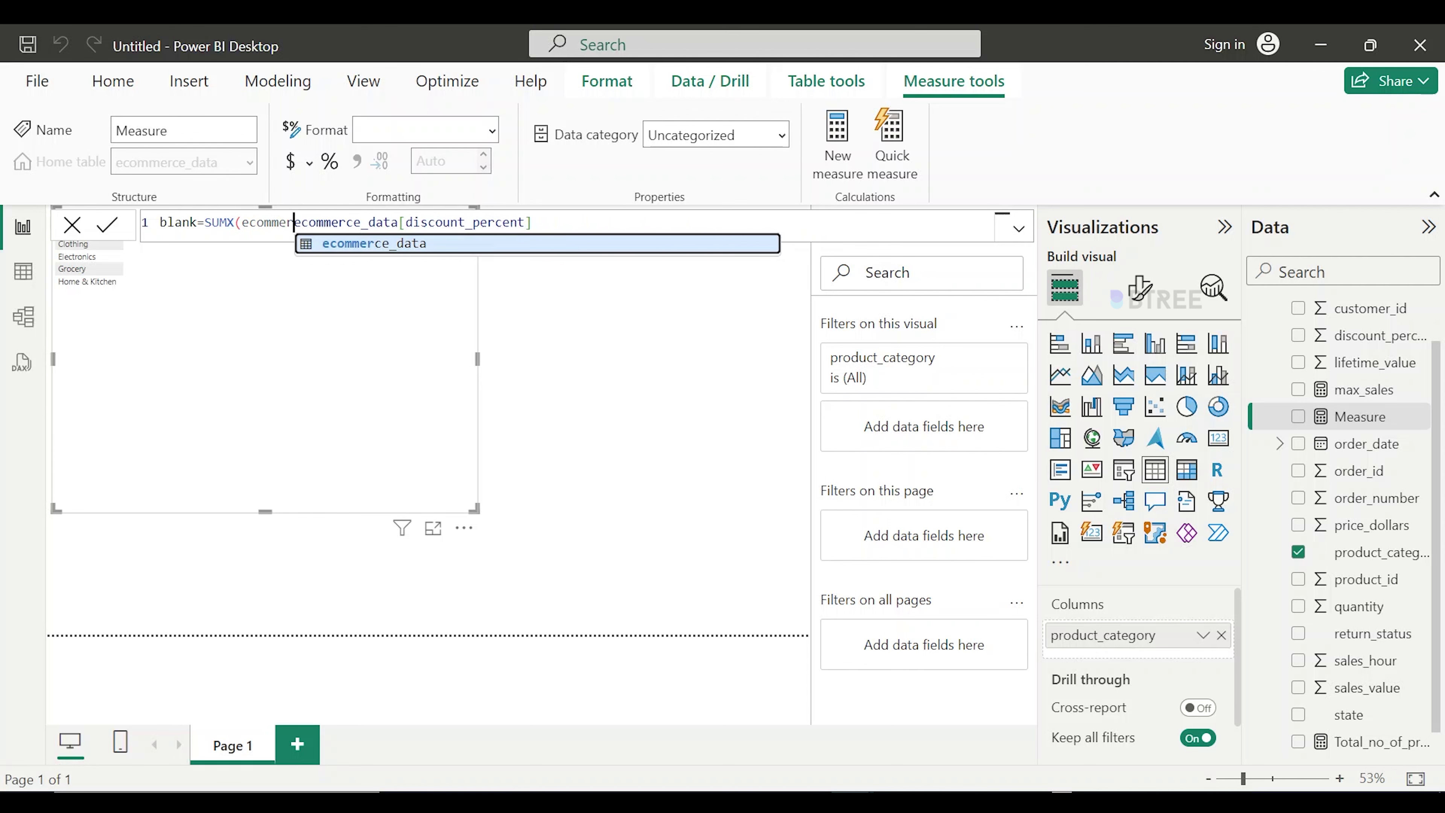
key("BackSpace")
key("BackSpace")
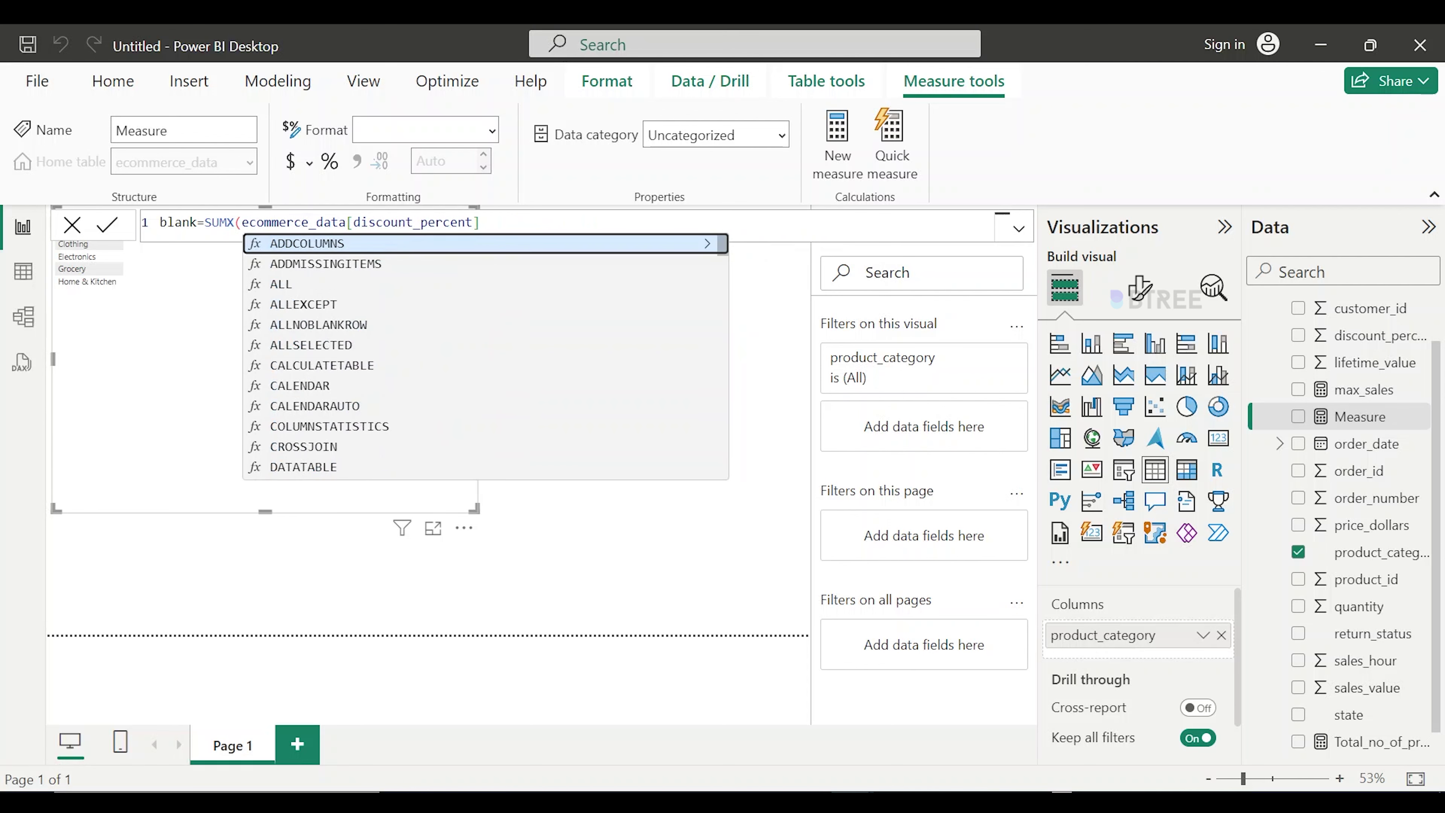
left_click(480, 222)
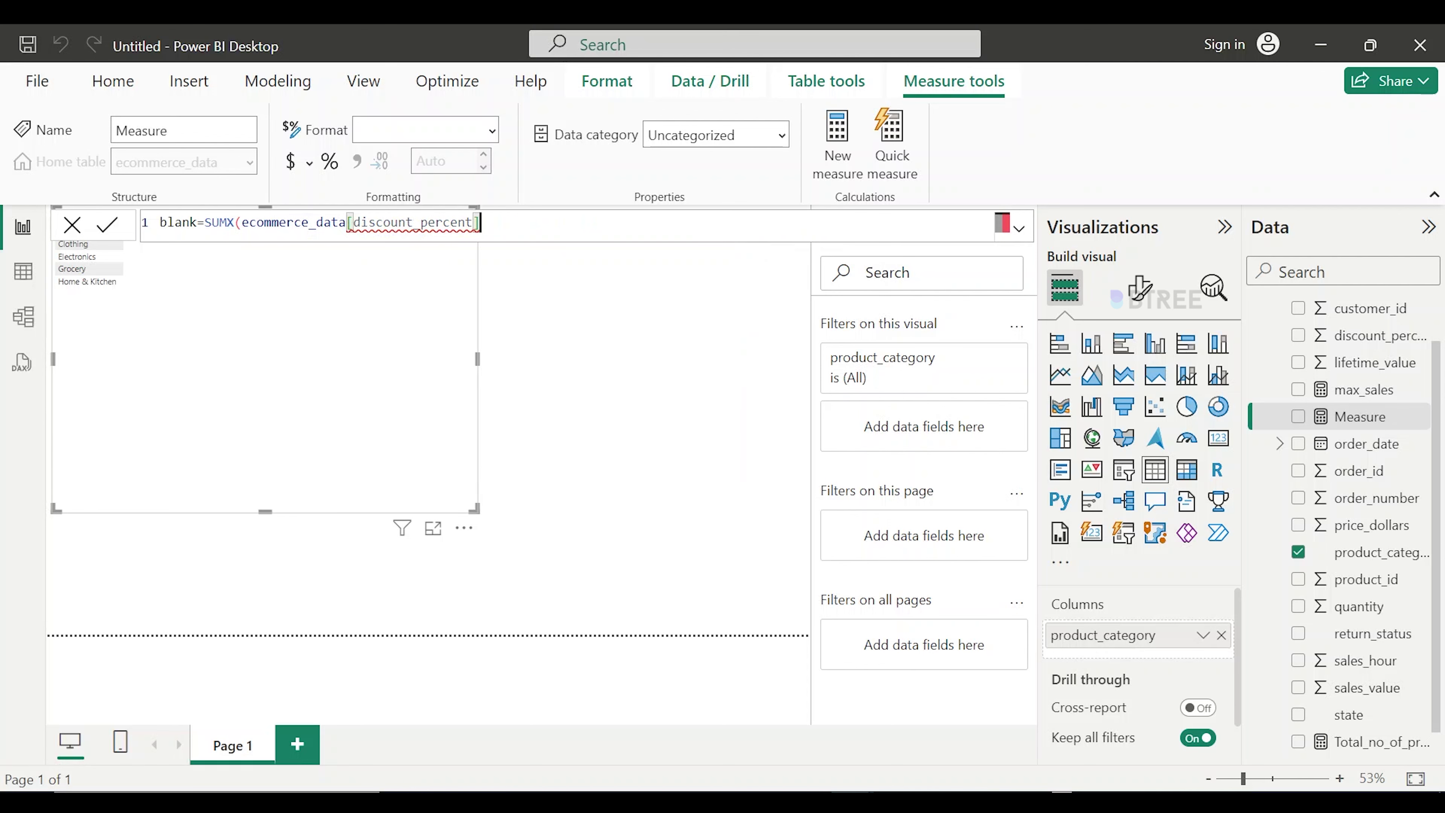
type(")")
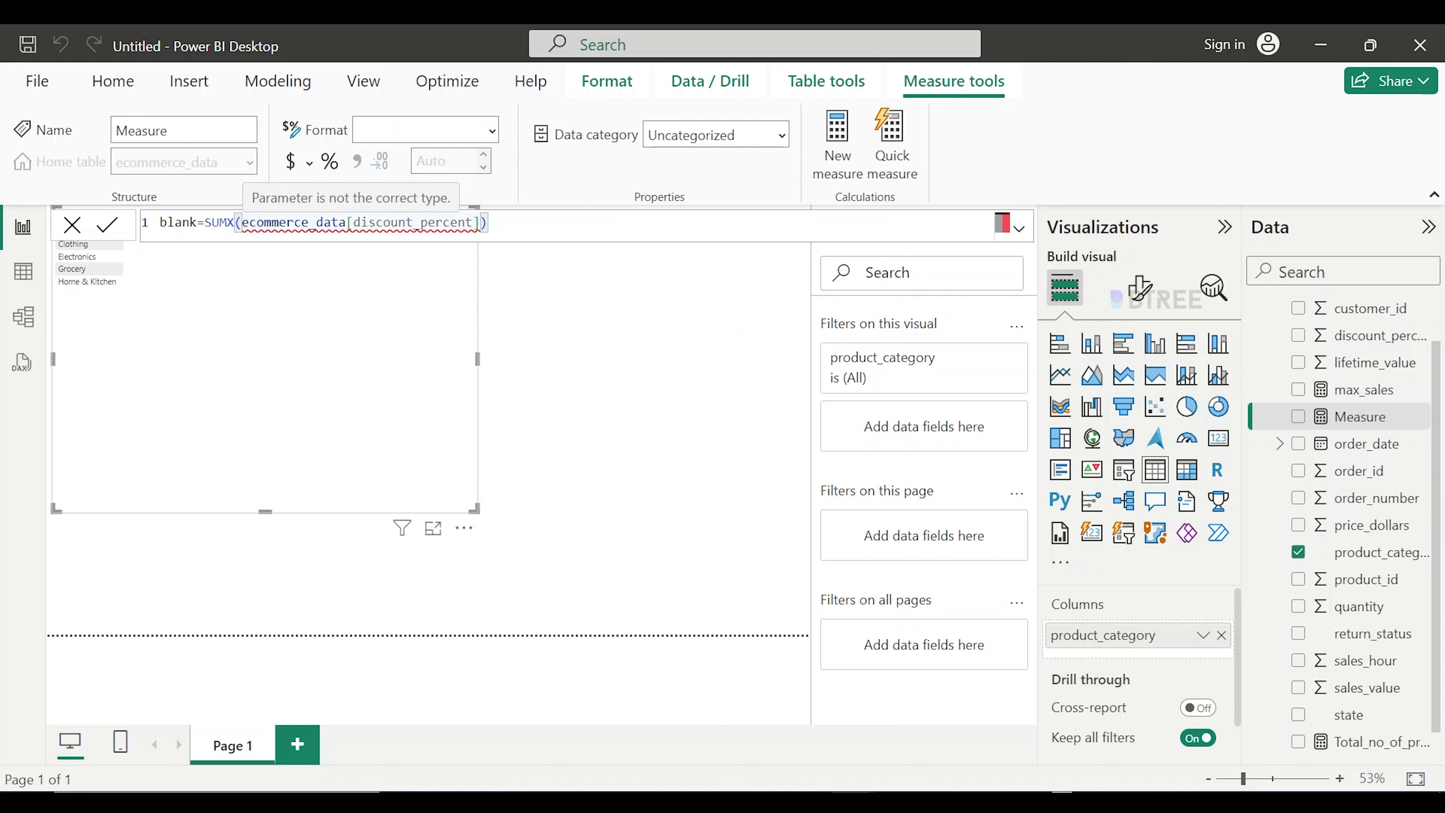
Insert a comma between ecommerce_data and [discount_percent] in the SUMX formula and commit the blank measure.
double_click(346, 222)
left_click(346, 222)
type(",")
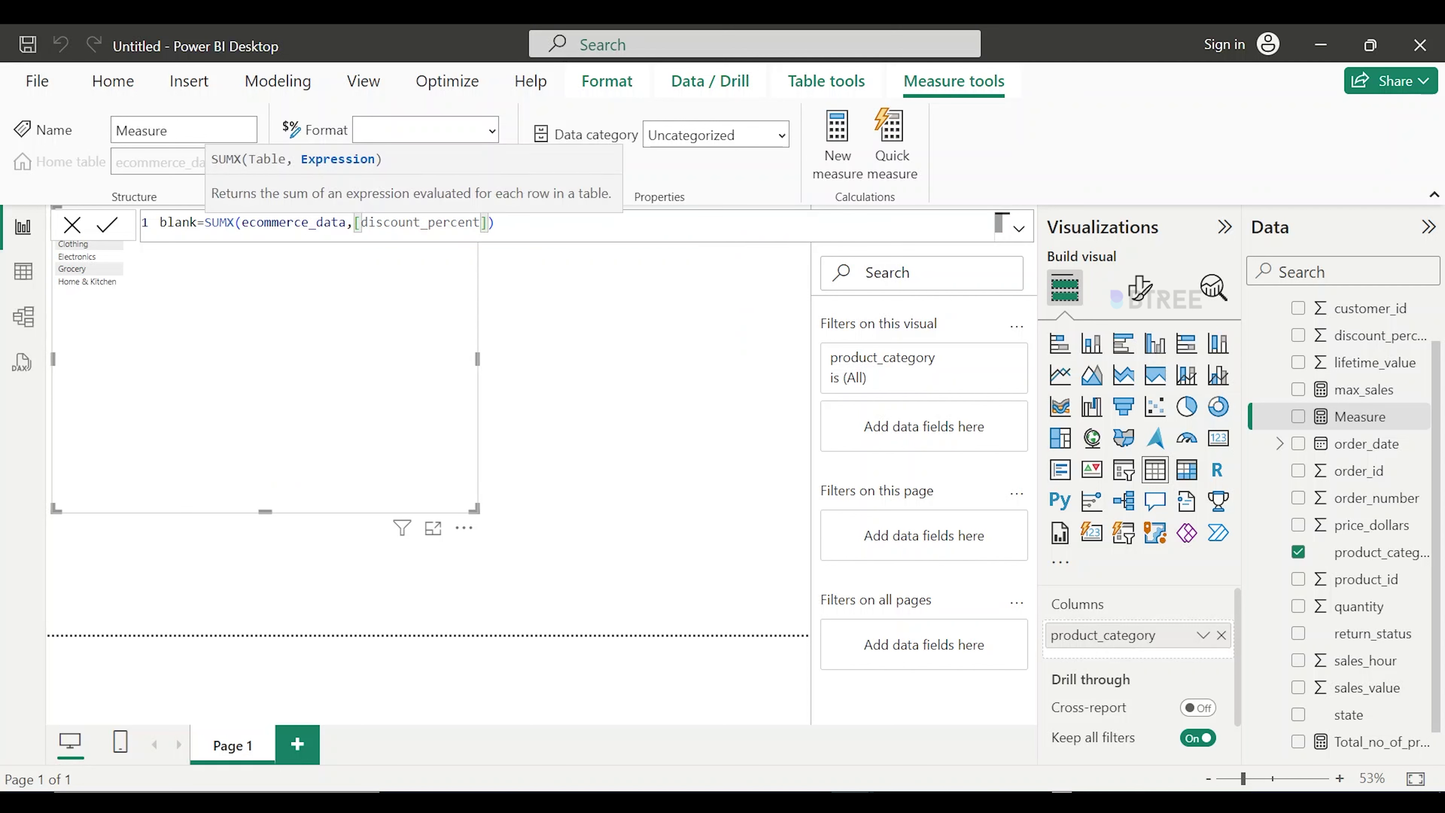
key("End")
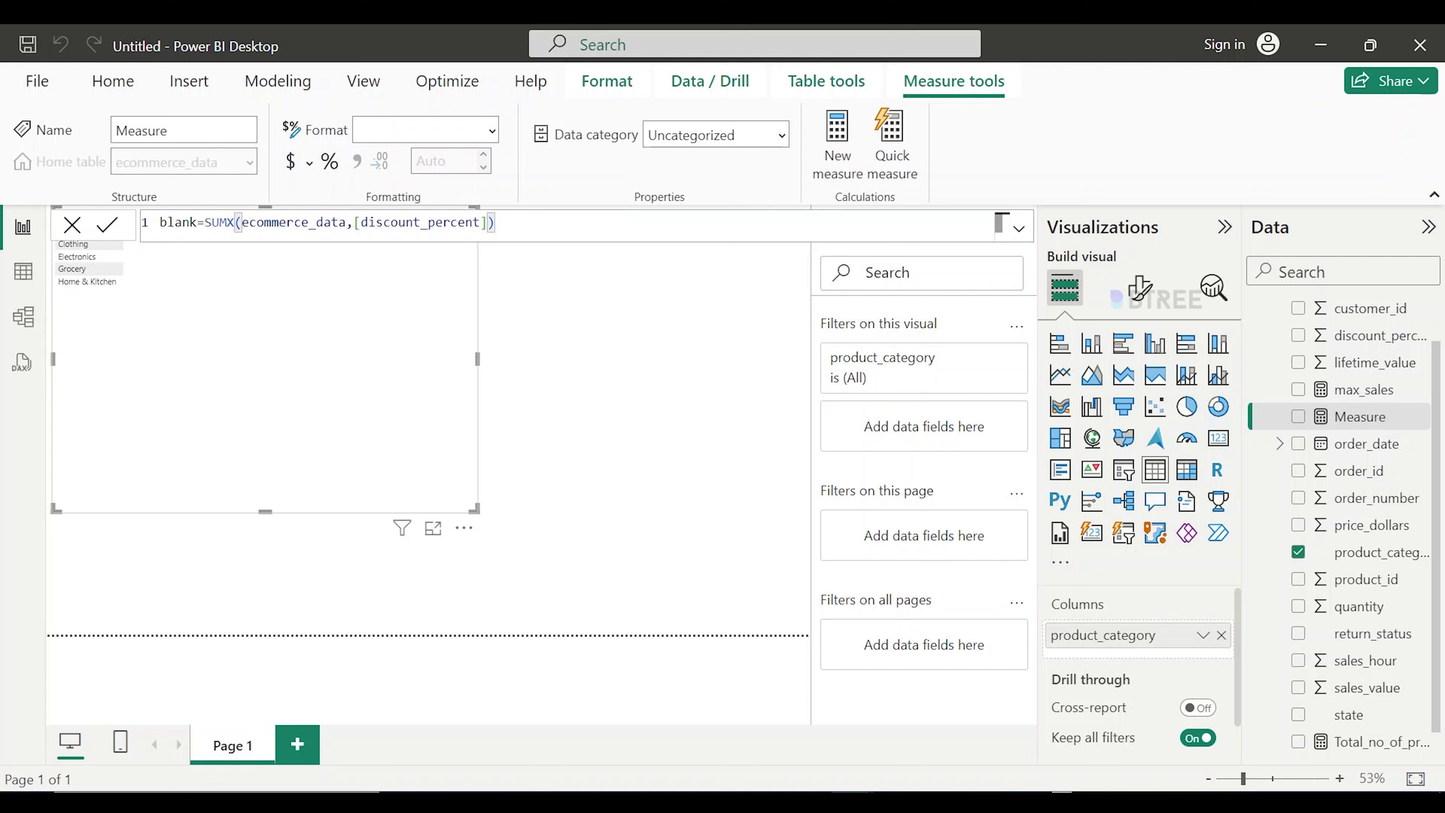
left_click(107, 228)
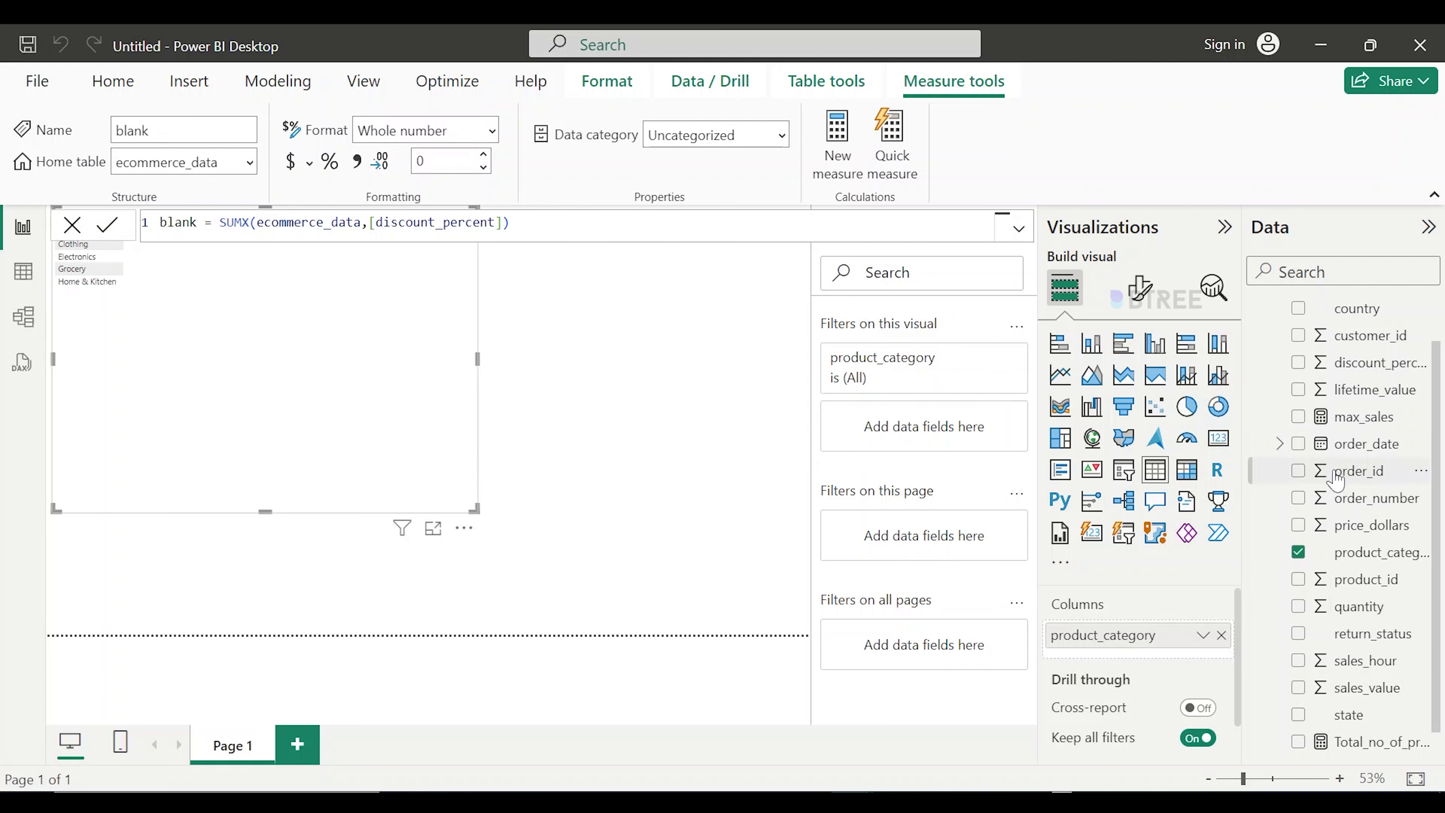
Add the blank measure to the product_category table visual.
scroll(1442, 515, "down", 1)
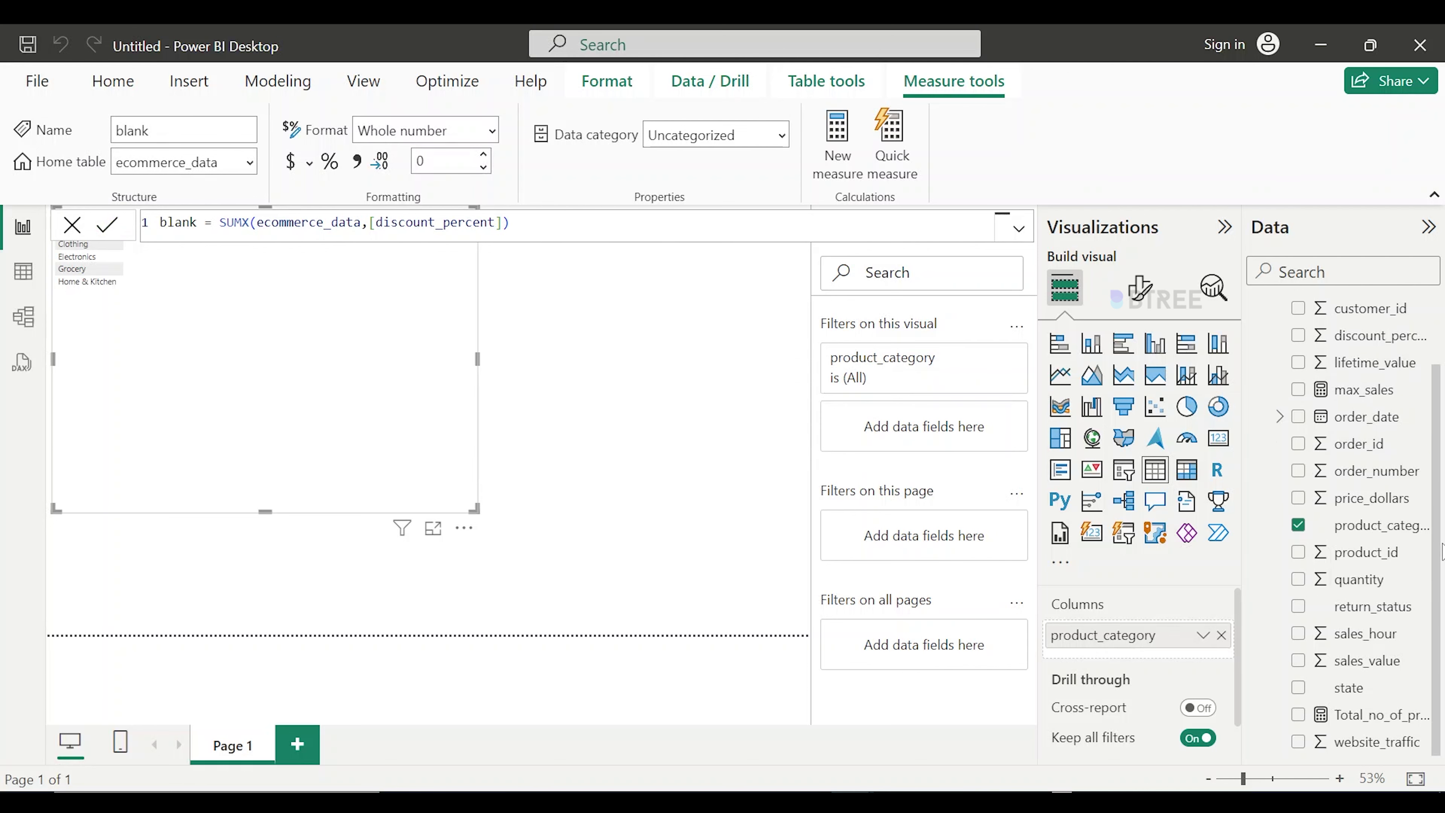
left_click_drag(1422, 444, 1436, 364)
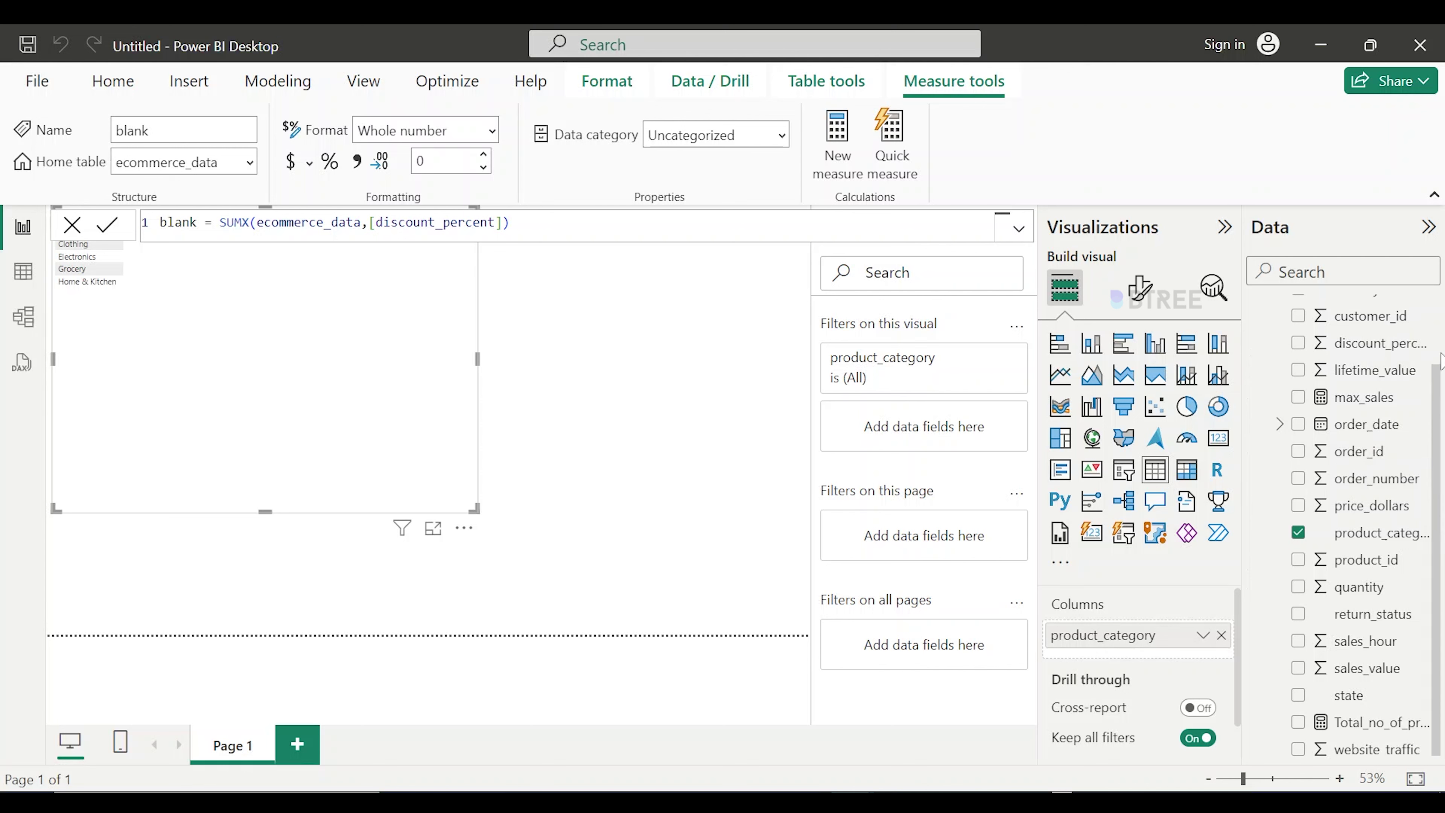
scroll(1440, 319, "up", 3)
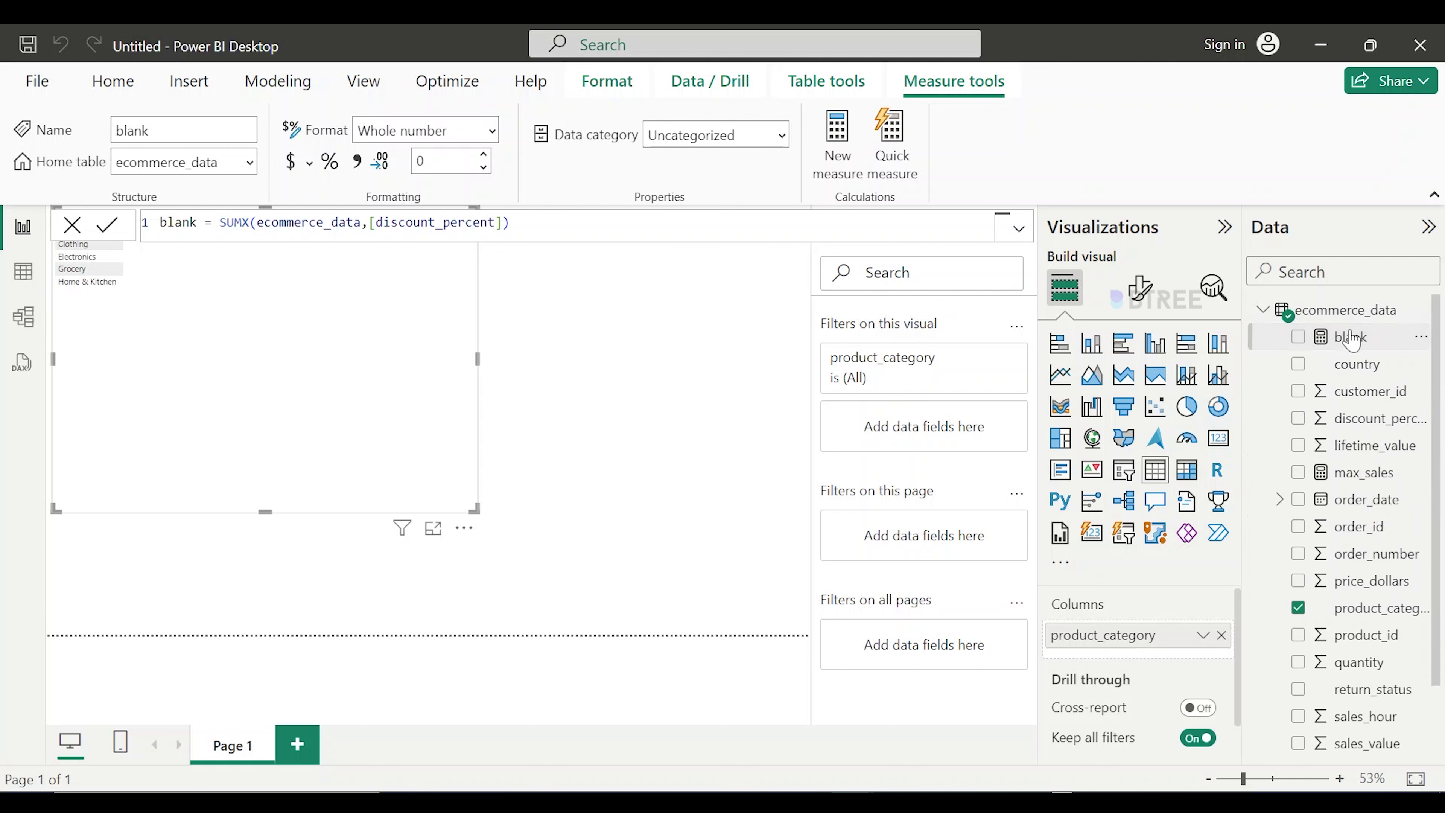
left_click_drag(1297, 344, 193, 391)
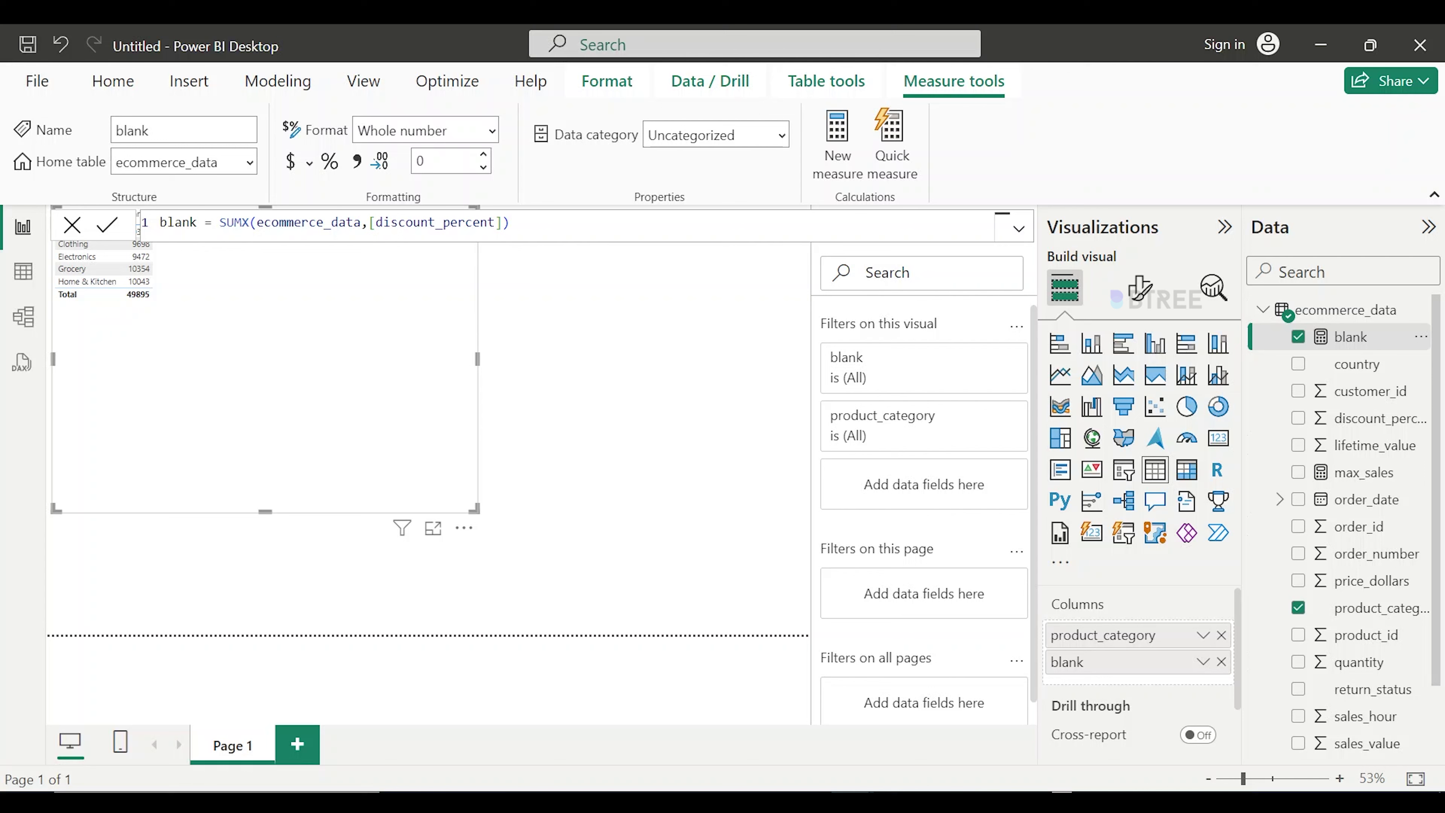
Replace the SUMX function with AVERAGE in the blank measure's formula.
left_click(247, 222)
key("BackSpace")
key("BackSpace")
key("BackSpace")
key("BackSpace")
type("a")
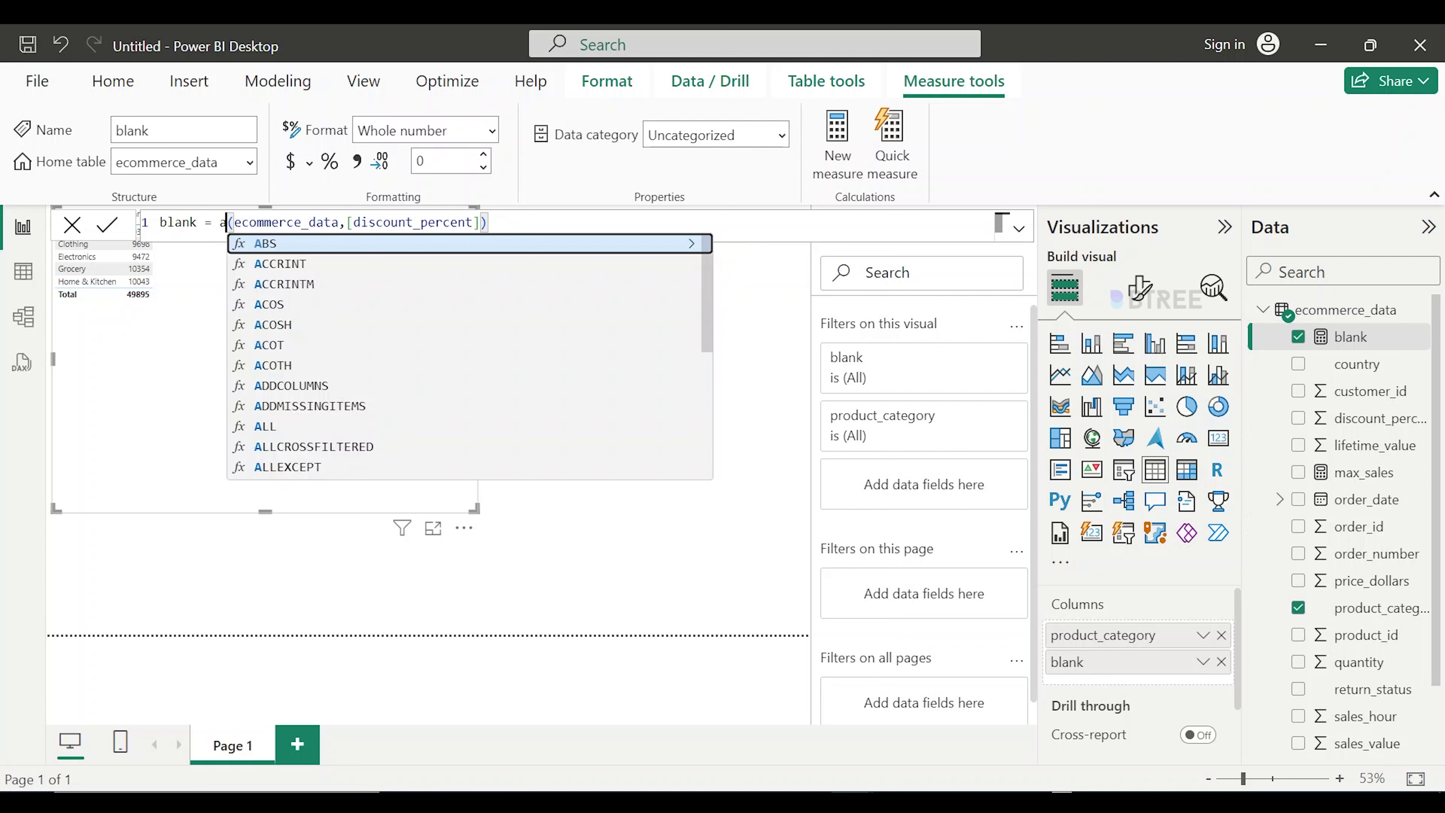
type("v")
key("Tab")
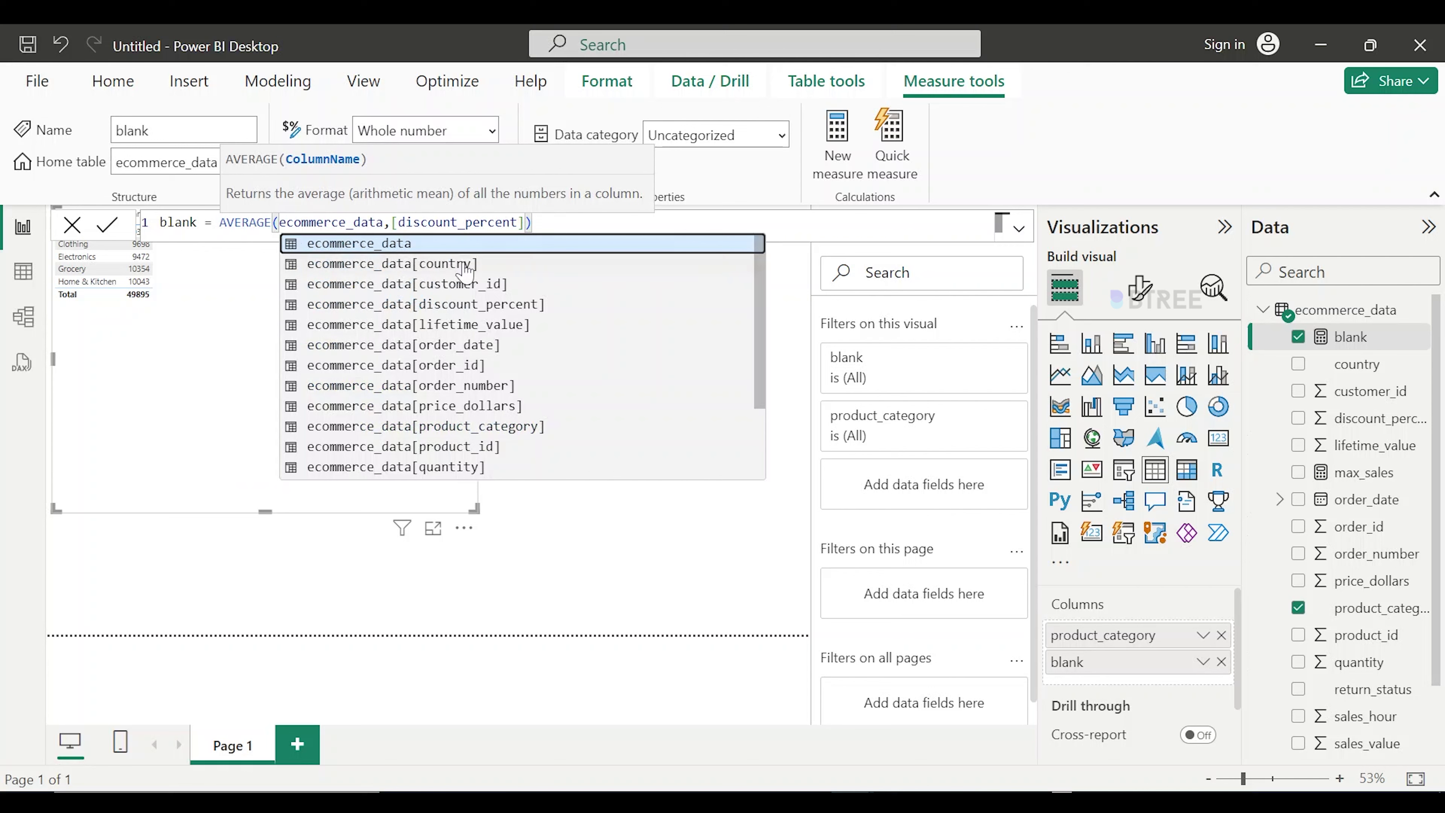
left_click(451, 243)
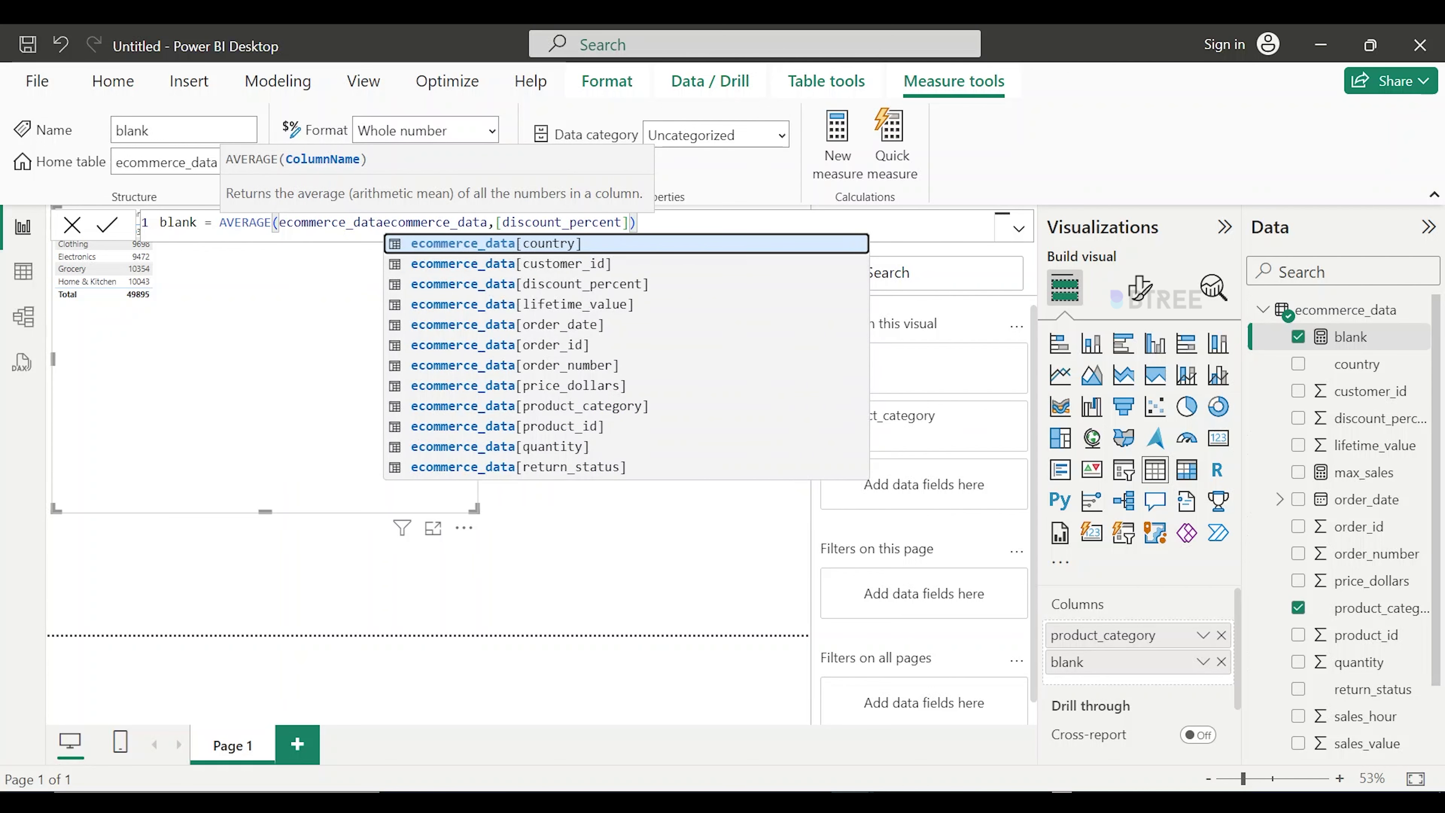
key("BackSpace")
key("BackSpace")
key("BackSpace")
key("BackSpace")
key("BackSpace")
key("BackSpace")
key("BackSpace")
key("BackSpace")
key("BackSpace")
key("BackSpace")
key("BackSpace")
key("BackSpace")
key("BackSpace")
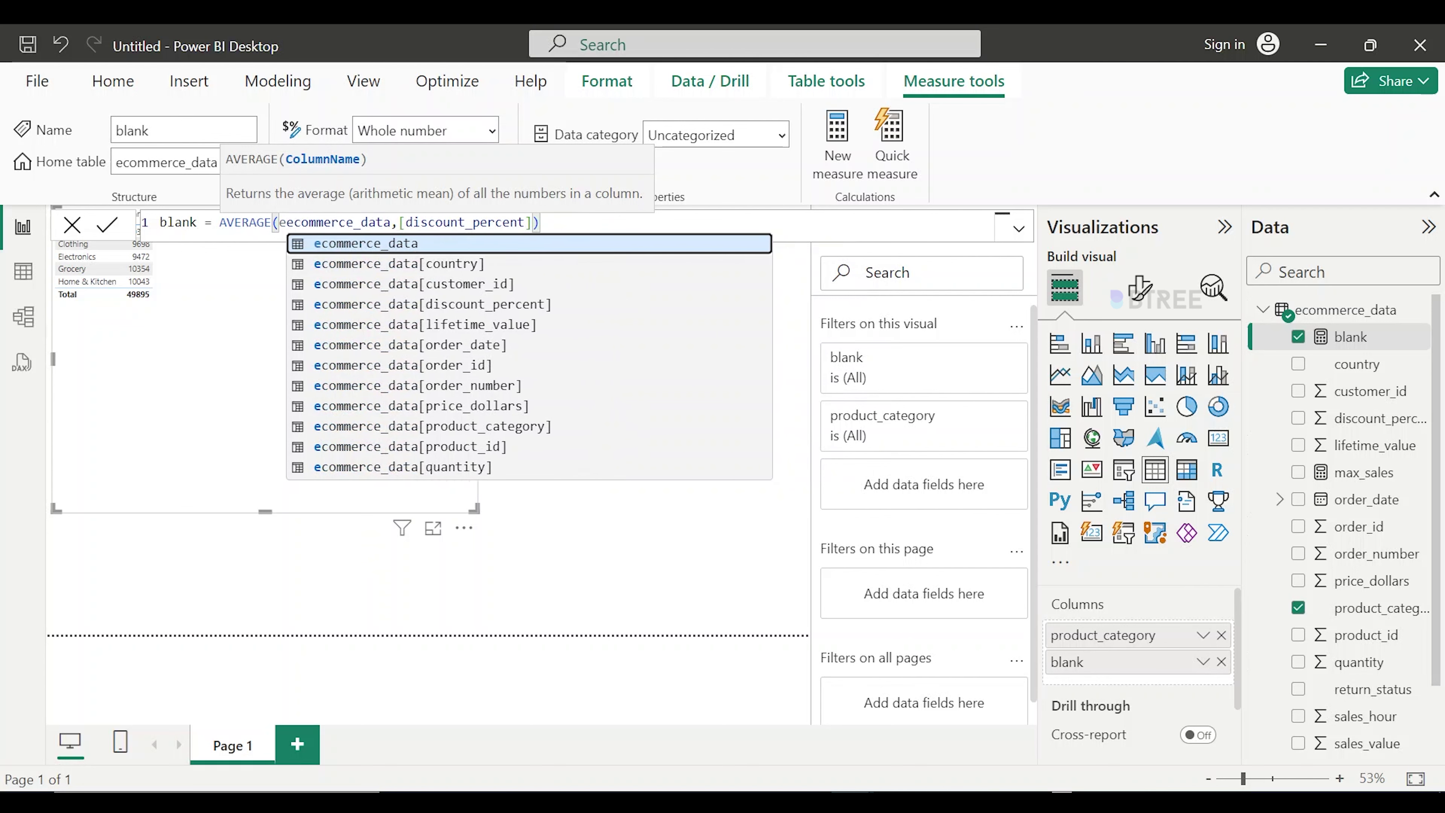
key("BackSpace")
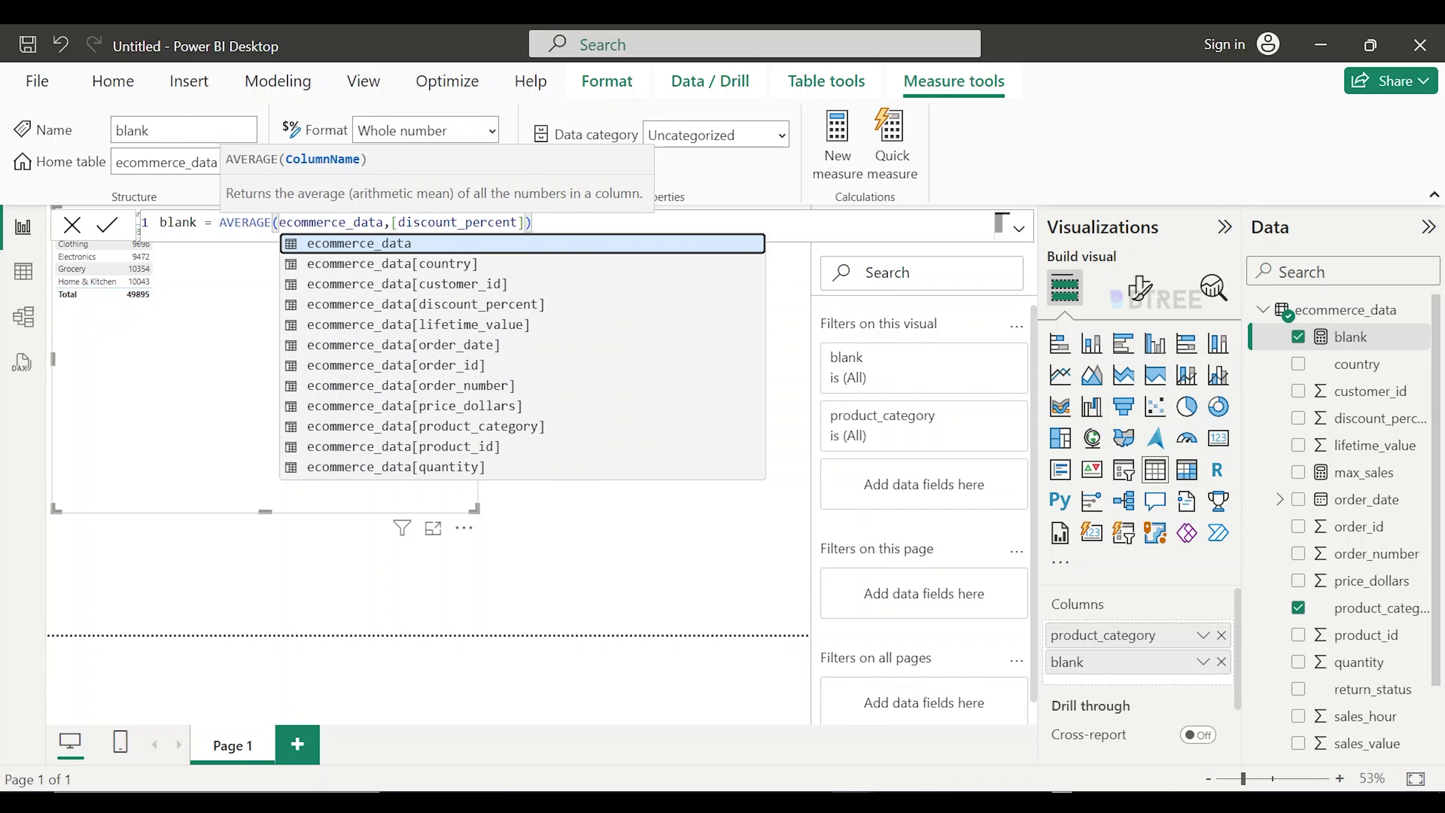
Try to commit the blank measure with the formula AVERAGE(ecommerce_data,[discount_percent]).
left_click(105, 231)
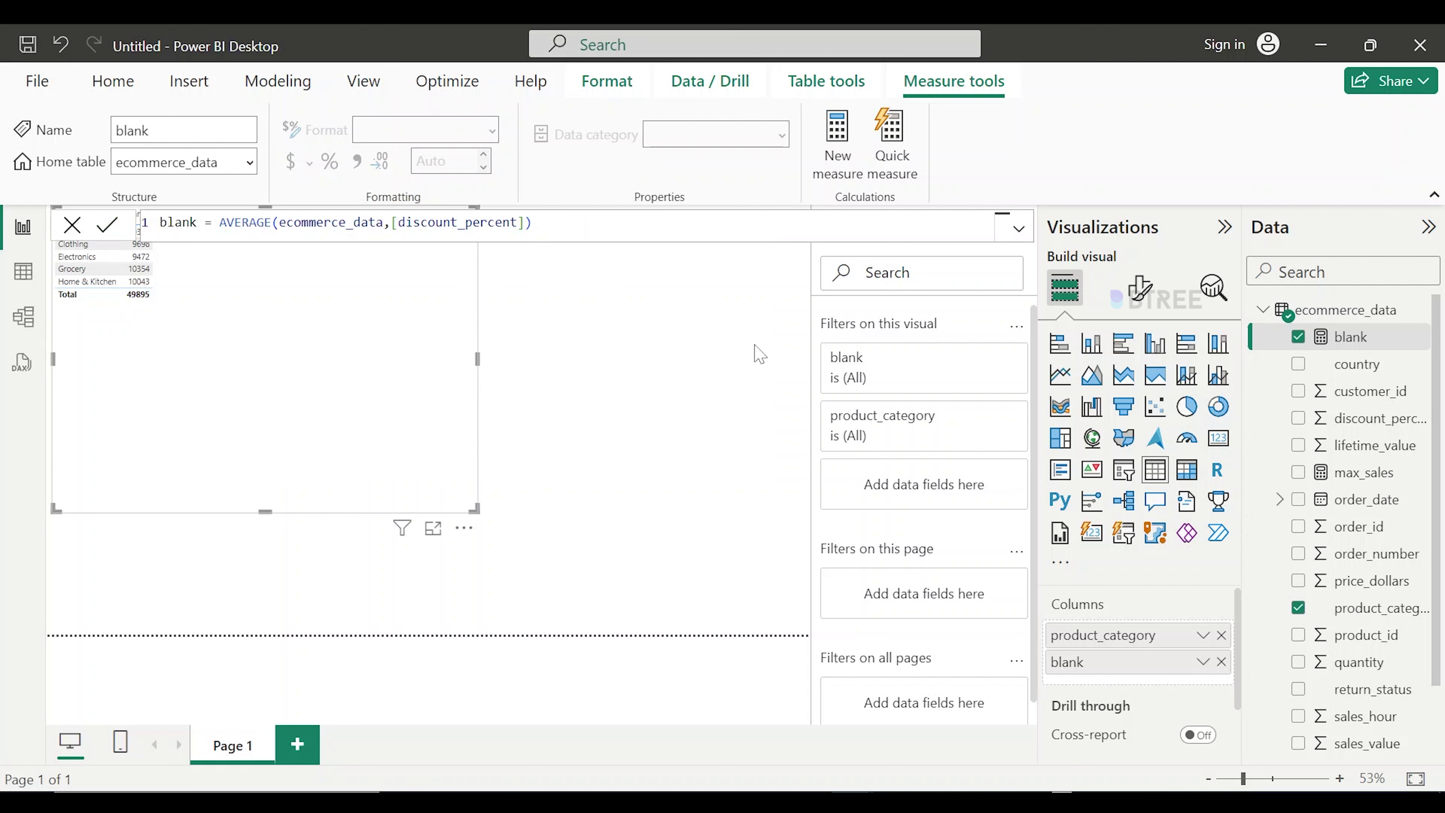
left_click(98, 225)
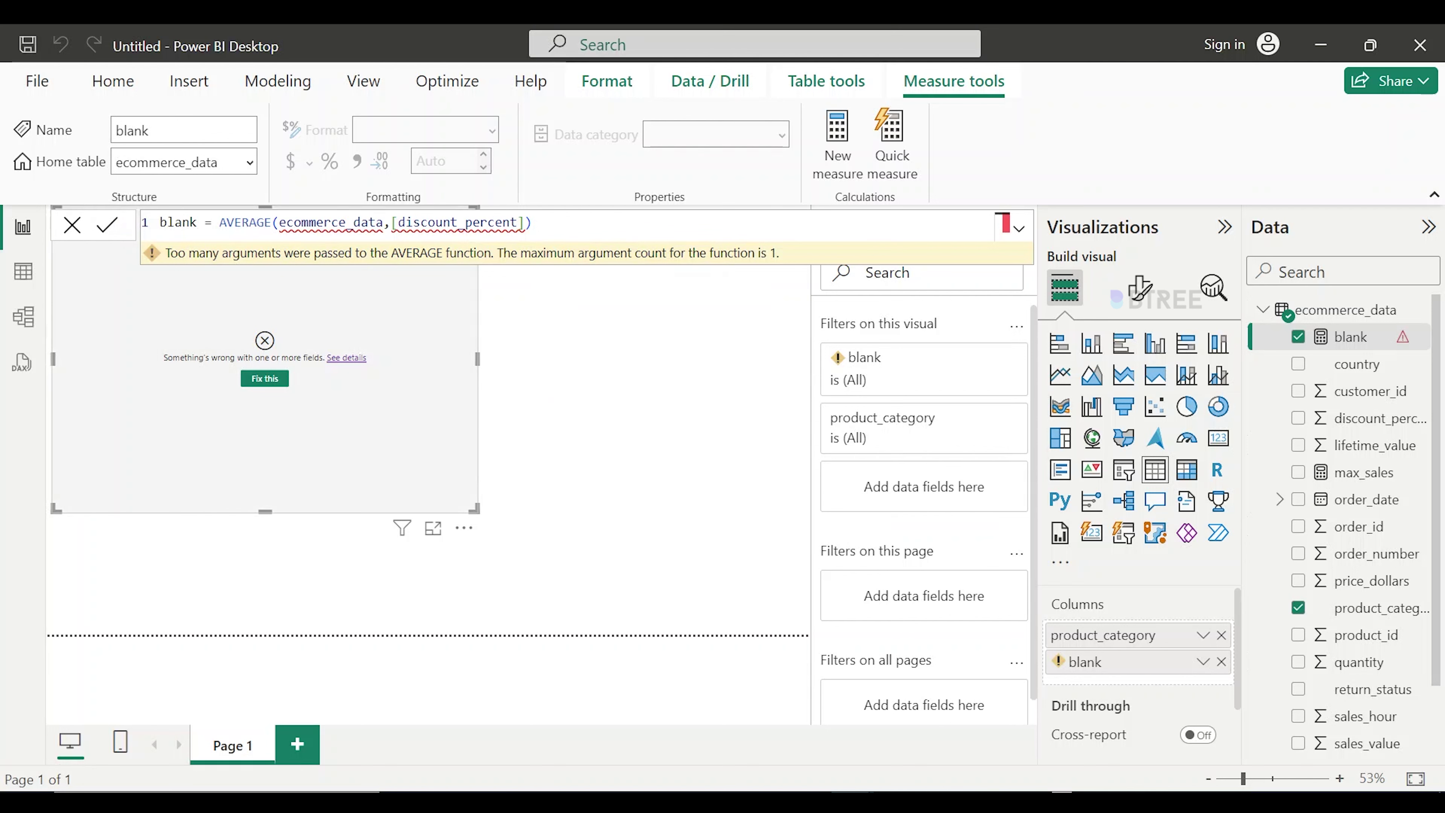
Clear the blank measure's entire definition and begin a new one whose name starts with avg.
key("BackSpace")
key("BackSpace")
key("BackSpace")
key("BackSpace")
key("BackSpace")
key("BackSpace")
key("BackSpace")
key("BackSpace")
key("BackSpace")
key("BackSpace")
key("BackSpace")
key("BackSpace")
key("BackSpace")
key("BackSpace")
key("BackSpace")
key("BackSpace")
key("BackSpace")
key("BackSpace")
key("BackSpace")
key("BackSpace")
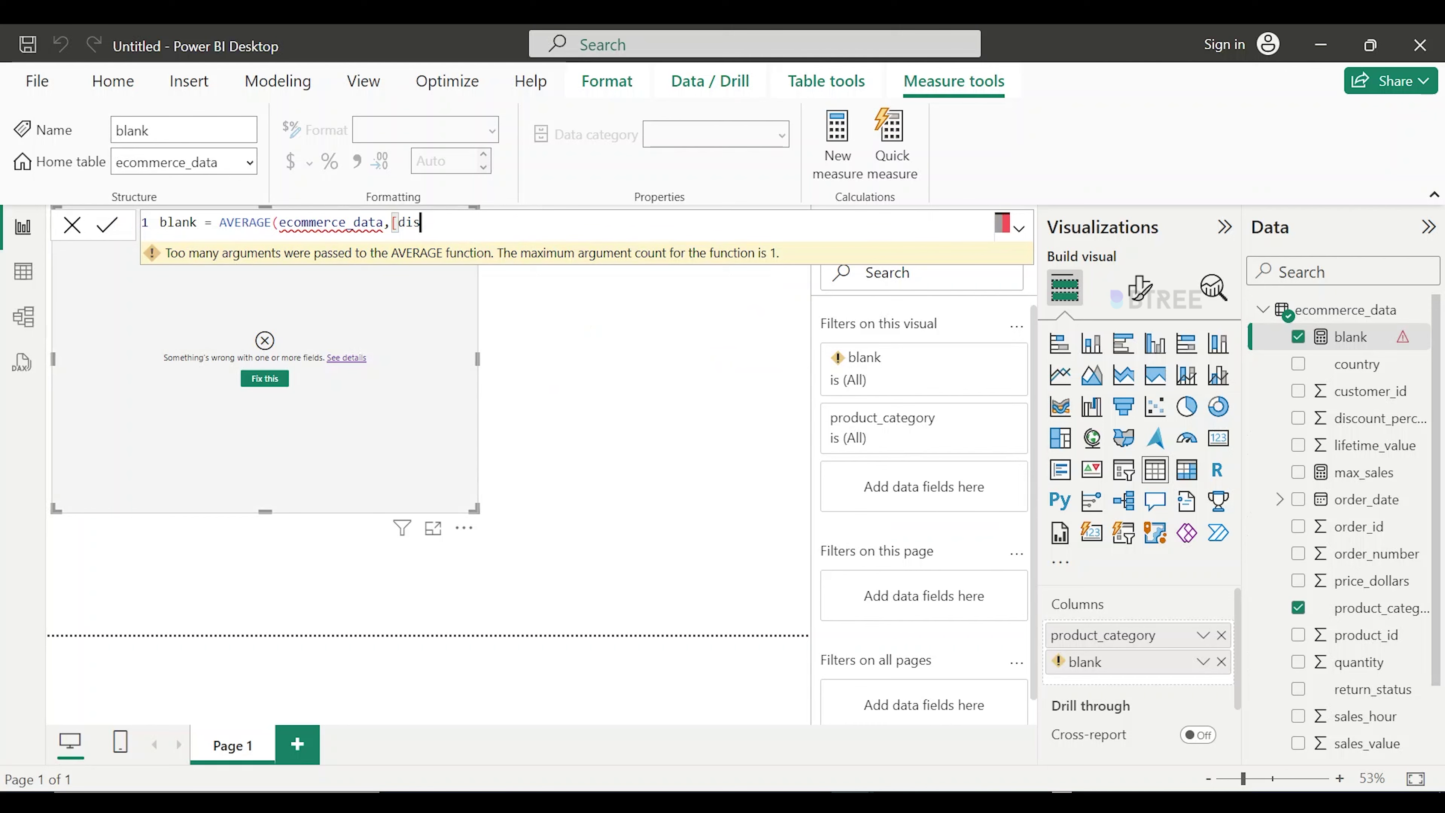
key("BackSpace")
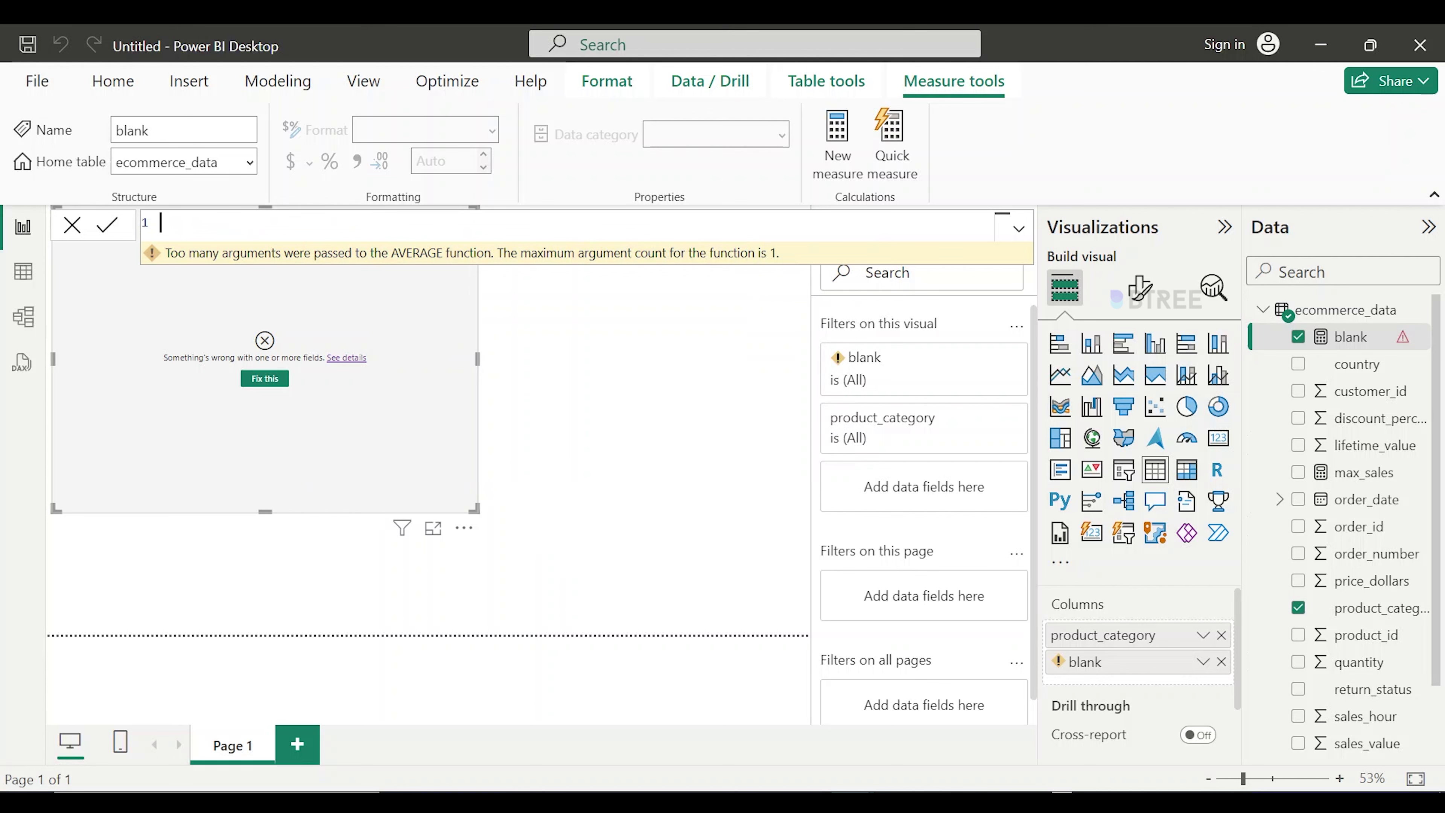
type("avg")
key("alt+Tab")
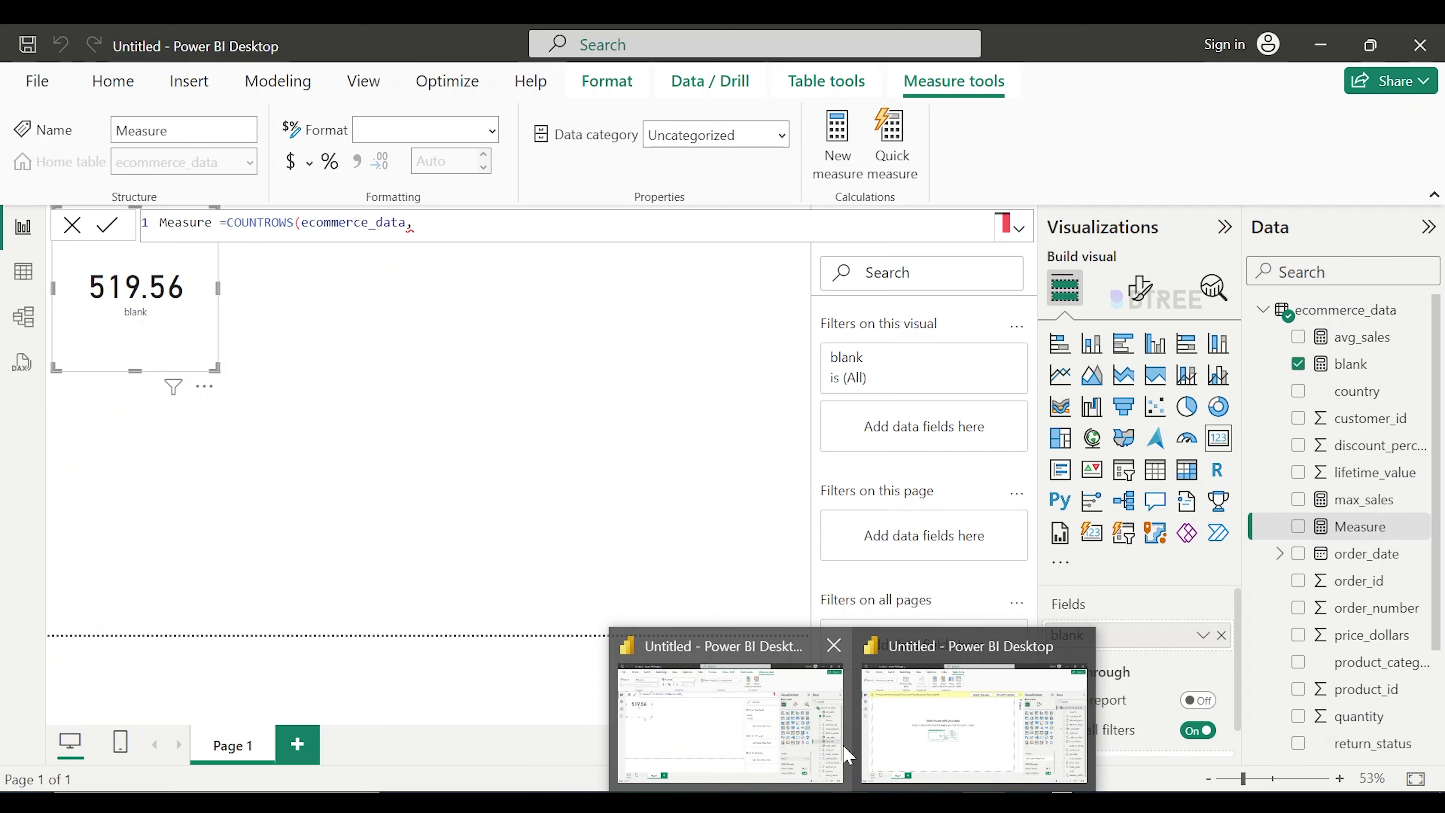
left_click(845, 758)
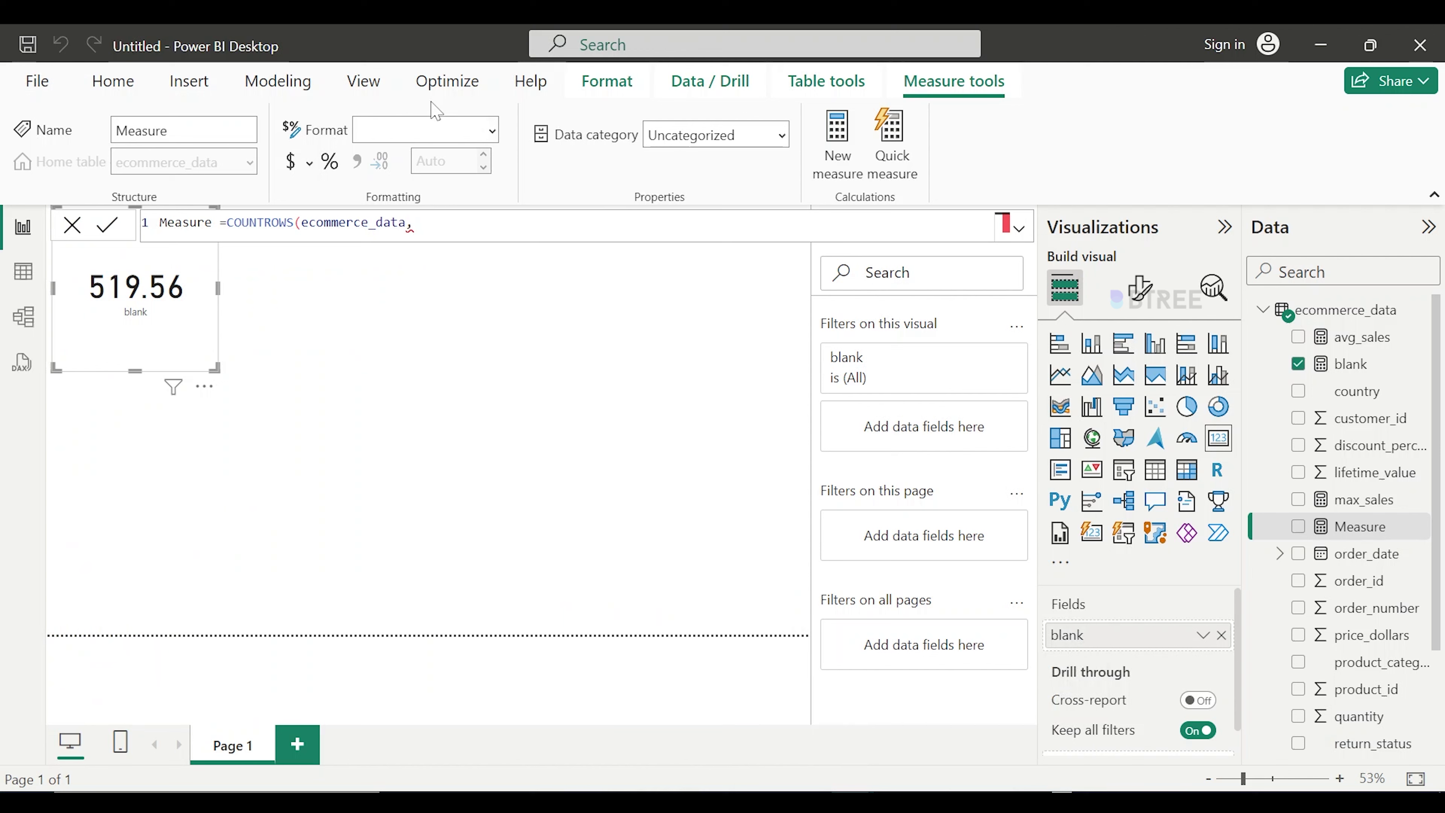
left_click(826, 81)
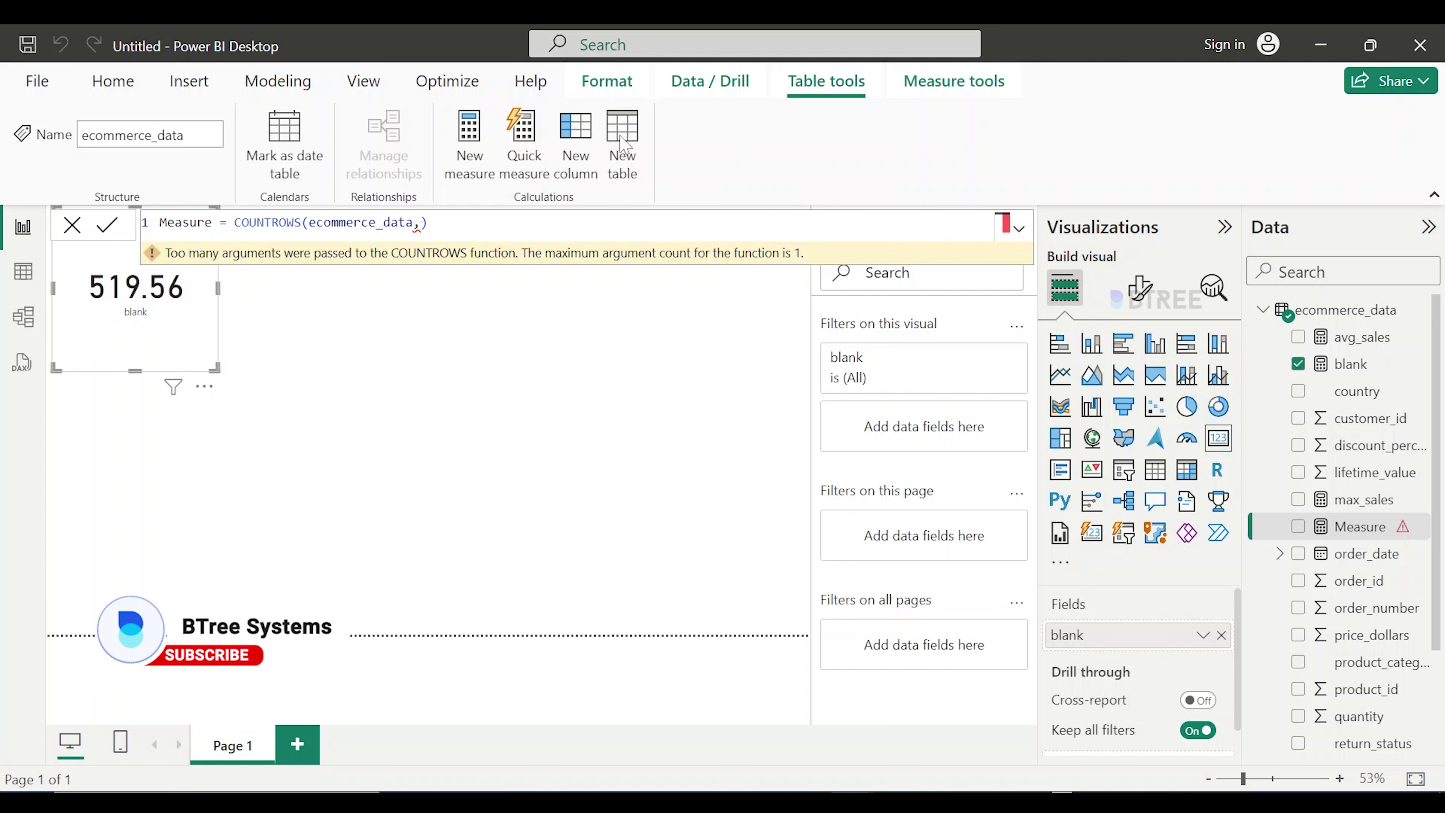
left_click(82, 353)
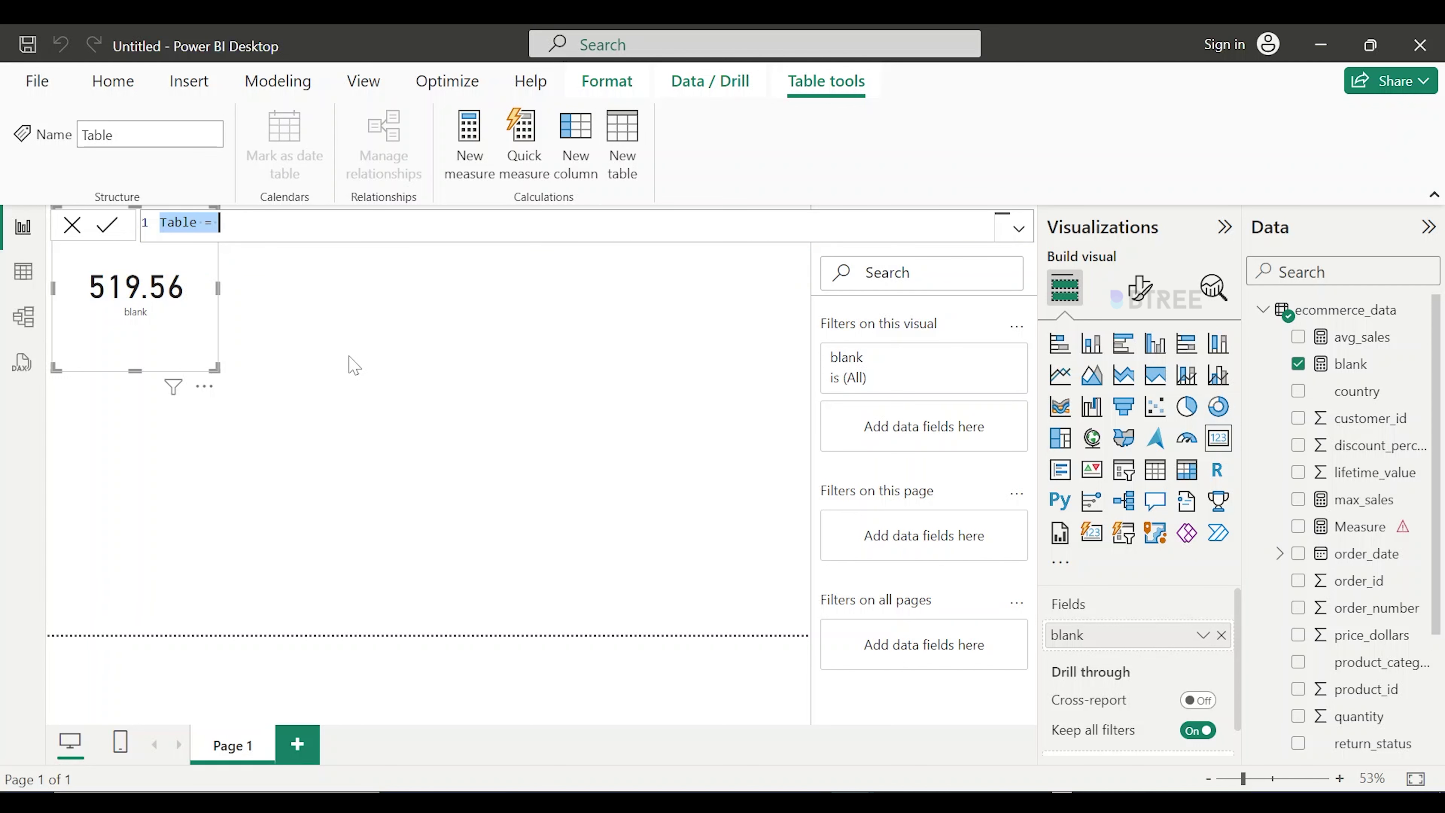
left_click(297, 747)
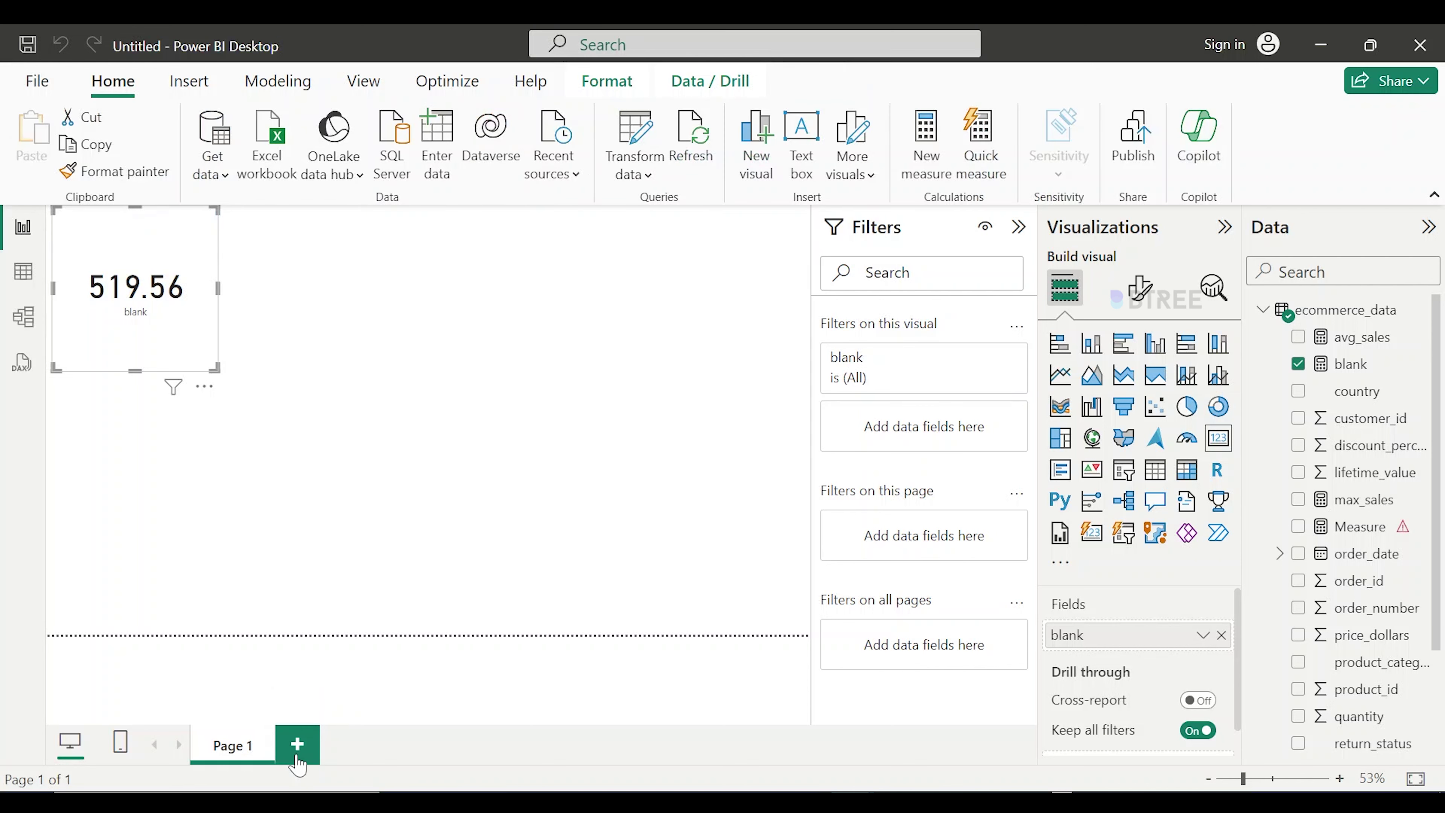
Remove the card visual of the blank measure from the report page.
left_click(204, 386)
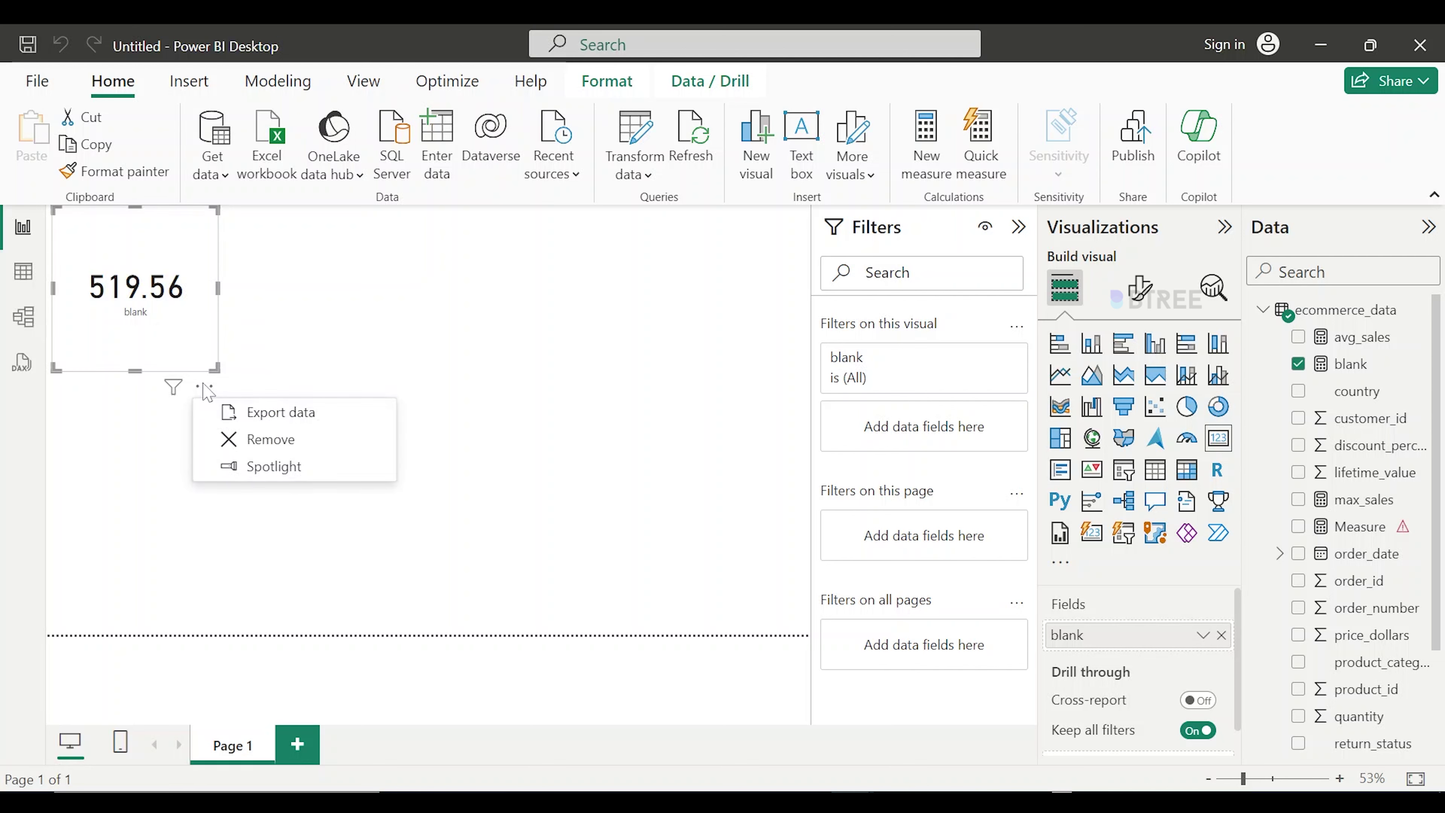
left_click(269, 439)
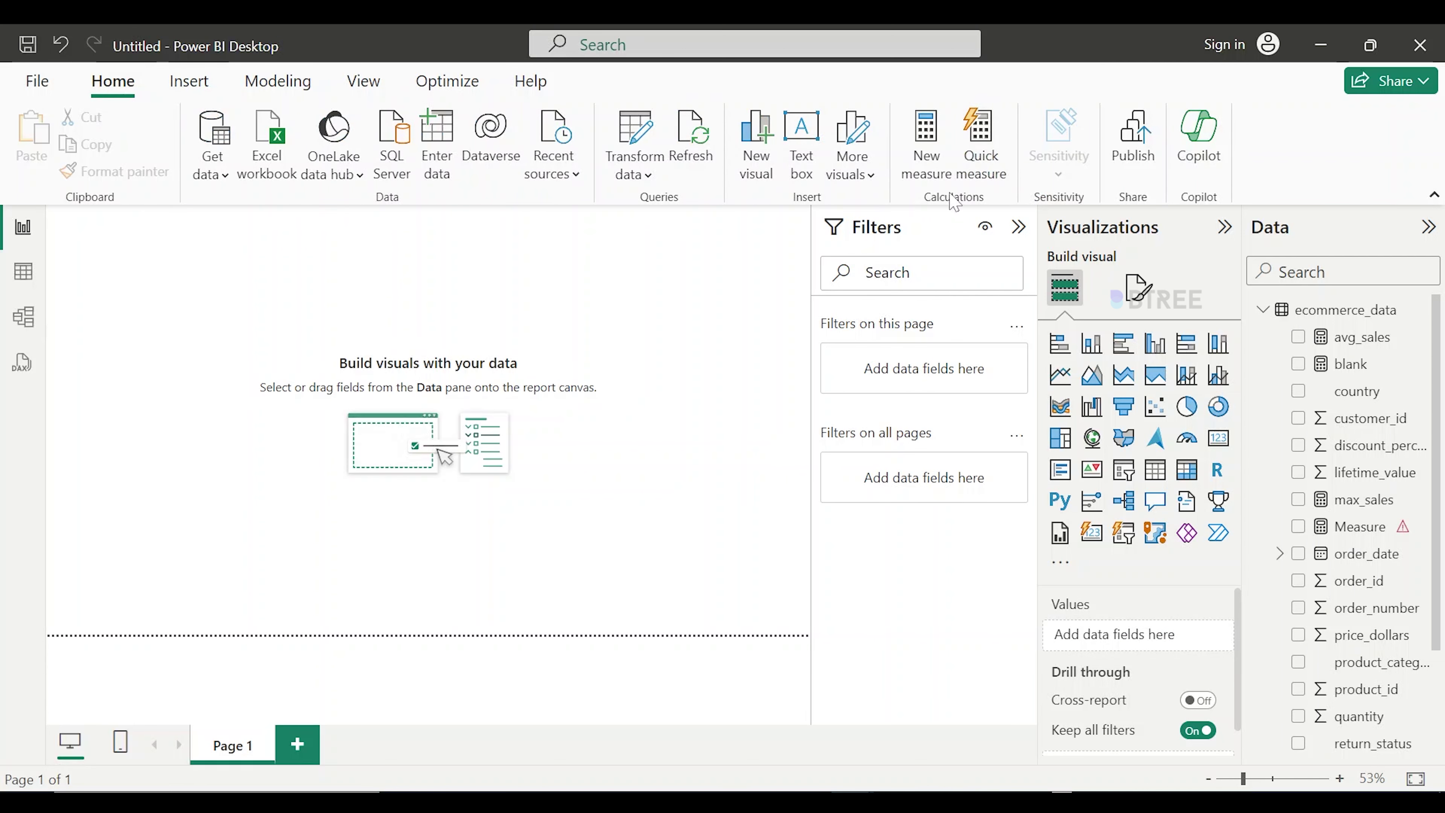
Start a new calculated table named celenderTable whose formula uses the CALENDAR function.
left_click(448, 82)
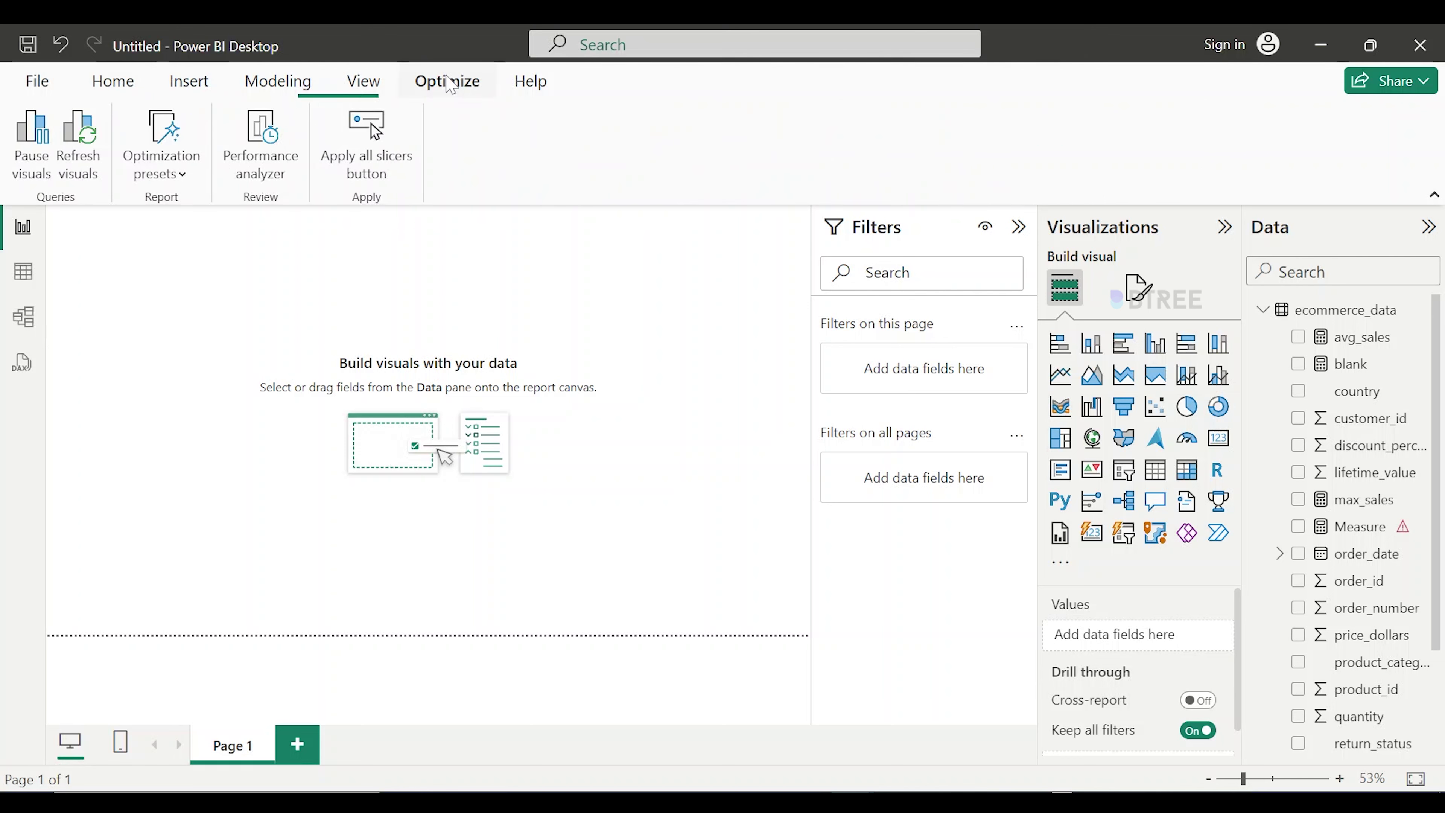
left_click(288, 82)
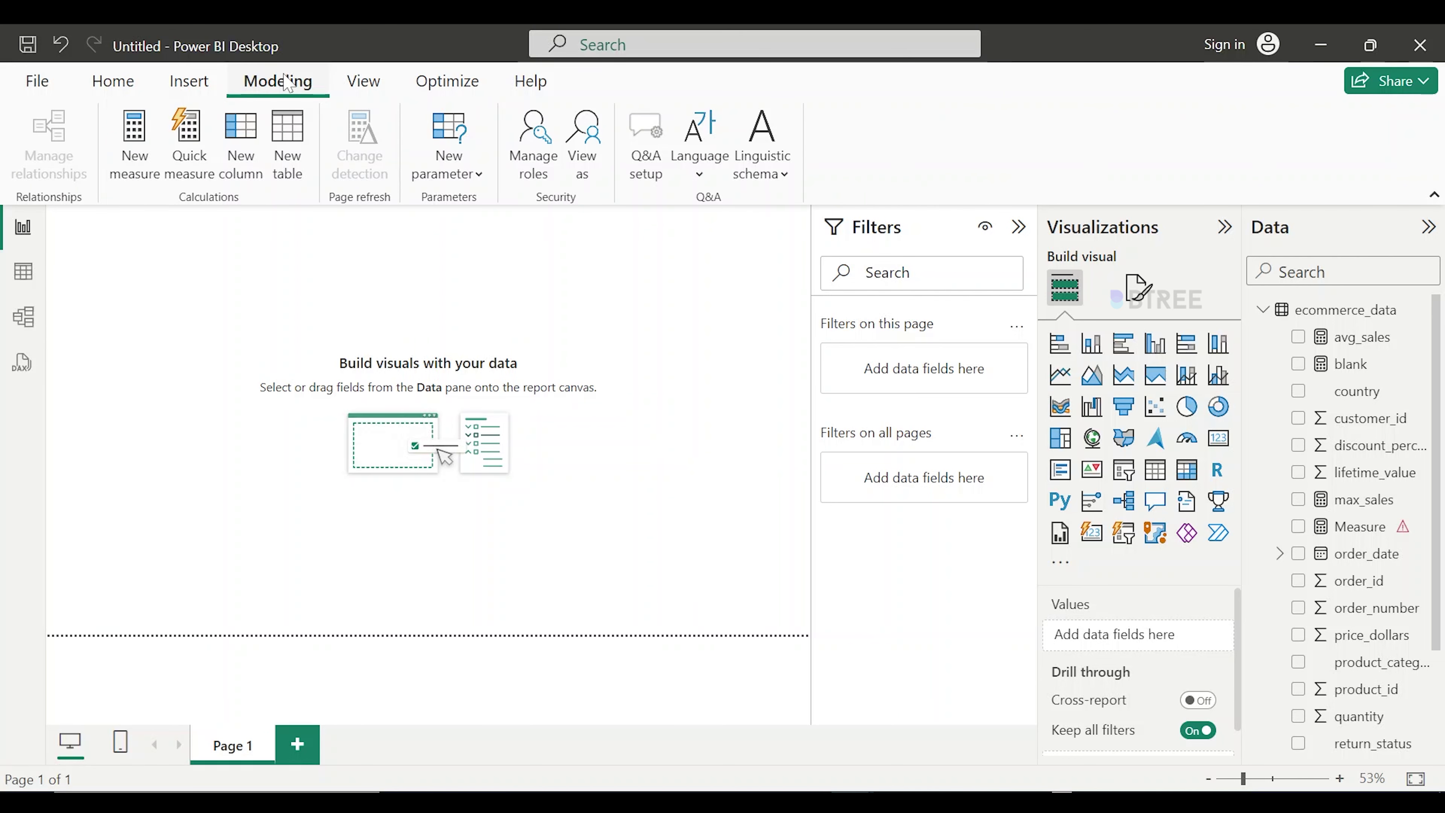
left_click(294, 141)
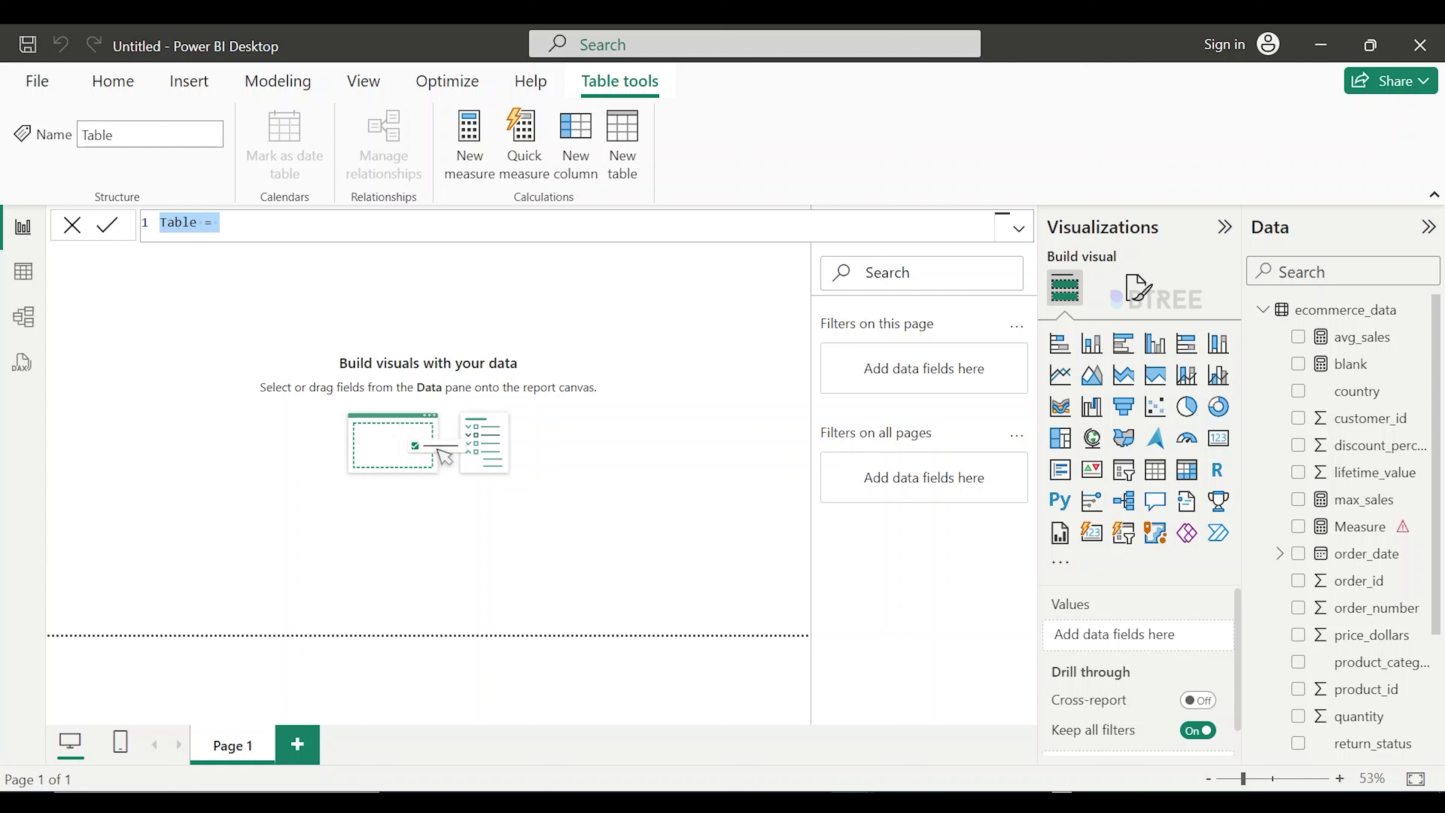
key("BackSpace")
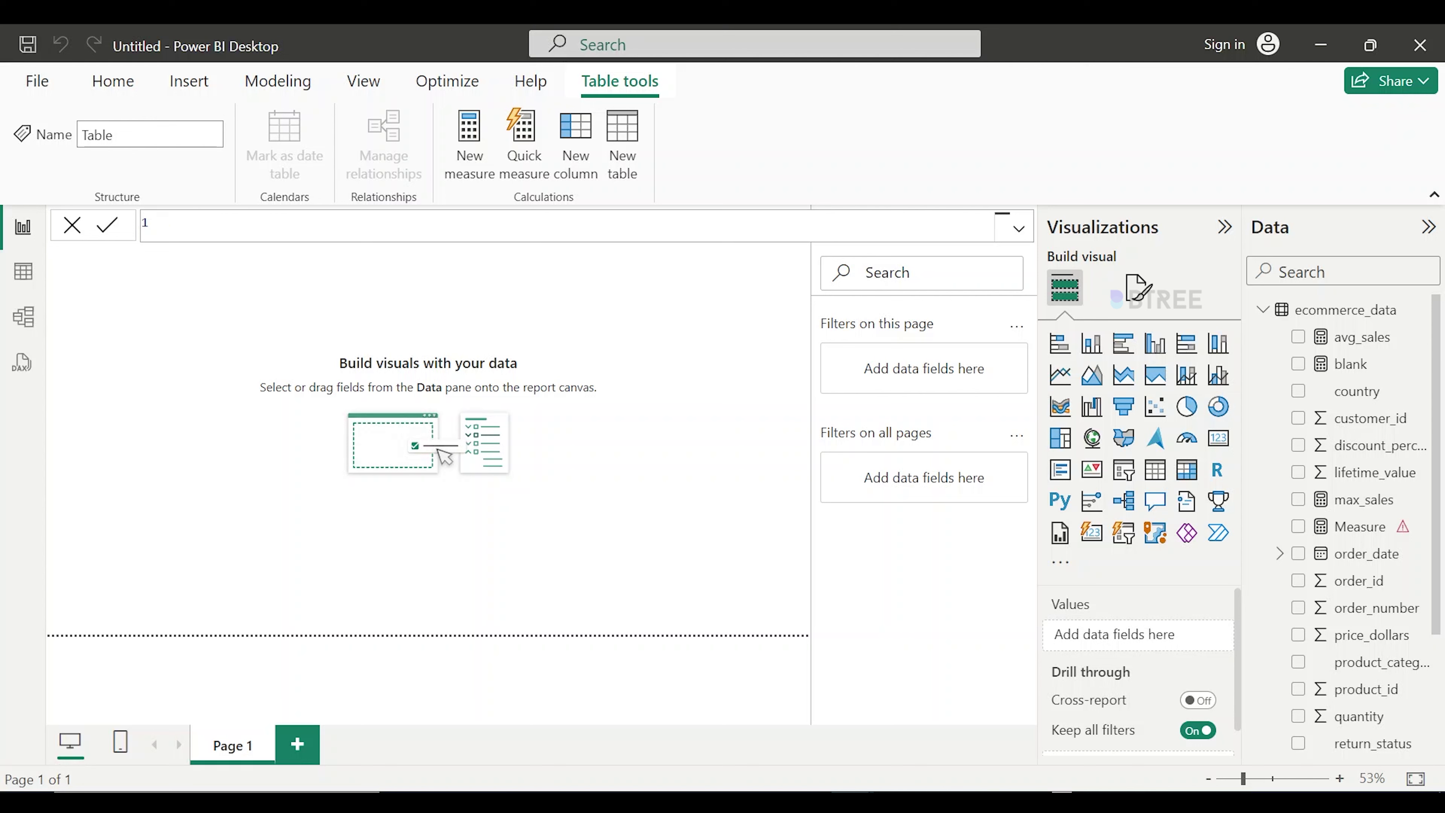
type("celenderTable=ca")
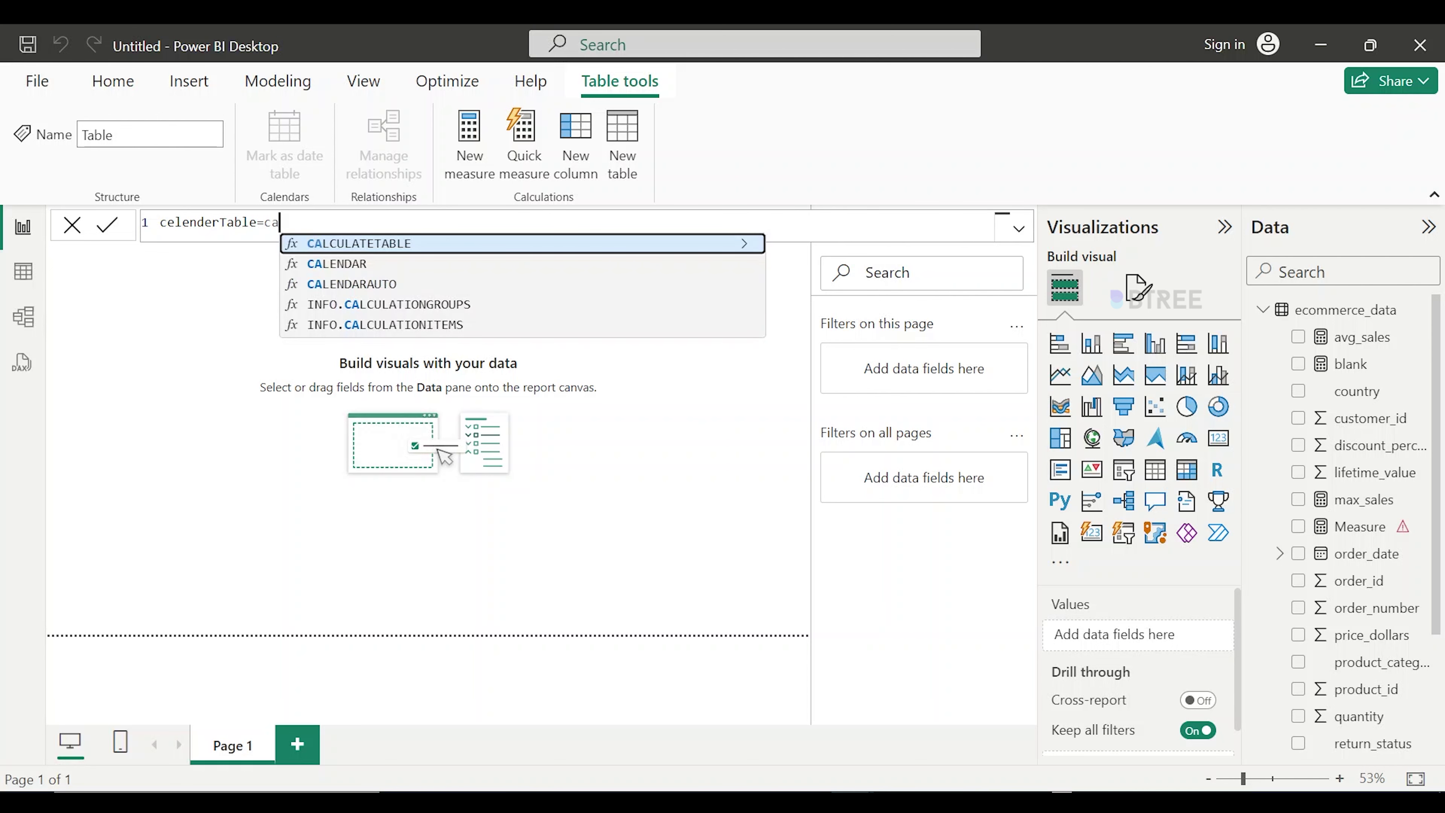
key("Down")
key("Tab")
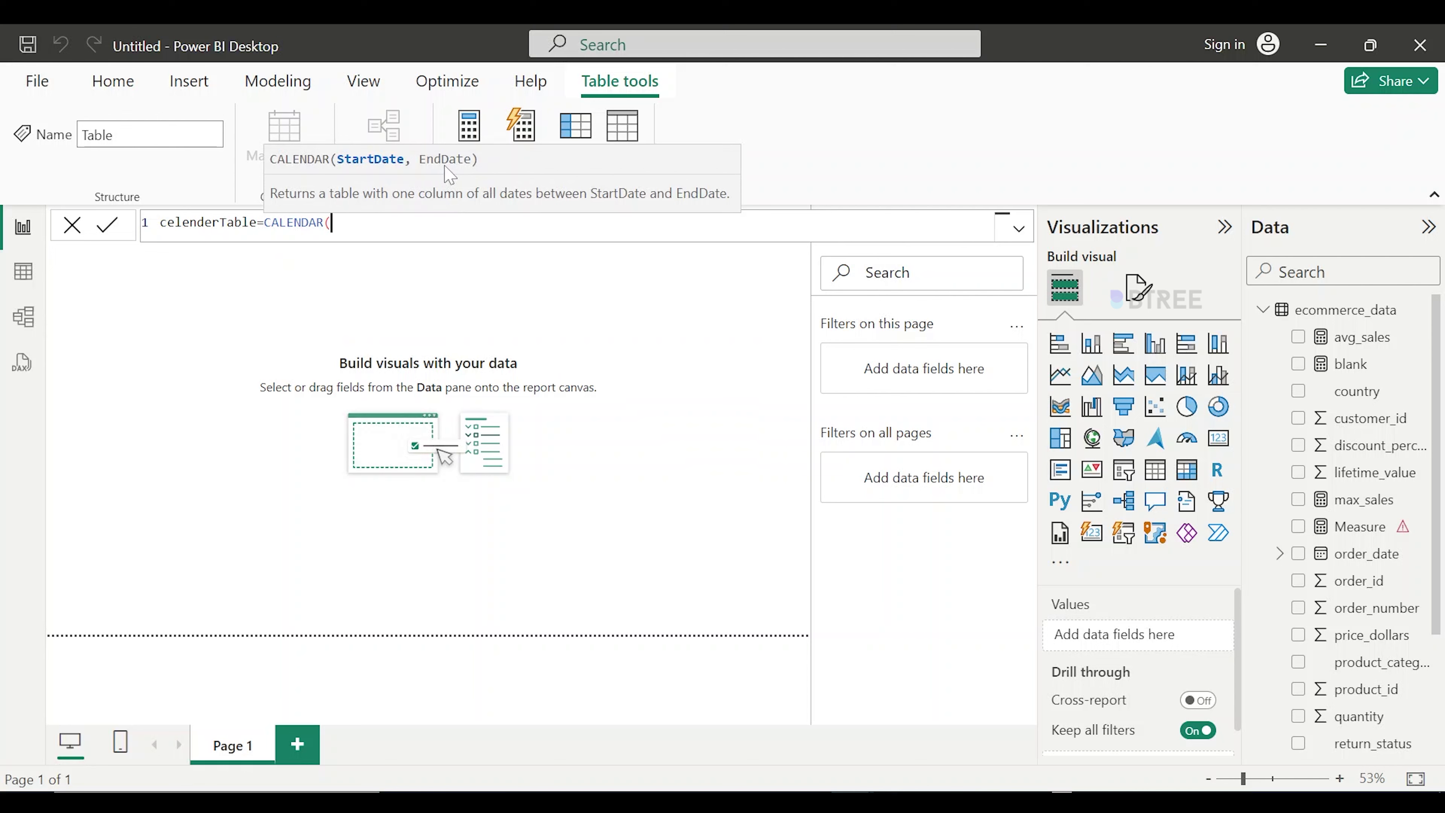
Complete the CALENDAR range with DATE(2023,05,01) as start and DATE(2024,05,01) as end, and commit the celenderTable formula.
type("dat")
key("Down")
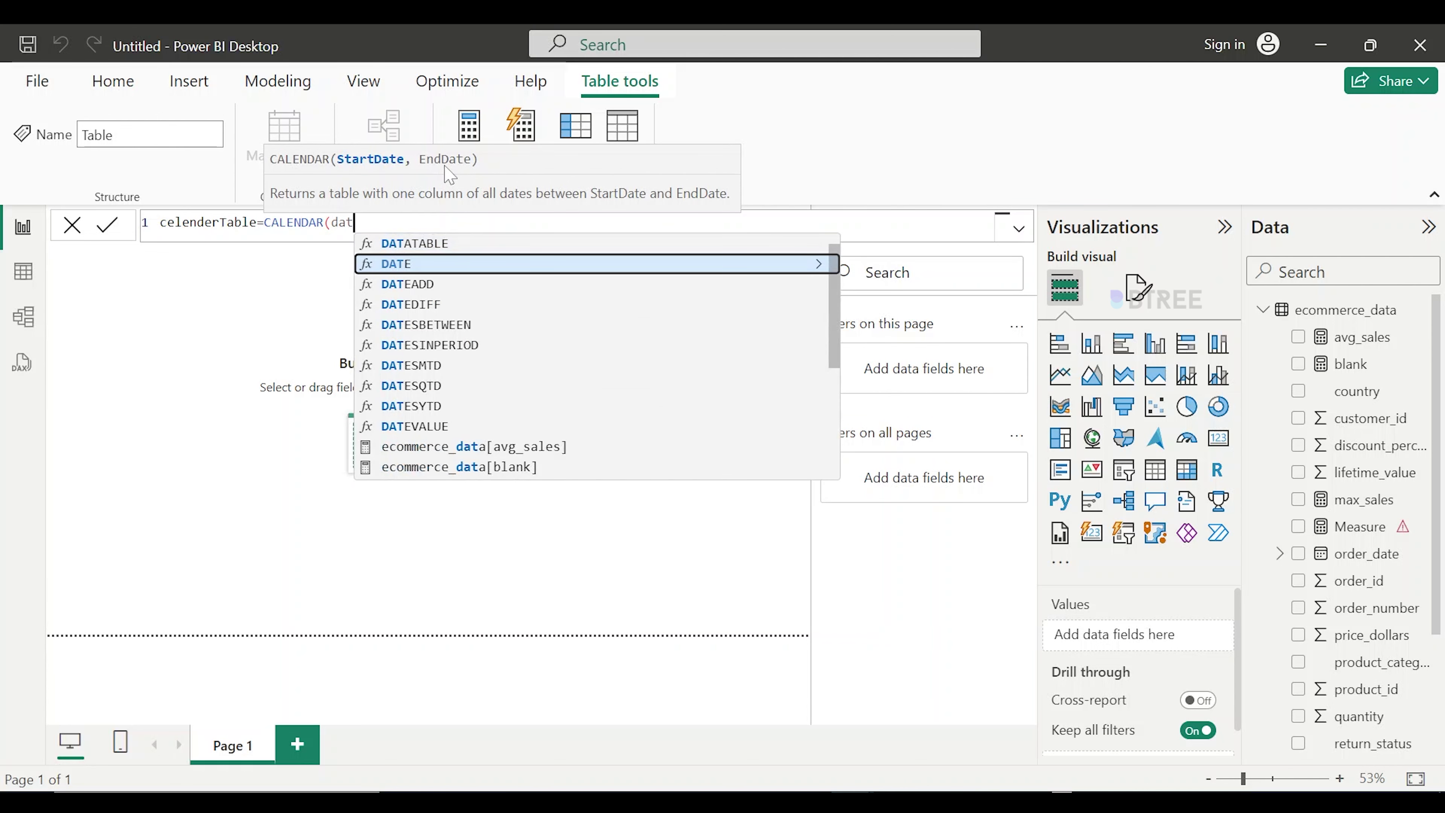
key("Tab")
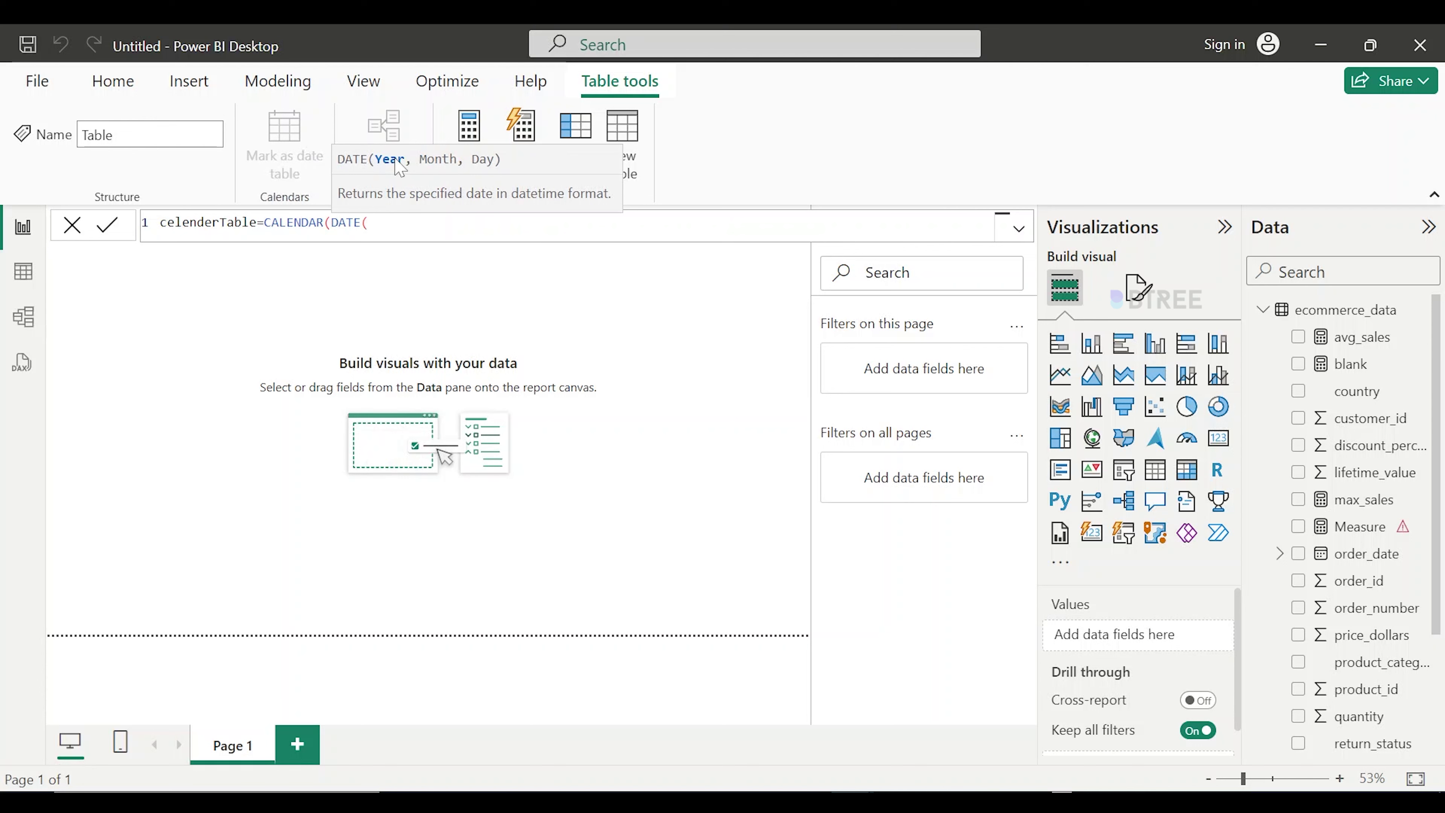
type("1")
key("BackSpace")
type("2023,05")
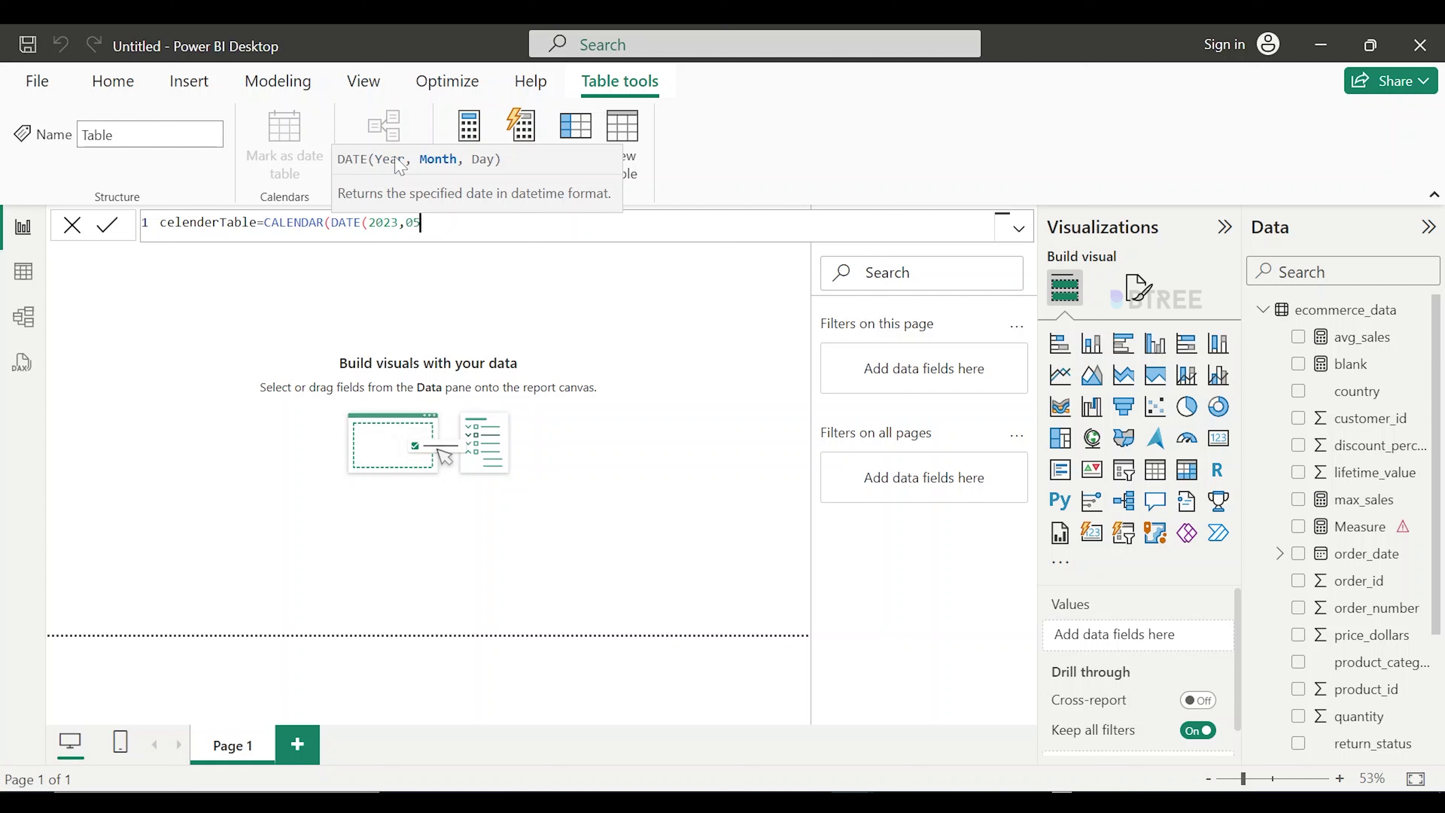
type(",01")
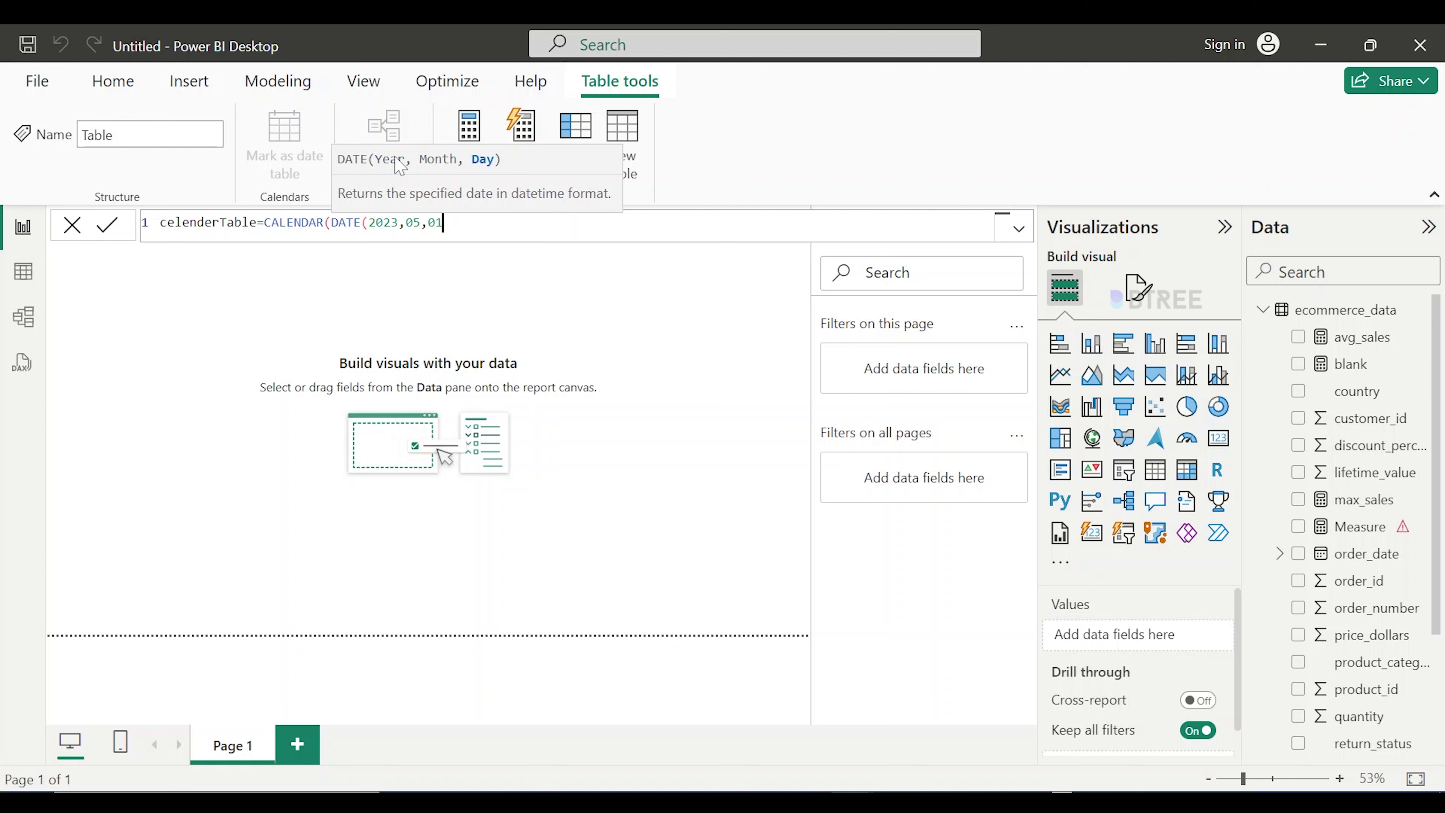
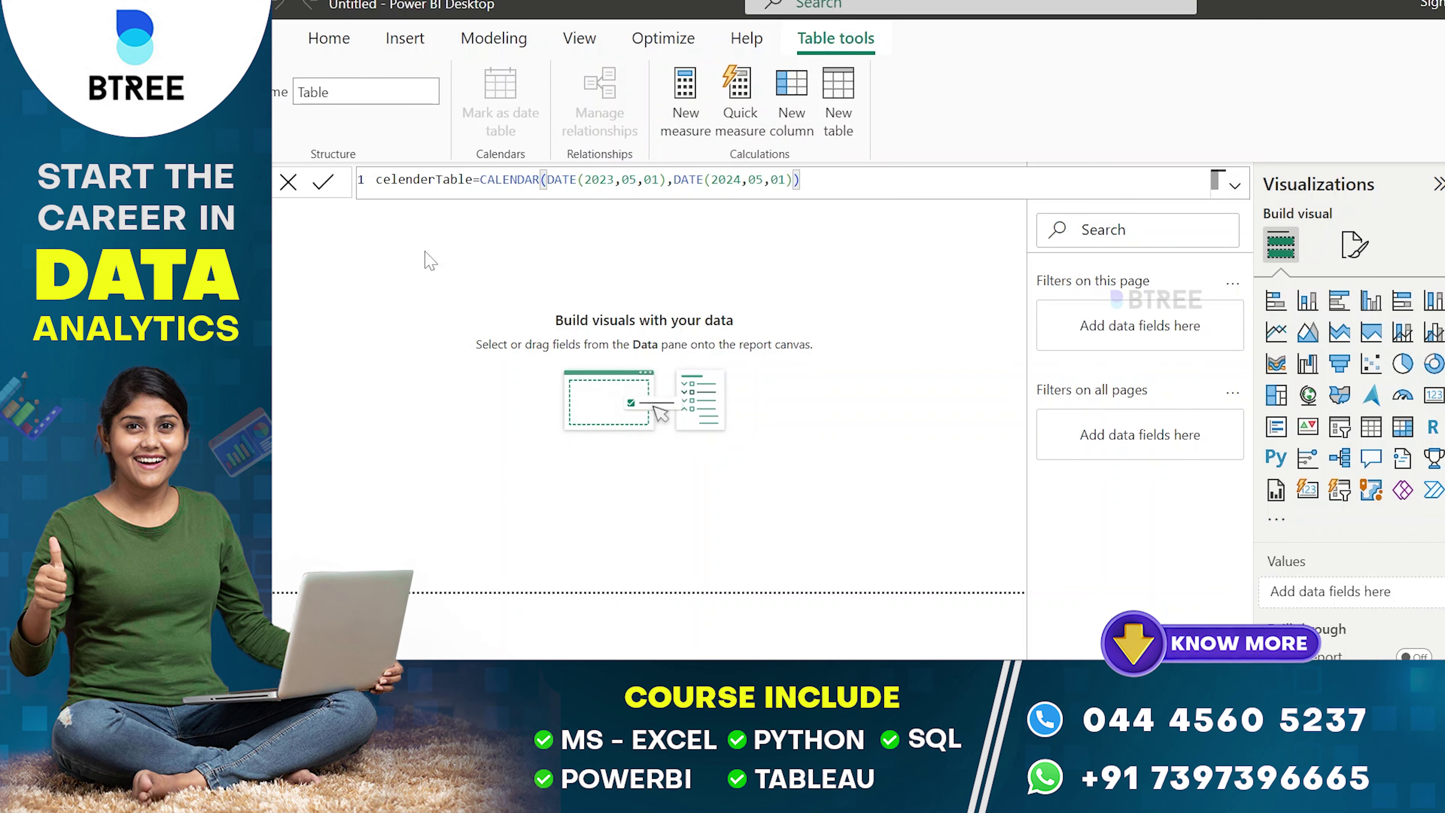
left_click(327, 185)
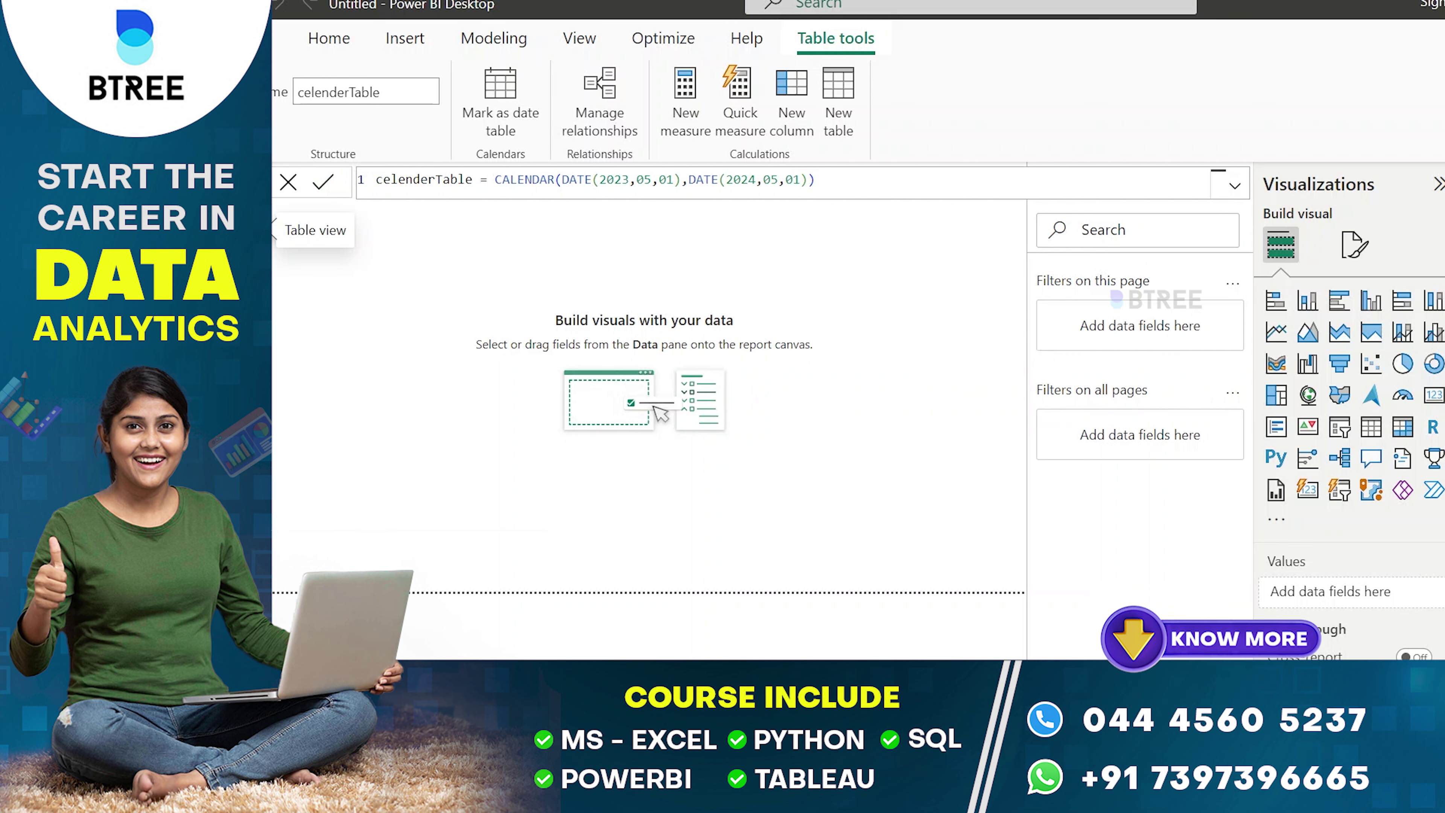
Show the celenderTable rows in the data grid and widen the Date column.
left_click(267, 225)
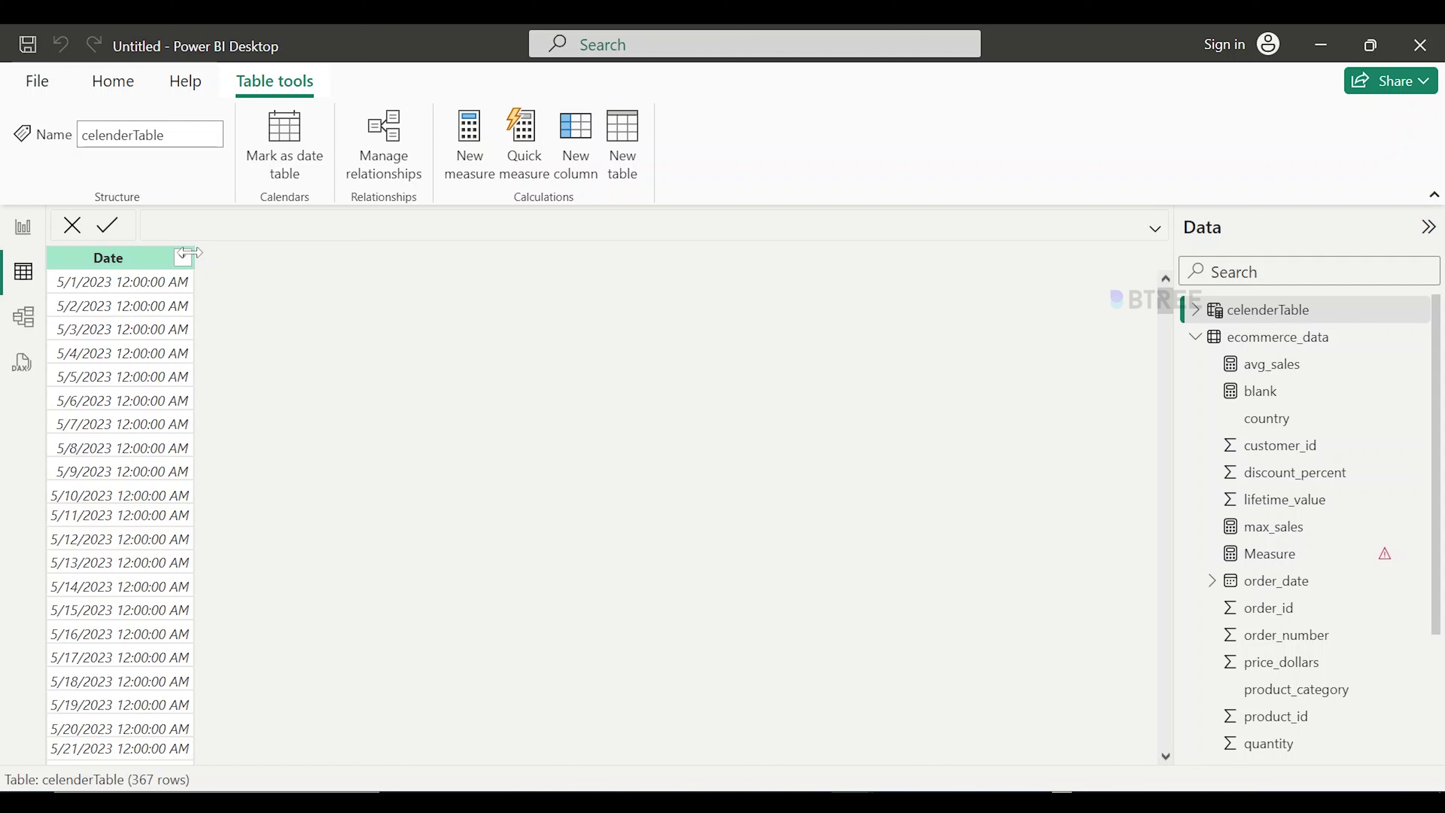
left_click_drag(187, 253, 364, 287)
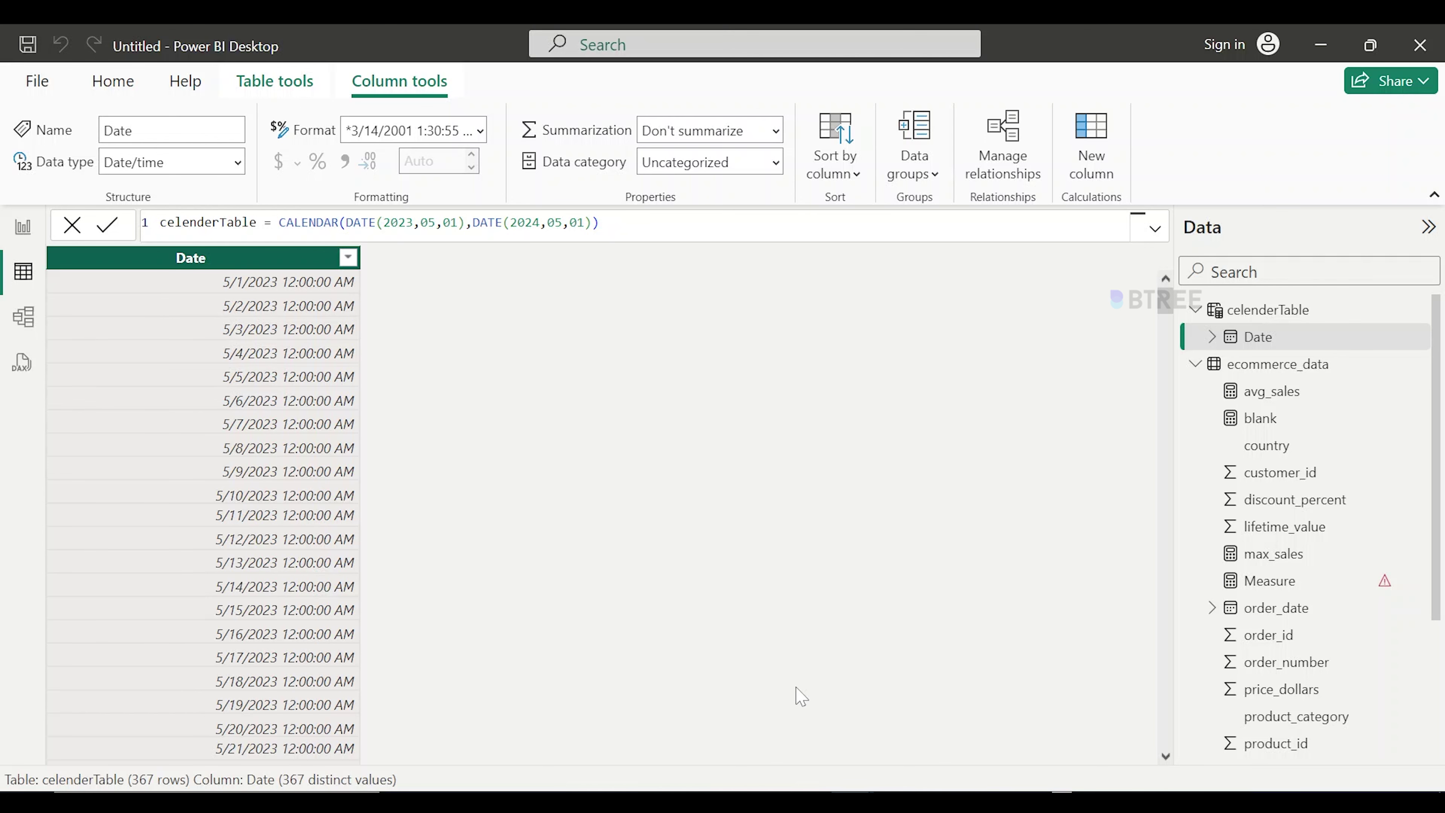
Switch to the Book2 workbook in Excel and enter =NOW() in cell E5.
mouse_move(823, 777)
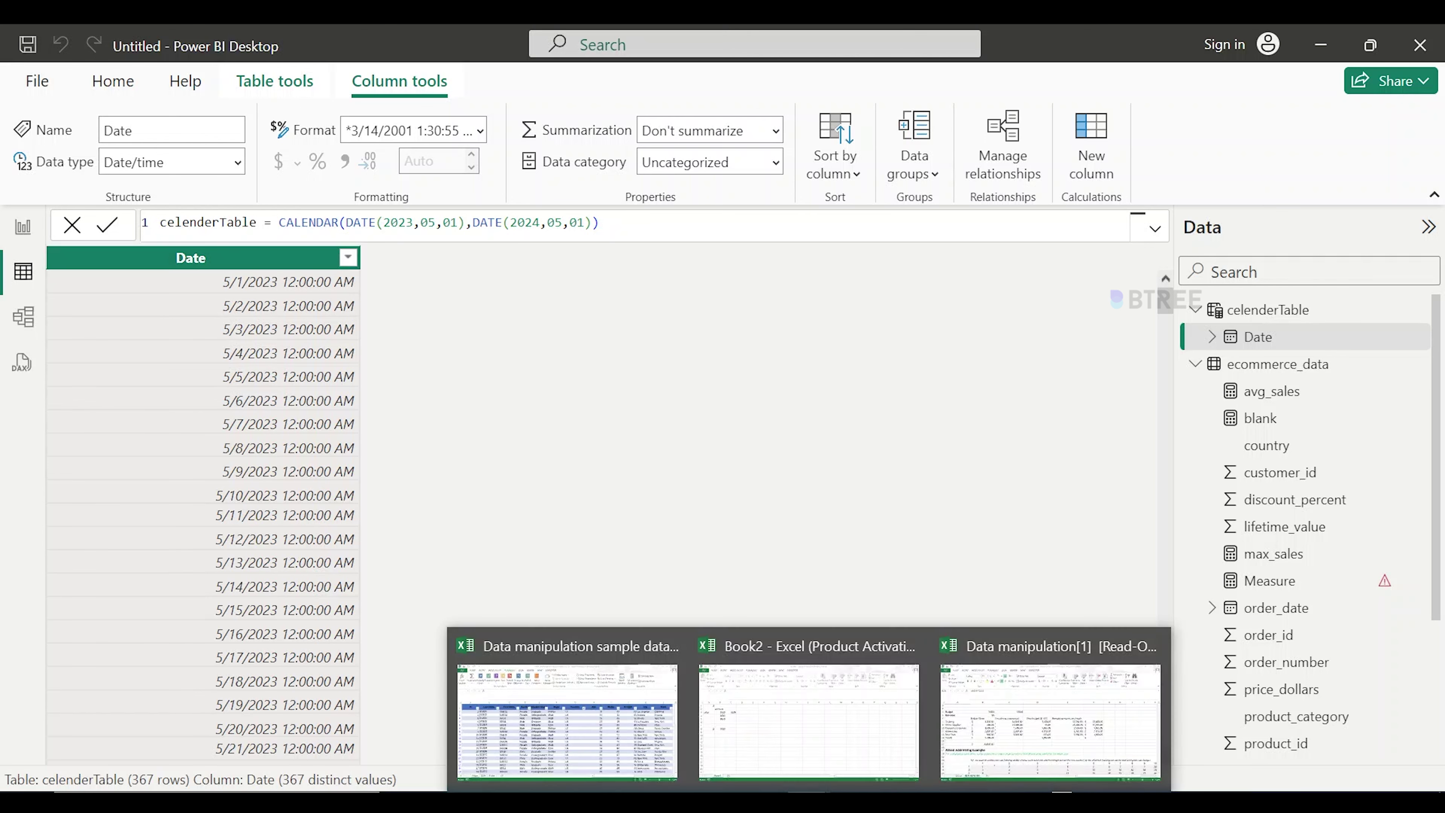
left_click(862, 718)
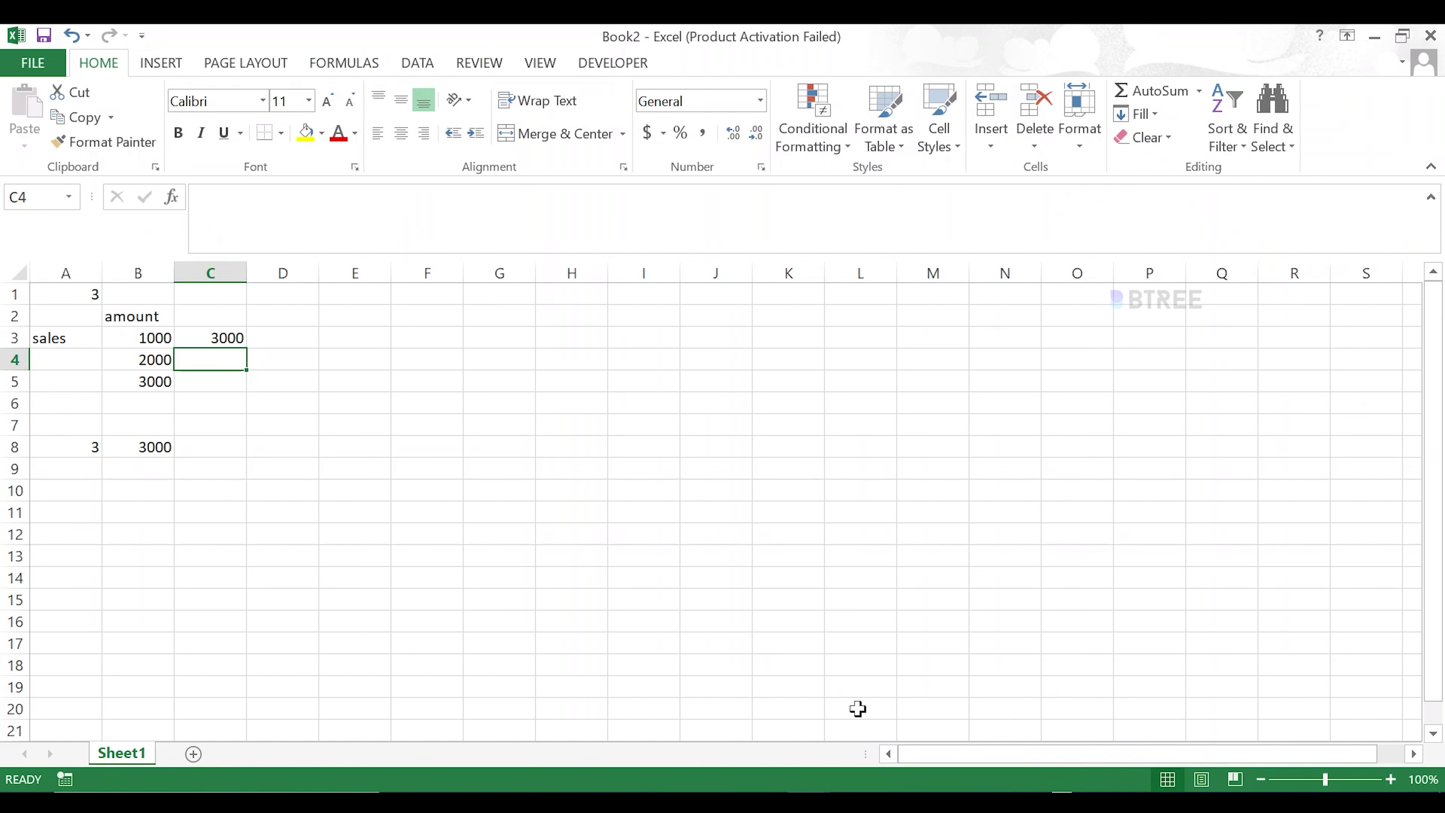
left_click(352, 388)
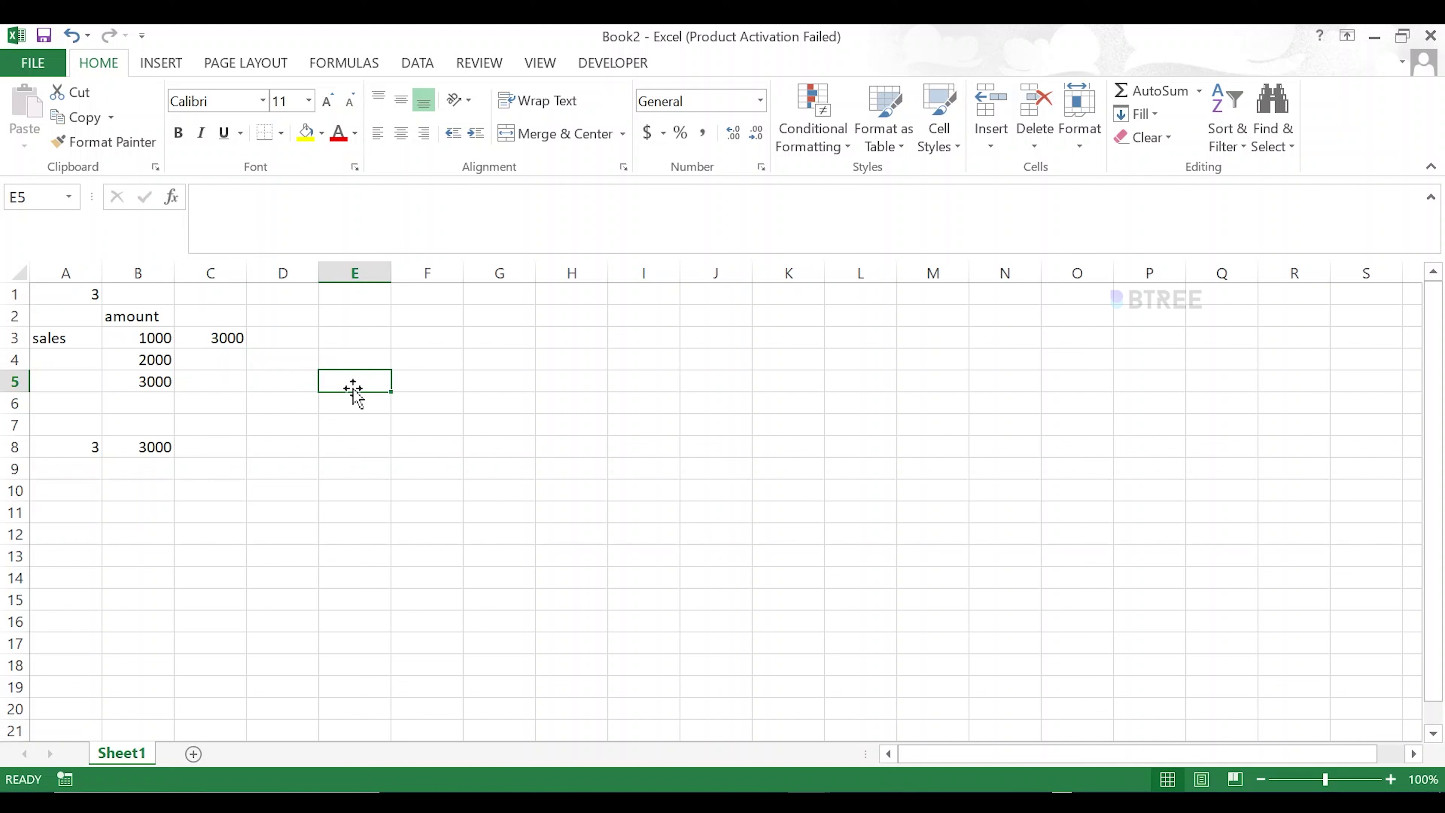
type("=now")
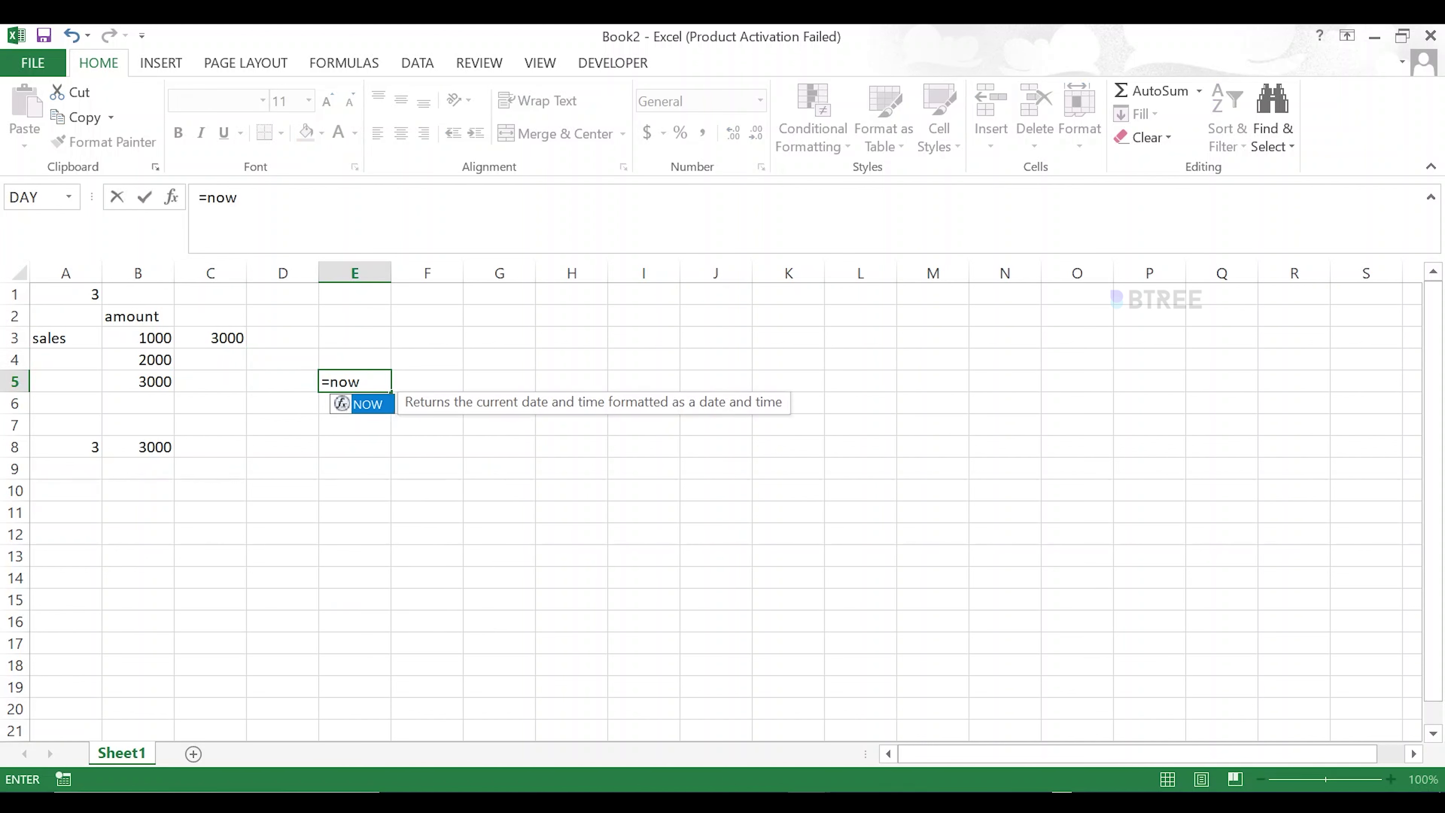
key("Tab")
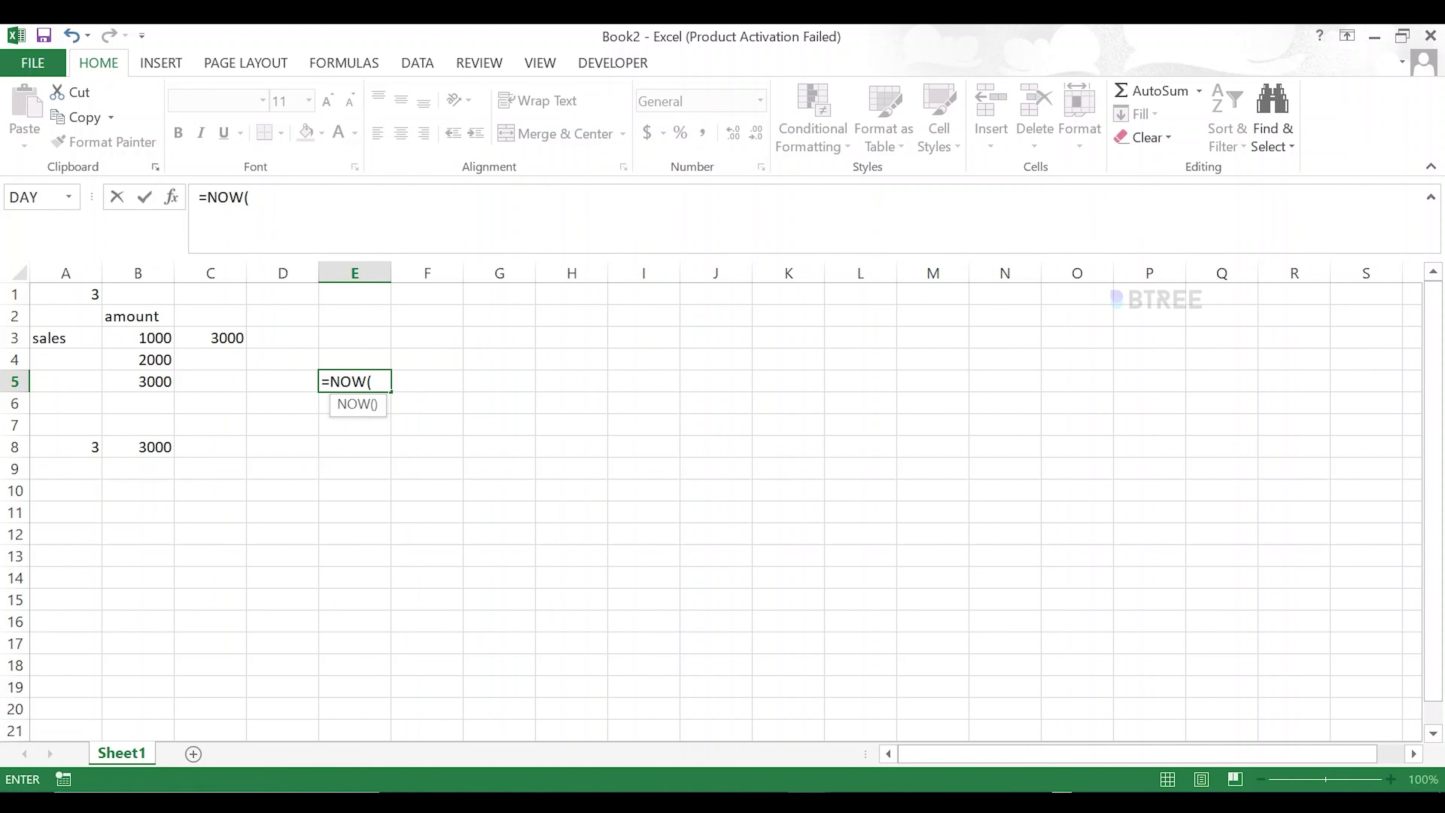
type(")")
key("Return")
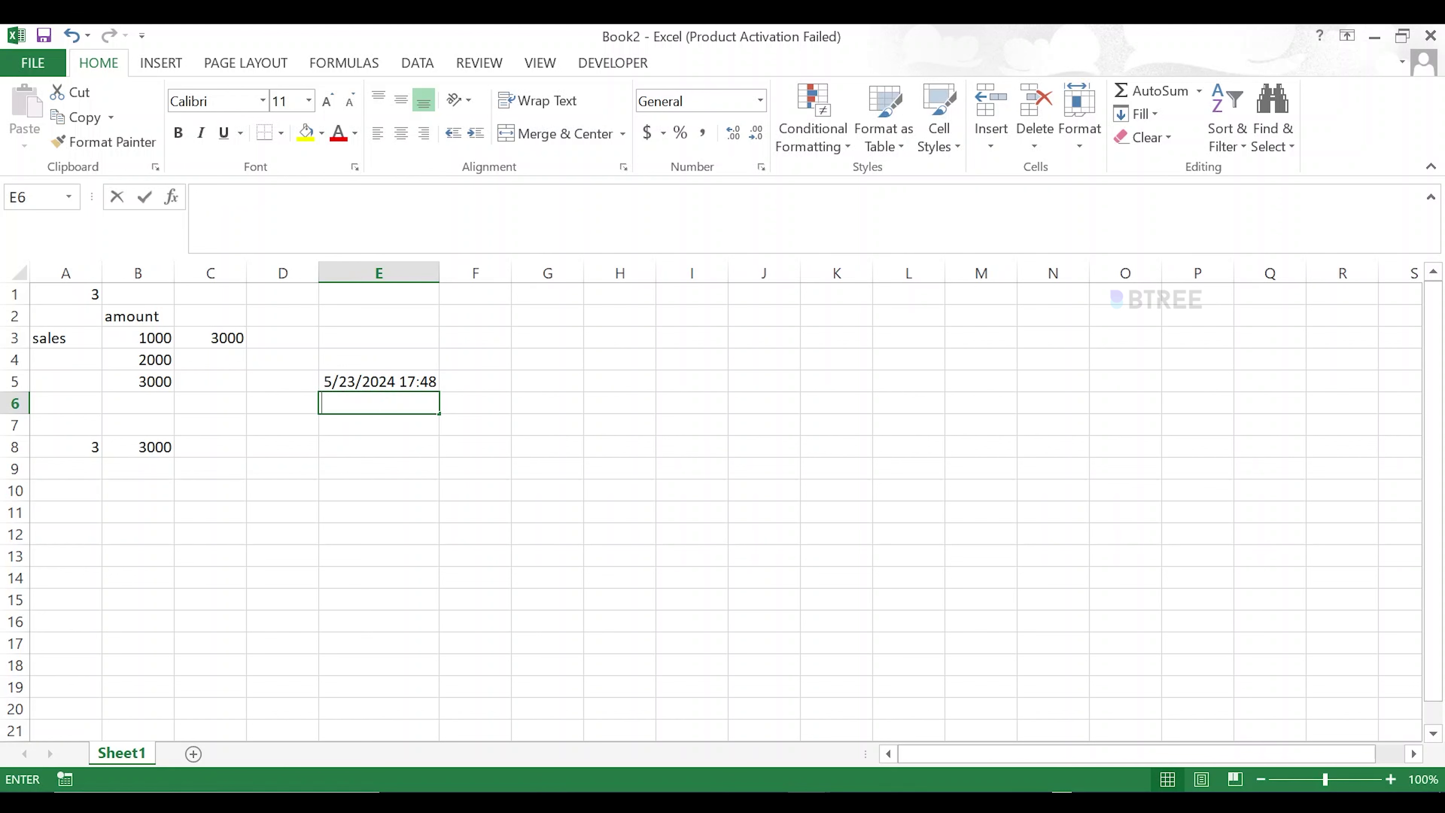
Enter =TODAY() in cell E6 and select that cell again.
type("=")
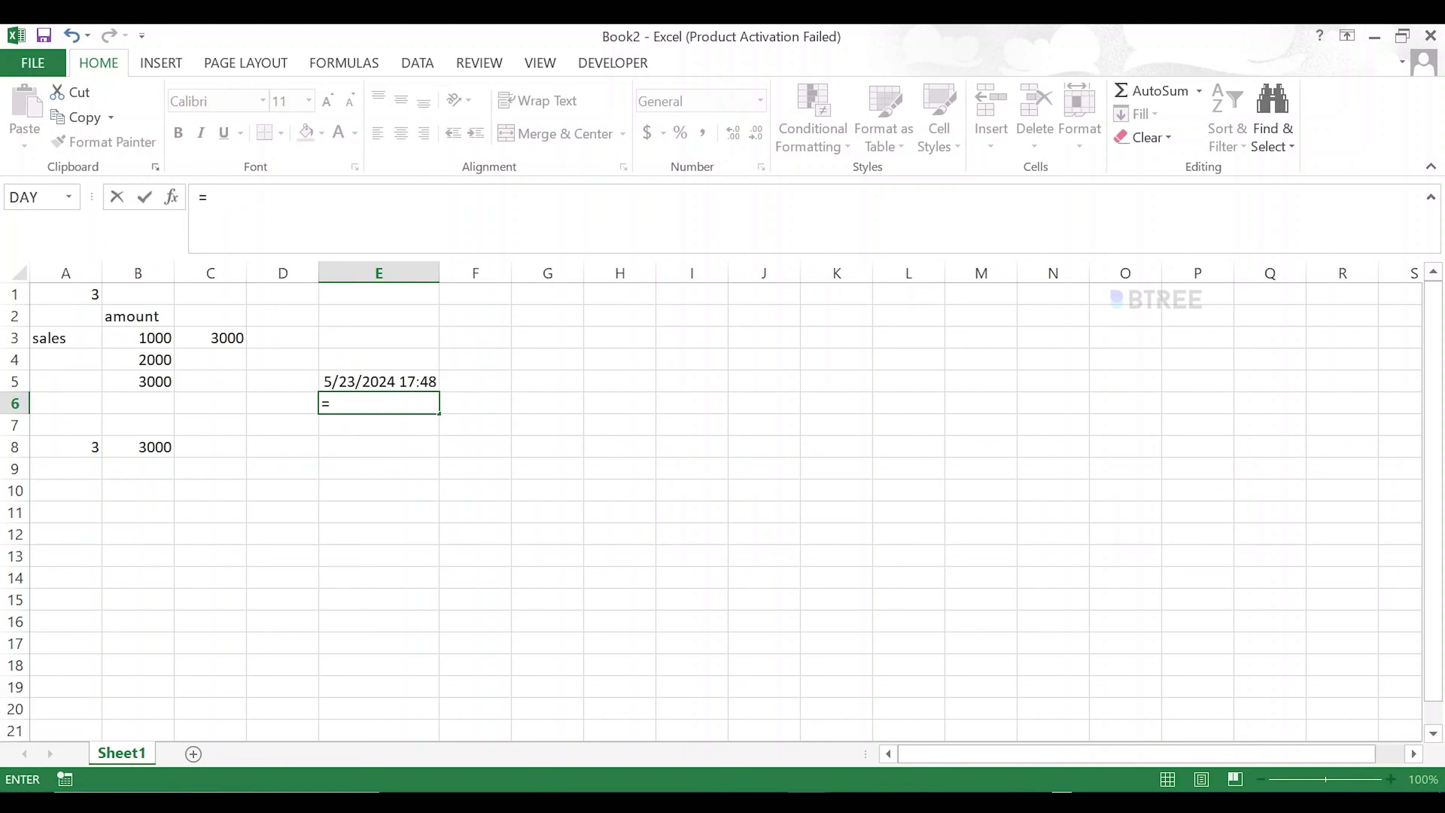
type("to")
key("Tab")
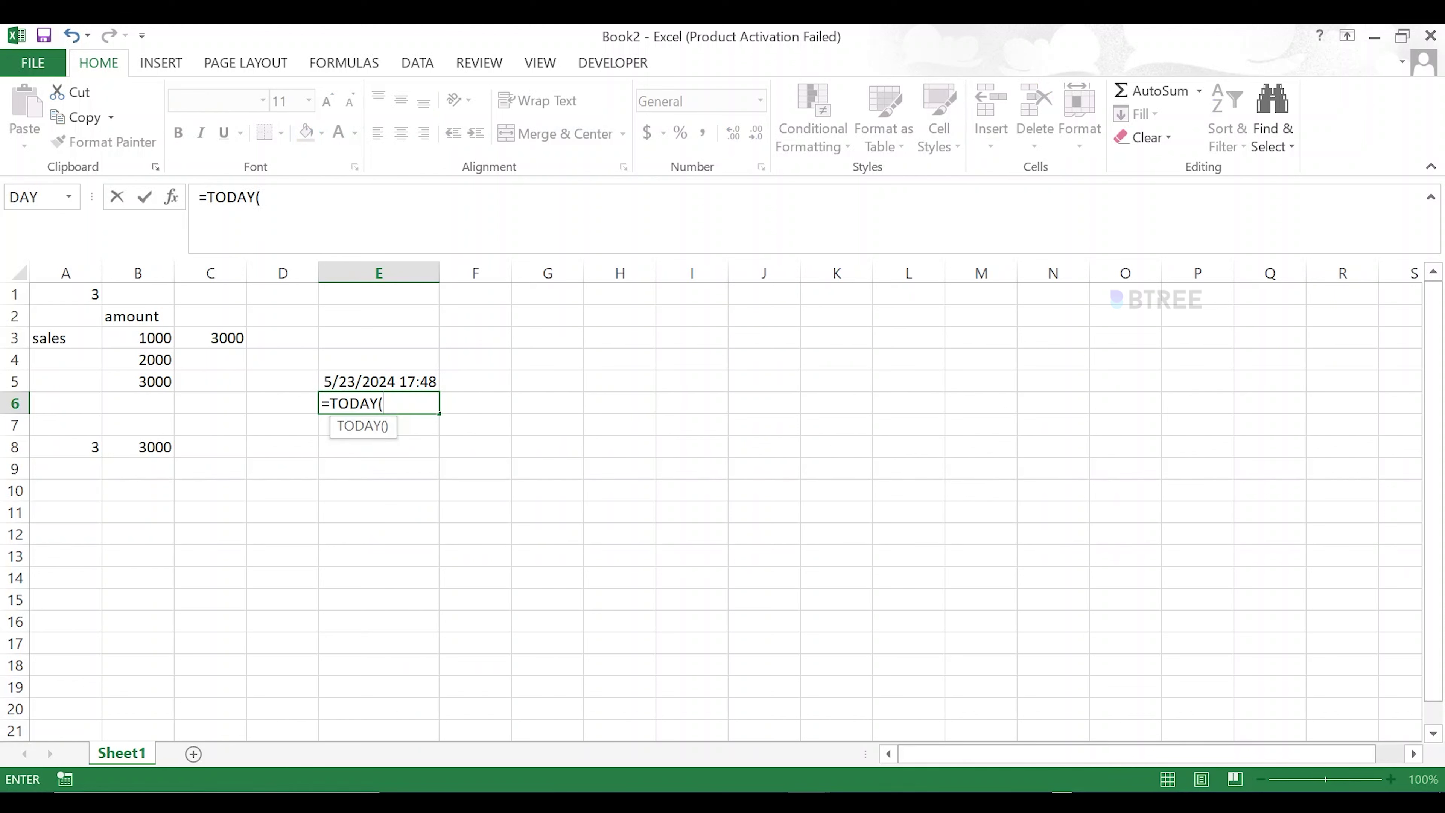
type(")")
key("Return")
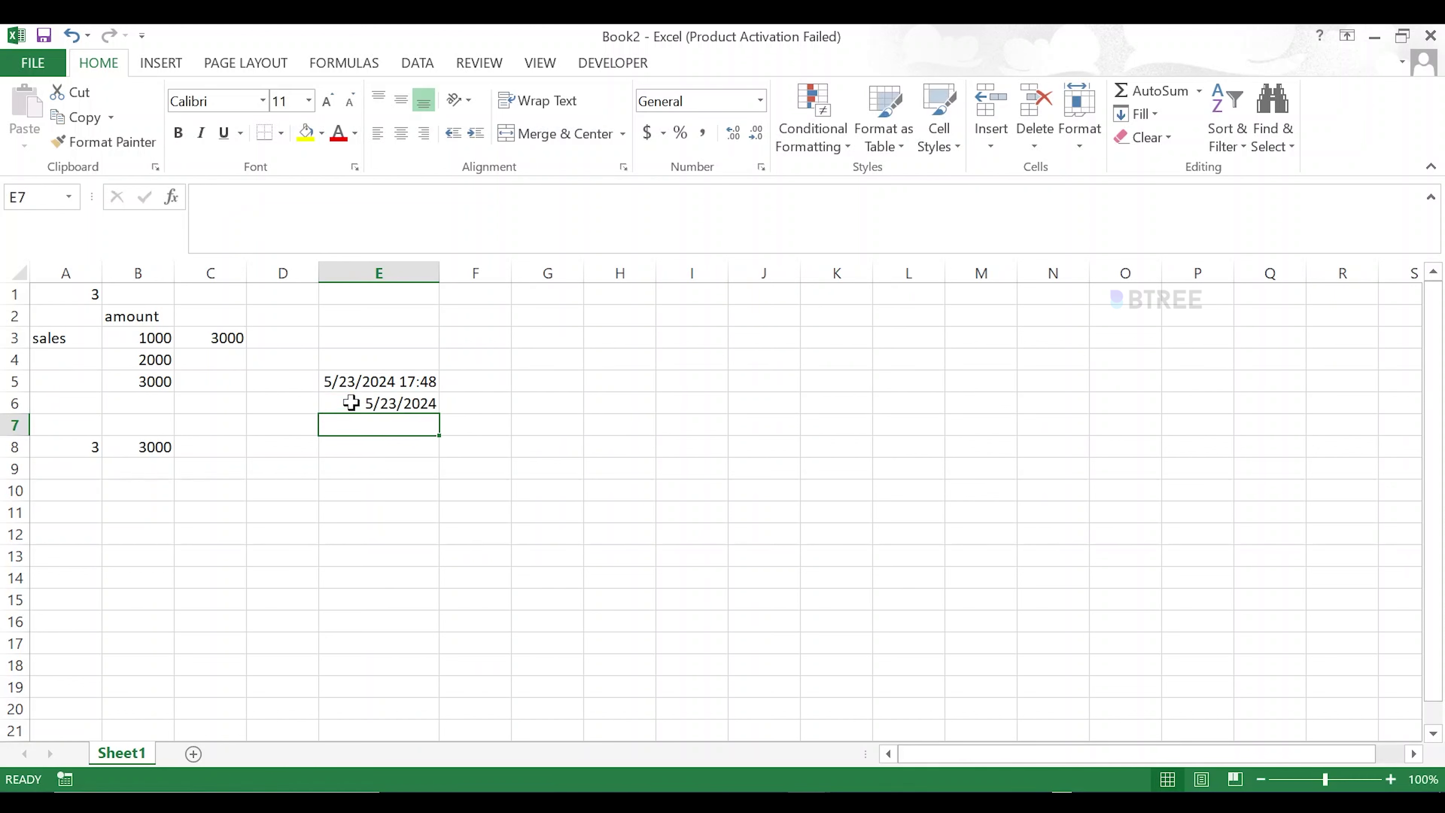
left_click(350, 403)
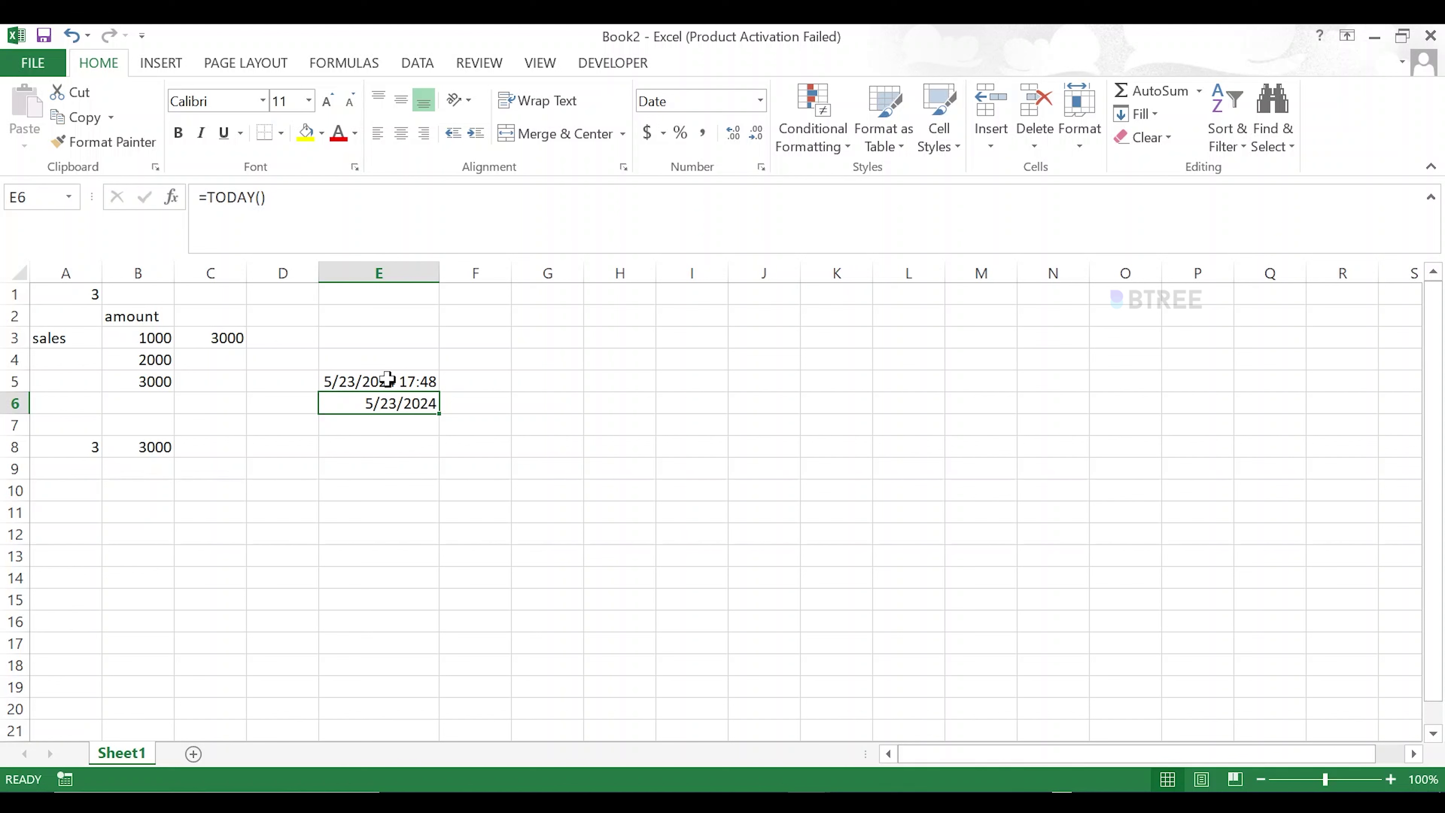
Try to enter the formula -3,DAY() in cell E7.
double_click(355, 427)
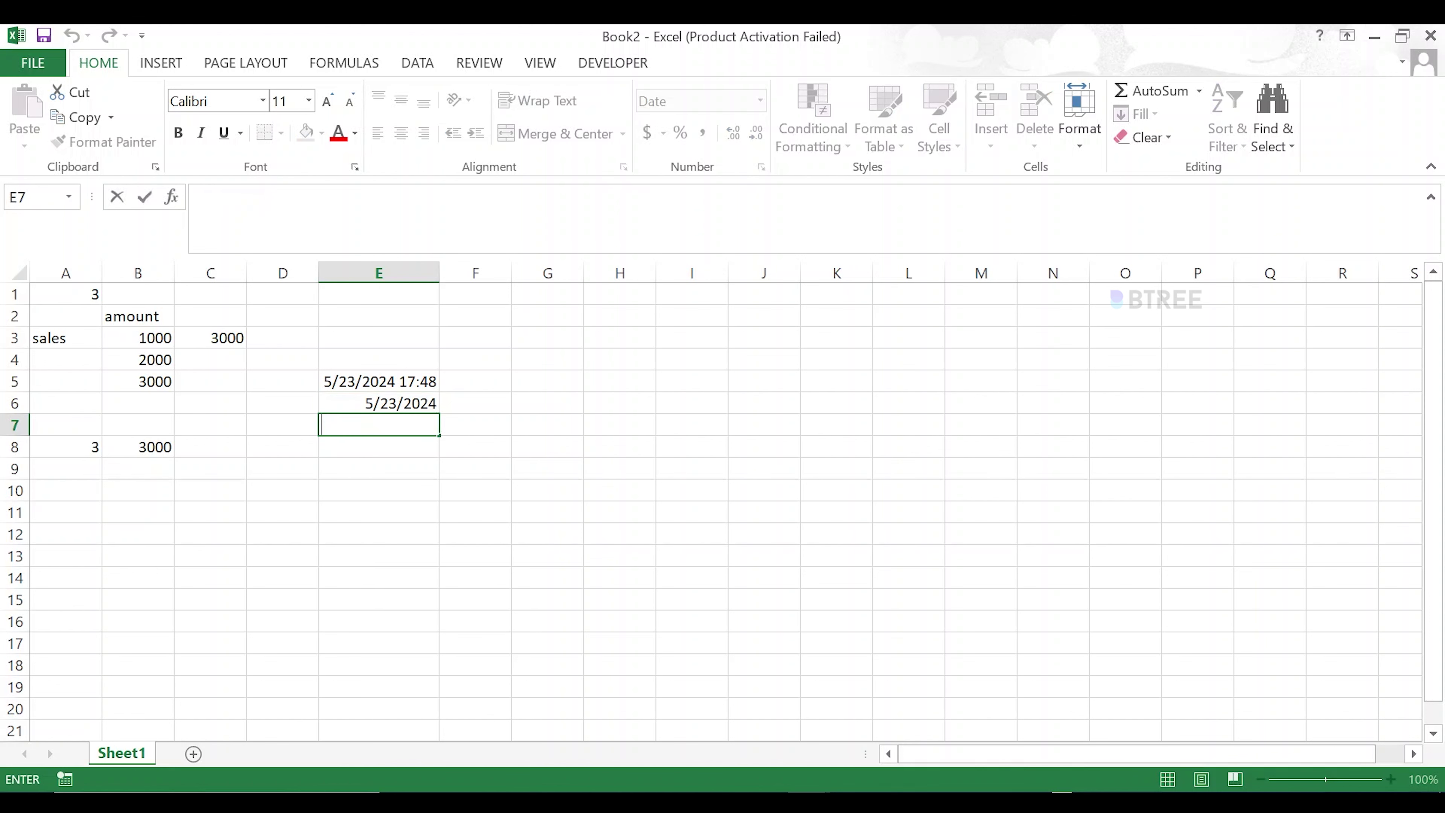
type("-")
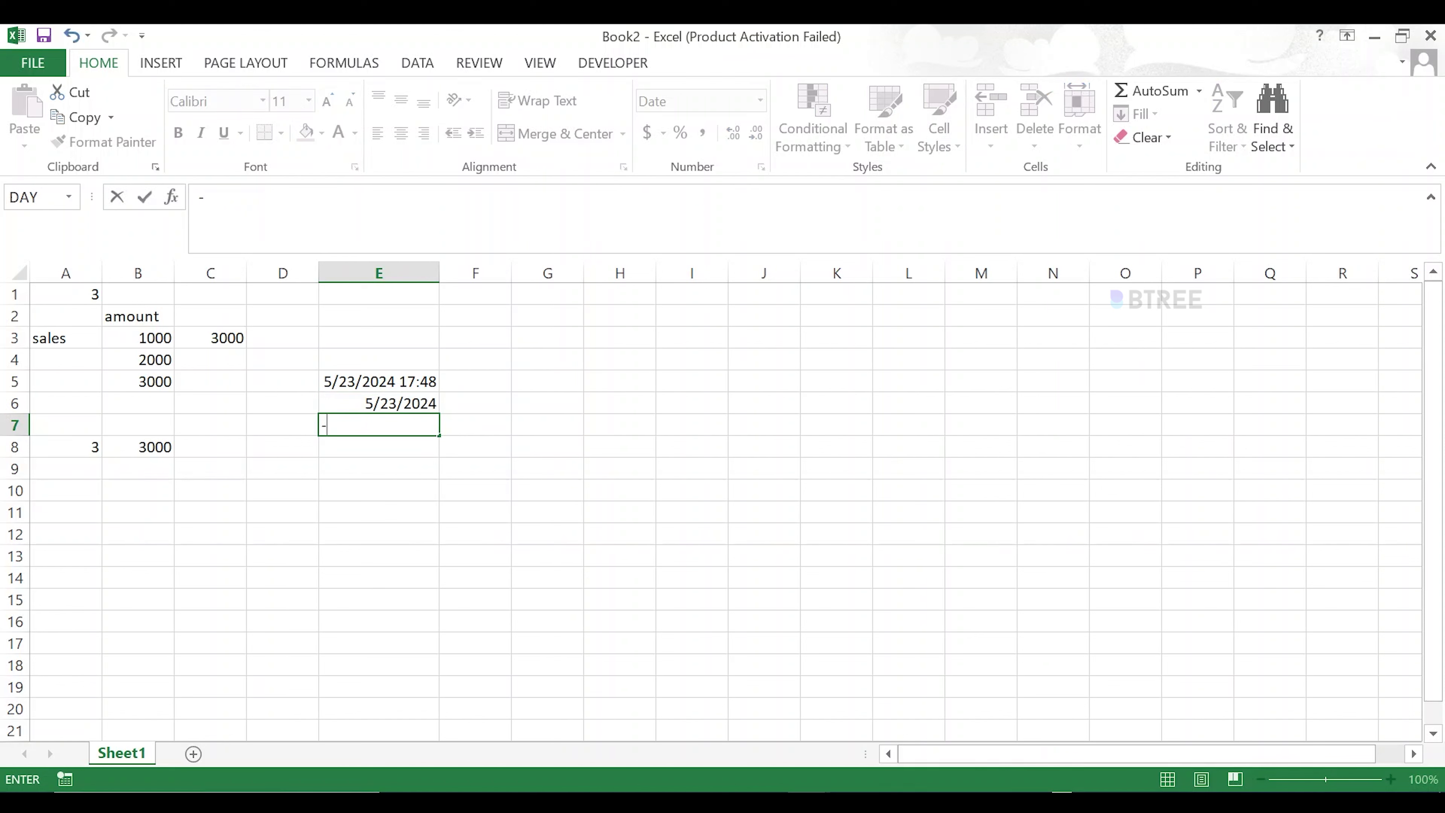
type("3,day")
key("Tab")
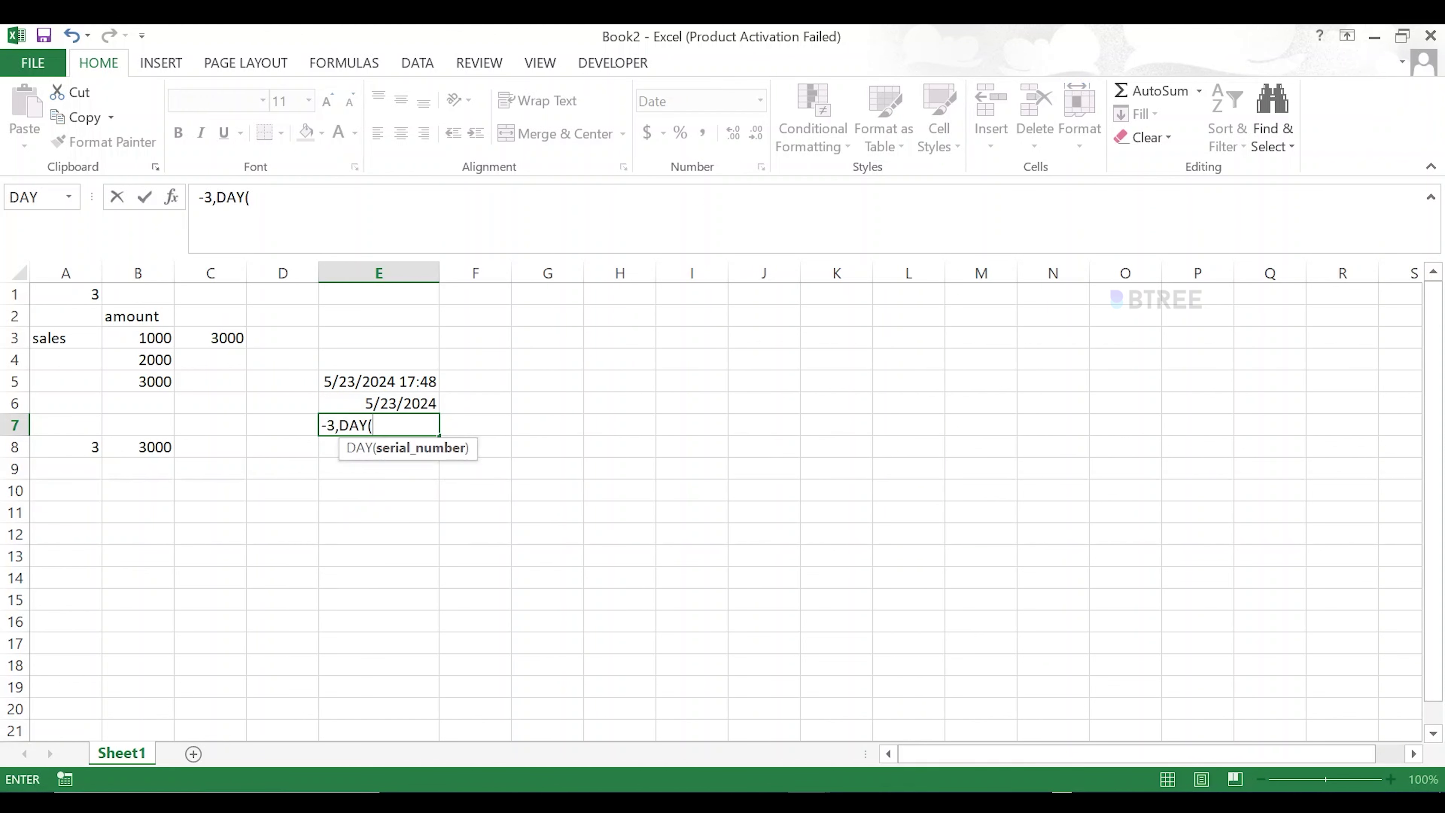
key("Return")
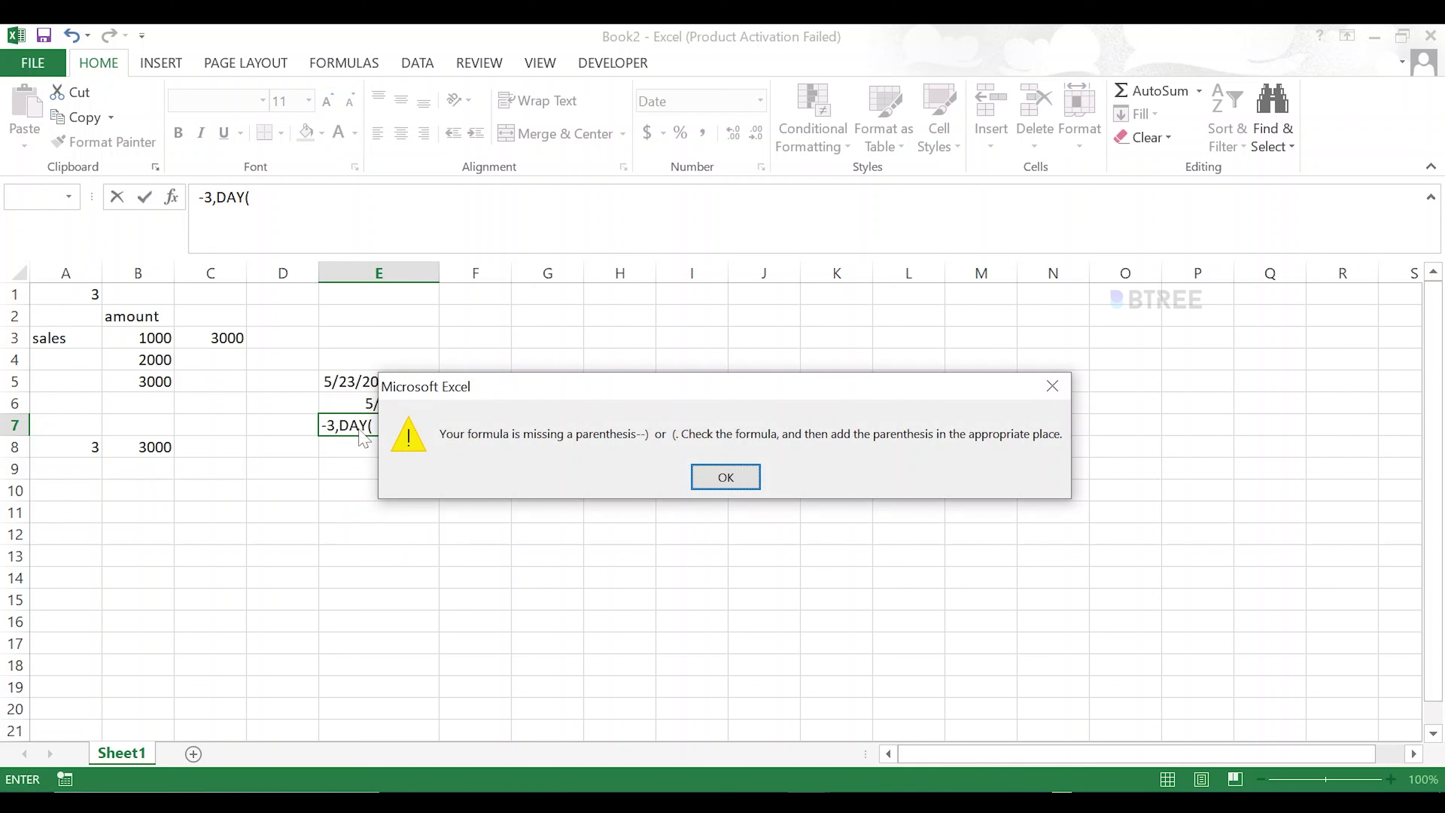
left_click(738, 476)
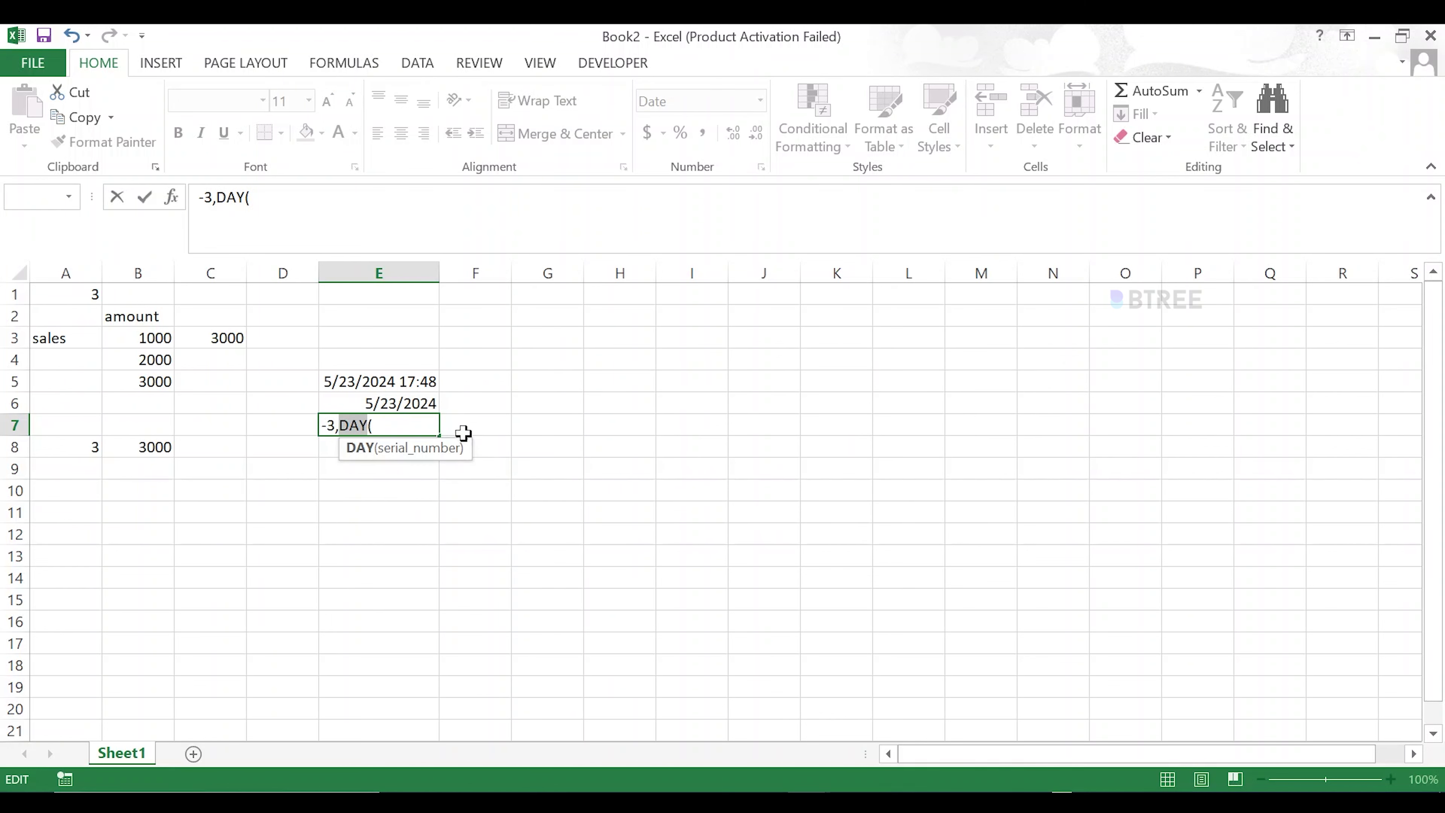
key("End")
type(")")
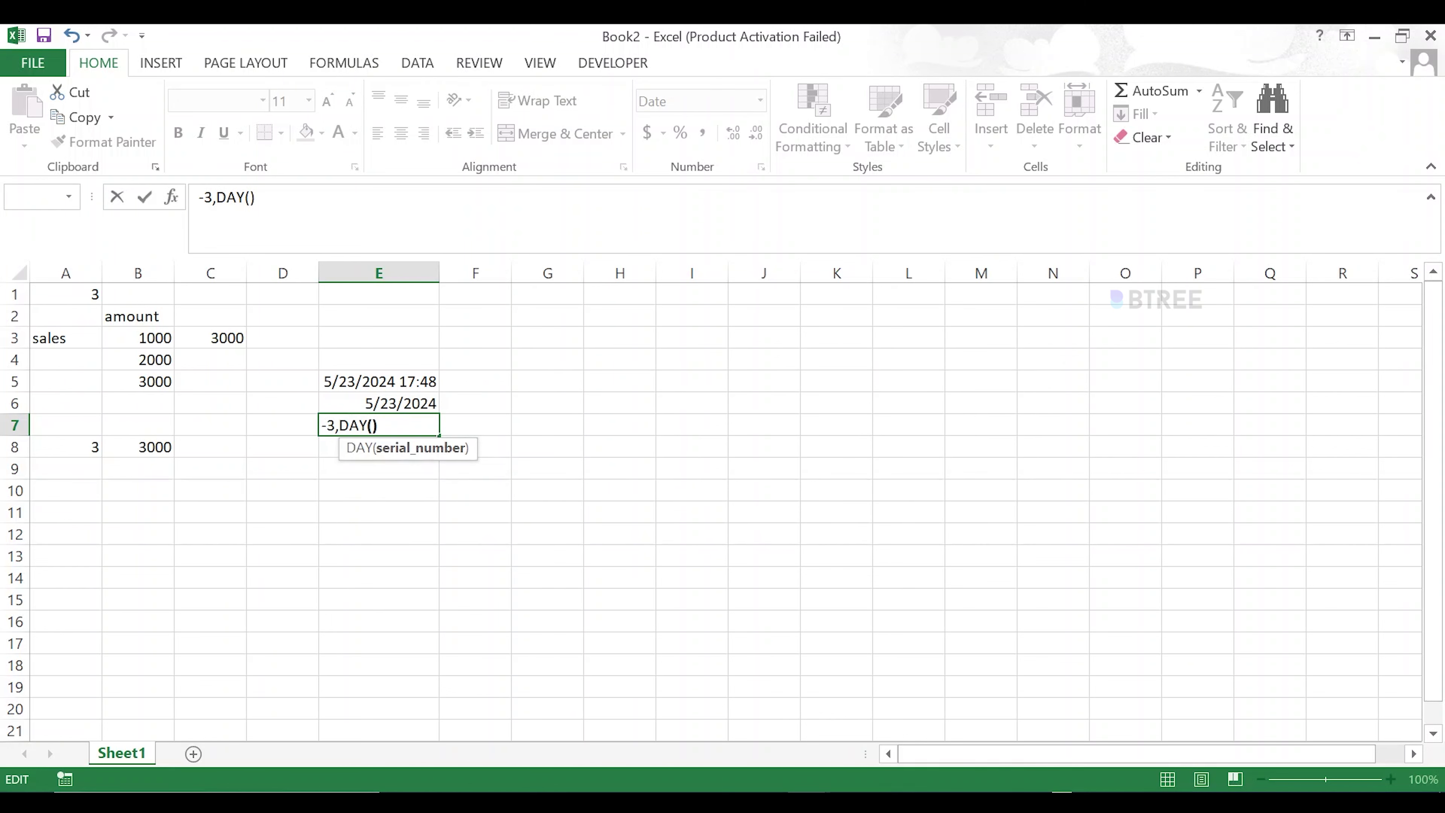
key("Return")
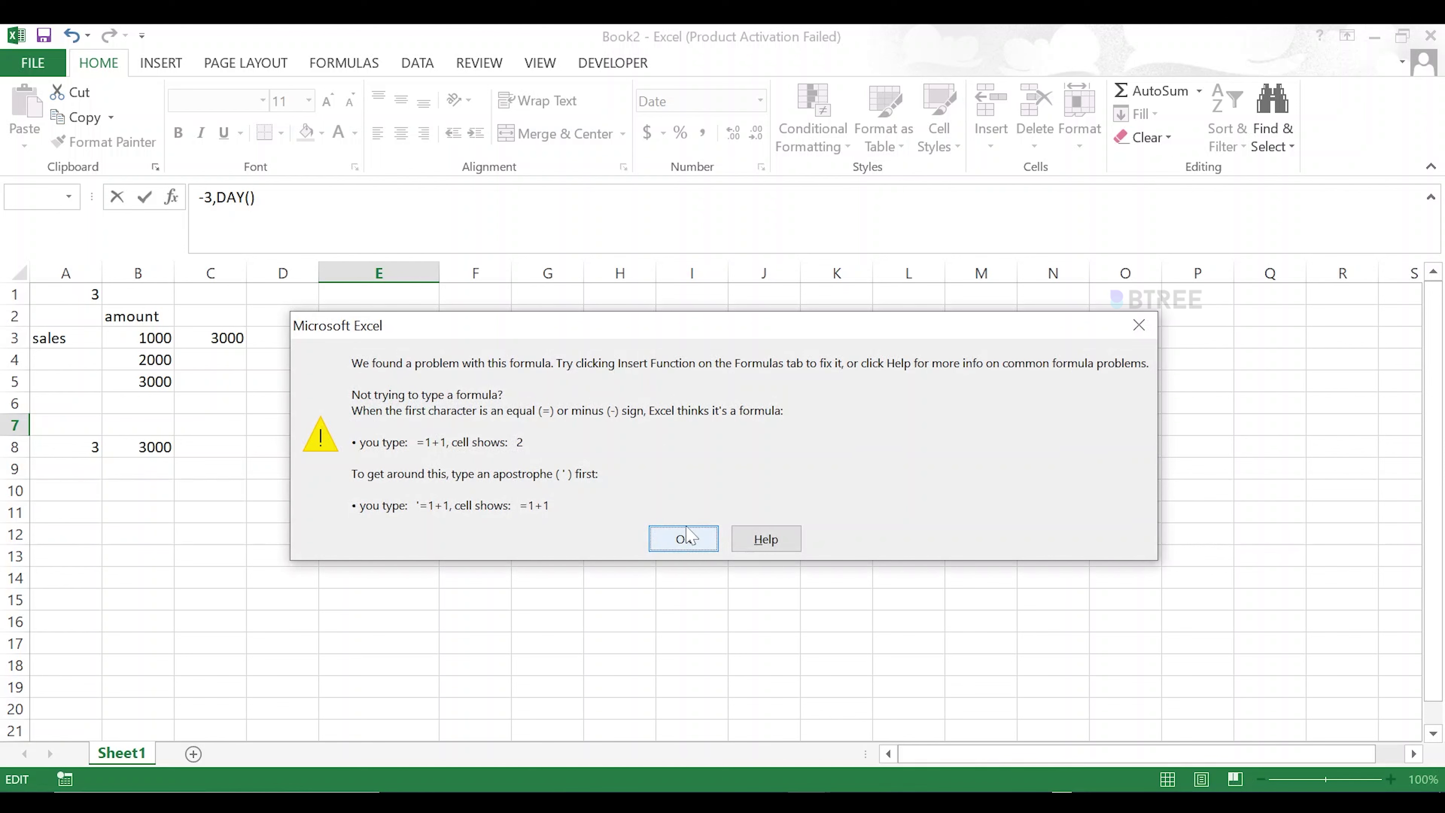
left_click(683, 538)
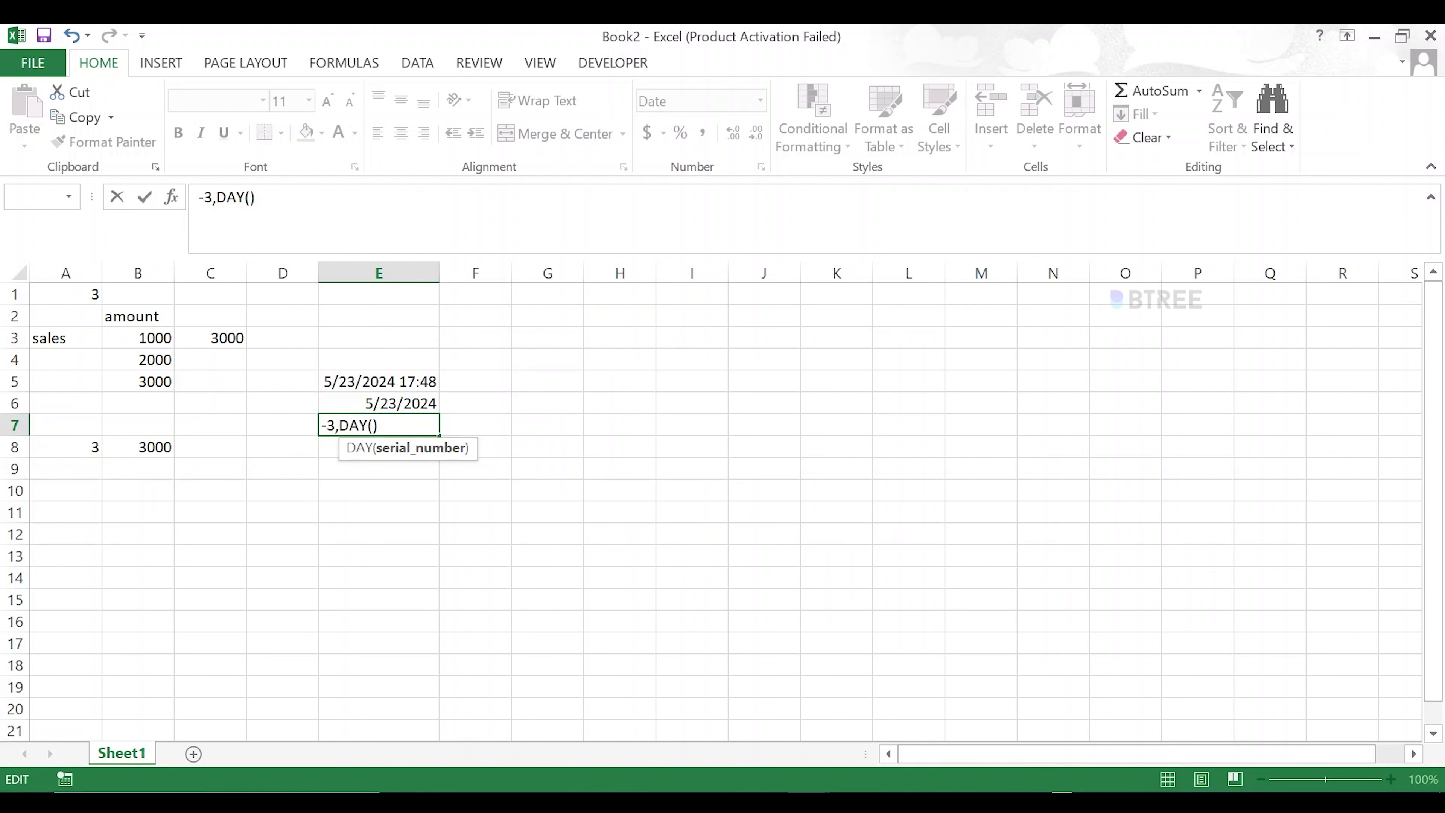
Try the formula in cell E7 with a leading equals sign, as =-3,DAY().
key("Home")
type("=")
key("Return")
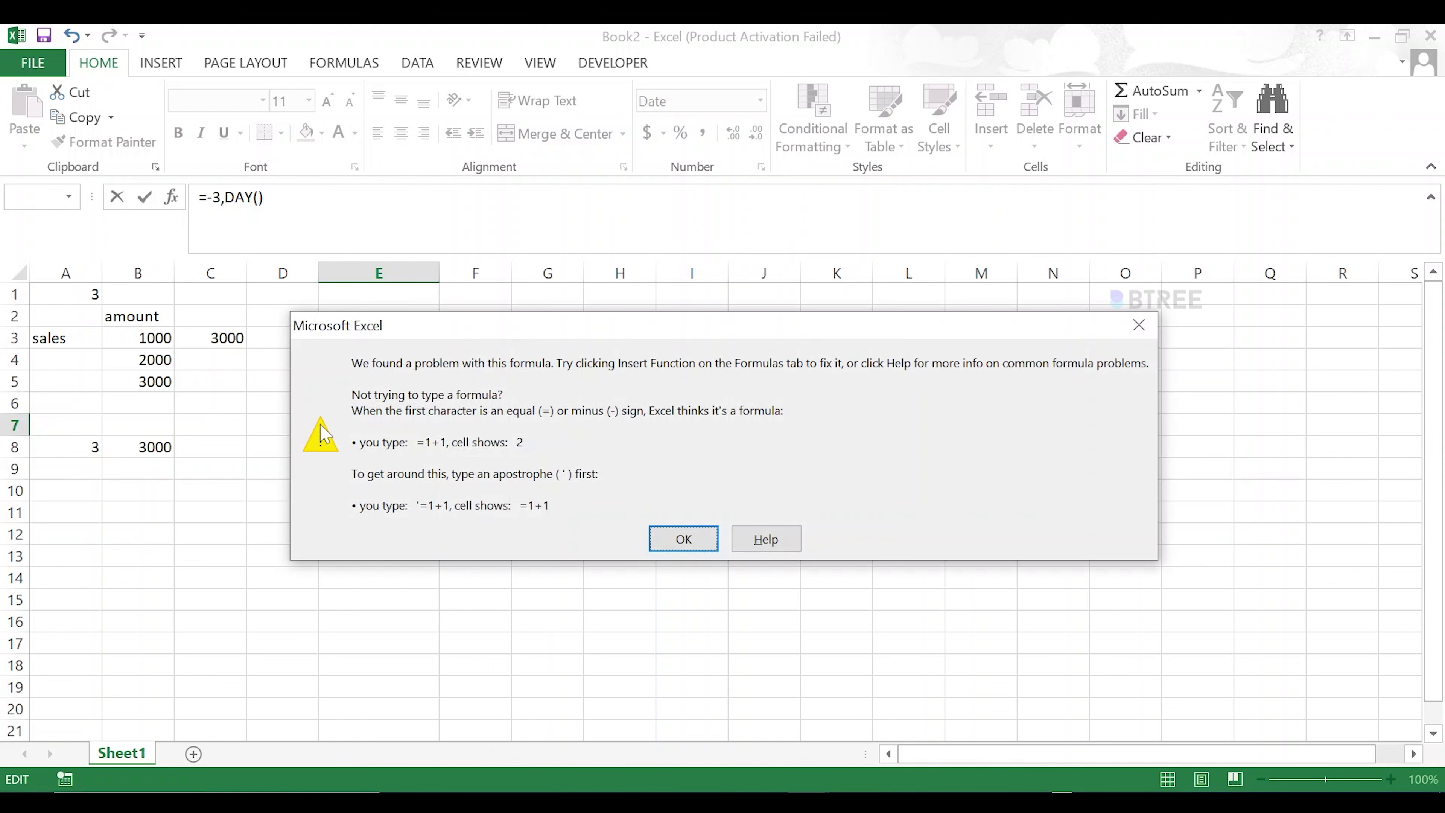
left_click(690, 541)
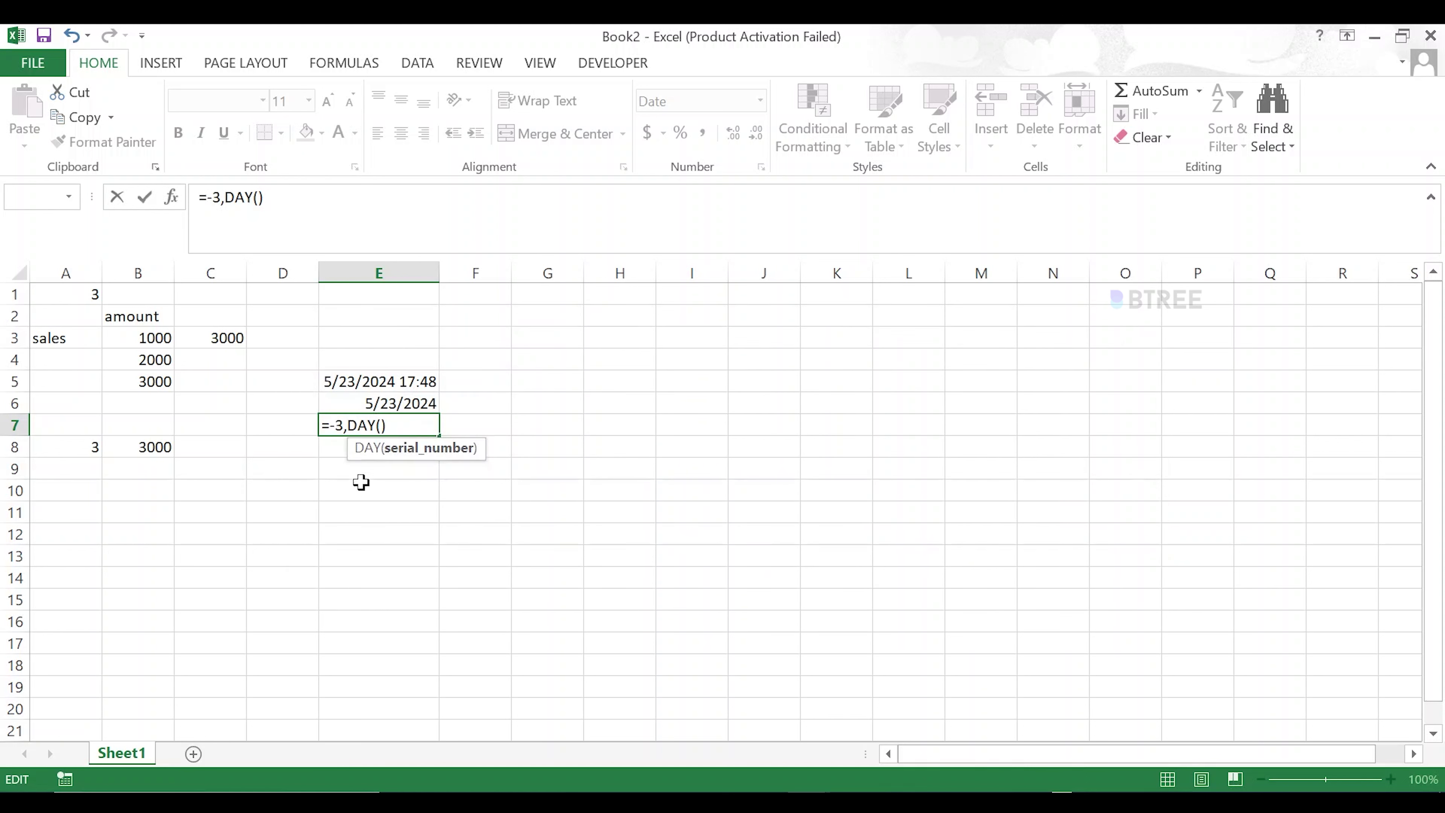
Replace the formula in cell E7 with =NOW()-3 and commit it.
key("BackSpace")
key("BackSpace")
key("BackSpace")
key("BackSpace")
key("BackSpace")
key("BackSpace")
key("BackSpace")
key("BackSpace")
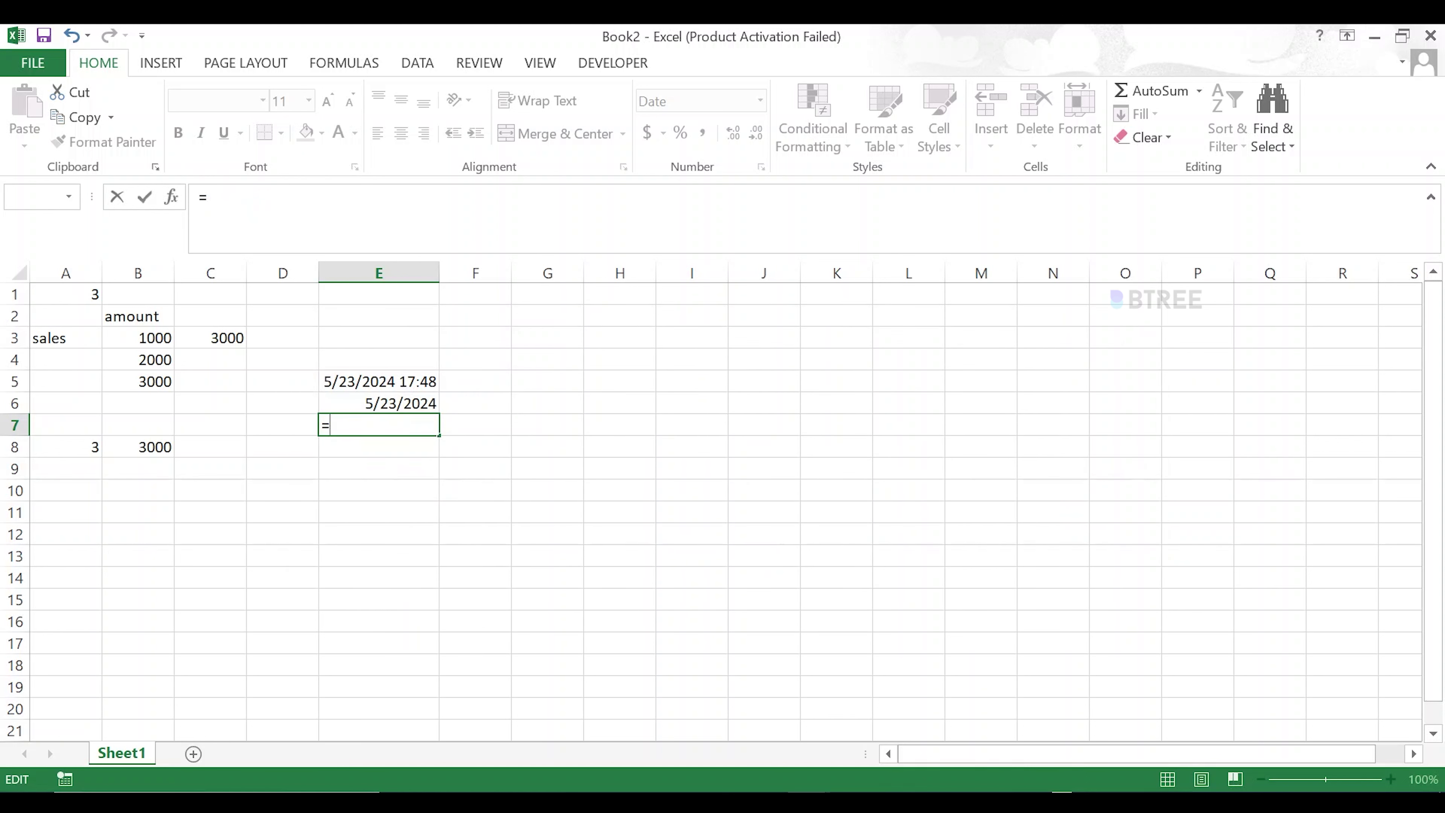
type("no")
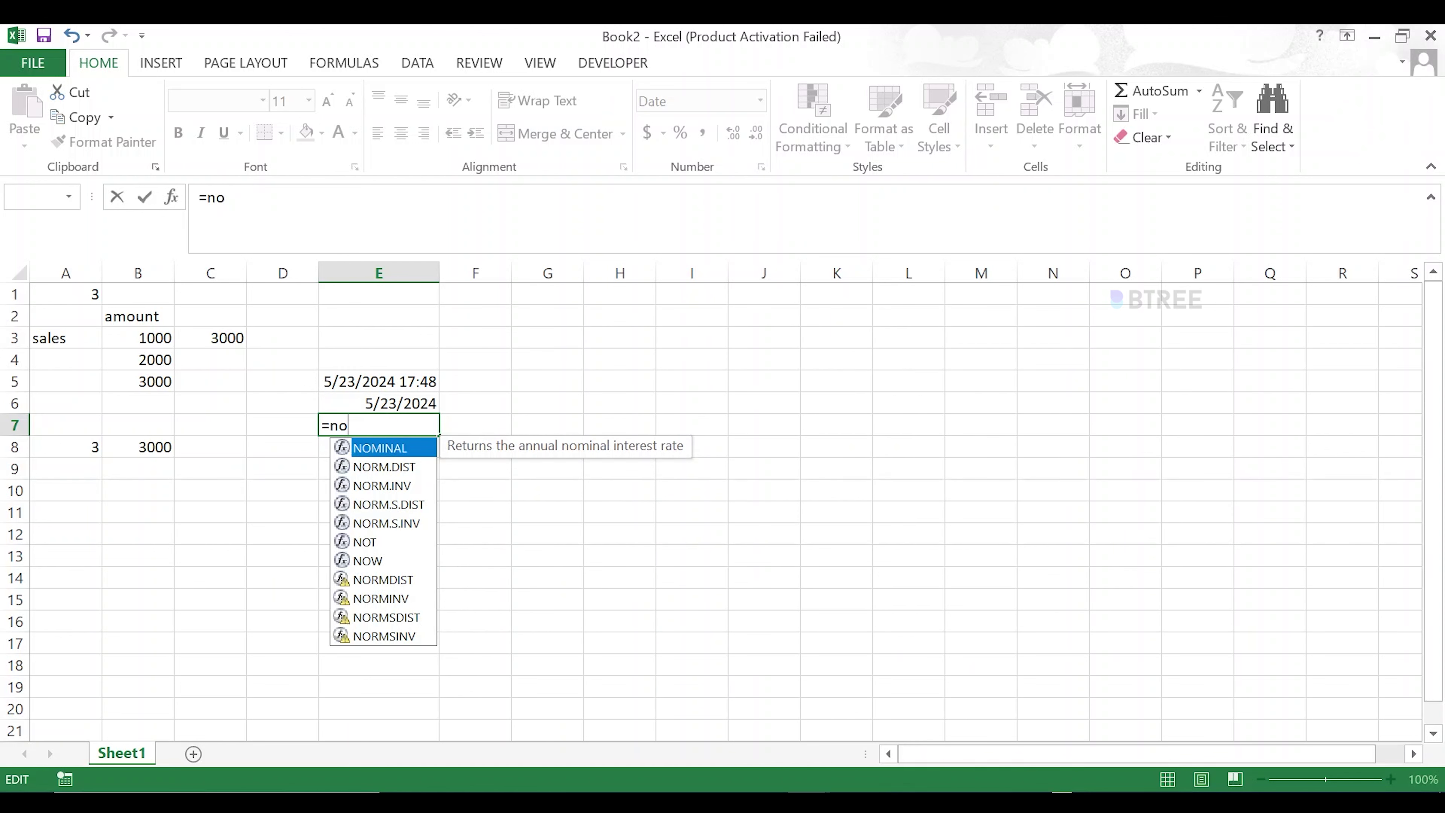
type("w()")
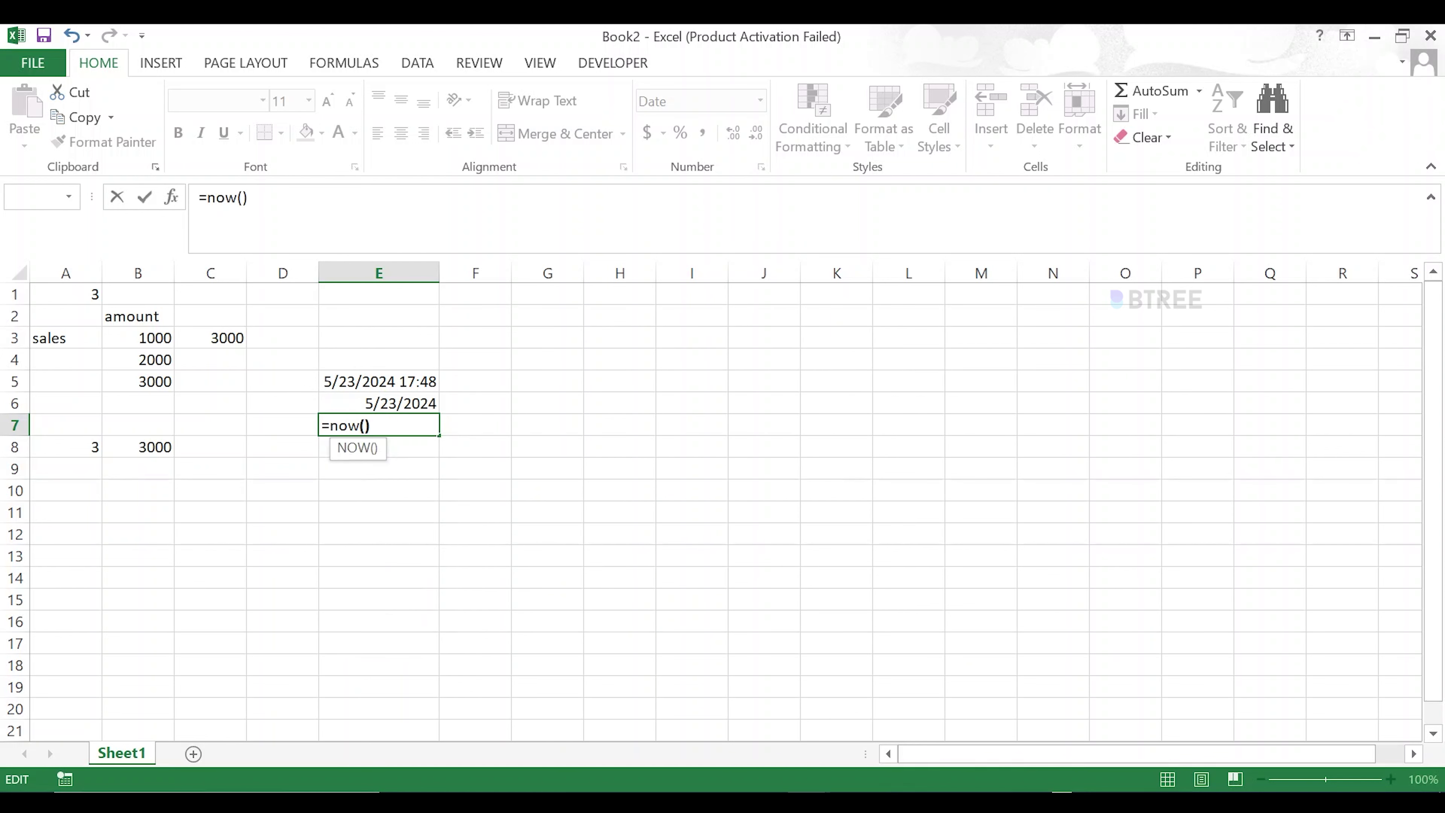
type("-3")
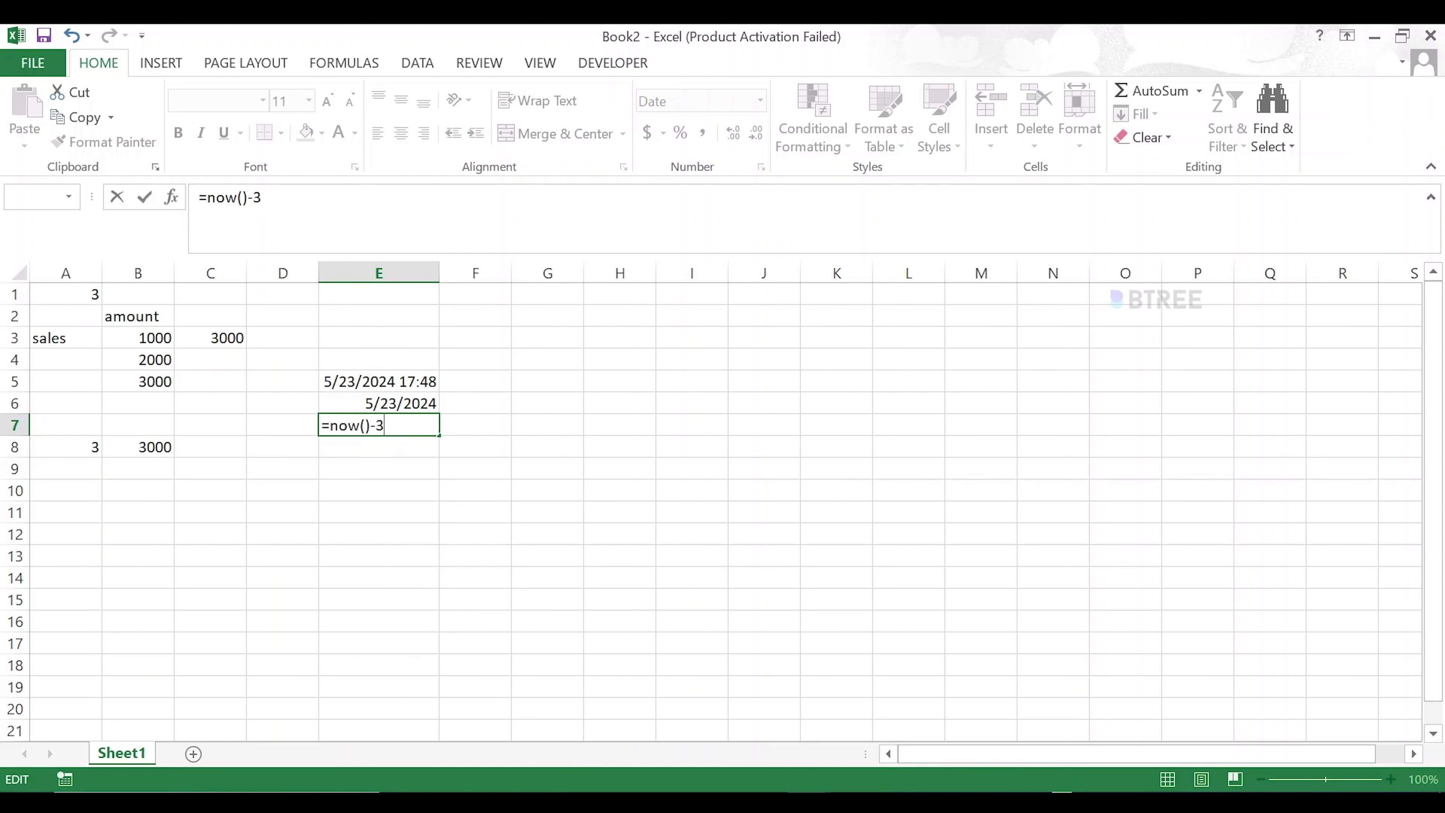
key("Return")
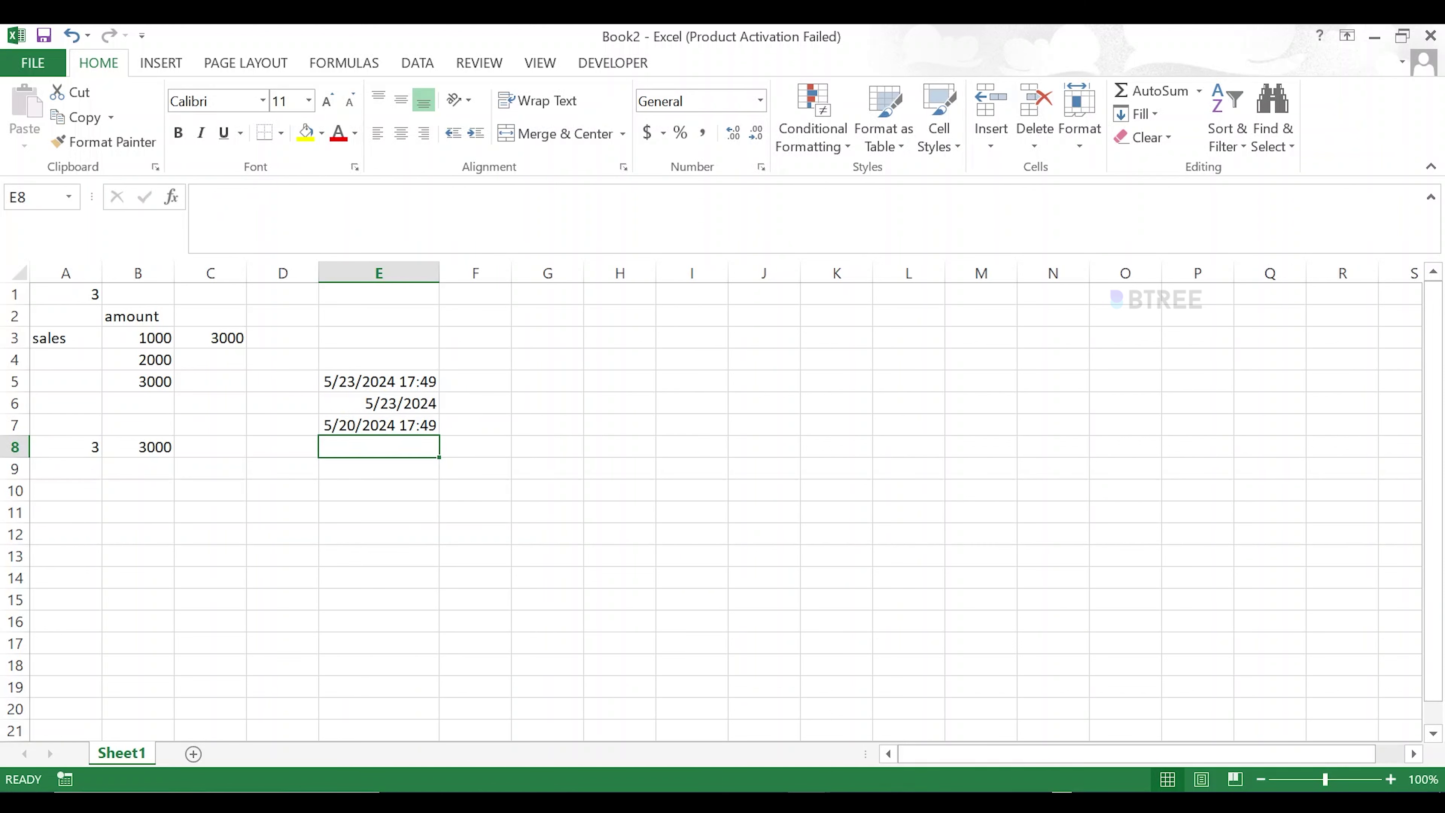
Change the formula in cell E7 to =NOW()+5.
double_click(382, 426)
left_click(391, 425)
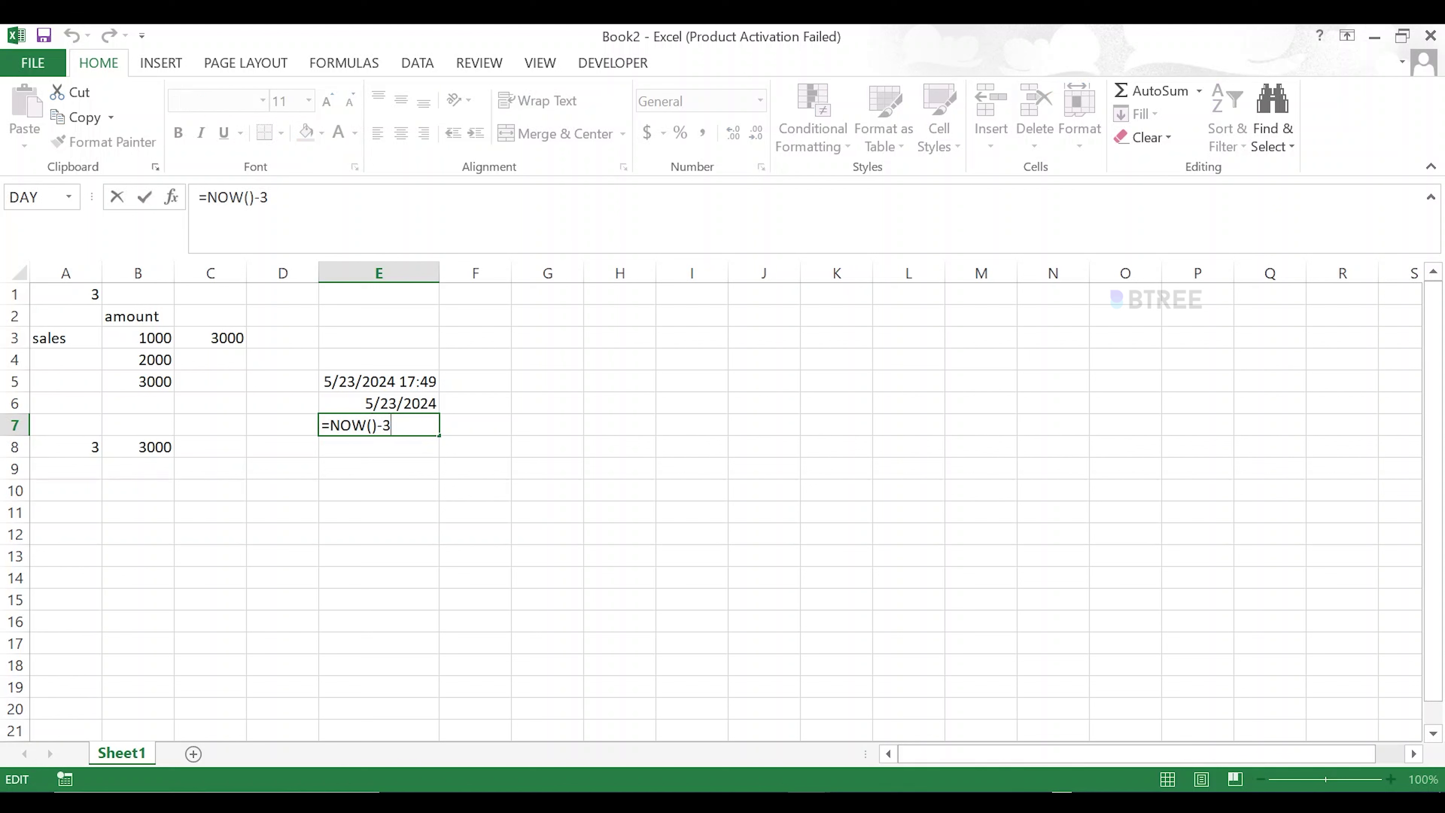
key("BackSpace")
type("+5")
key("Return")
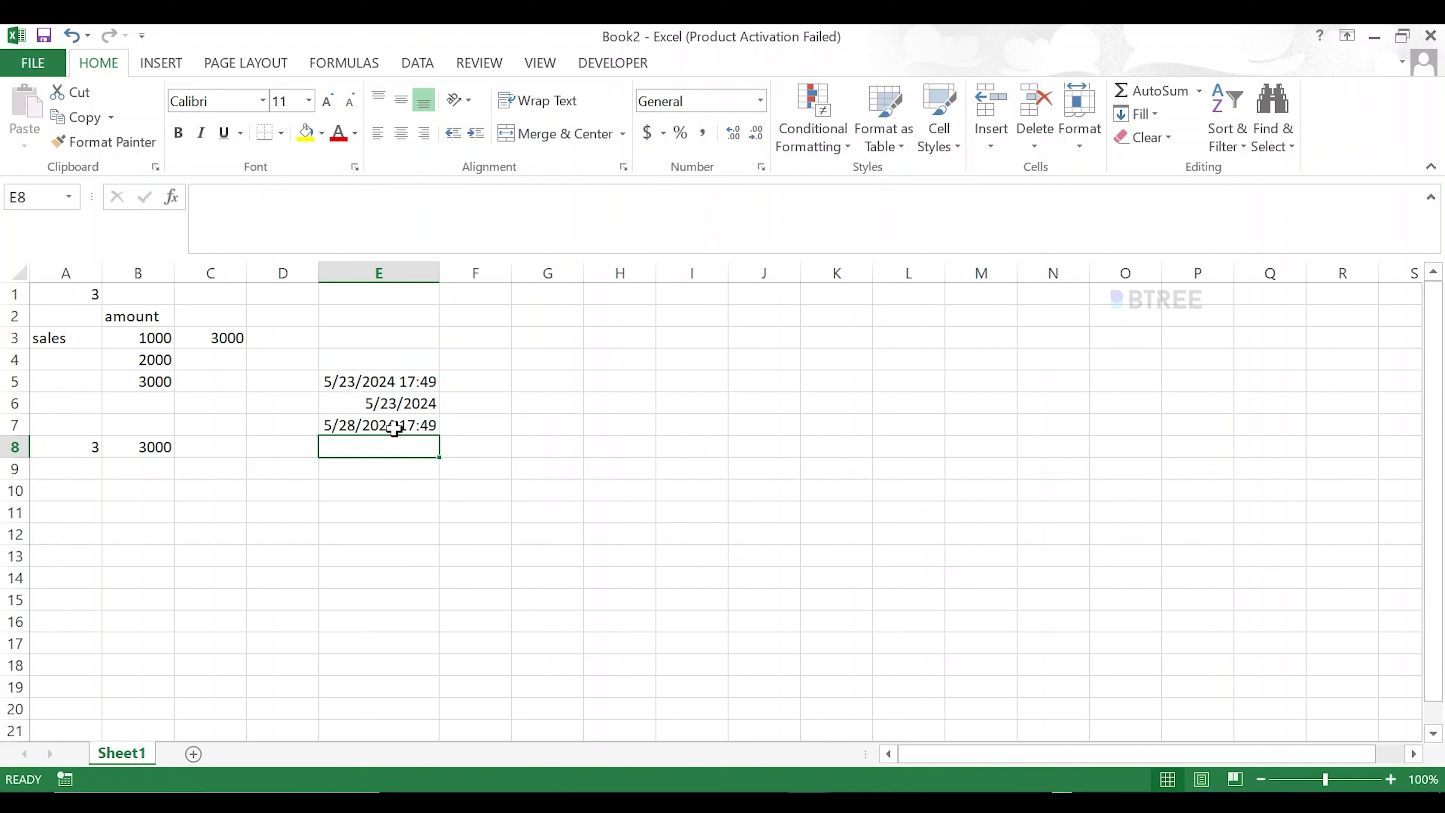
Enter =HOUR(E5) in cell F5 to extract the hour from the NOW date and time.
left_click(464, 379)
type("=")
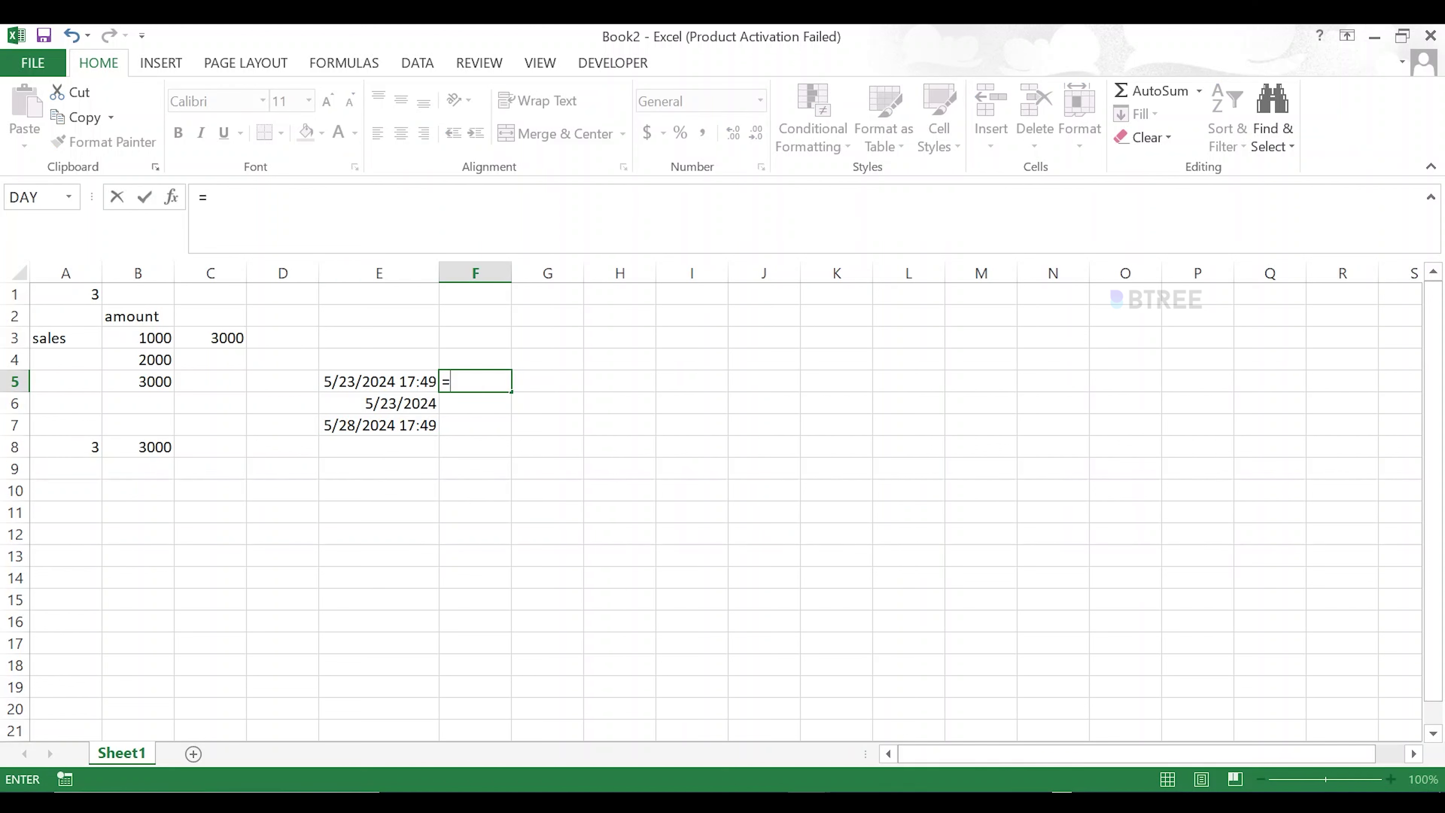
type("hou")
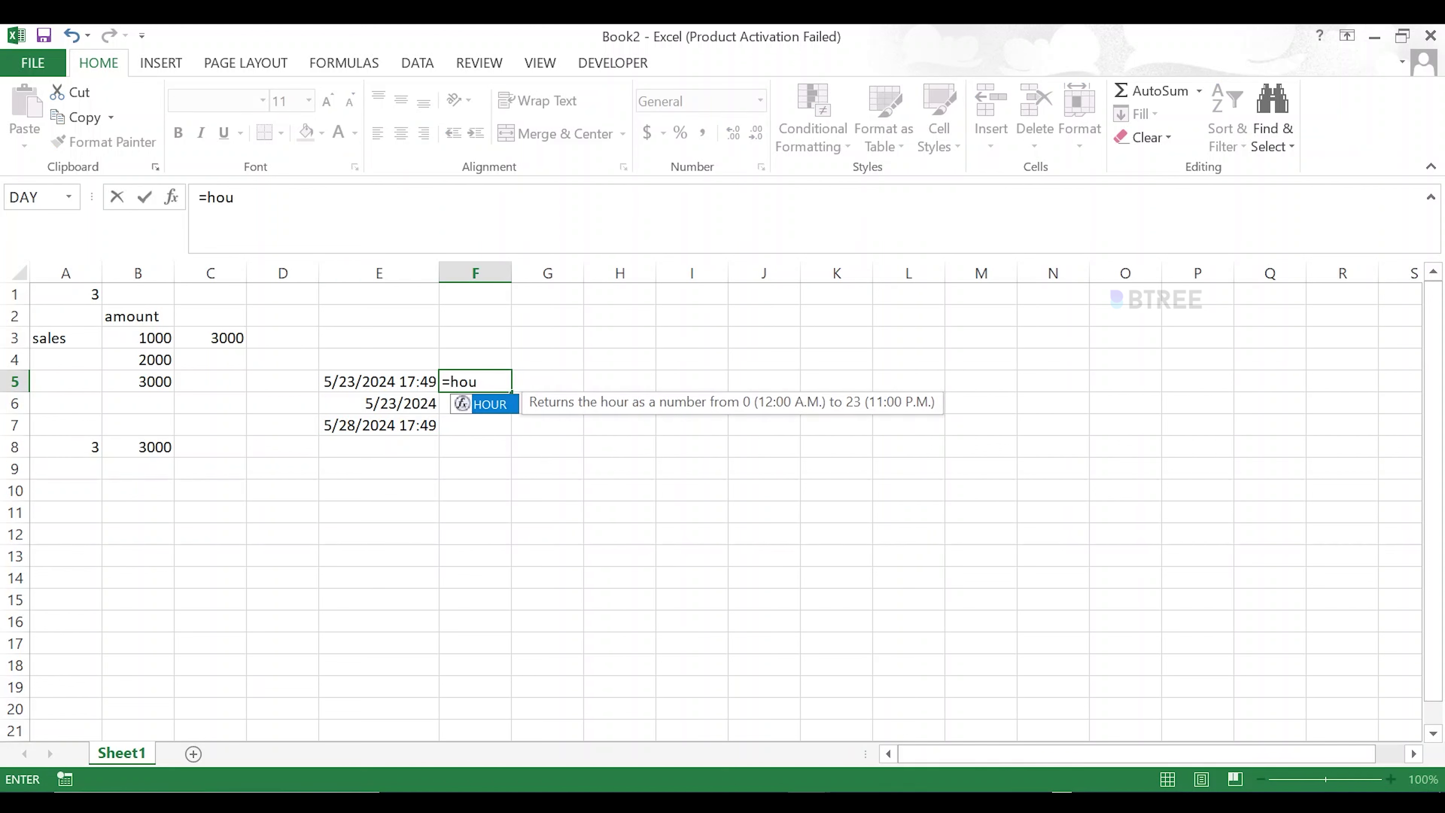
key("Tab")
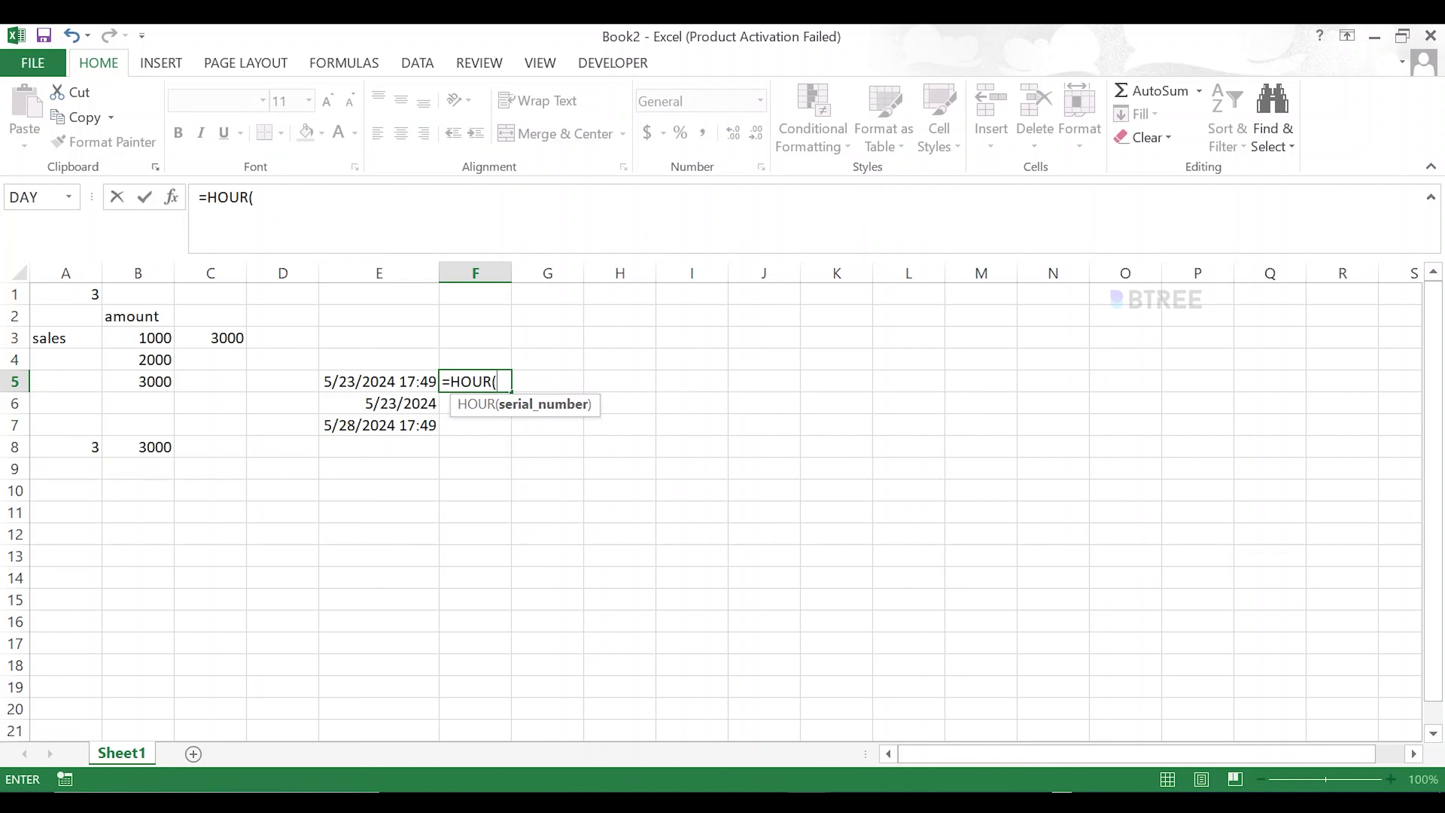
left_click(408, 384)
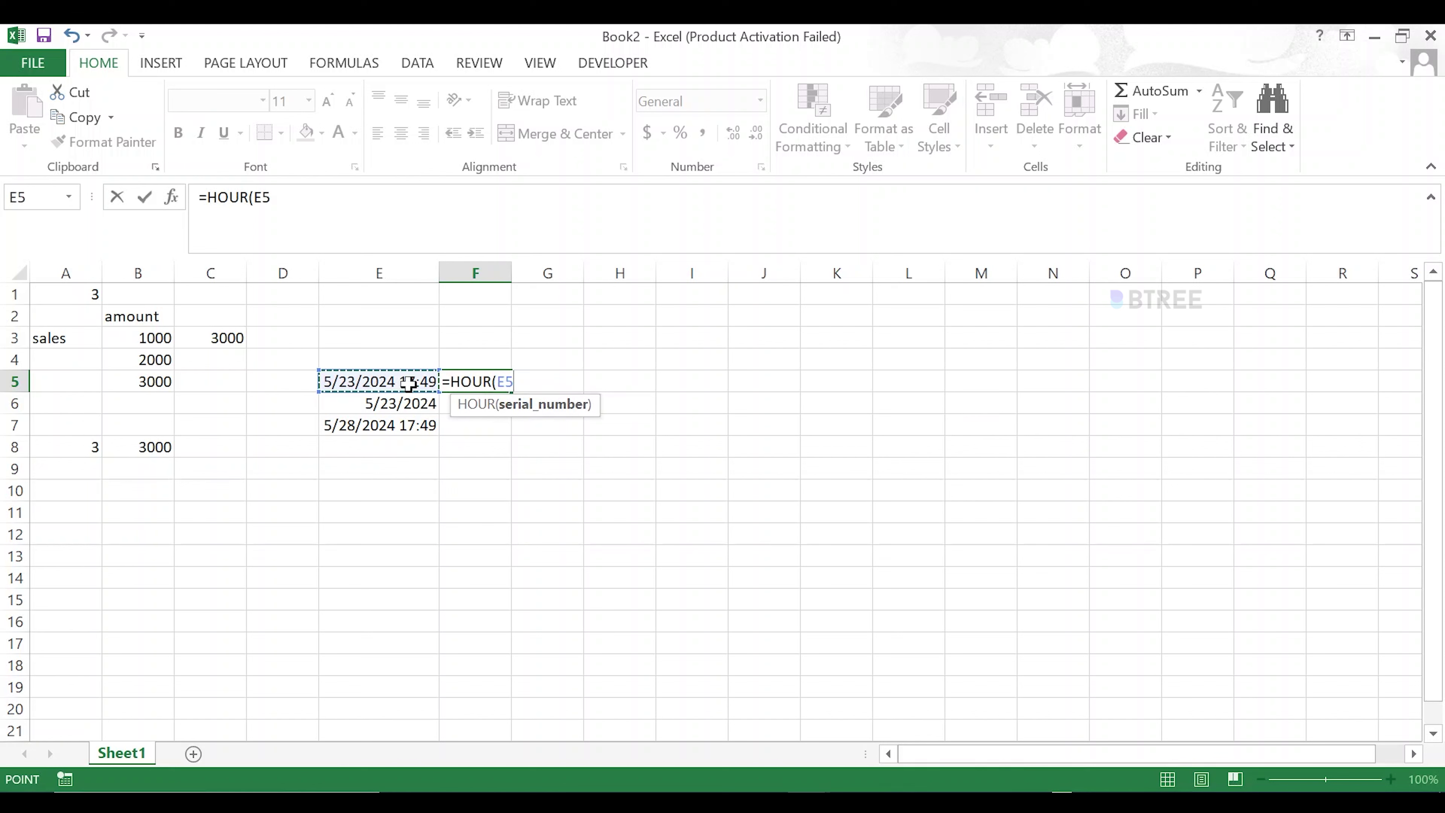
type(")")
key("Return")
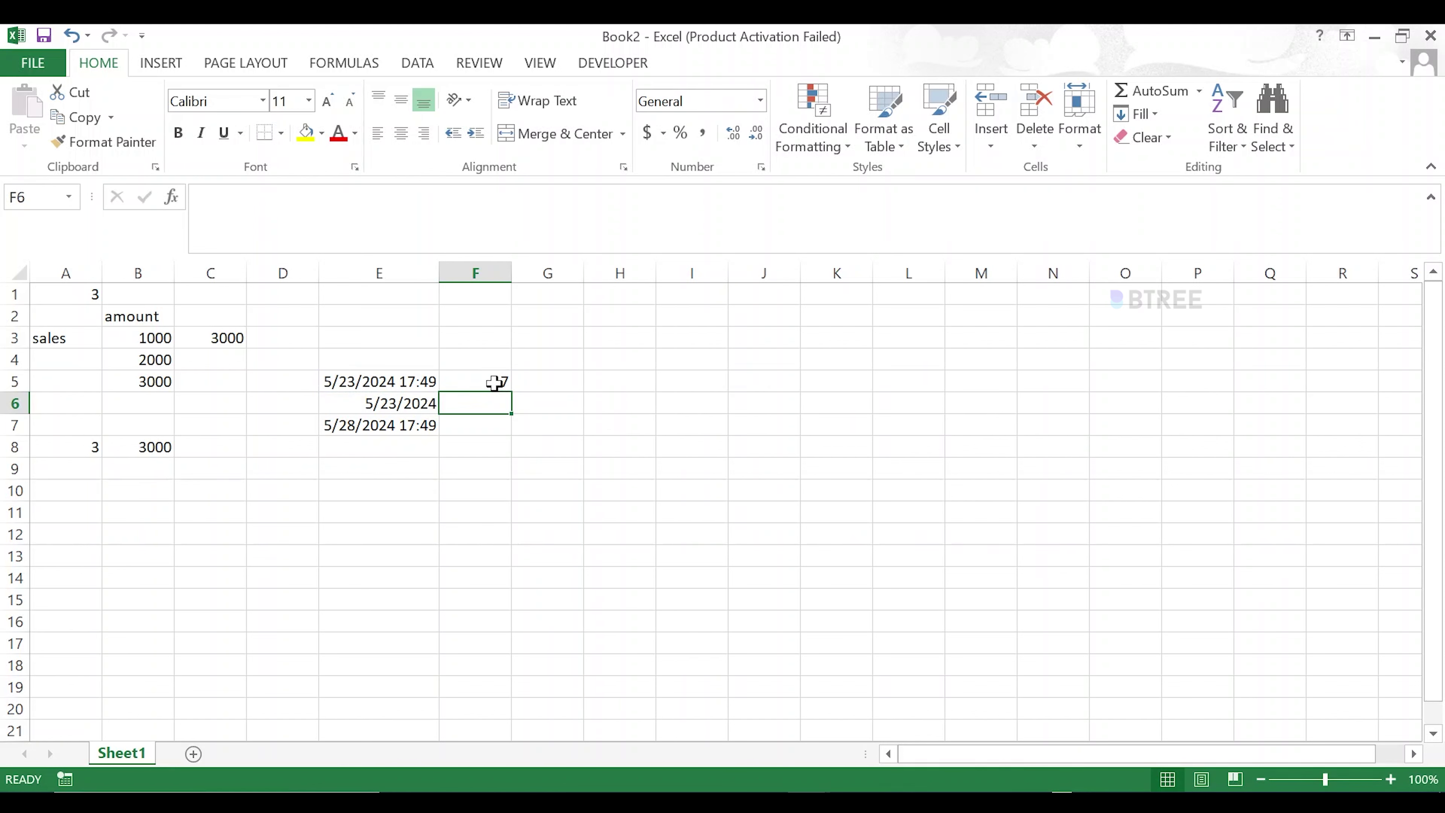
Enter =HOUR(E6) in cell F6 to extract the hour from the TODAY date.
type("=")
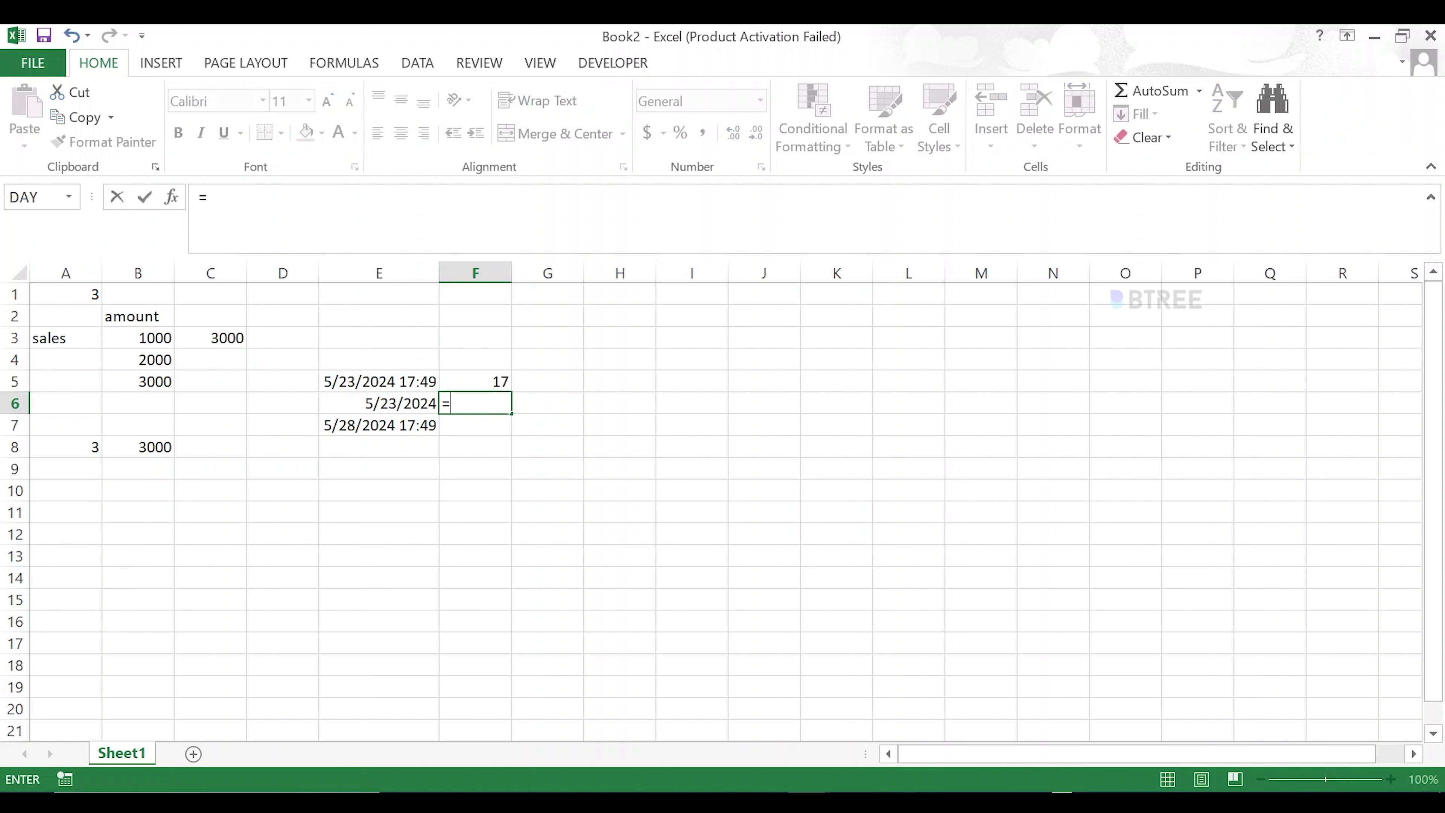
type("hou")
key("Tab")
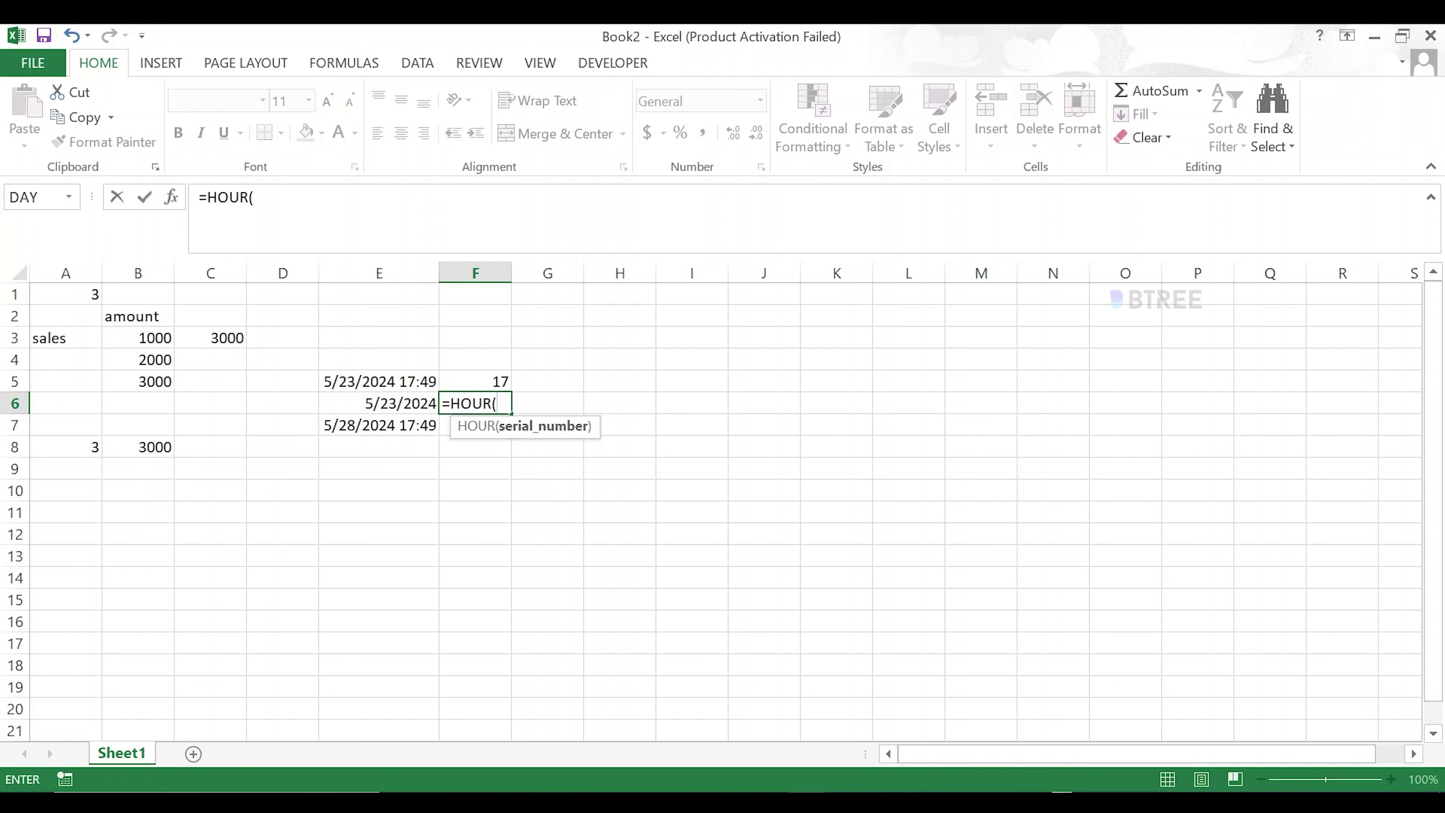
left_click(387, 403)
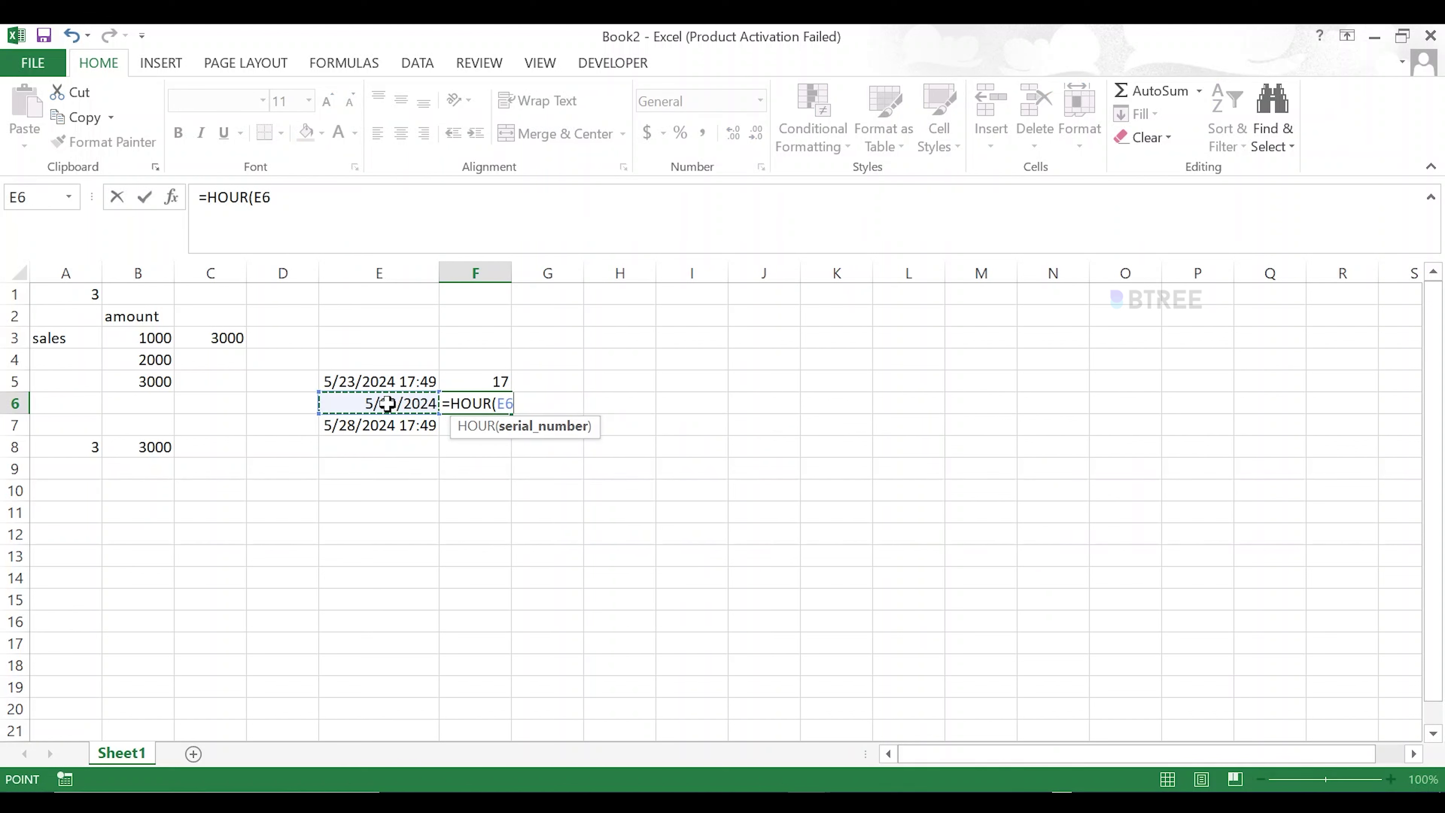
key("Return")
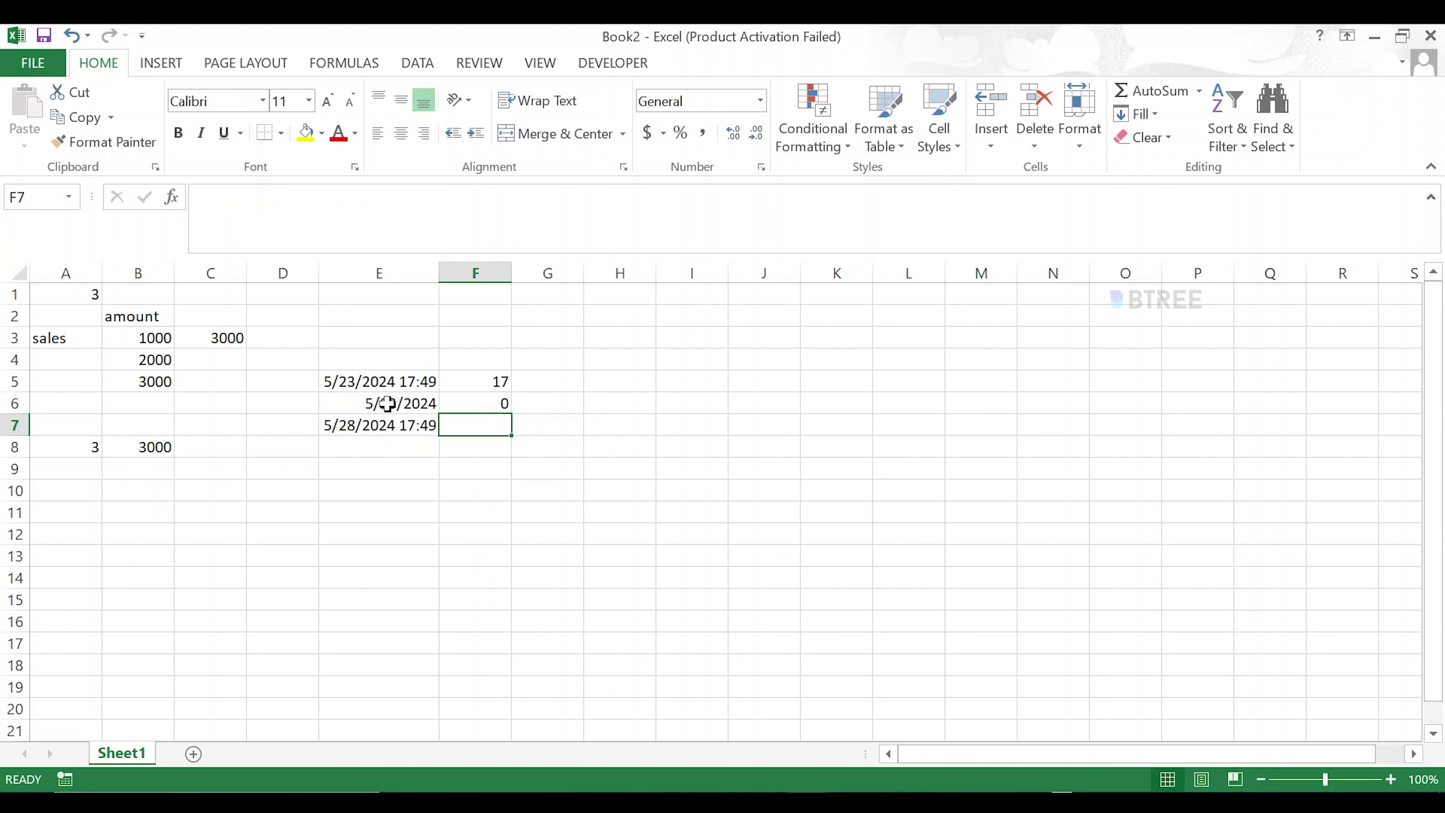
Enter =HOUR(E7) in cell F7 to extract the hour from the shifted date and time.
type("=")
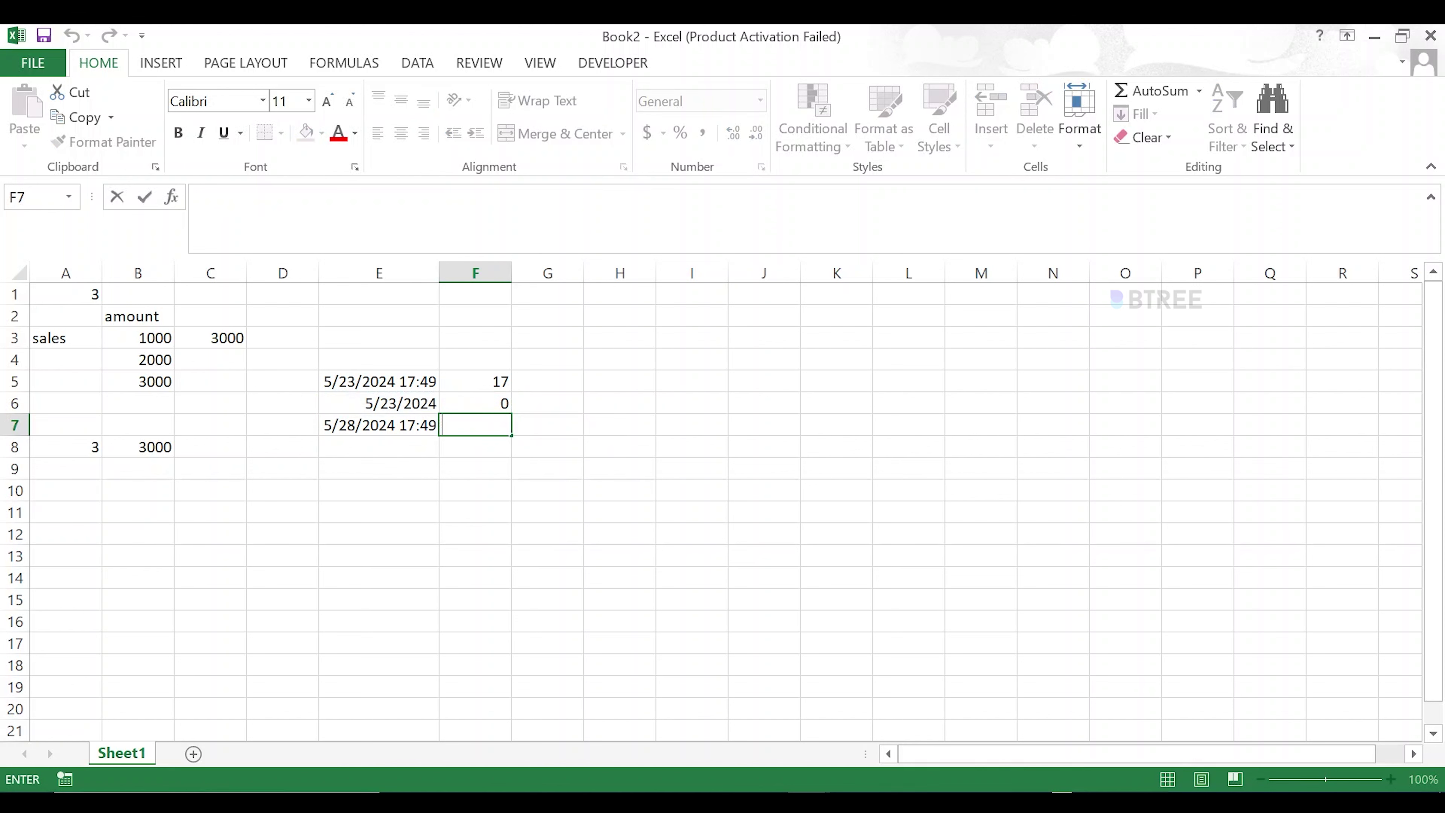
type("ho")
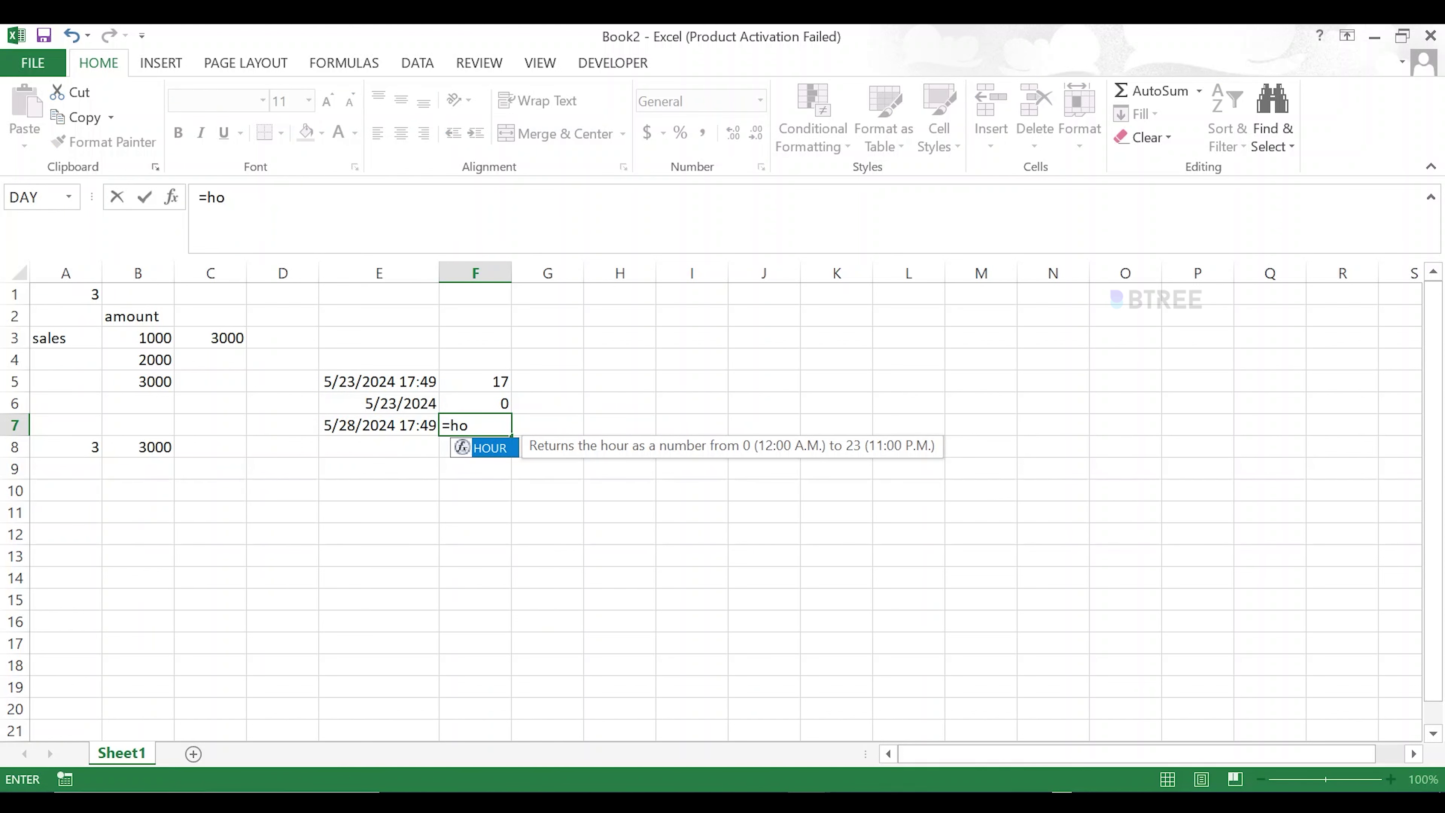
key("Tab")
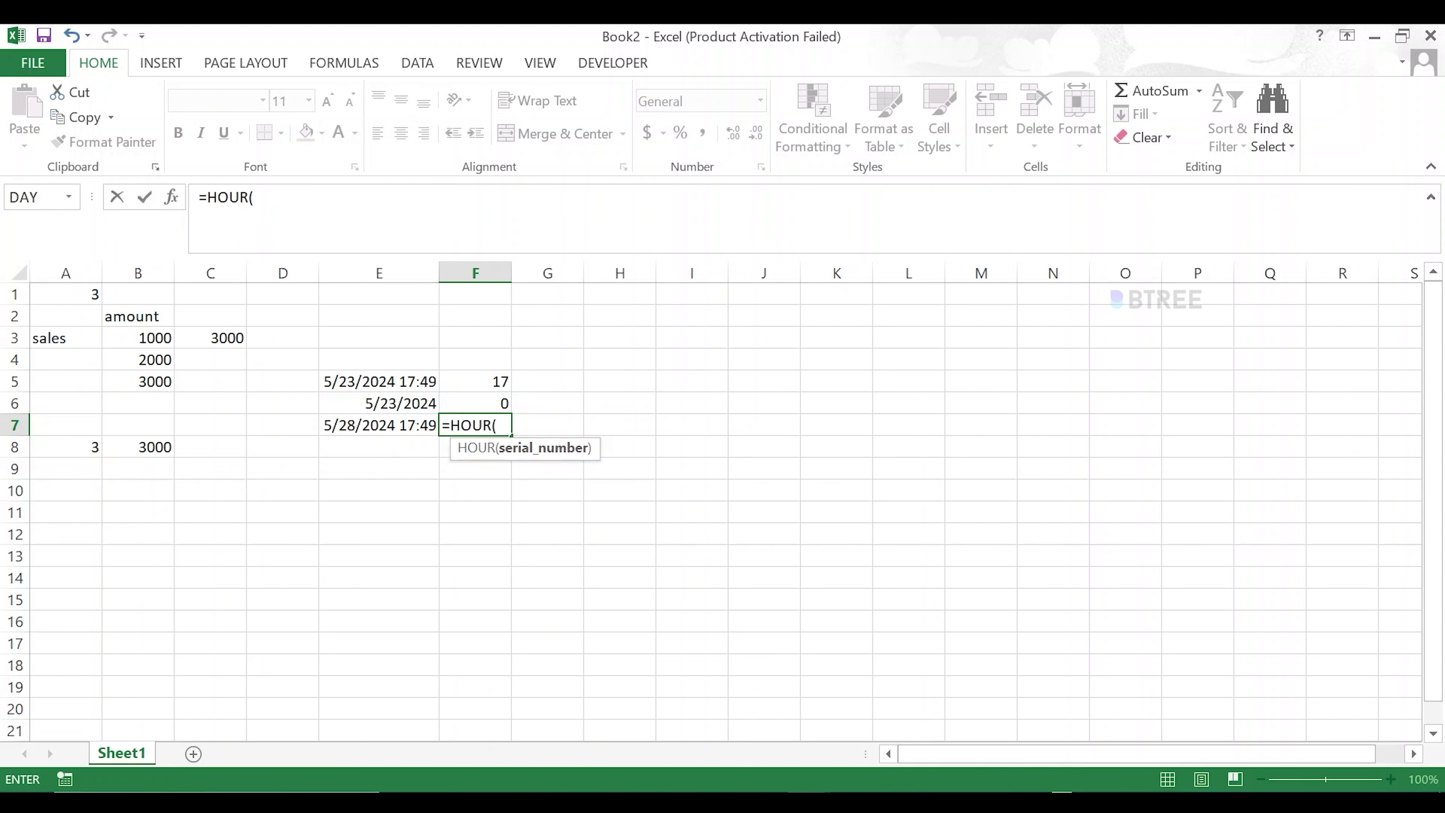
left_click(404, 425)
type(")")
key("Return")
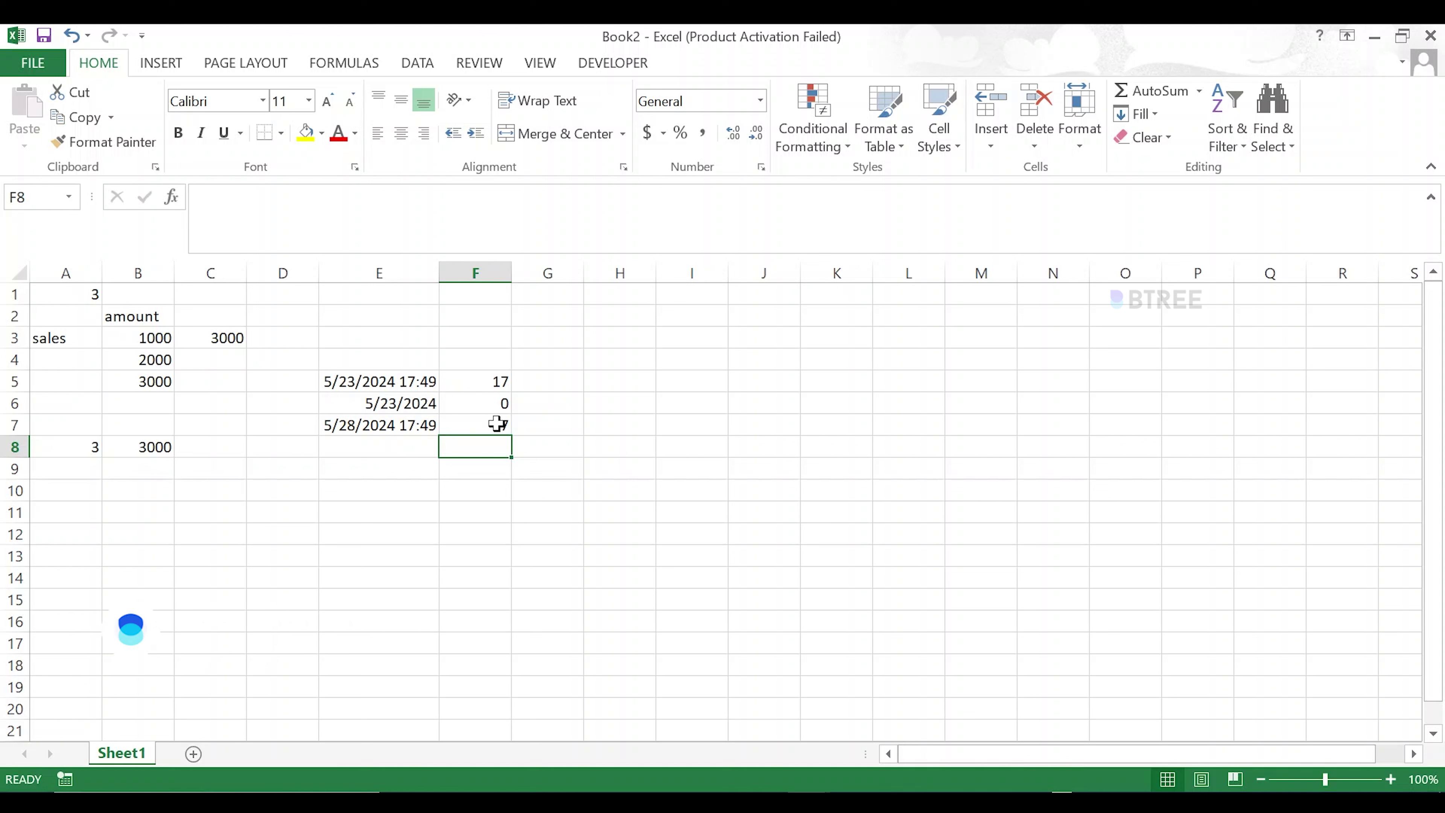
Look at the report canvas and table data in Power BI Desktop and return to cell G7 of the Book2 workbook.
left_click(520, 374)
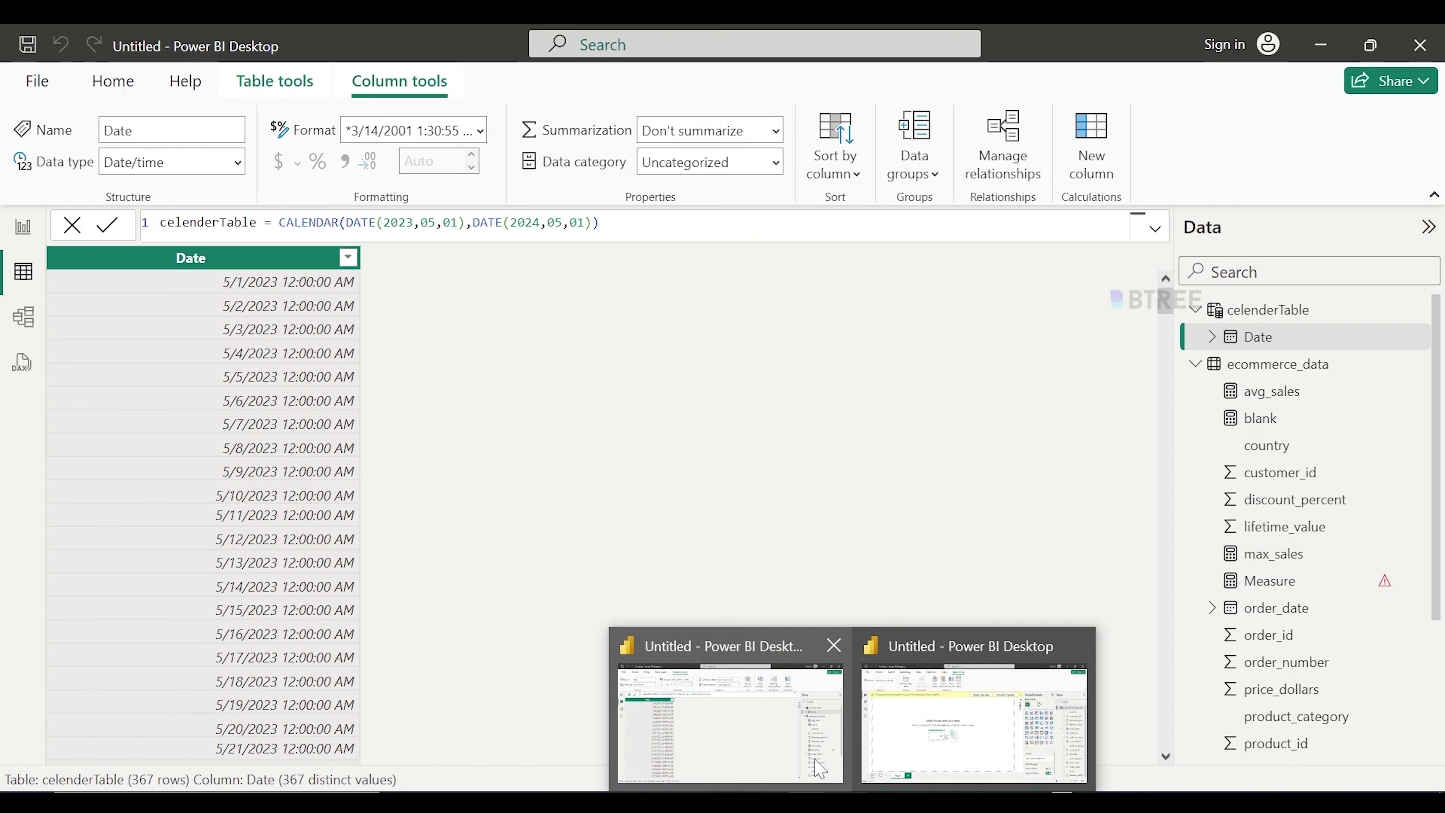
left_click(819, 769)
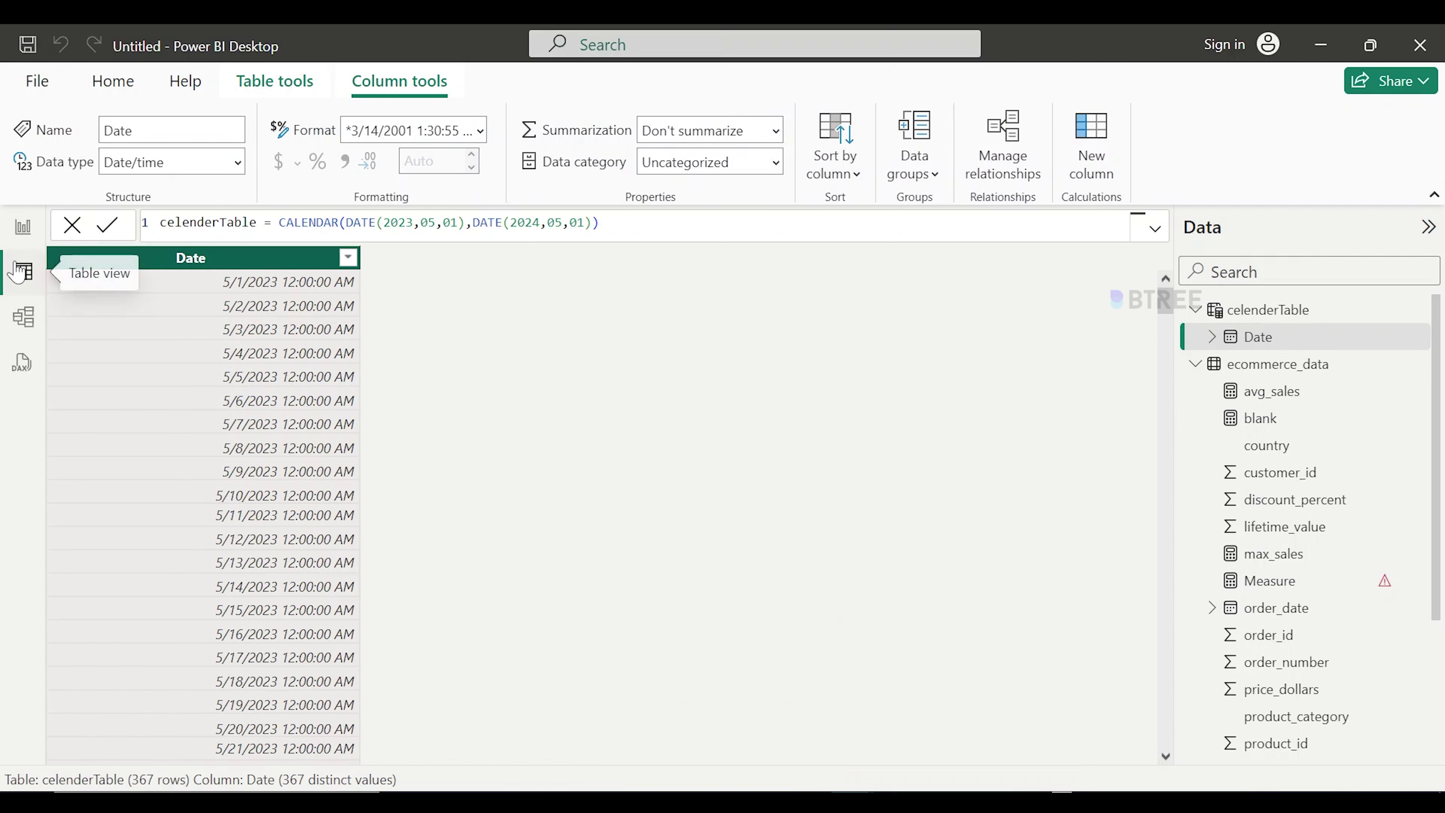
left_click(22, 227)
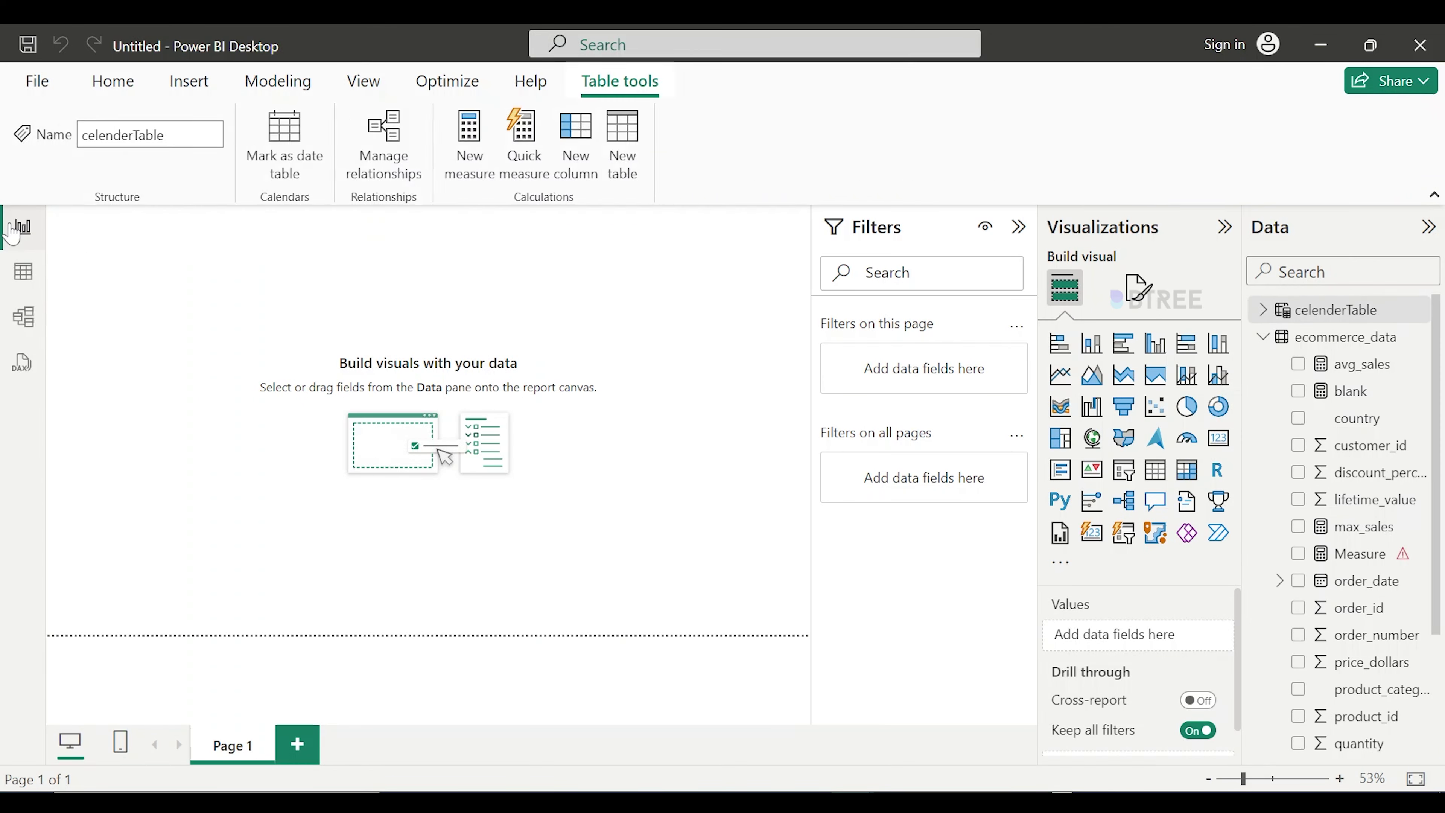
left_click(23, 271)
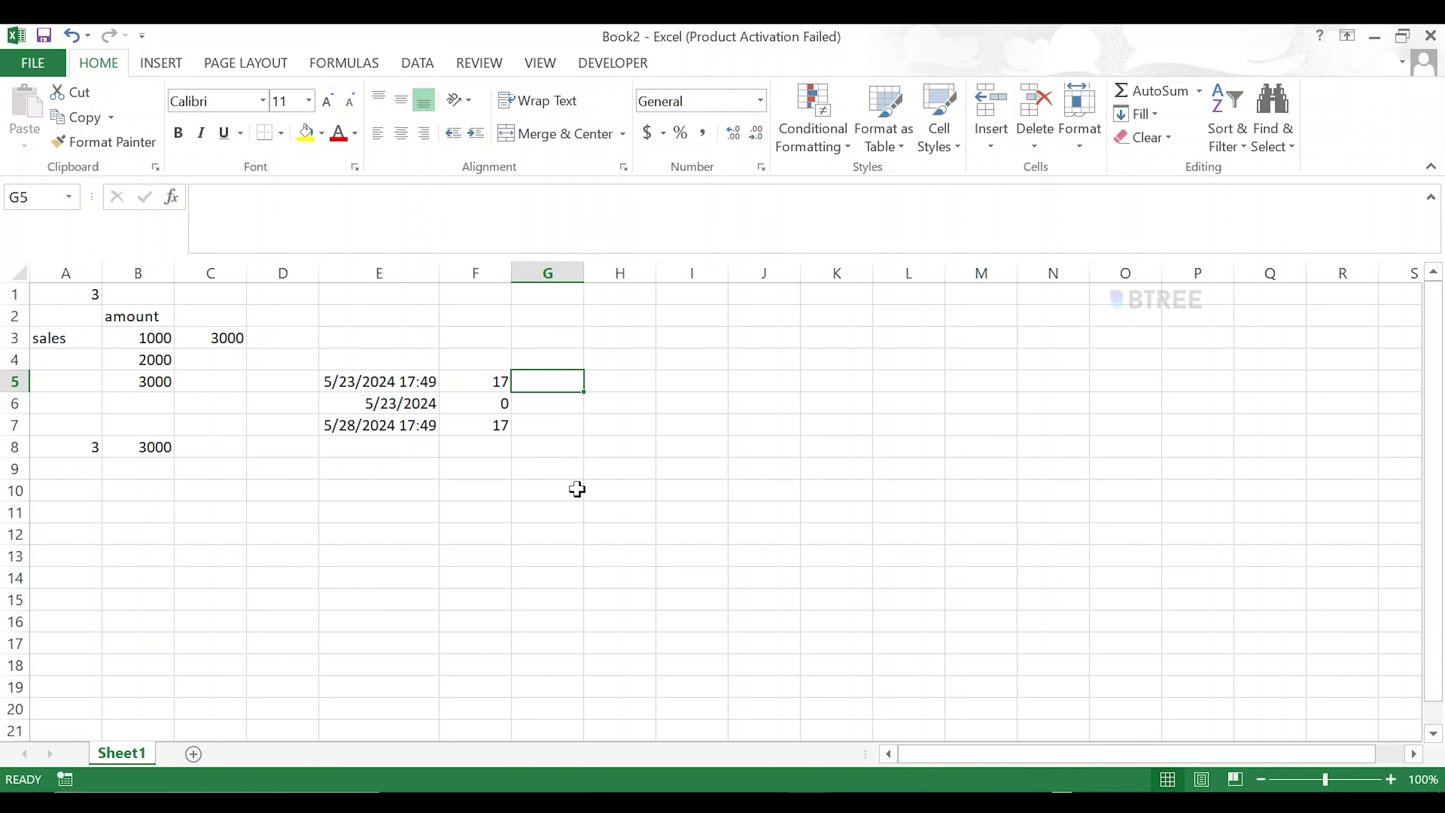
left_click(580, 427)
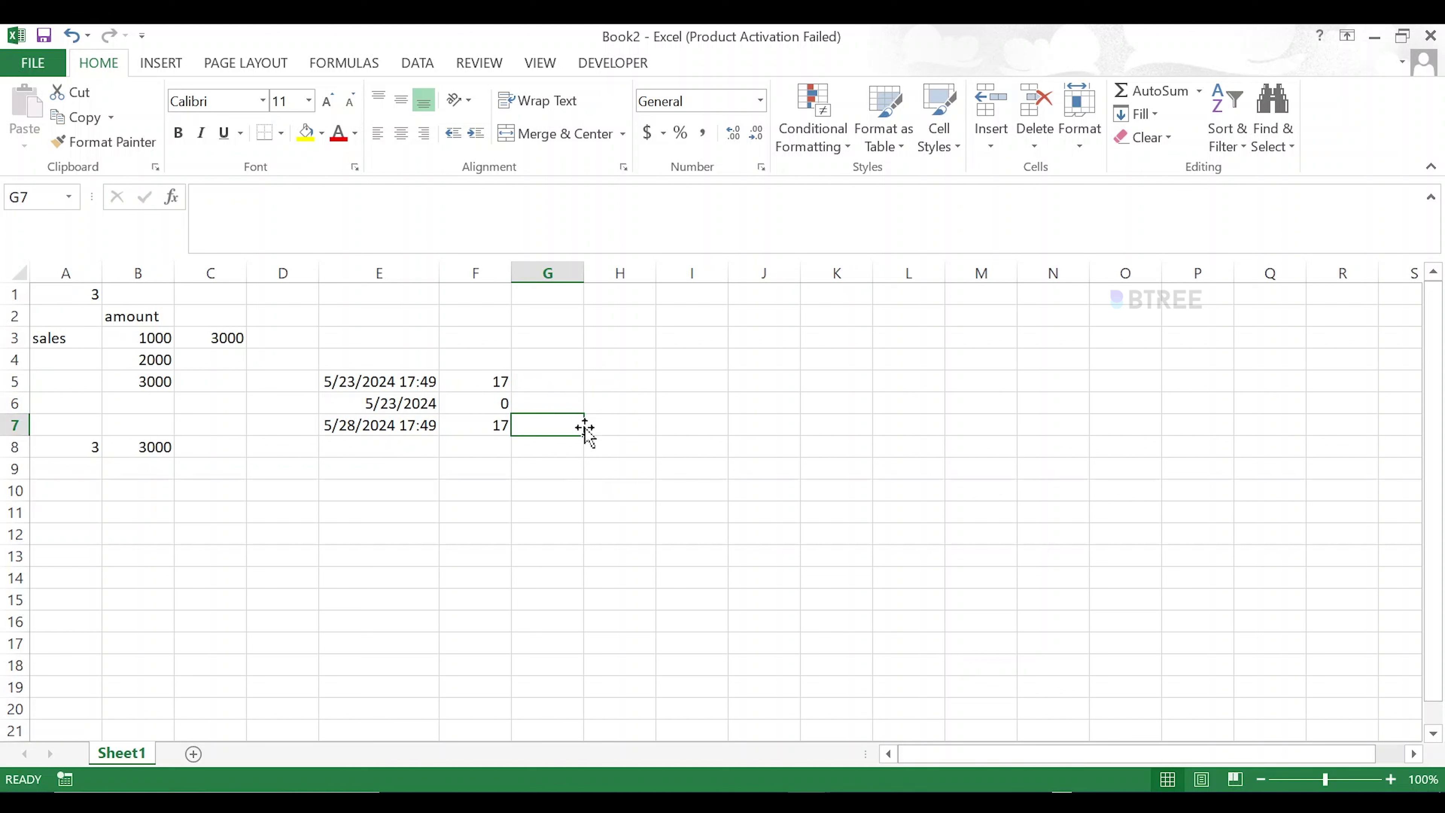
Enter a person's name in cell G7 and a second person's name in cell H7.
type("Aar")
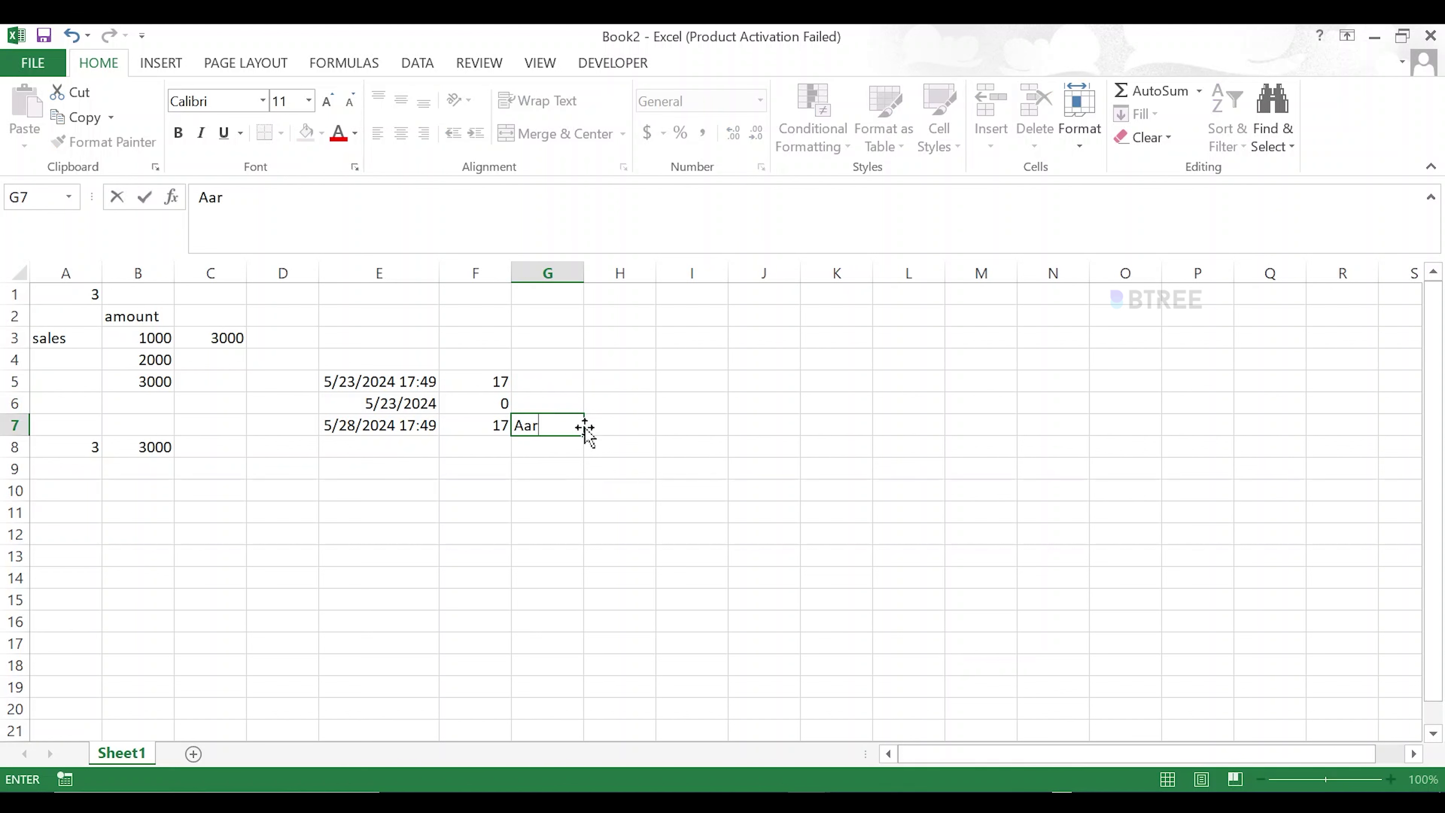
type("thi")
left_click(614, 421)
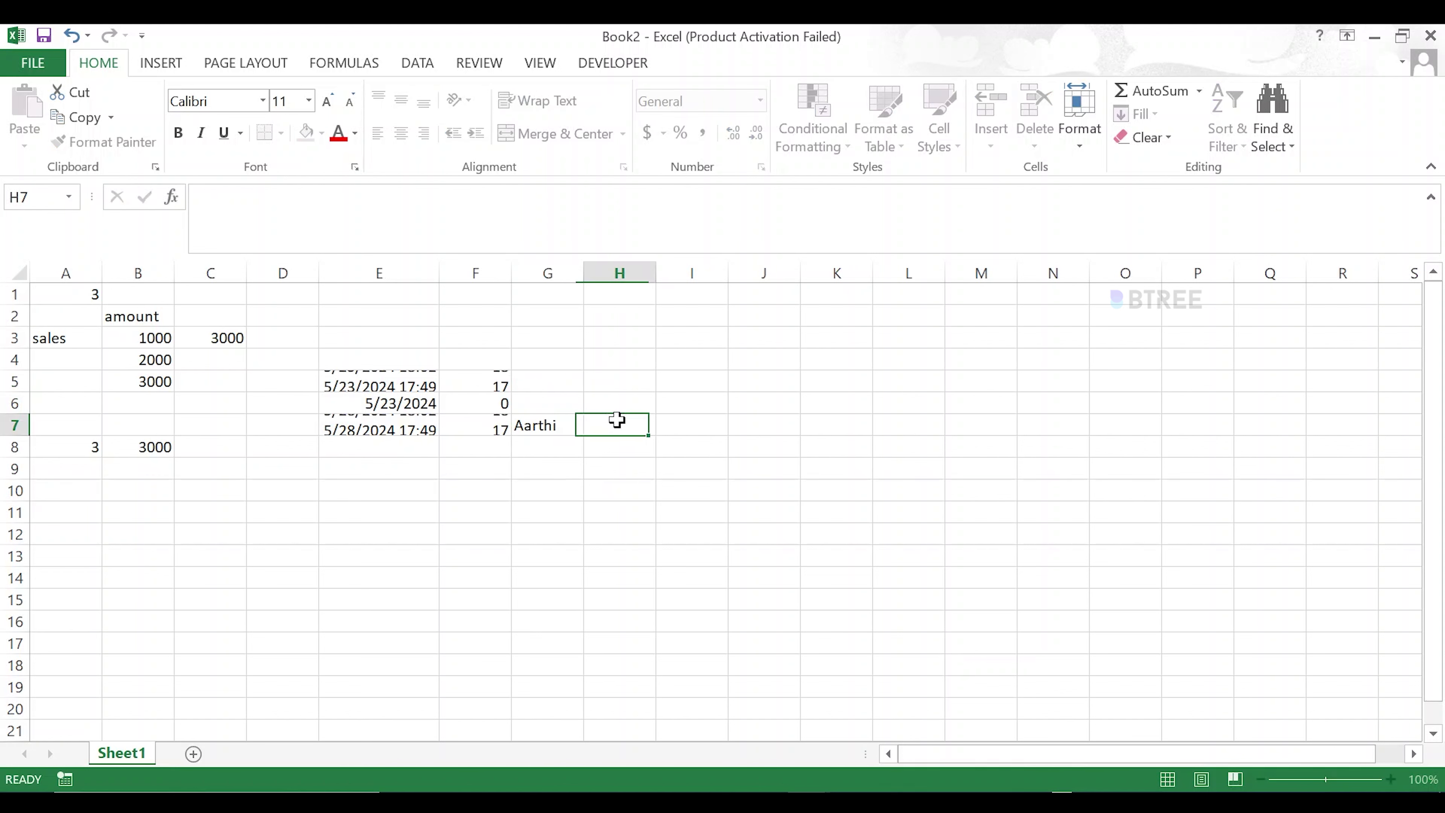
type("dfs")
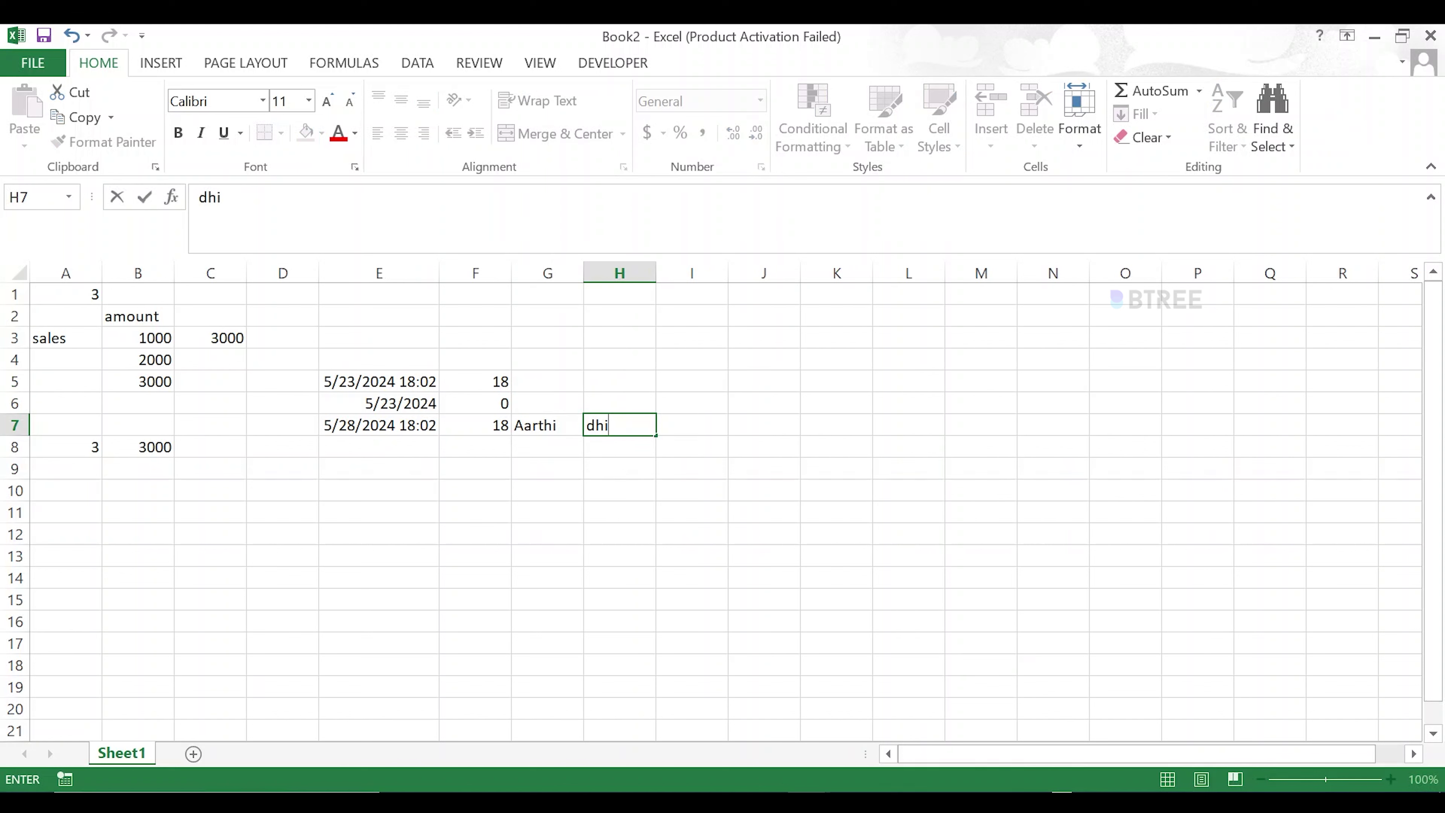
key("BackSpace")
key("BackSpace")
key("BackSpace")
type("Dhiva")
Enter =CONCATENATE(G7,H7) in cell I7 to join the two names.
left_click(706, 422)
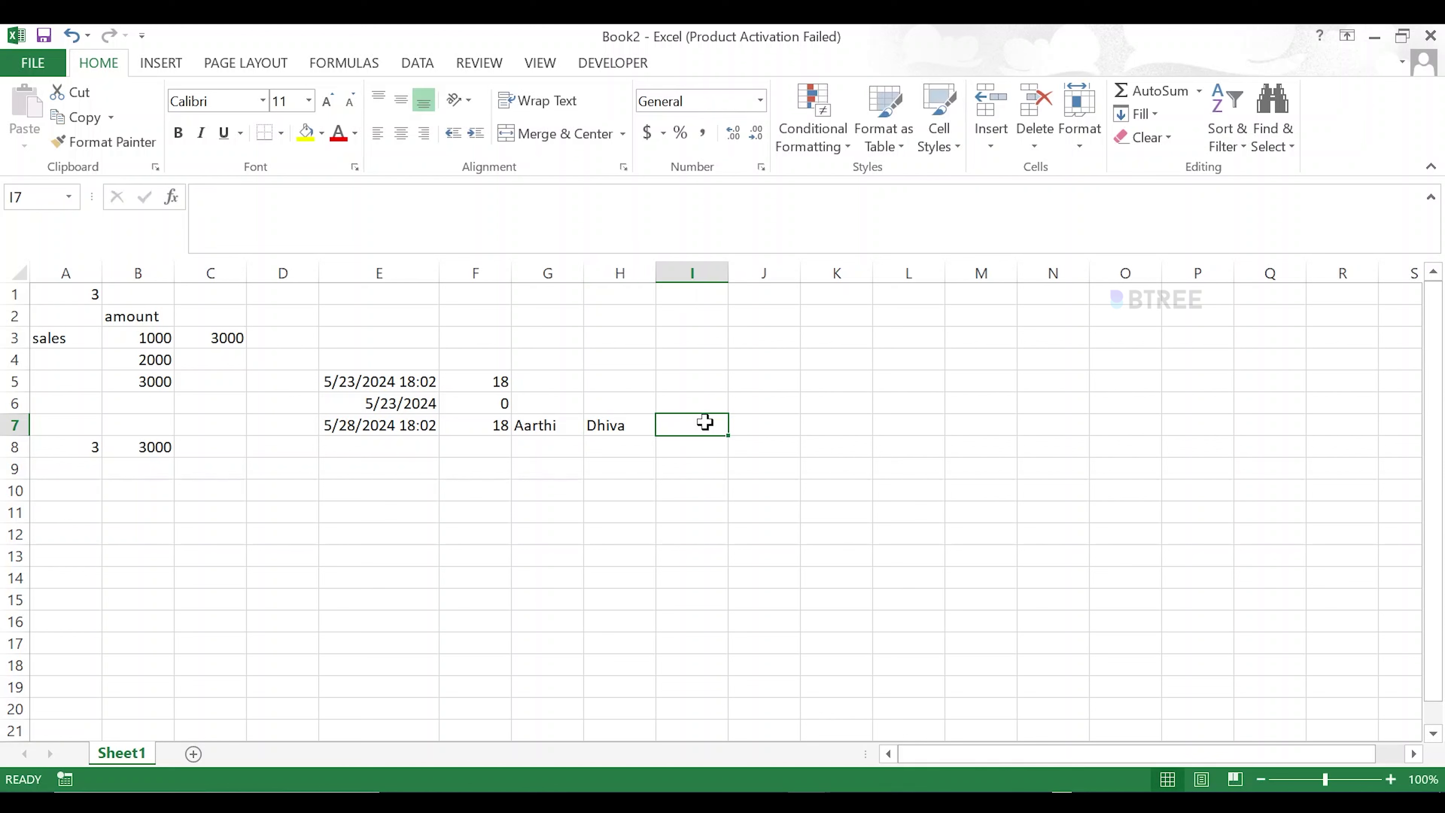
type("=con")
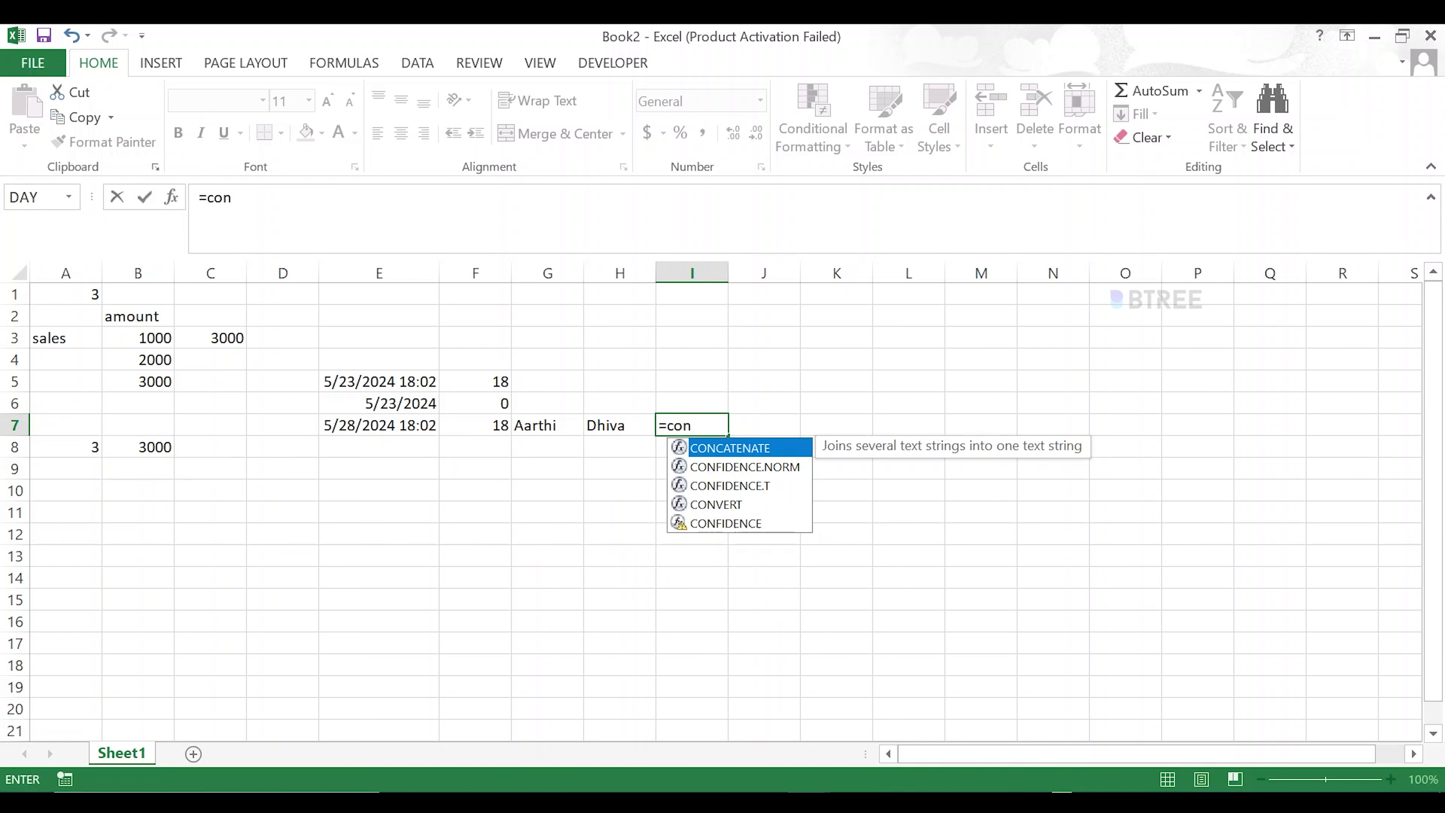
key("Tab")
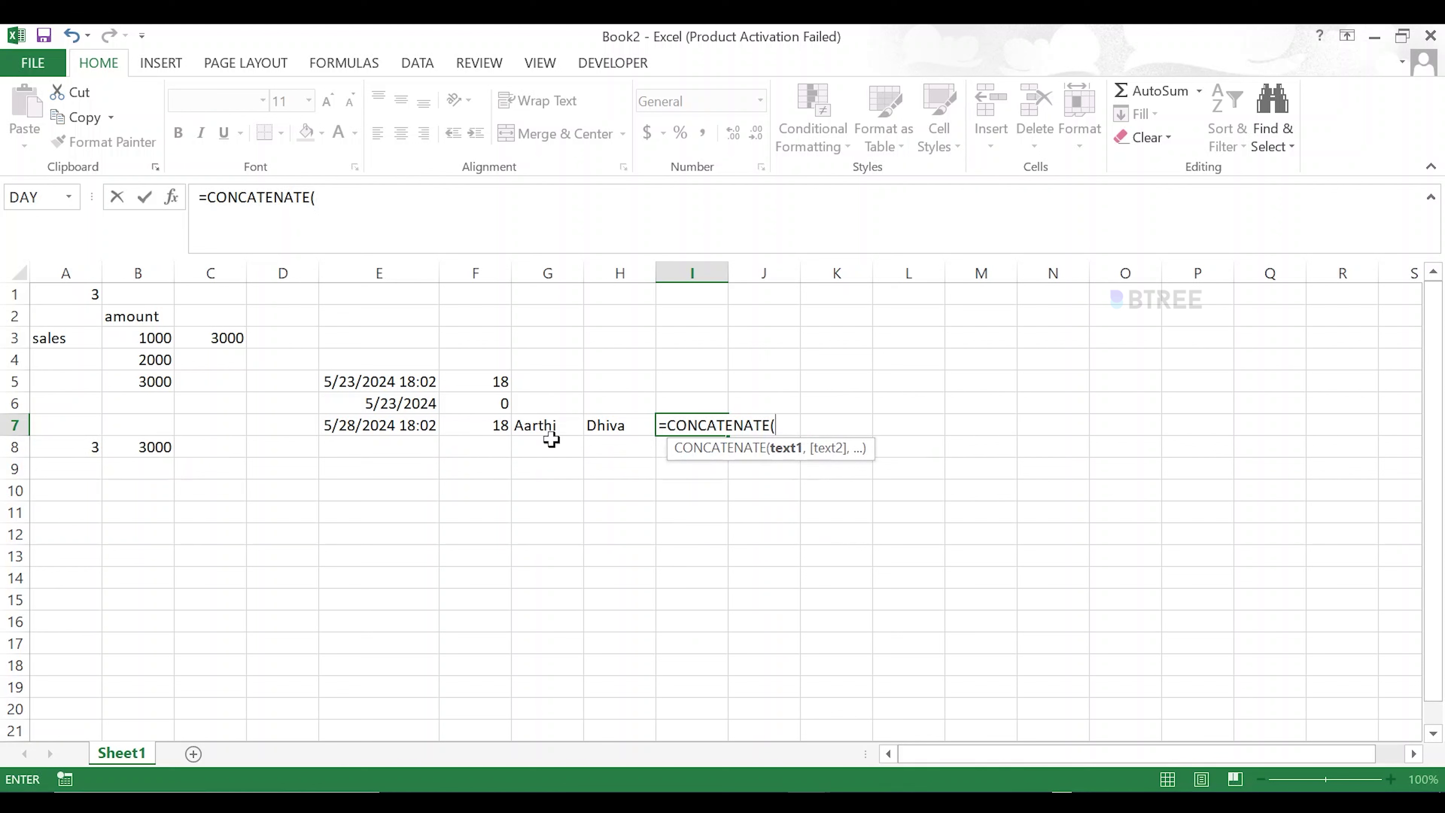
left_click(542, 426)
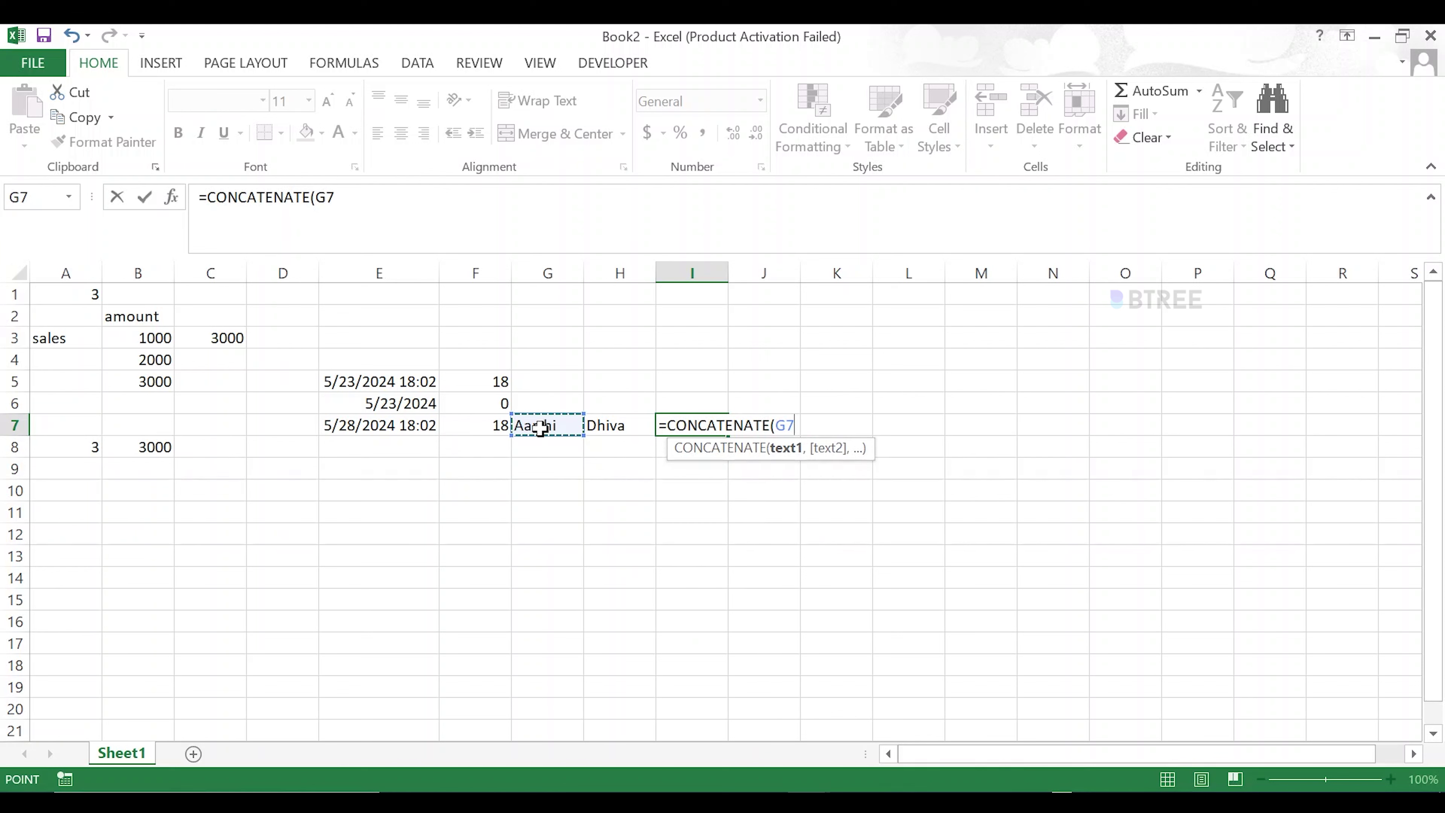
type(",")
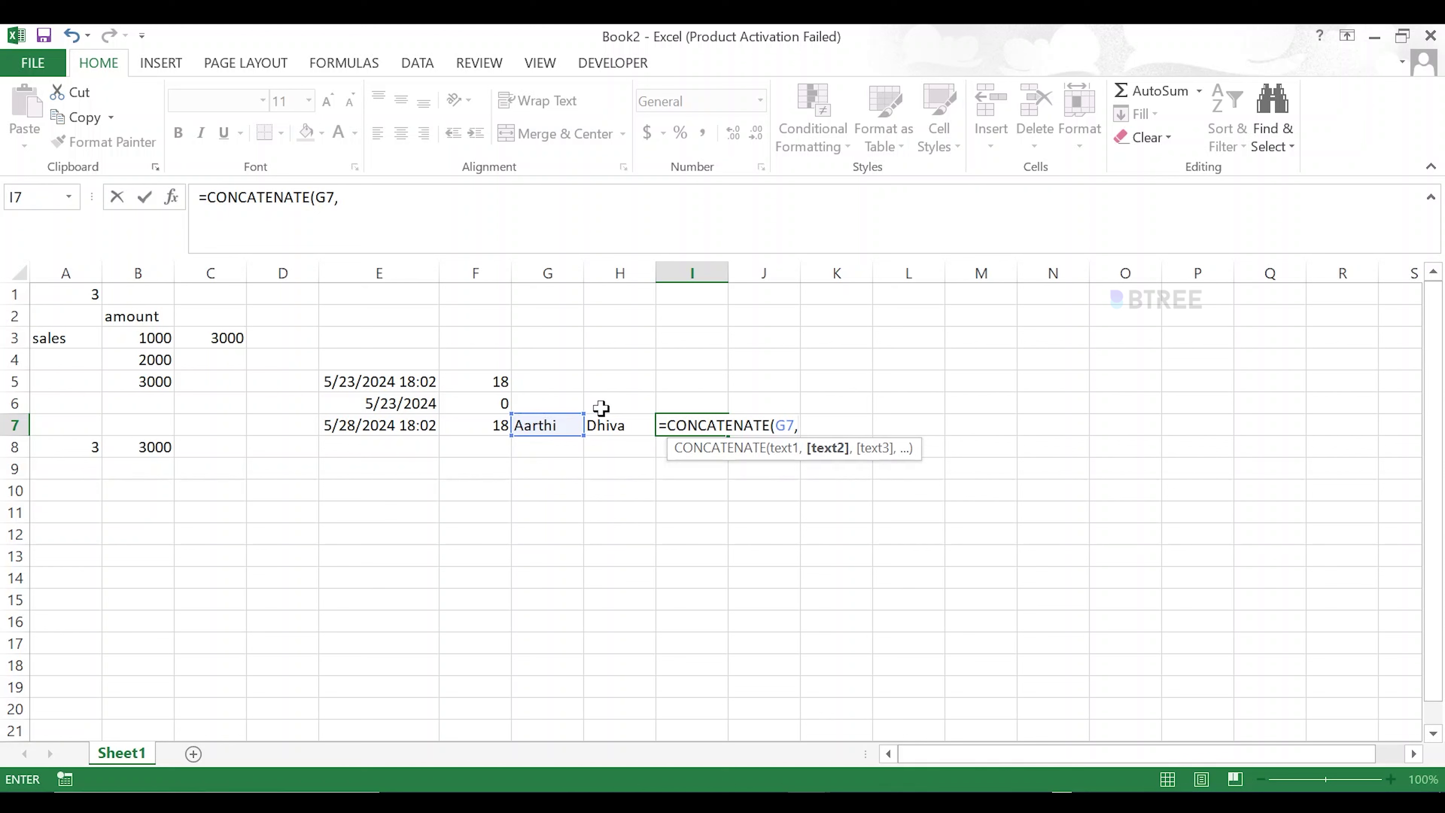
left_click(607, 424)
type(")")
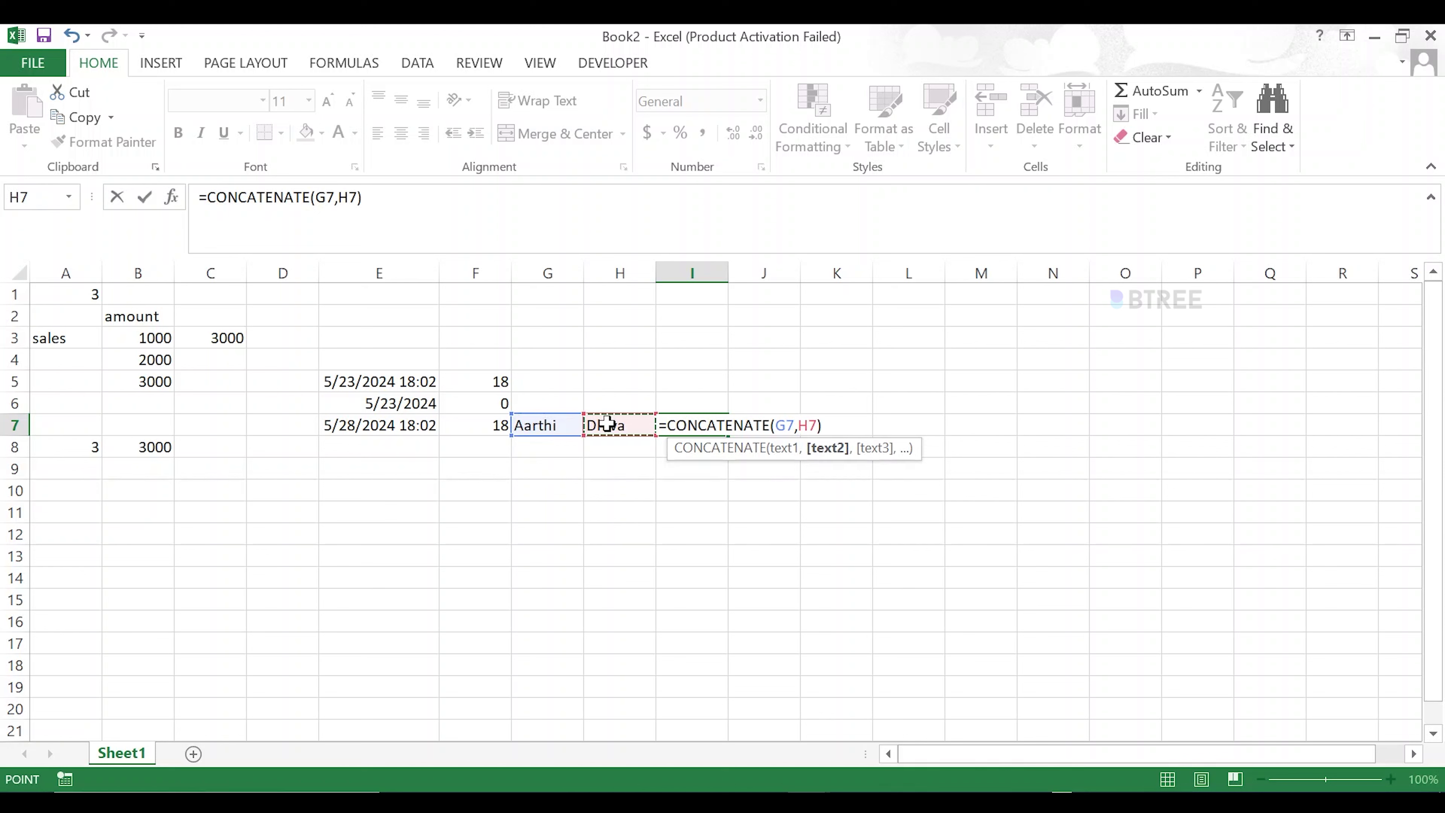
key("Return")
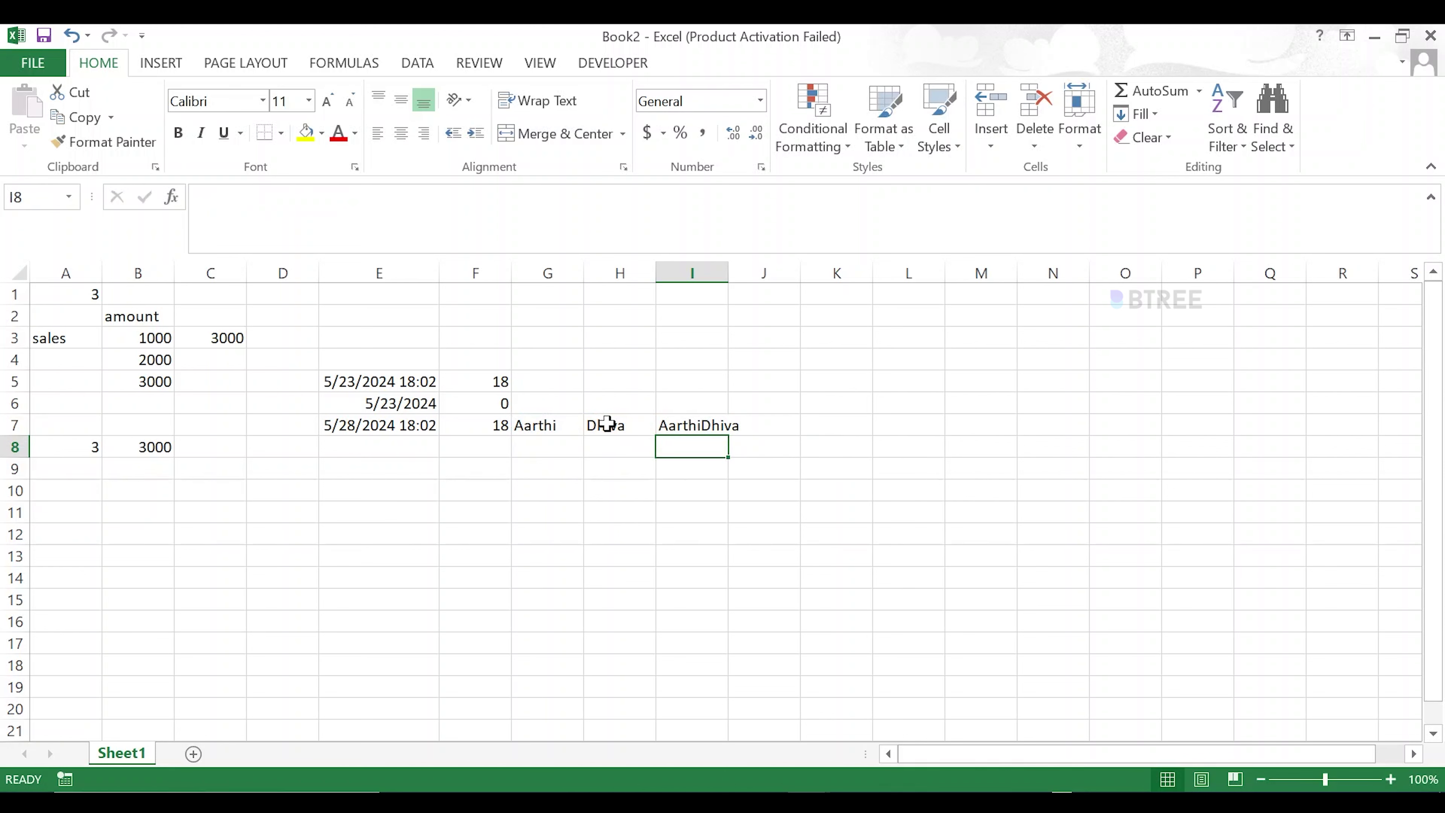
Add a comma separator between the names by changing the I7 formula to =CONCATENATE(G7,",",H7).
double_click(687, 425)
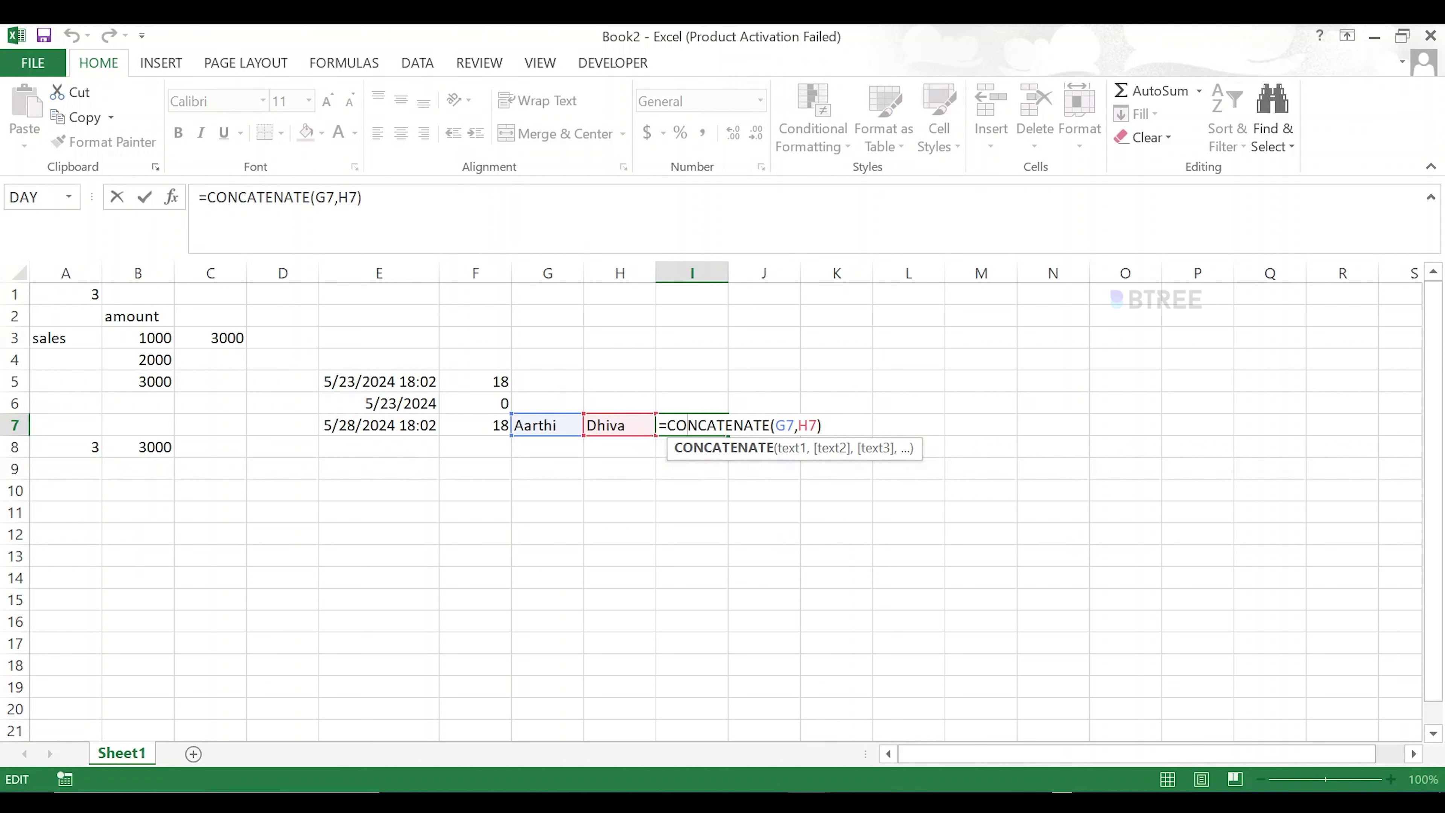
left_click(798, 425)
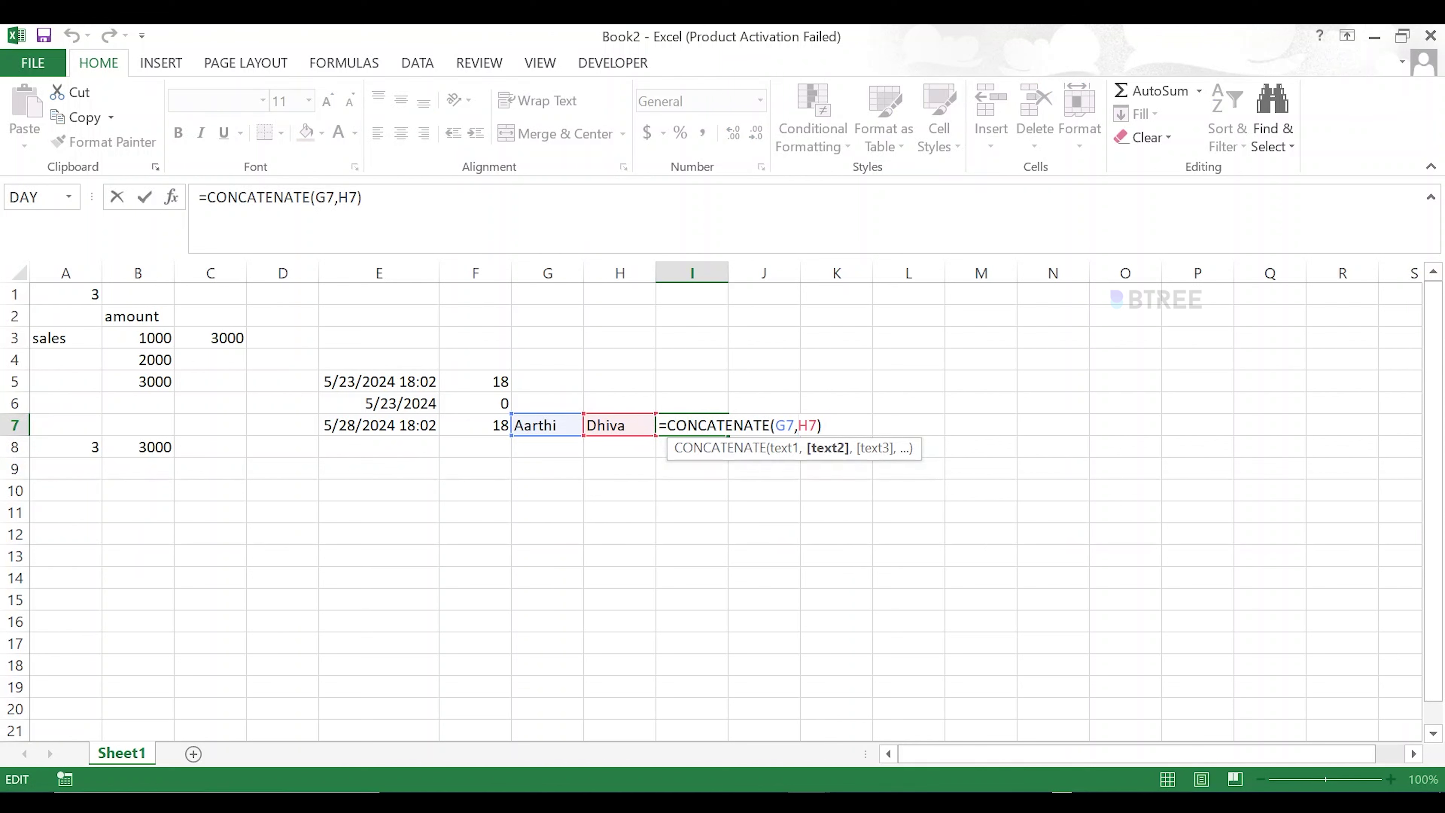
type("\"")
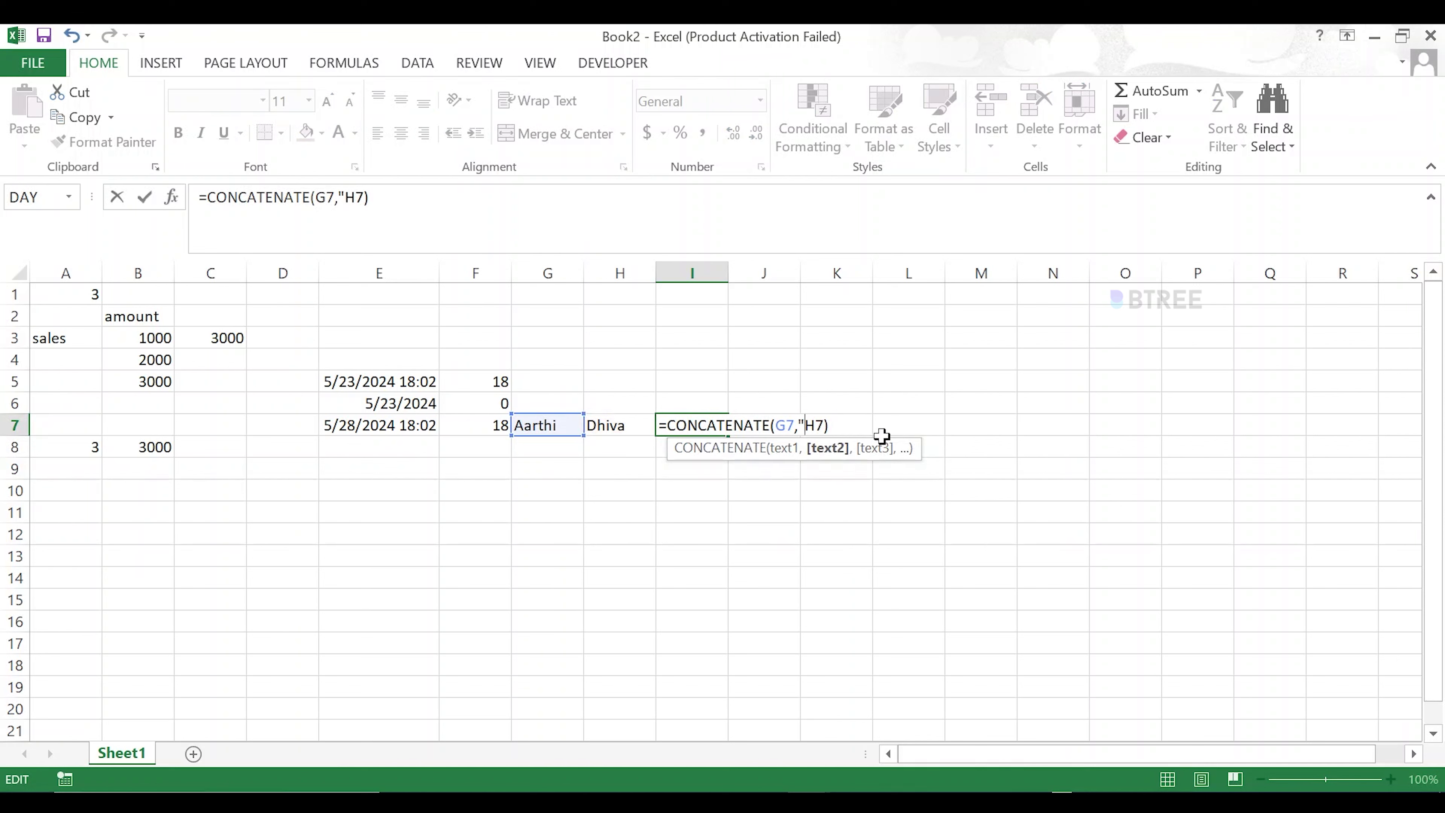
type("\",")
key("Return")
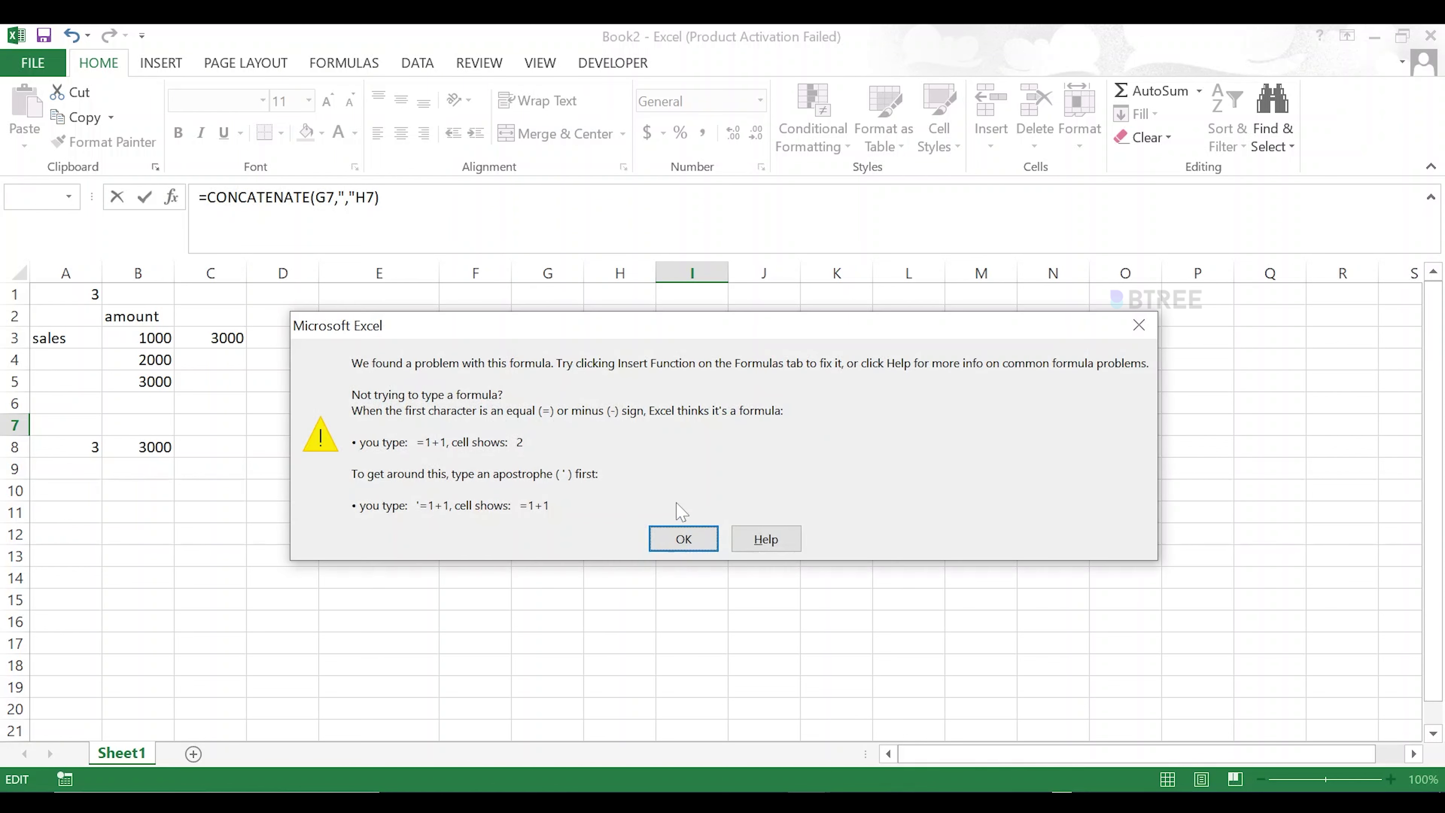
left_click(683, 537)
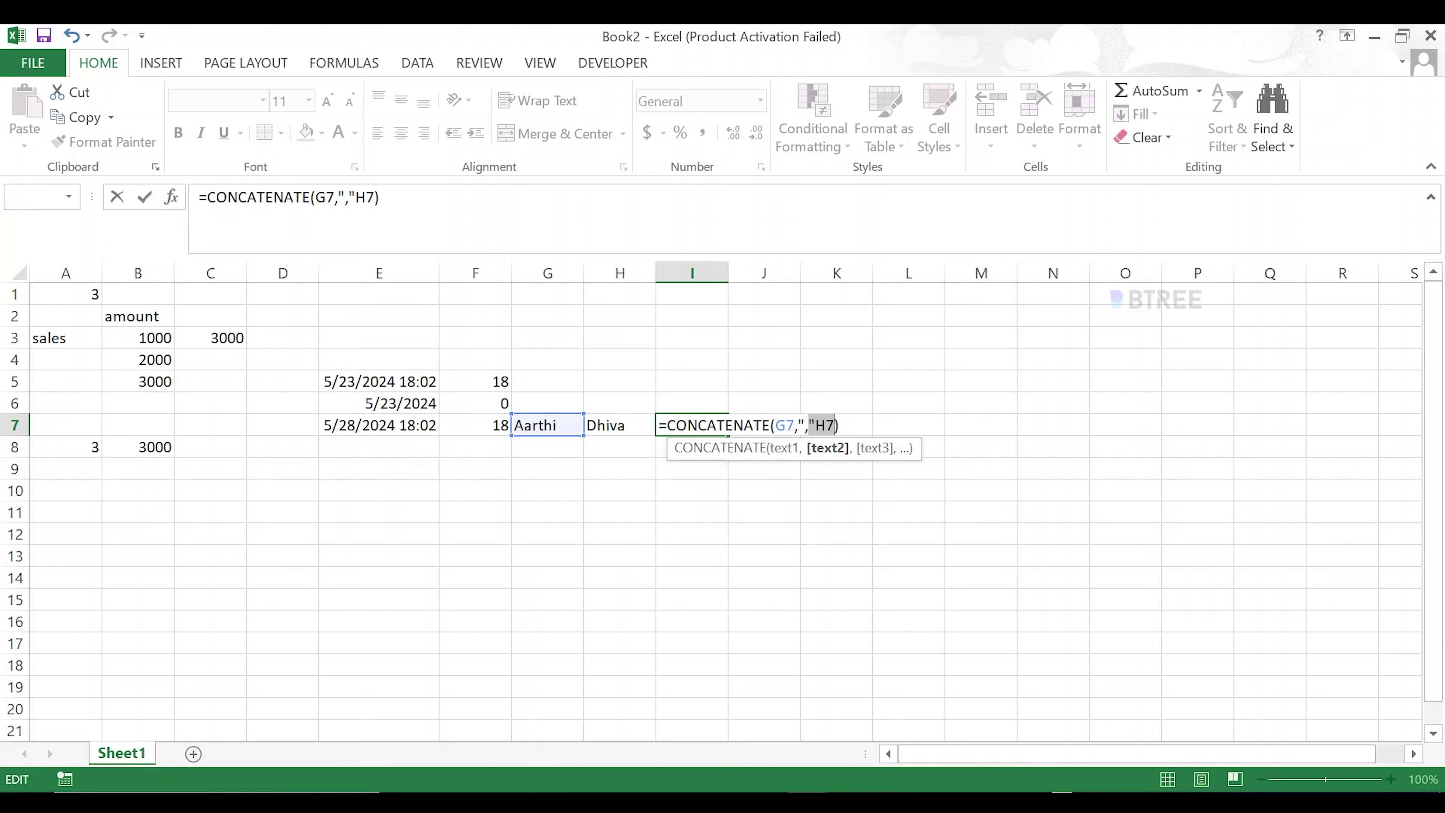
left_click(816, 425)
type(",")
key("Return")
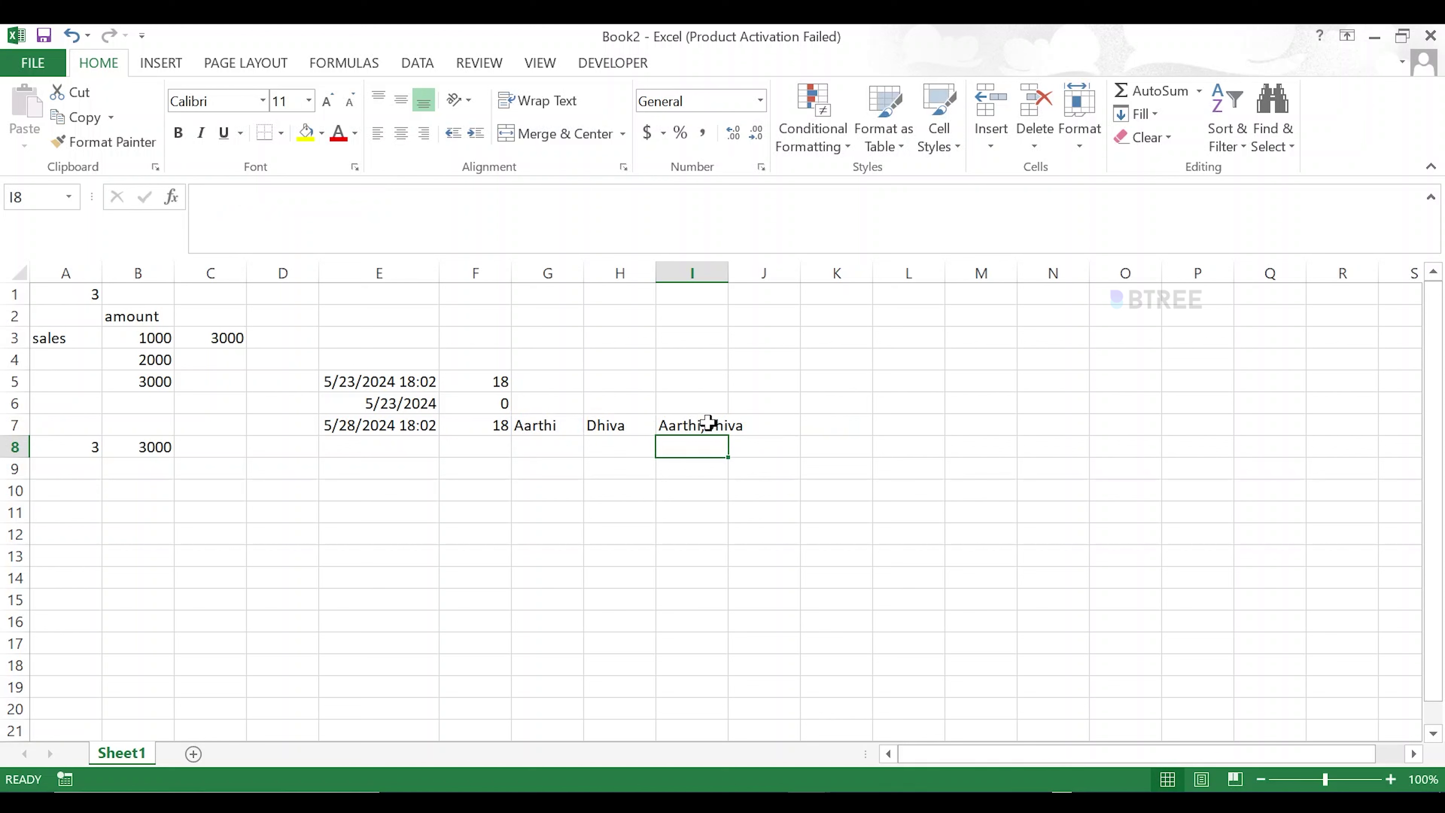
Replace the quoted comma in the I7 CONCATENATE formula with blank space as the separator.
double_click(709, 425)
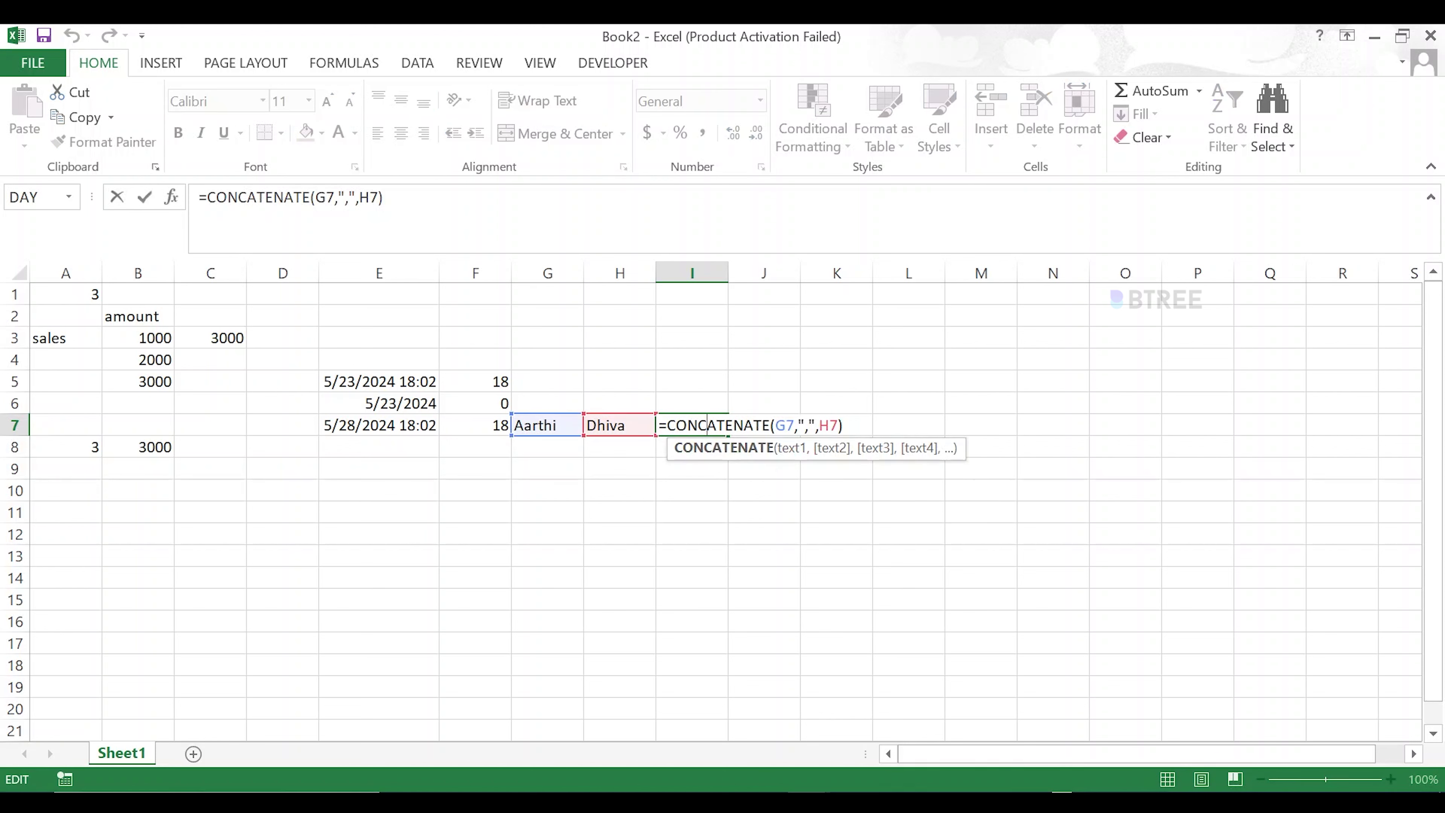
left_click(809, 425)
key("BackSpace")
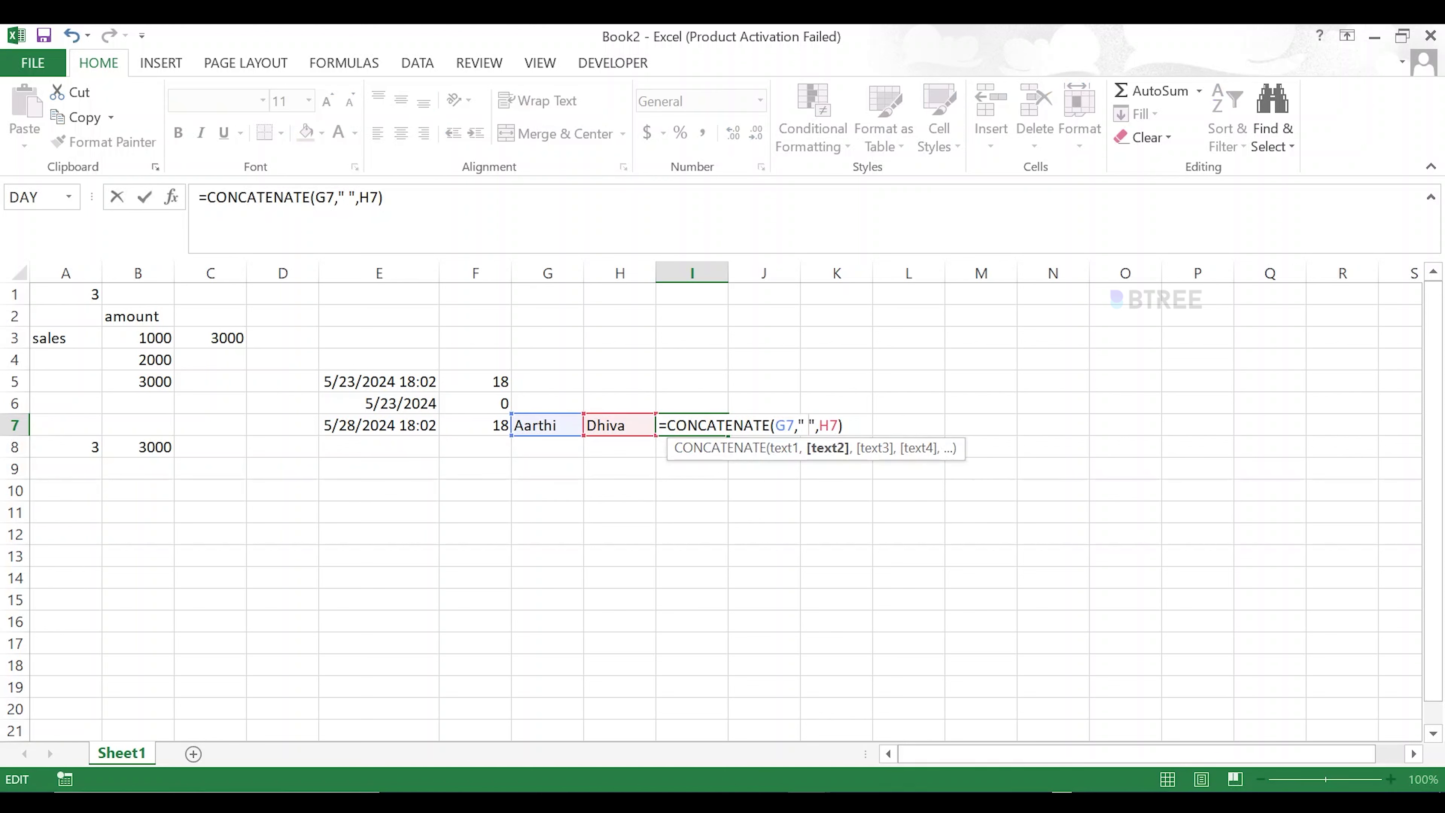
key("Return")
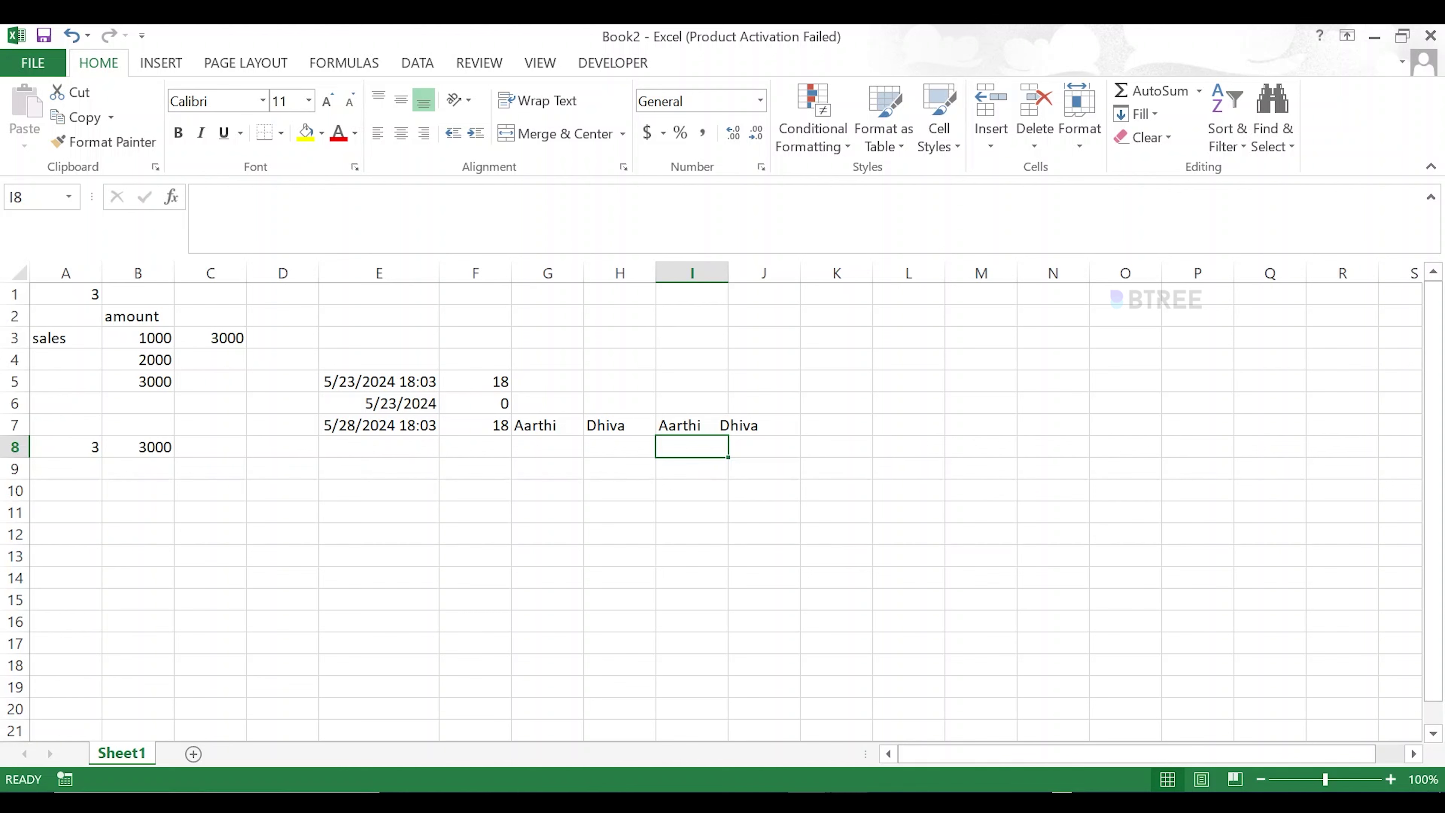
mouse_move(839, 761)
left_click(866, 700)
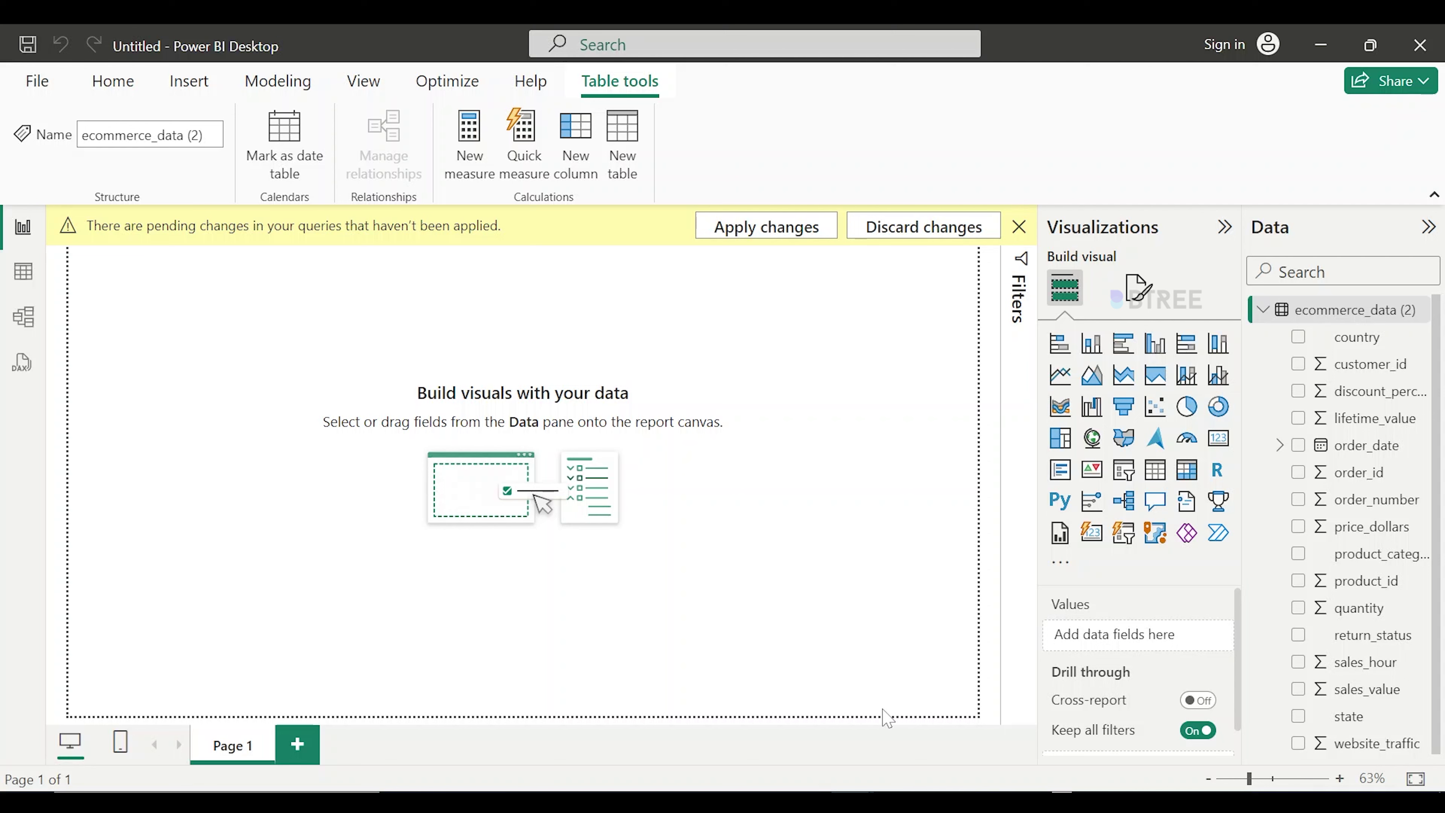
mouse_move(941, 803)
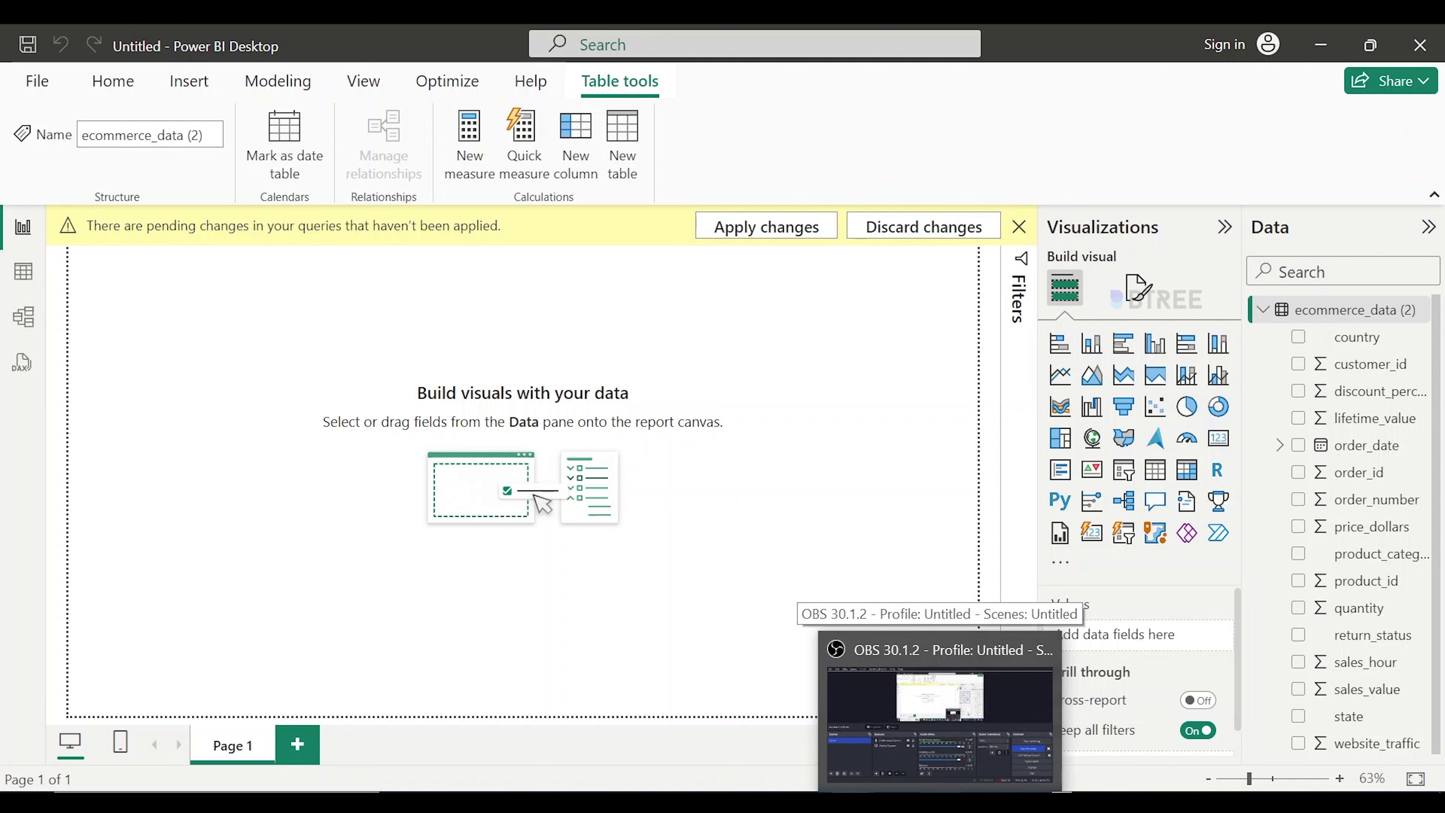
mouse_move(808, 803)
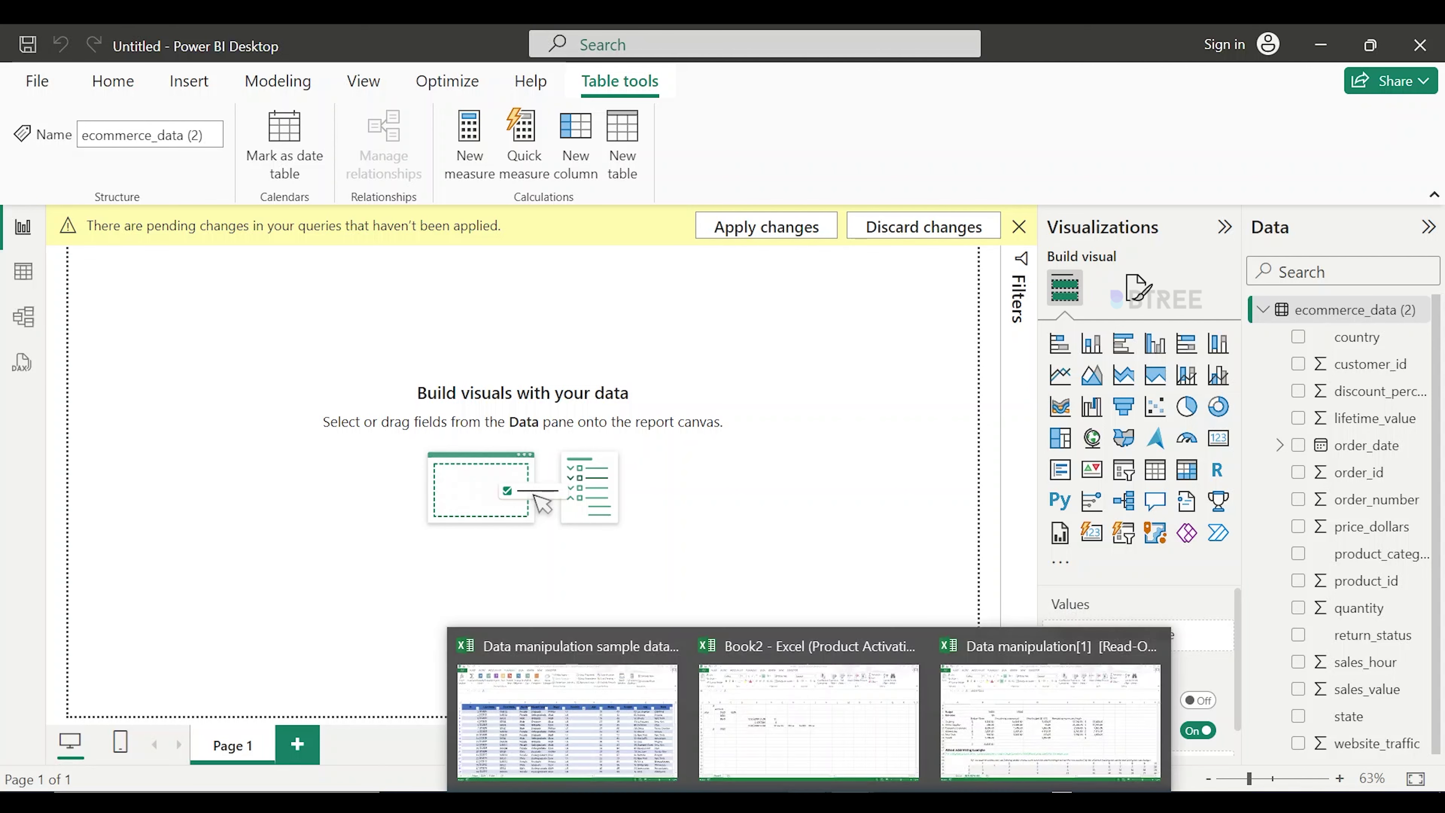
left_click(804, 772)
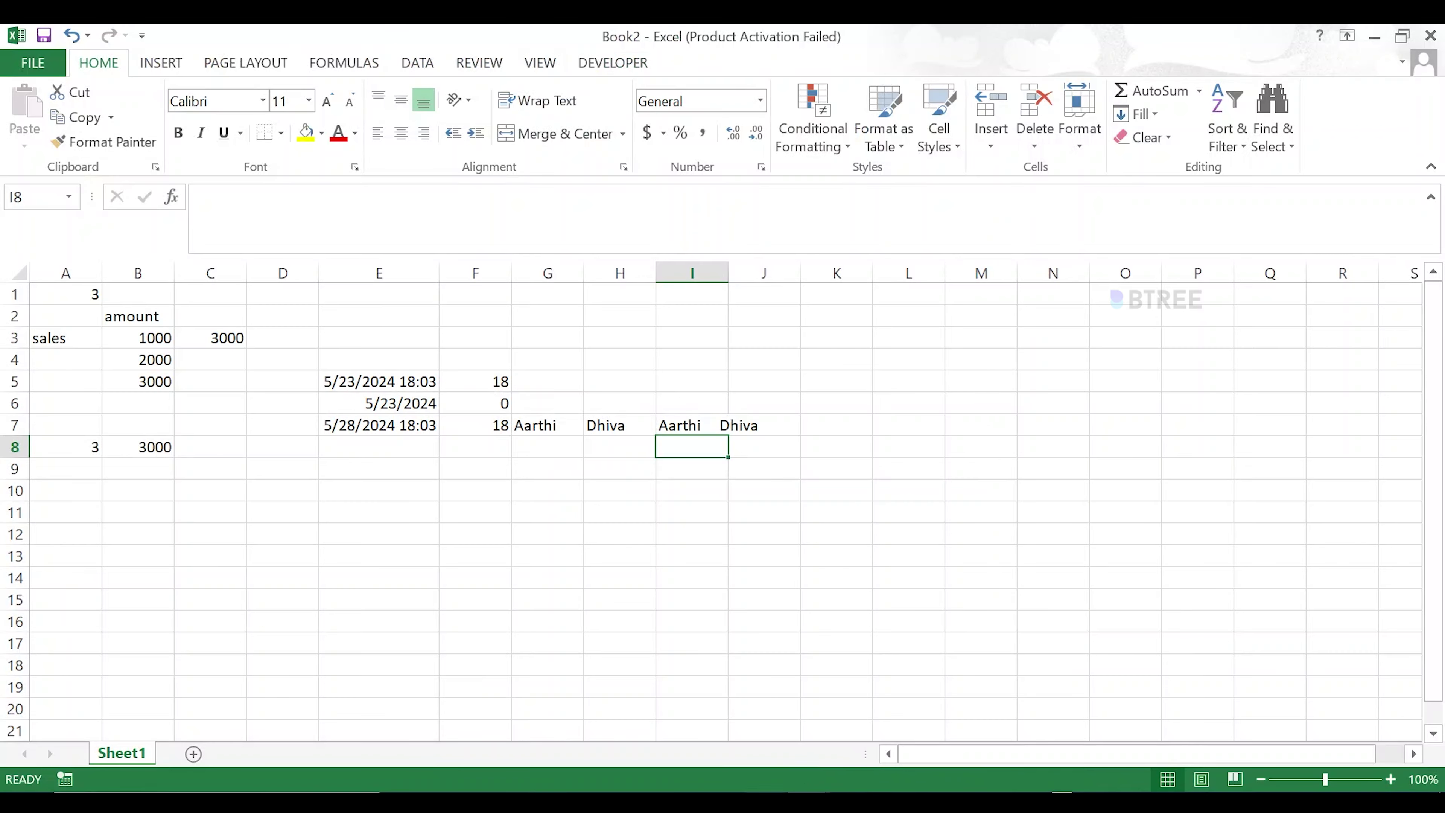